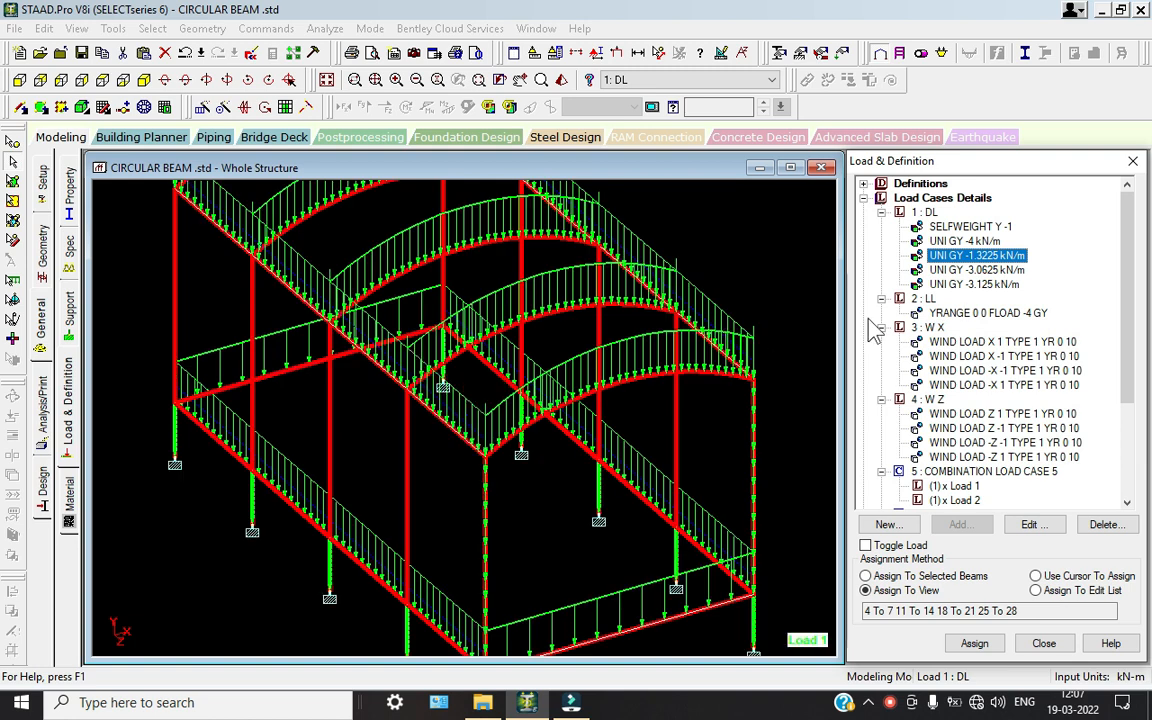
Highlight the members carrying the UNI GY -3.125 kN/m load of the DL case and examine them across the structure
left_click(995, 285)
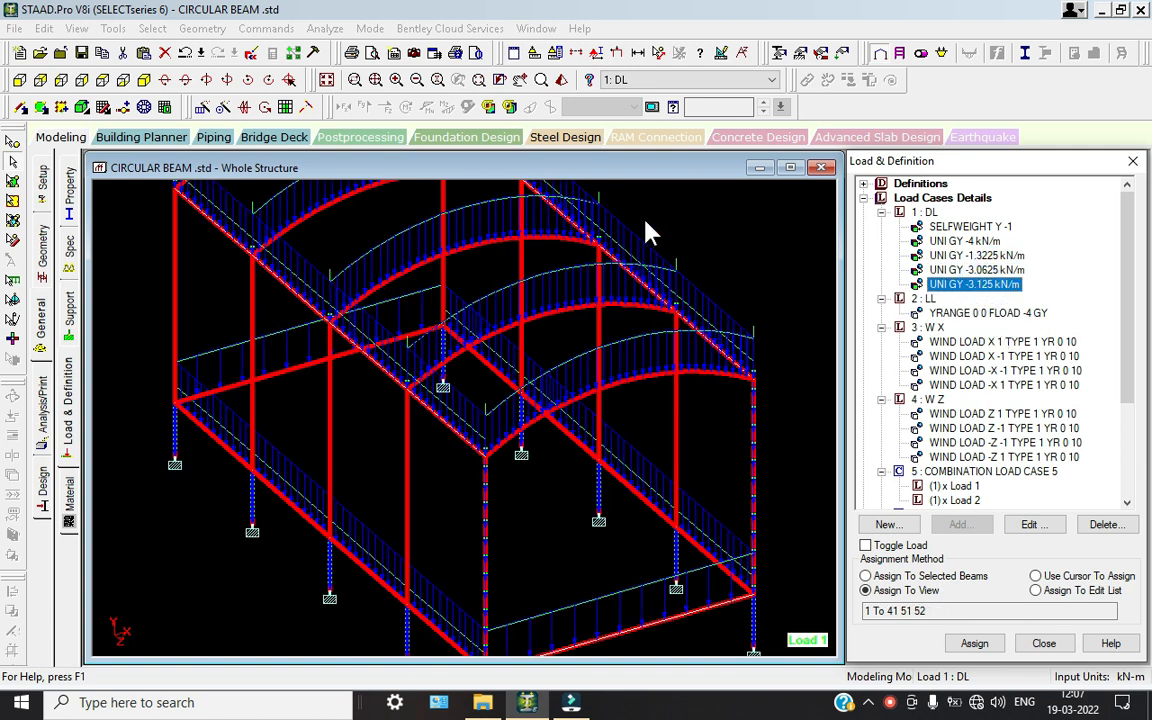
scroll(566, 303, "down", 6)
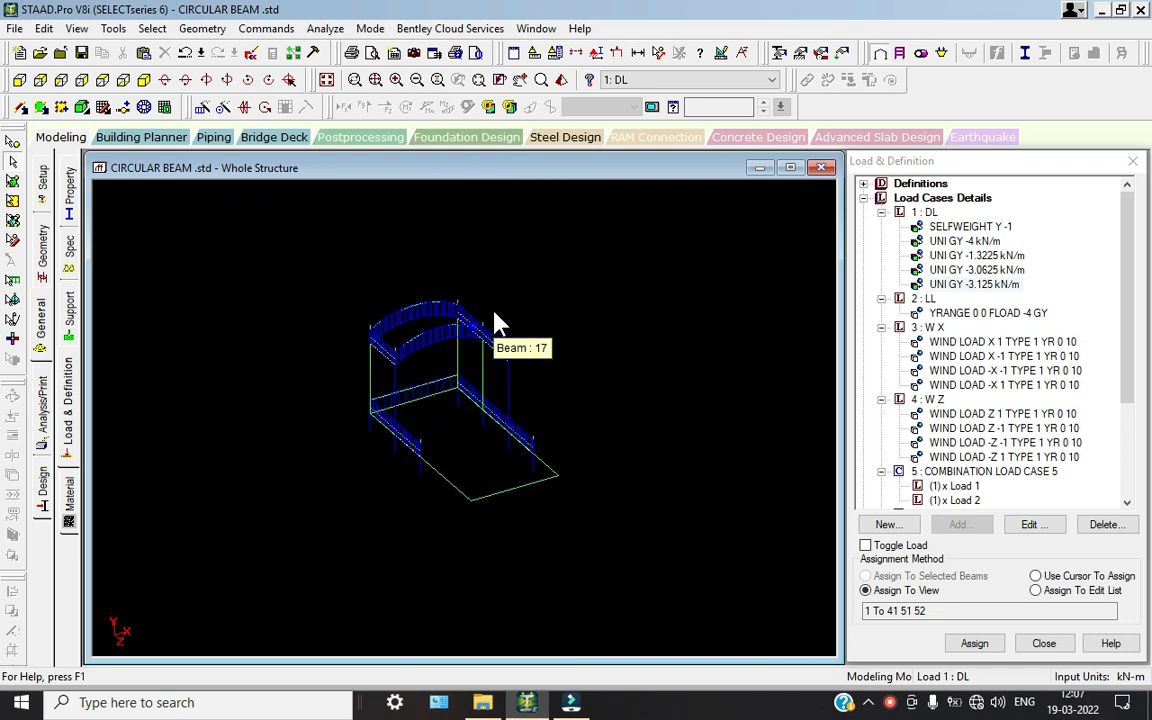
middle_click_drag(562, 317, 445, 312)
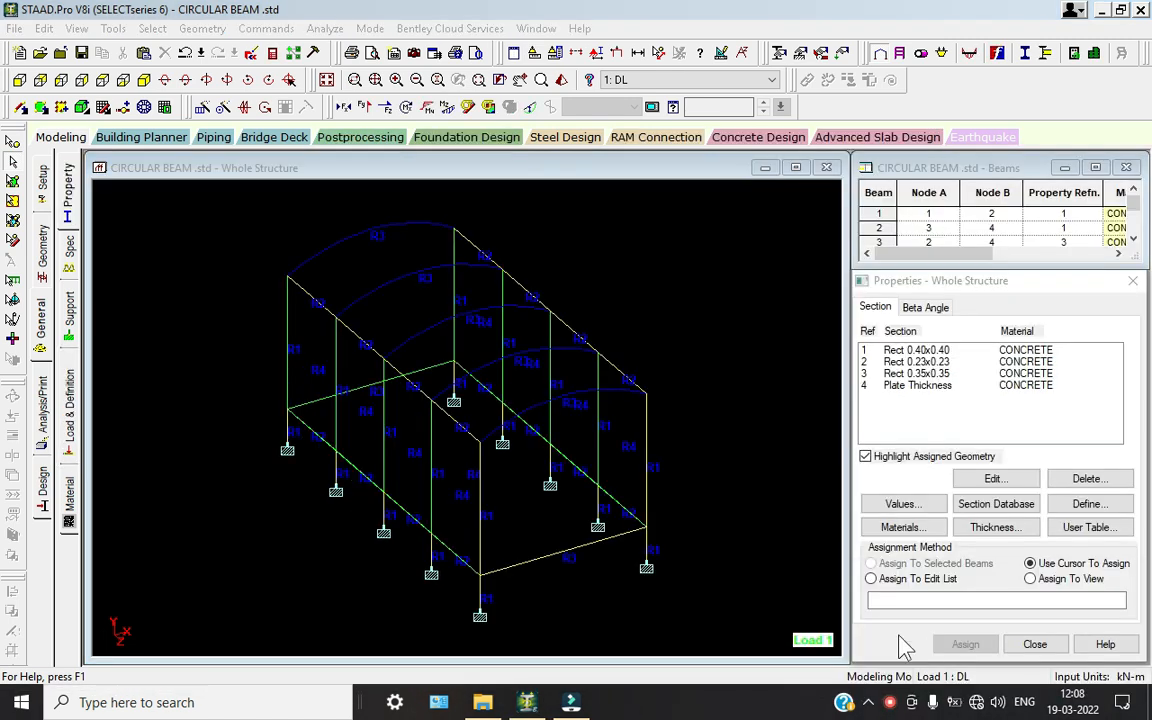
Check which members use the plate thickness, Rect 0.35x0.35 and Rect 0.23x0.23 properties, and clear the selection
left_click(940, 385)
left_click(945, 373)
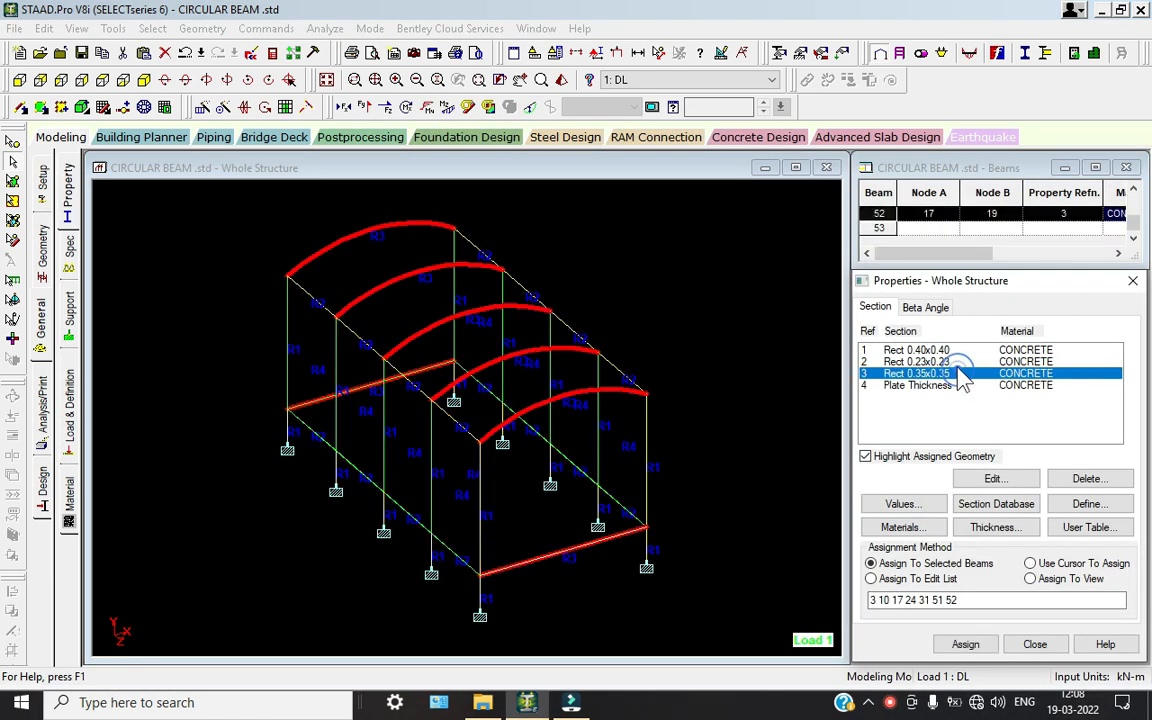
left_click(950, 362)
left_click(753, 388)
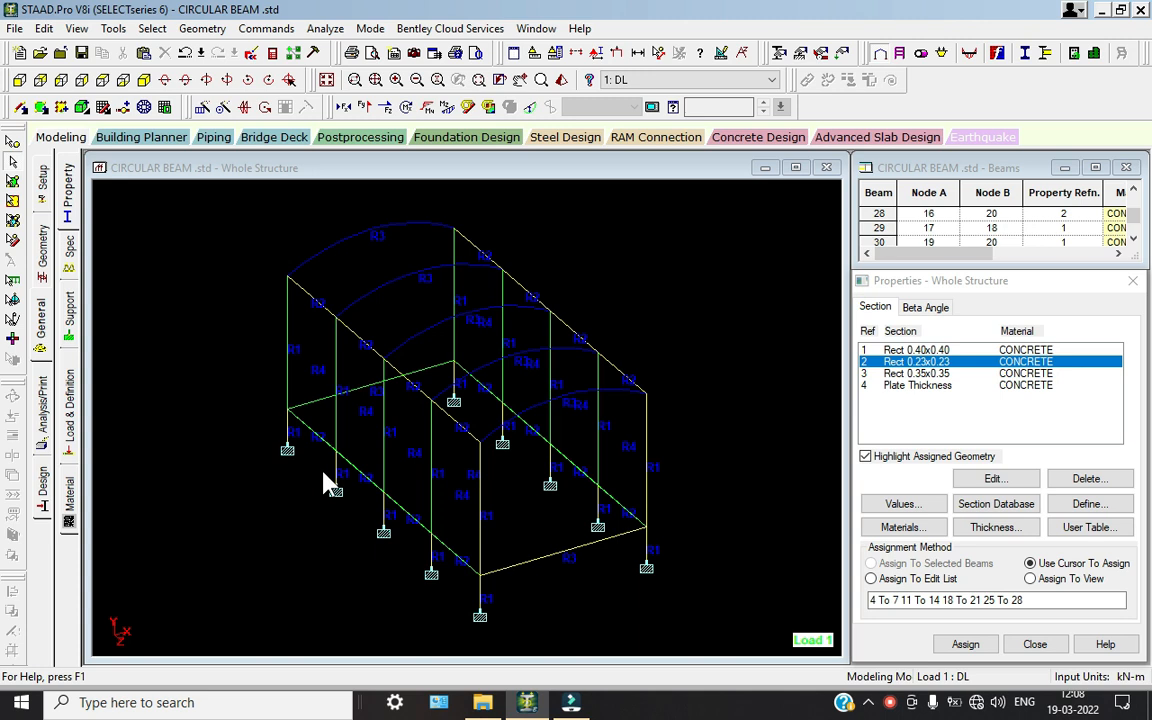
Add a Perform Analysis command with the No Print option
left_click(46, 390)
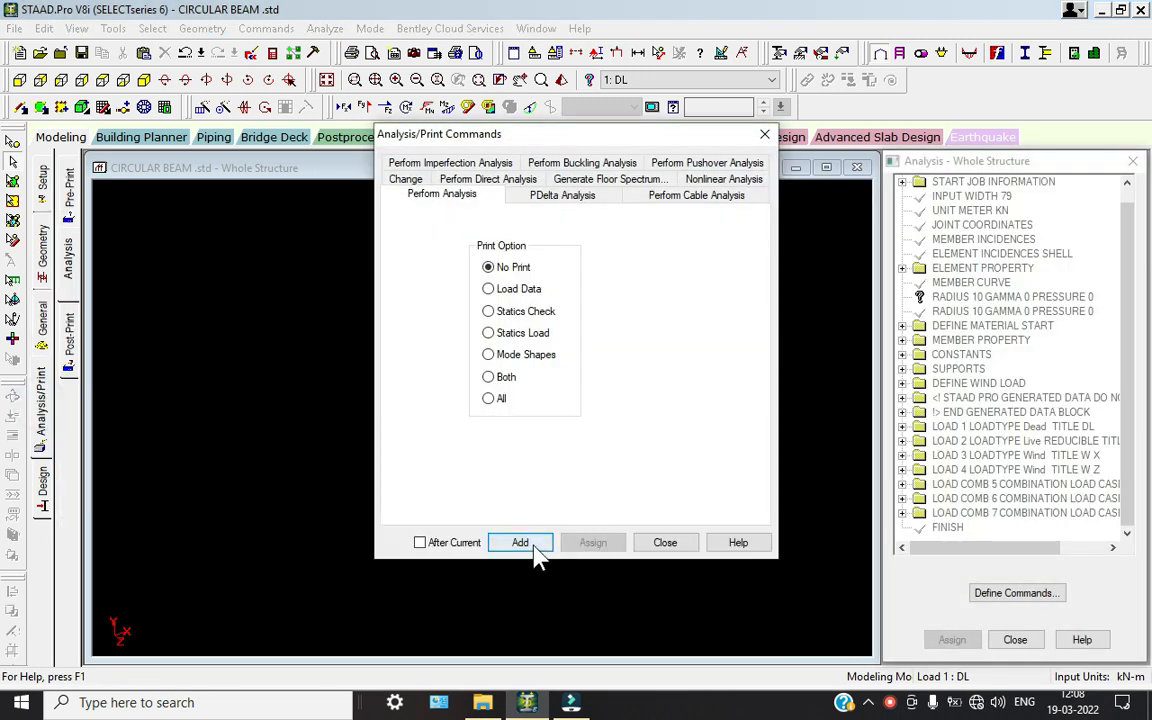
left_click(532, 548)
left_click(666, 545)
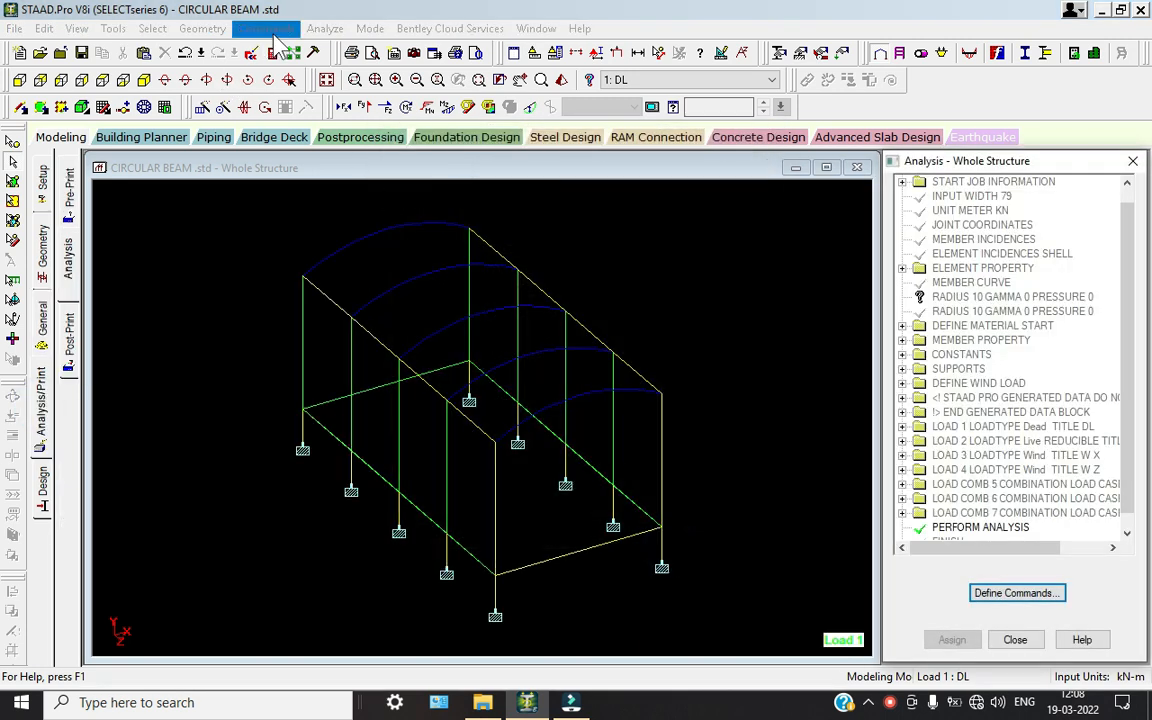
Save the structure and run the analysis, opening its results in postprocessing with all seven load cases selected
left_click(325, 28)
left_click(332, 46)
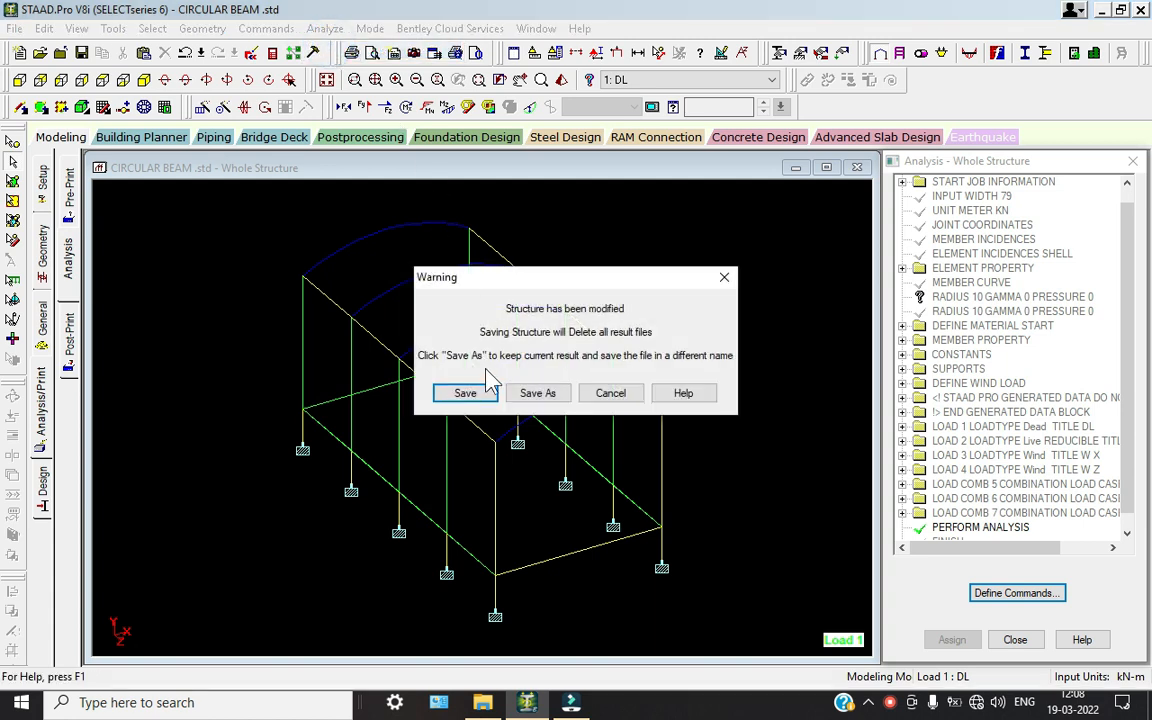
left_click(480, 396)
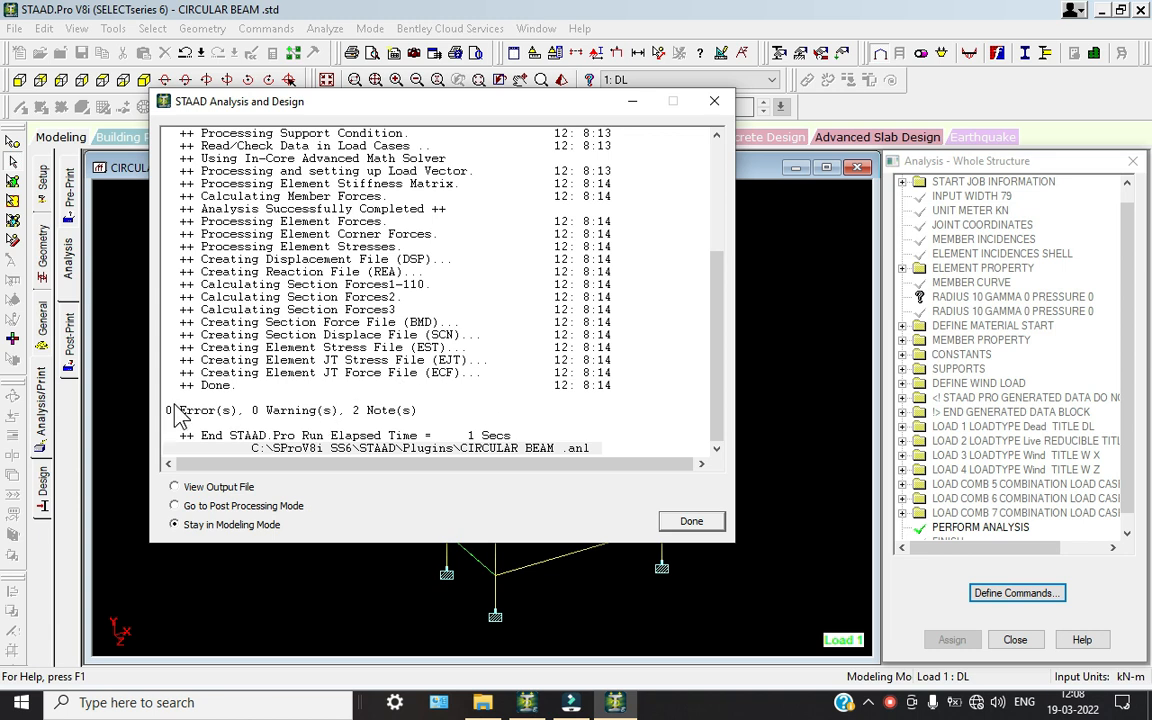
left_click(686, 523)
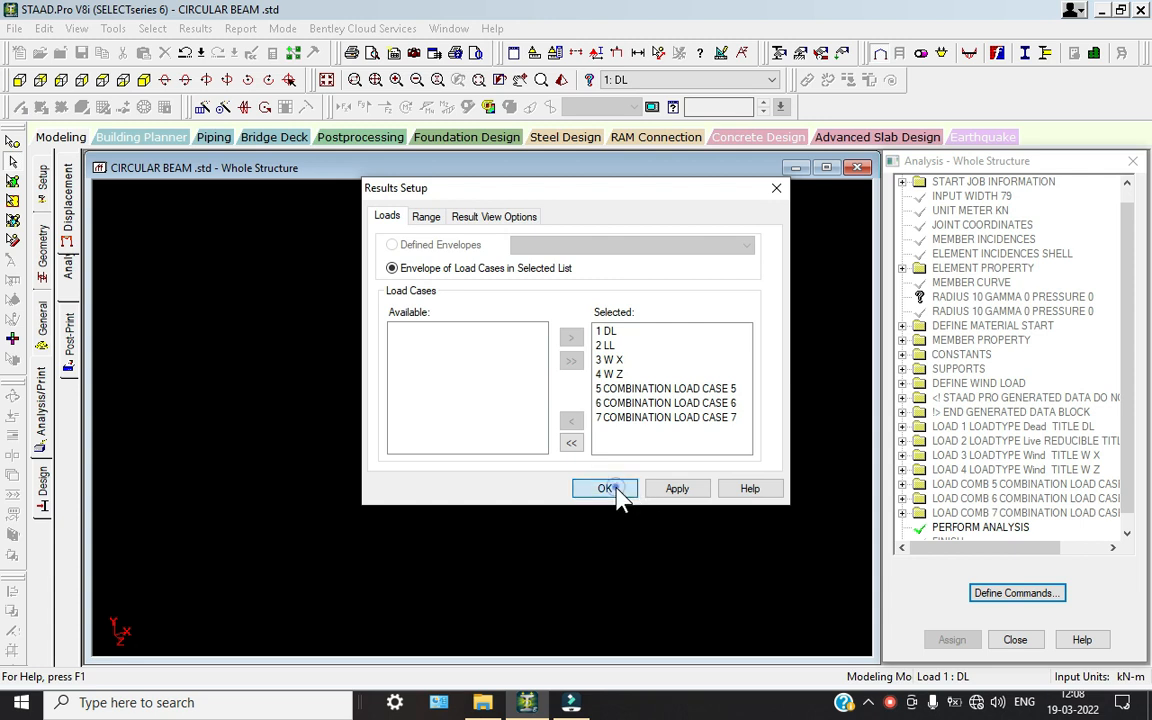
left_click(615, 492)
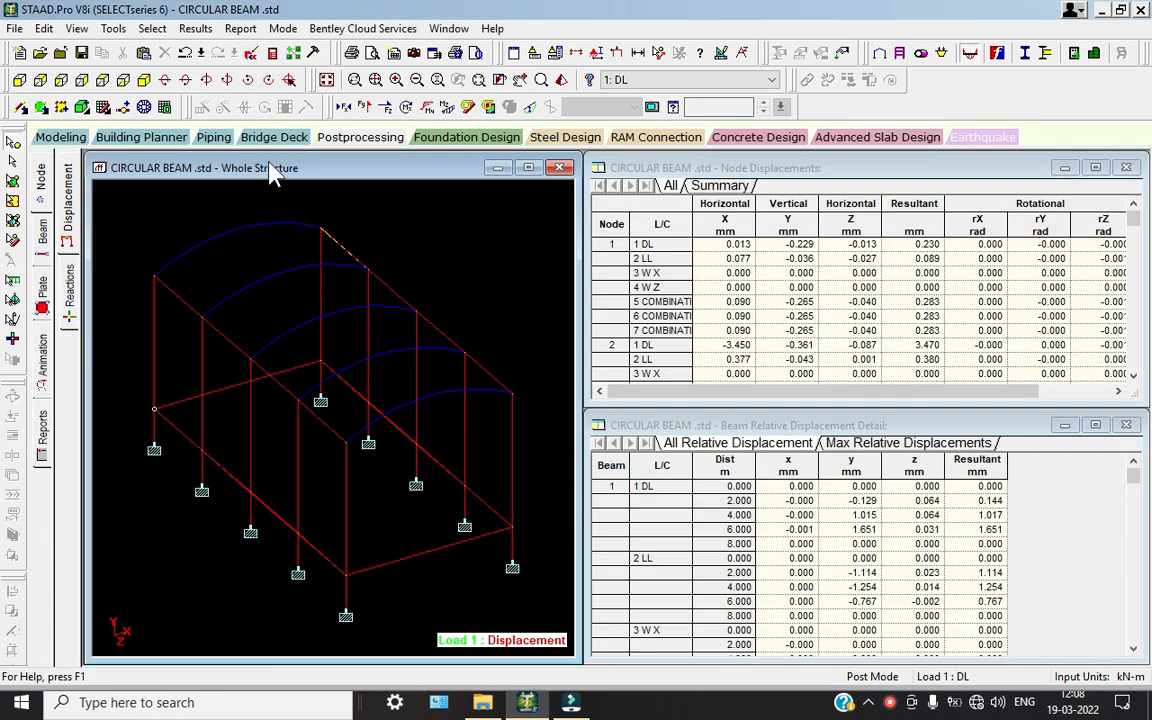
Display the torsion, bending Y, bending Z and beam stress diagrams on the whole structure
left_click(408, 108)
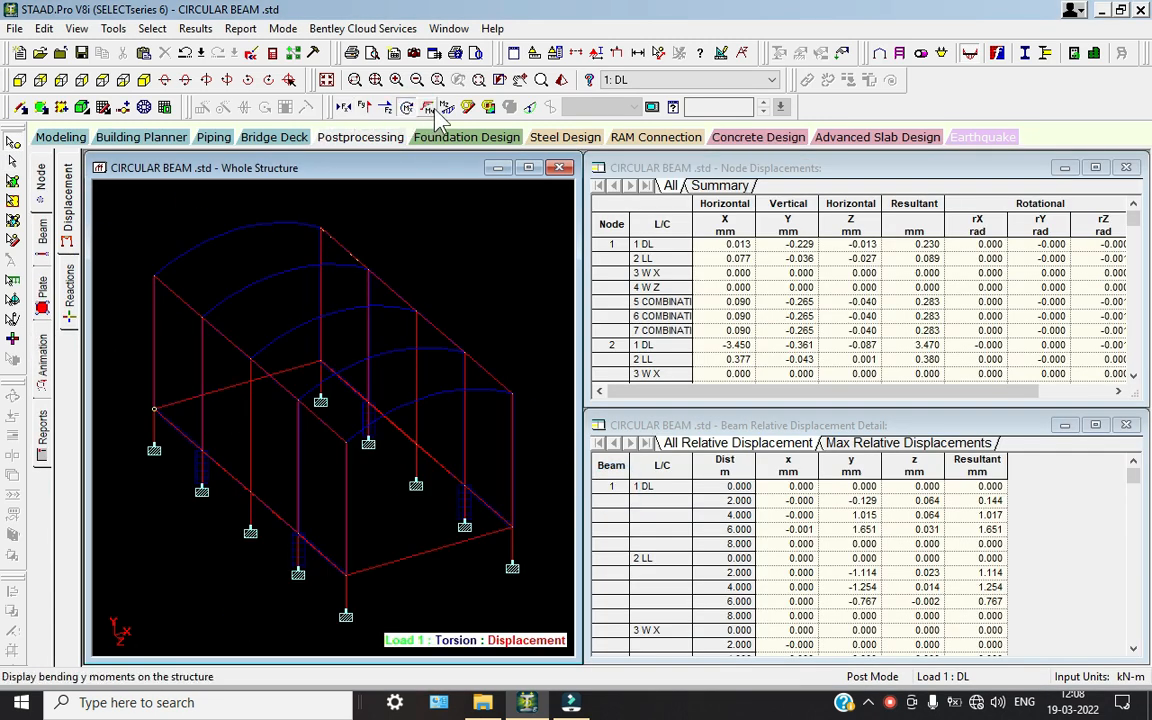
left_click(428, 107)
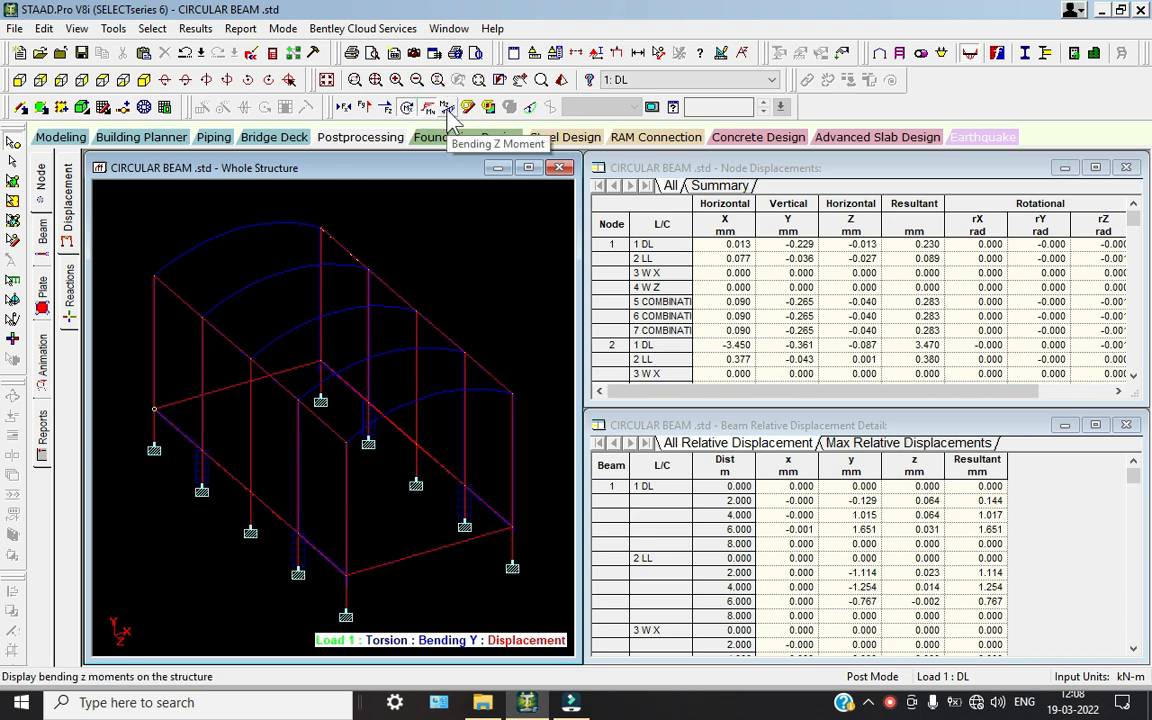
left_click(447, 108)
left_click(467, 108)
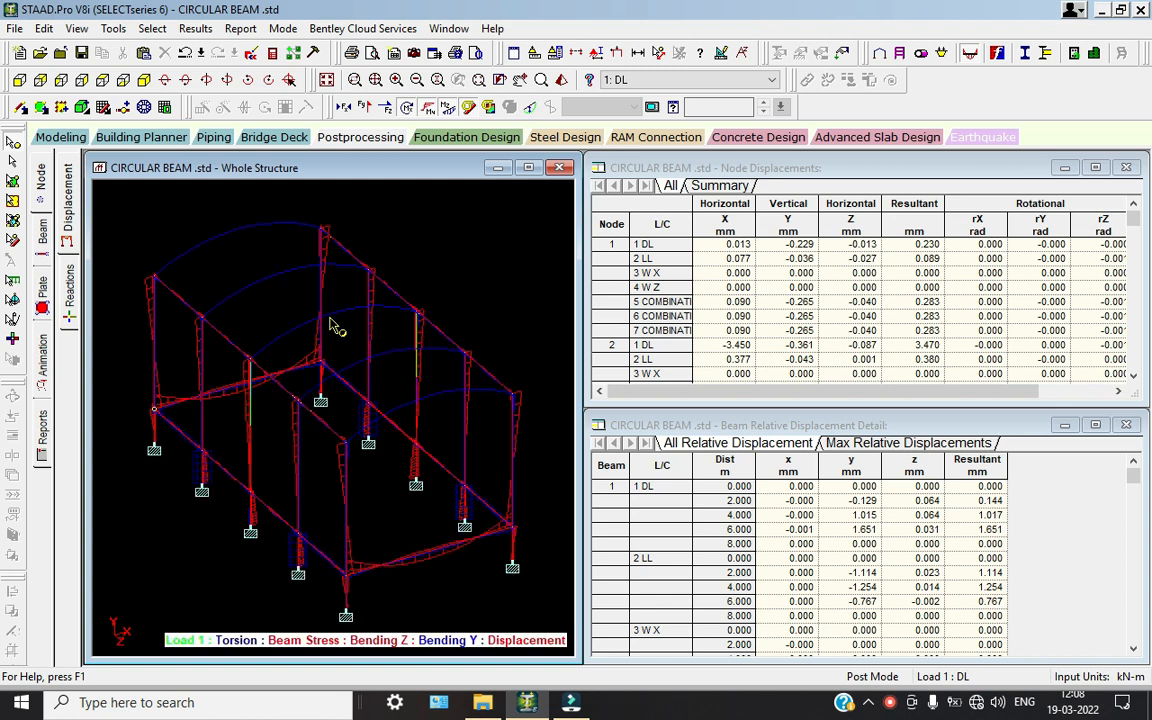
scroll(333, 325, "up", 2)
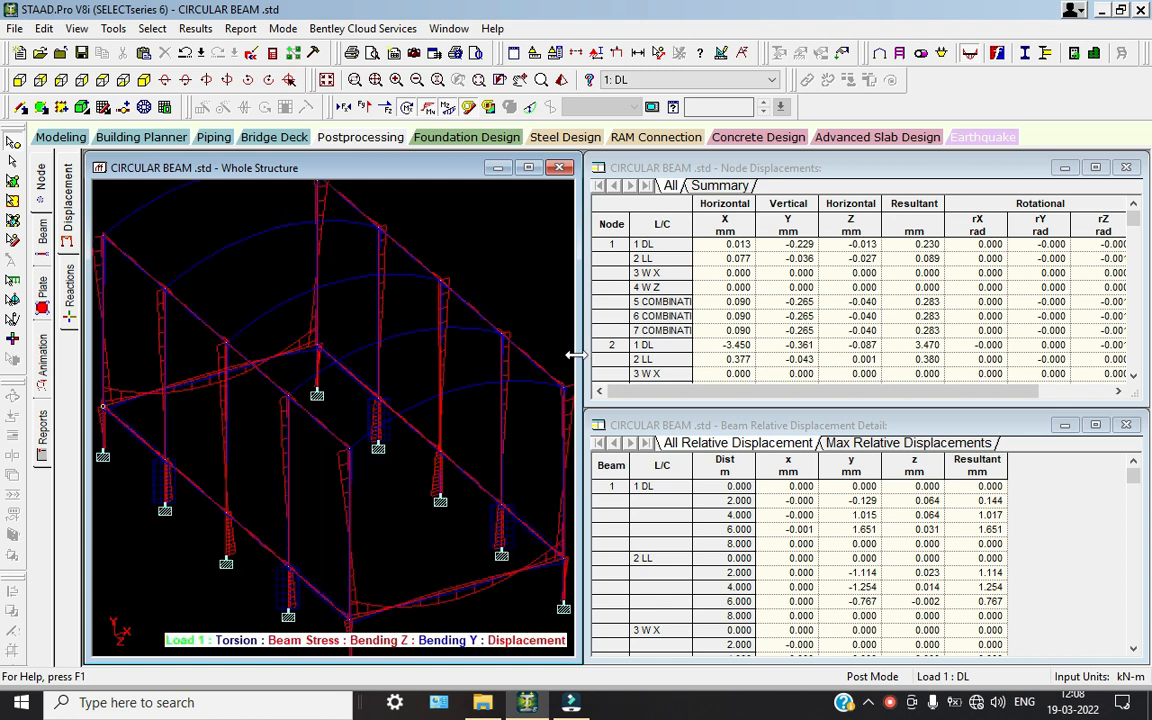
Narrow the Node Displacements and Beam Relative Displacement tables and widen the Whole Structure view
left_click_drag(589, 372, 690, 386)
left_click_drag(575, 397, 662, 400)
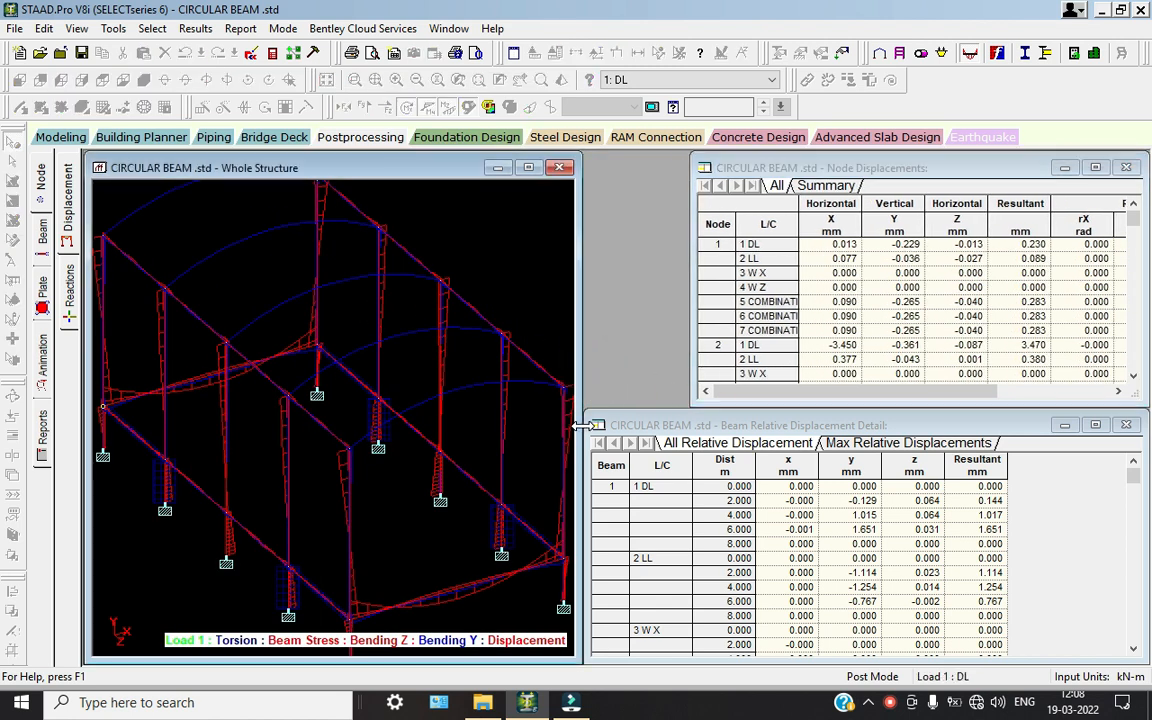
left_click(700, 424)
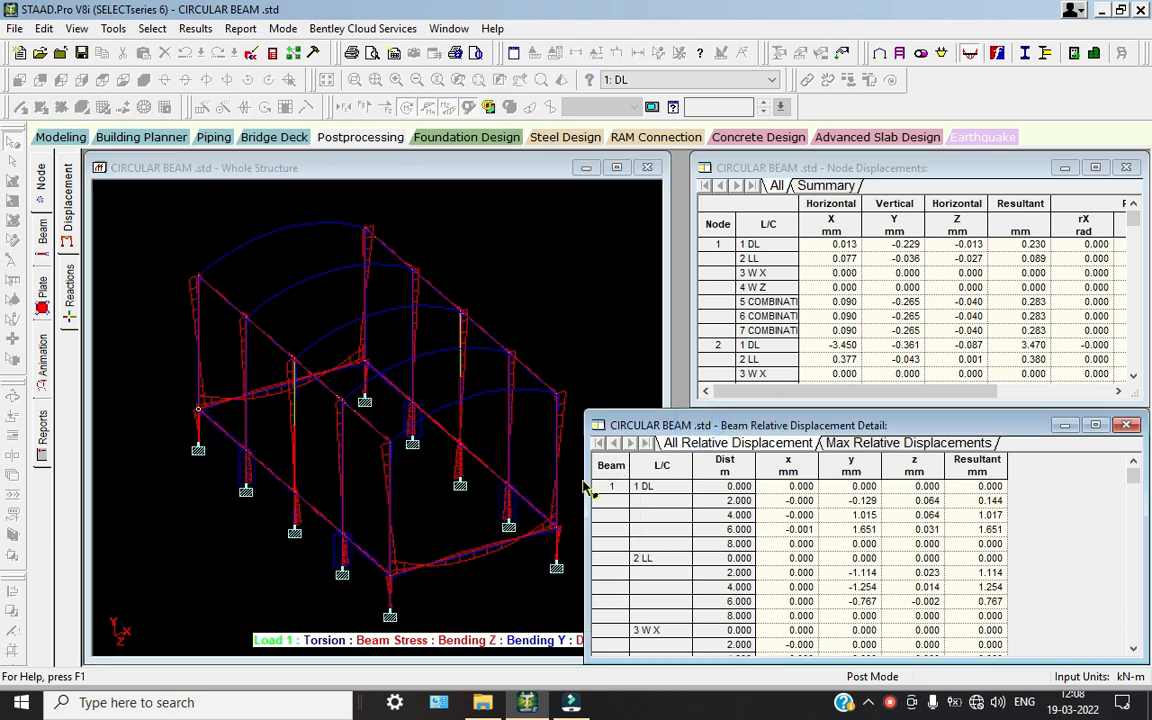
left_click_drag(585, 484, 686, 486)
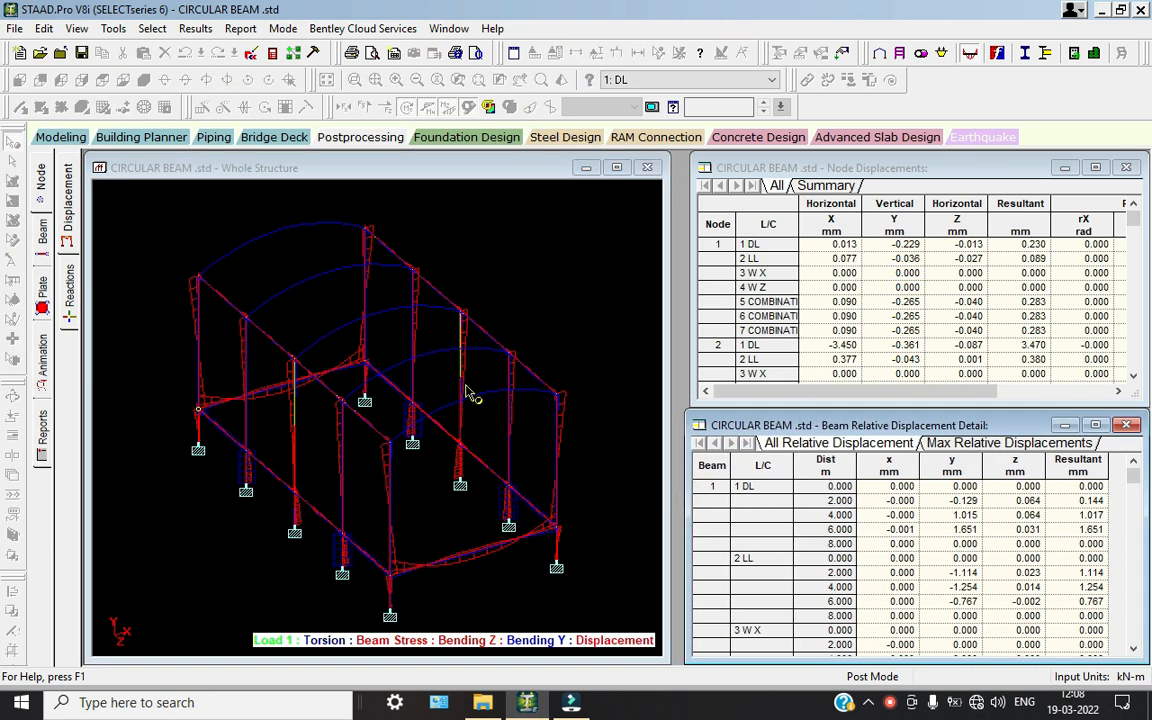
scroll(300, 385, "up", 1)
Animate the structure's deflection and view it for load cases 2: LL and 3: W X
left_click(42, 345)
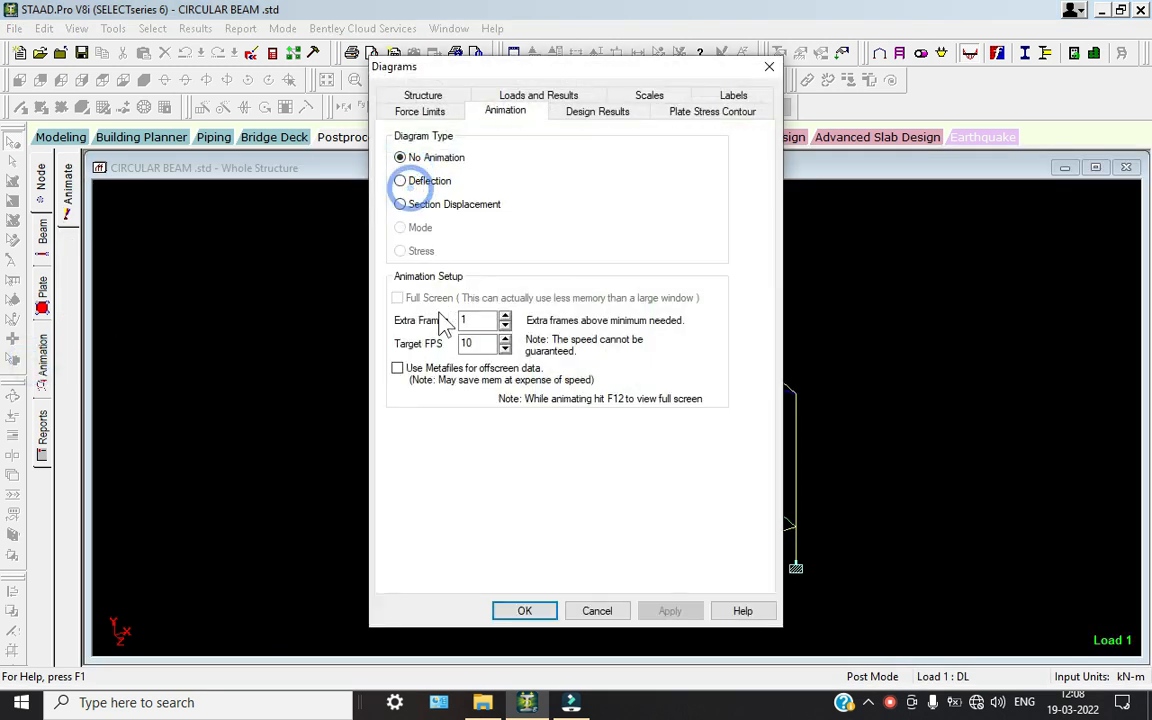
left_click(524, 610)
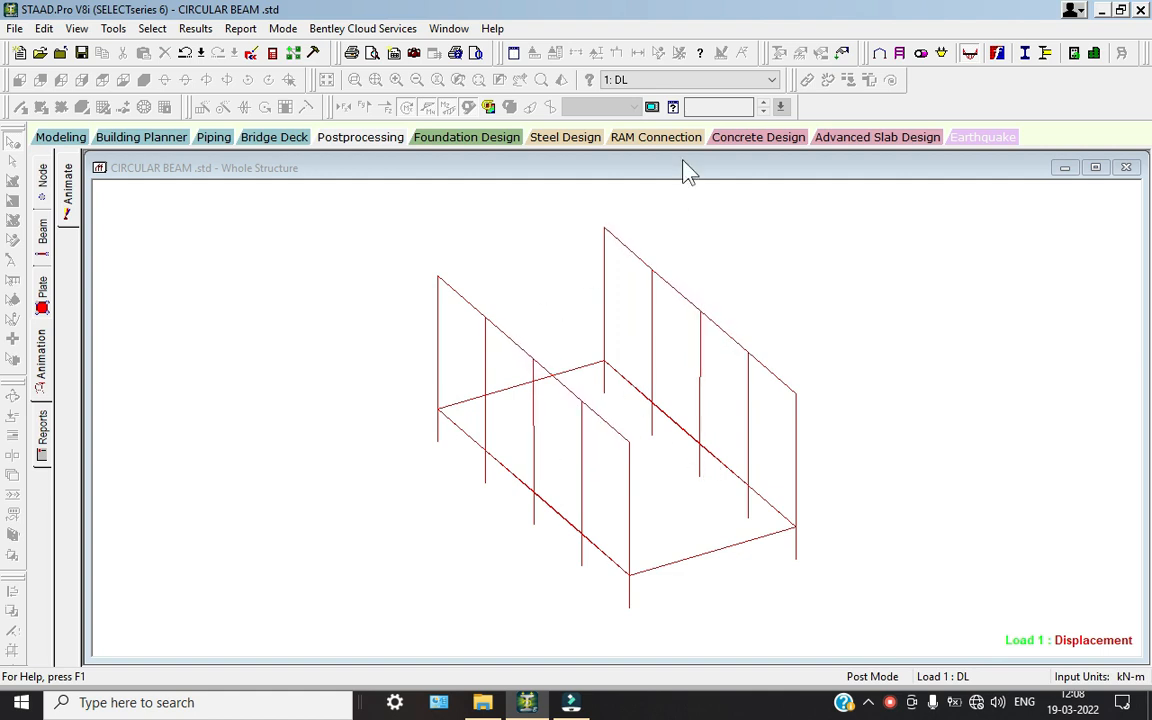
left_click(662, 80)
left_click(655, 99)
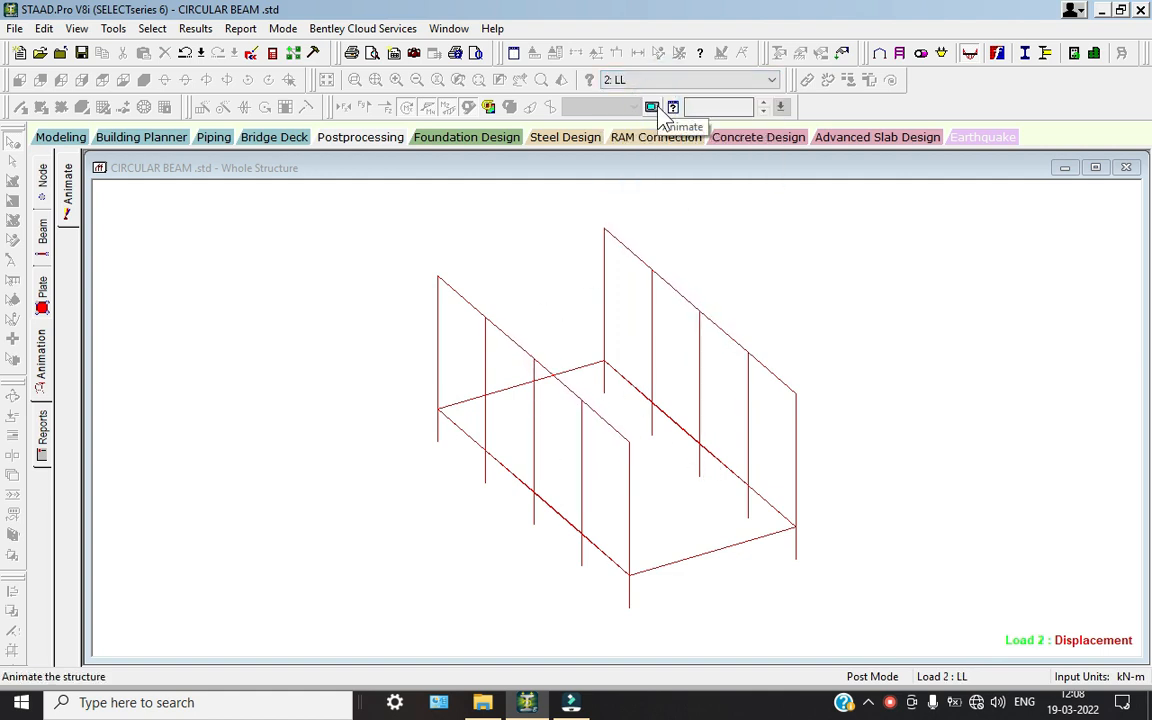
left_click(662, 80)
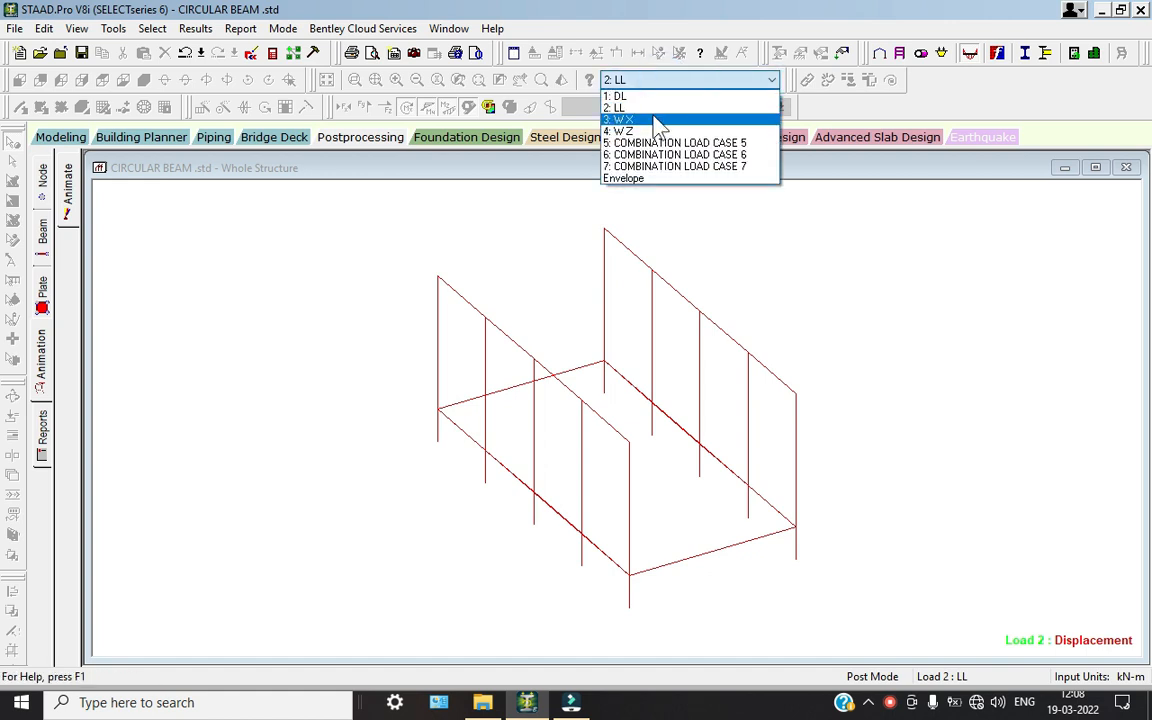
left_click(656, 120)
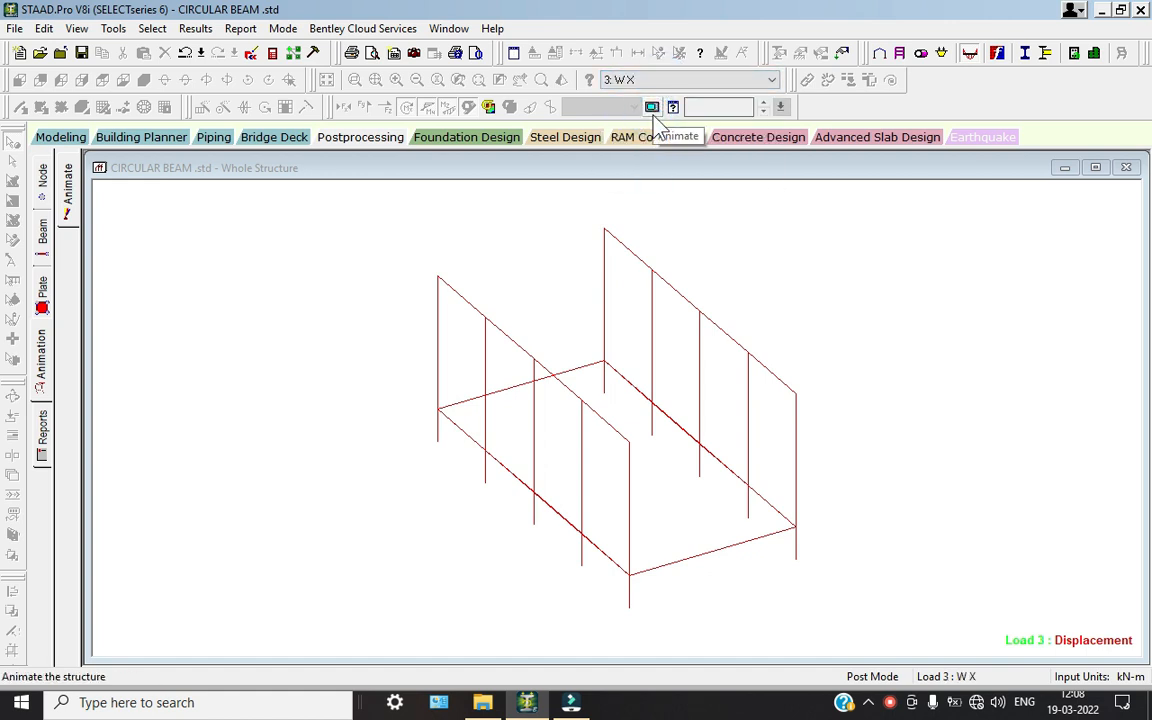
View the deflection animation for combination load cases 5, 6 and 7, and return to 1: DL
left_click(658, 80)
left_click(643, 145)
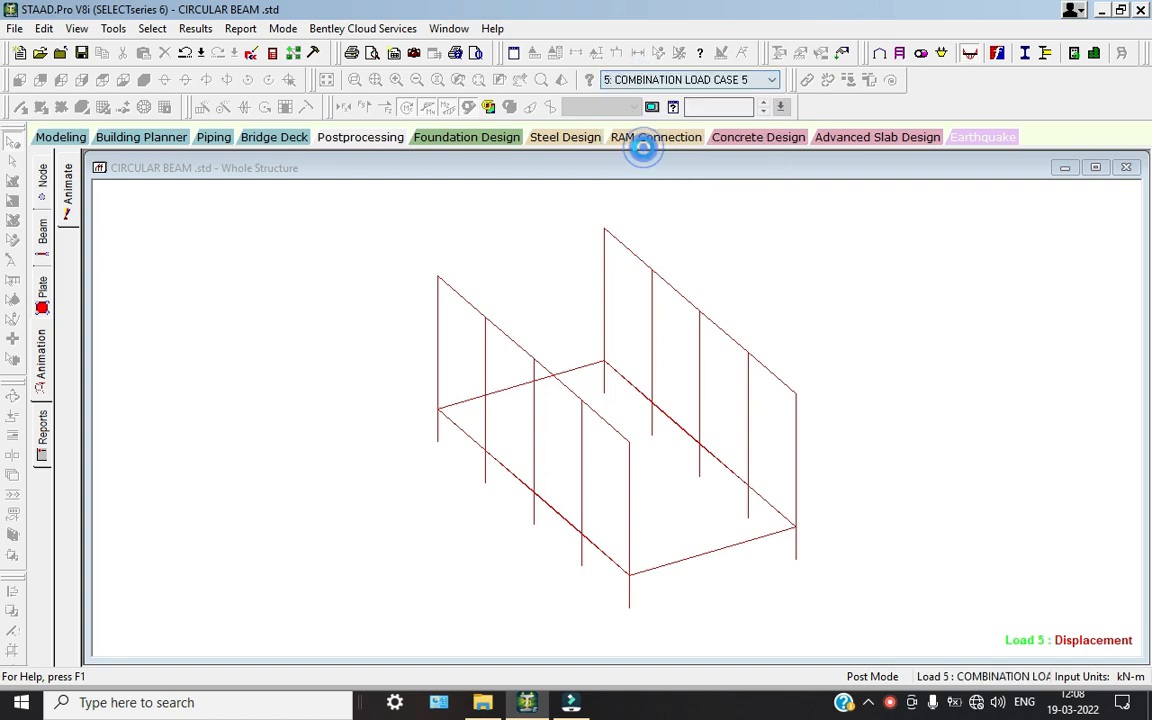
left_click(660, 80)
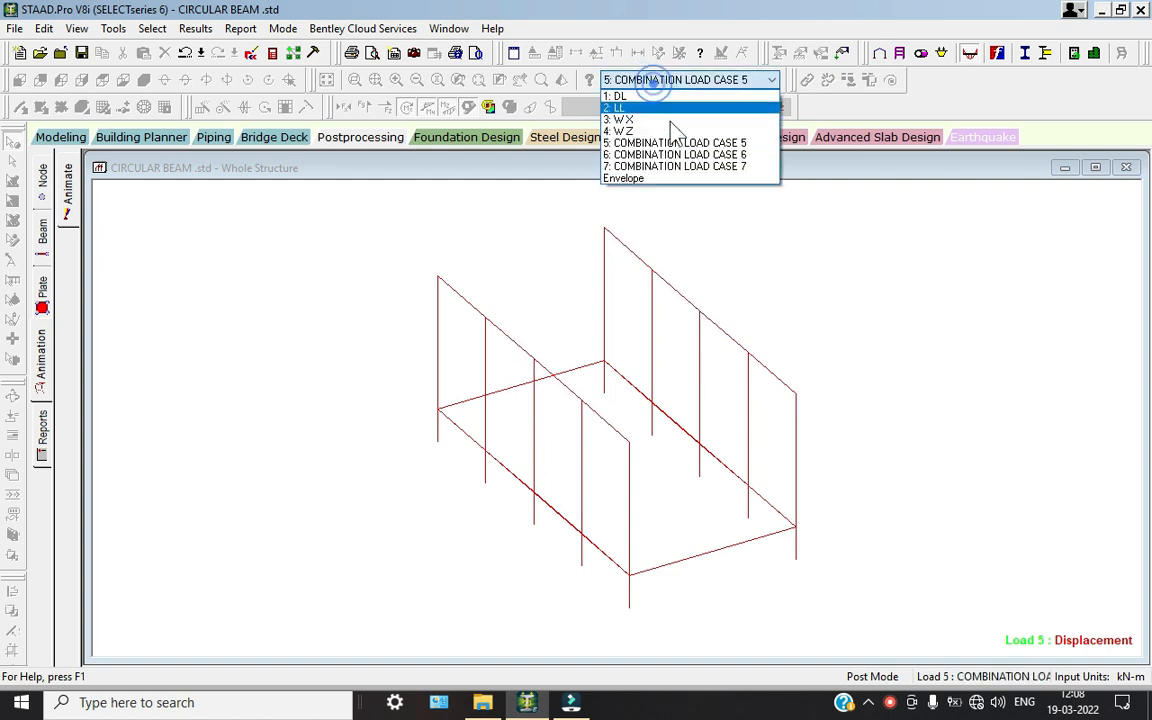
left_click(670, 151)
left_click(663, 80)
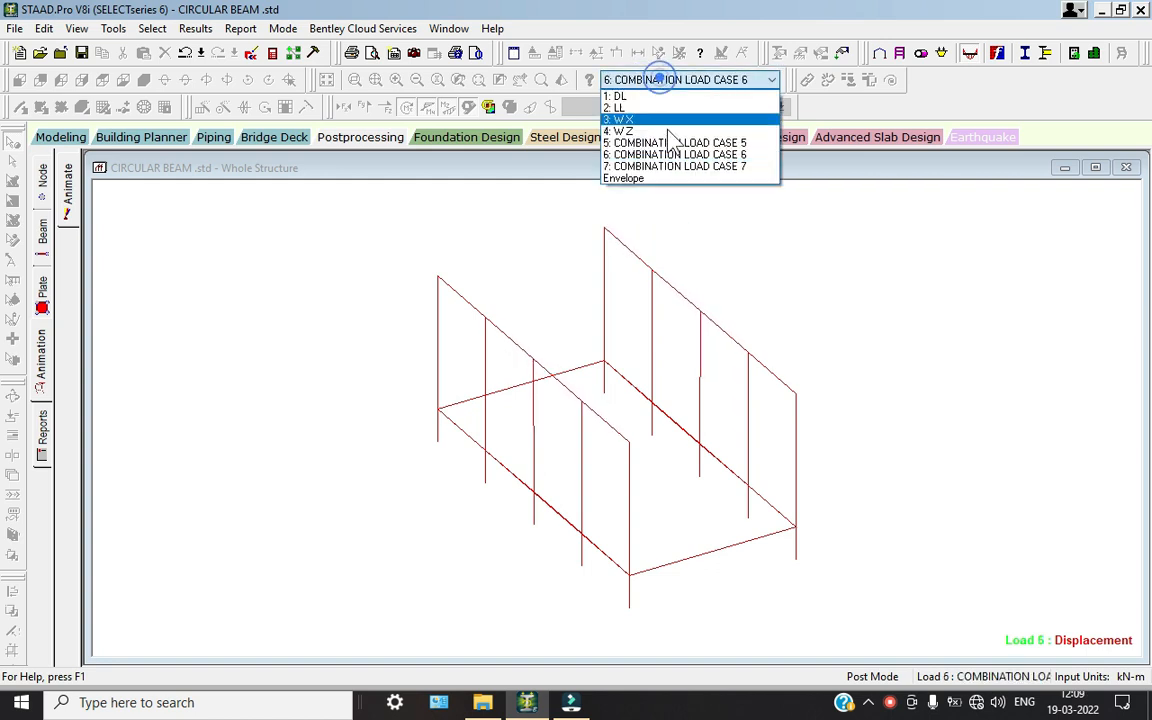
left_click(672, 167)
left_click(660, 80)
scroll(650, 110, "up", 3)
left_click(645, 98)
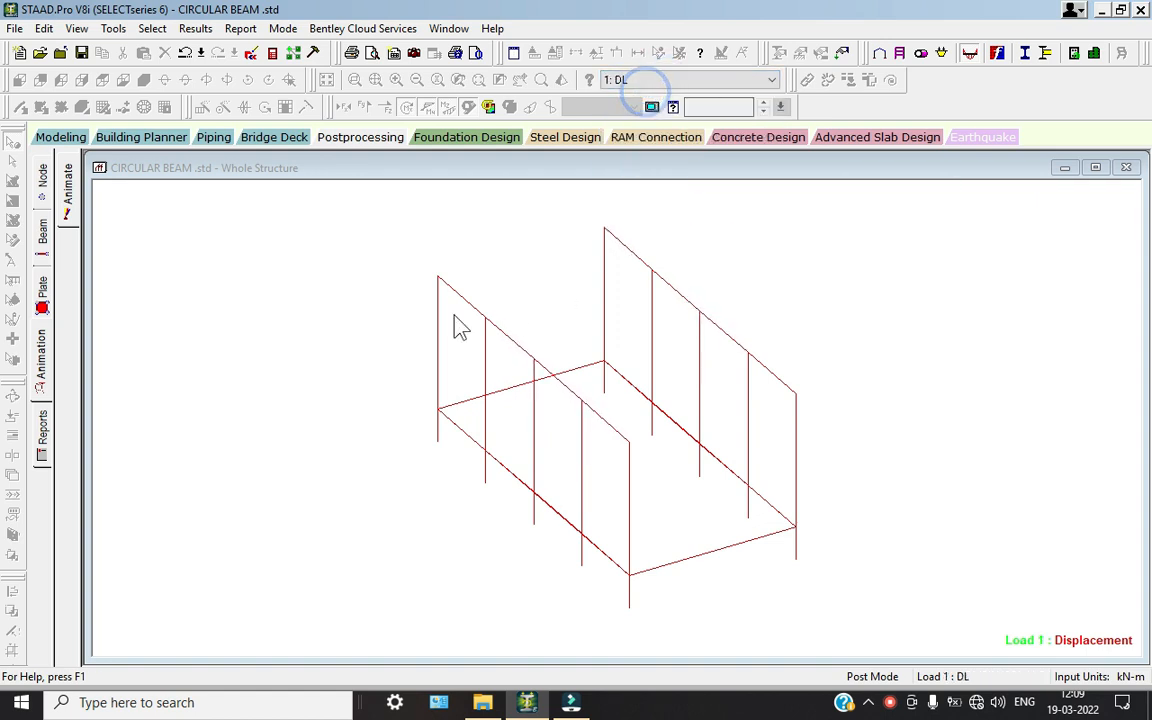
Show the Max Absolute plate stress contour for load case 1: DL with the Stress animation type
left_click(42, 300)
left_click(548, 172)
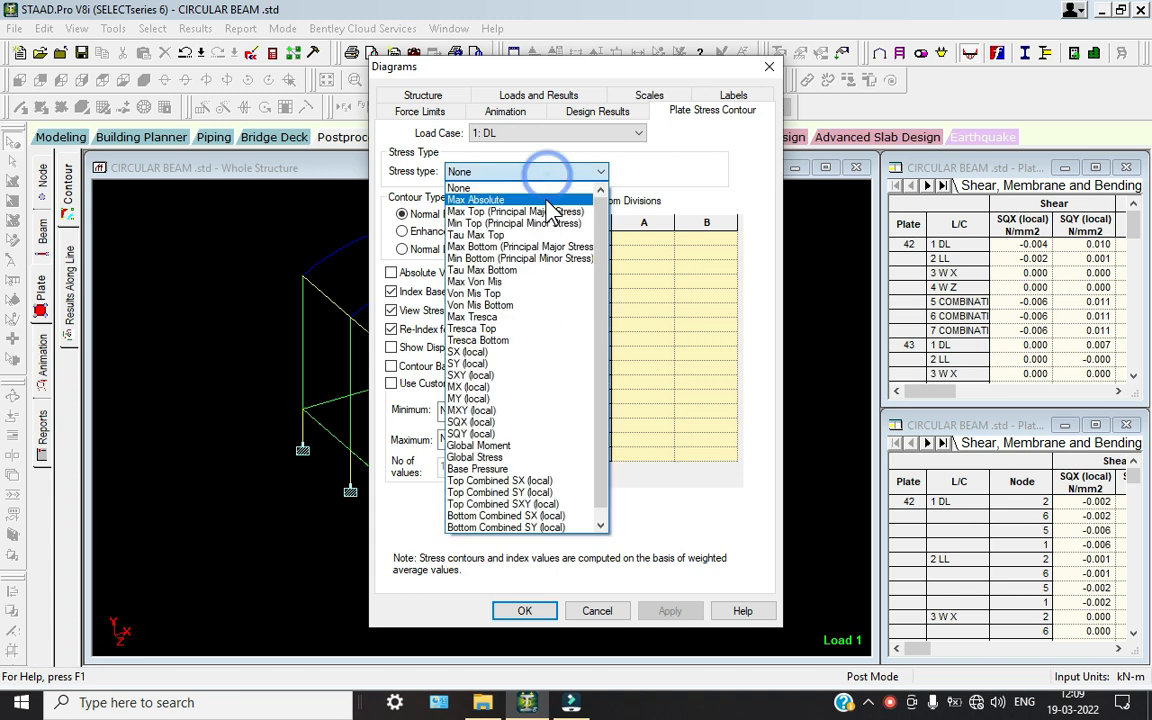
left_click(547, 201)
left_click(505, 111)
left_click(424, 255)
left_click(530, 611)
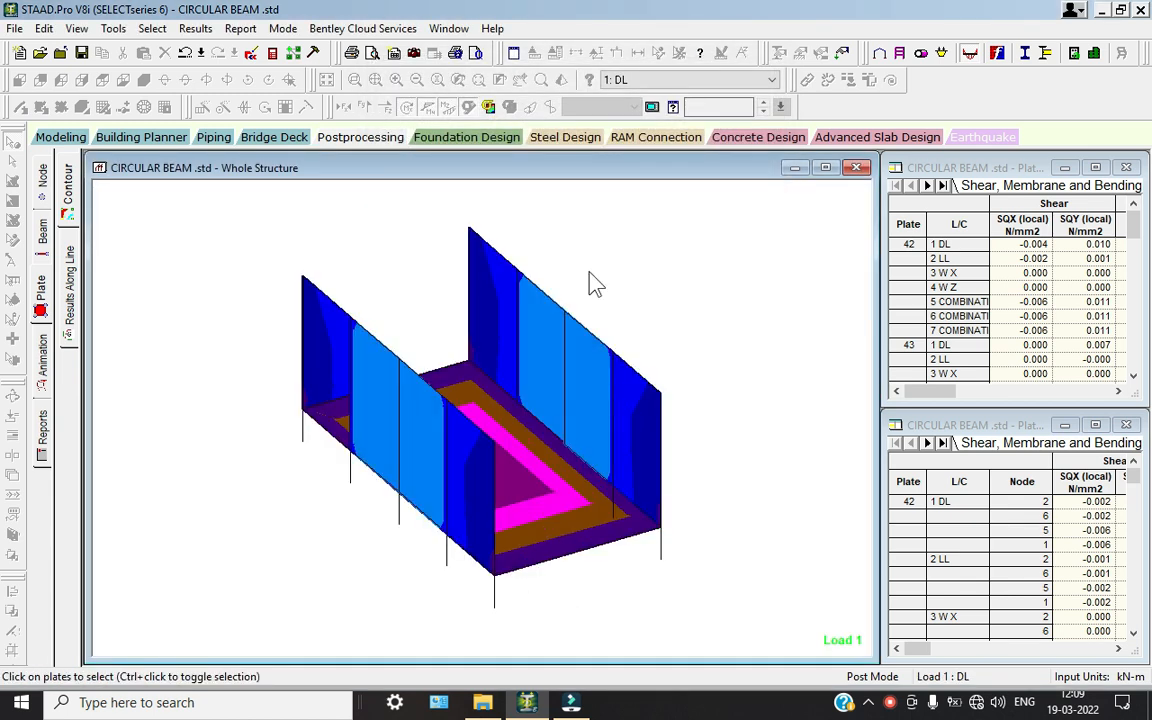
View the plate stress contours for load cases 2: LL, 3: W X, 4: W Z and Combination Load Case 5
left_click(658, 82)
left_click(658, 108)
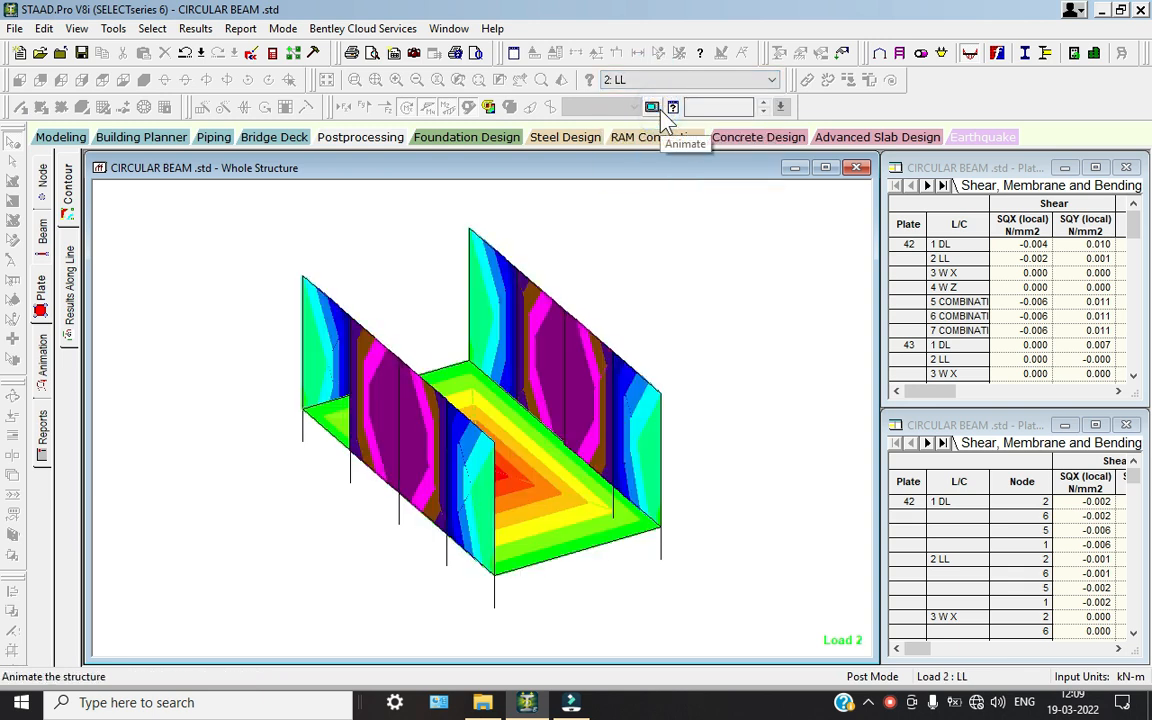
left_click(658, 80)
left_click(650, 118)
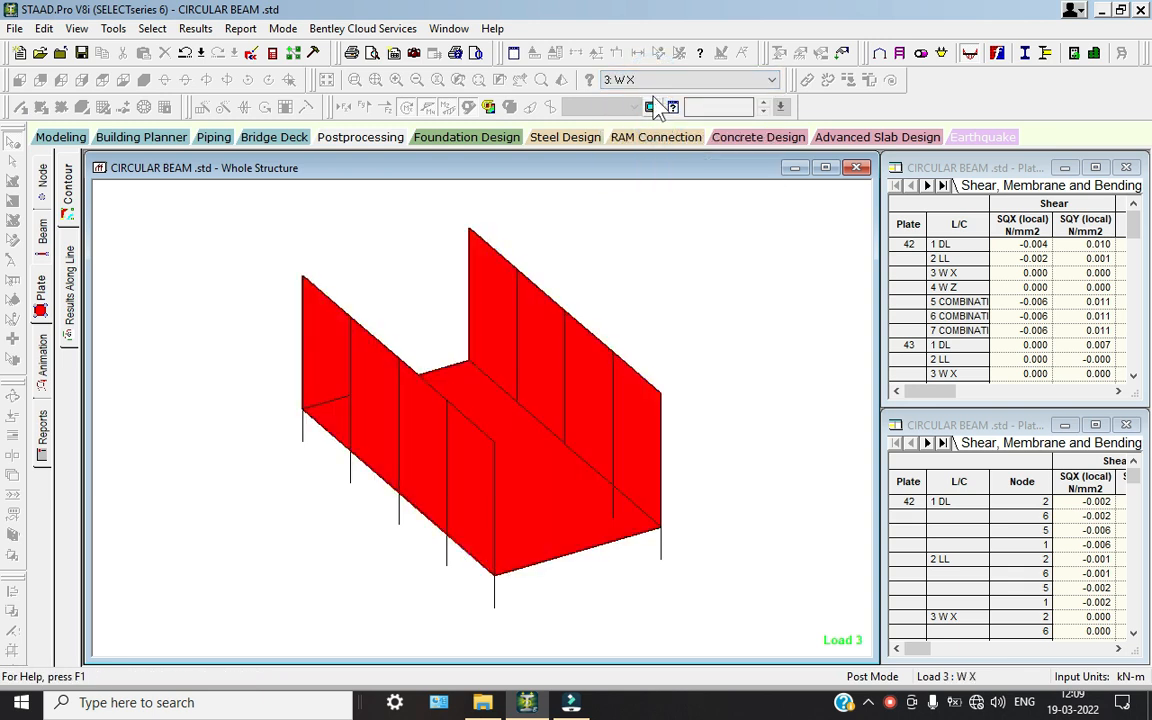
left_click(652, 80)
left_click(652, 129)
left_click(654, 80)
left_click(658, 141)
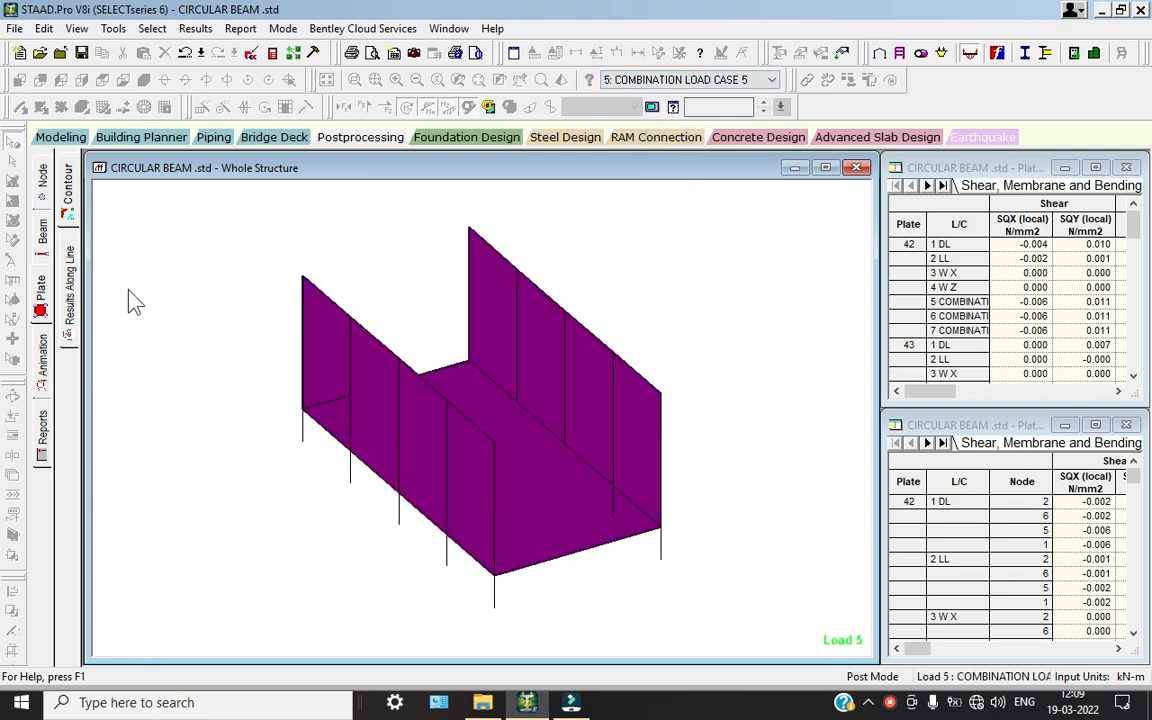
Open the beam force results and inspect the geometry details of the rearmost curved beam
left_click(42, 234)
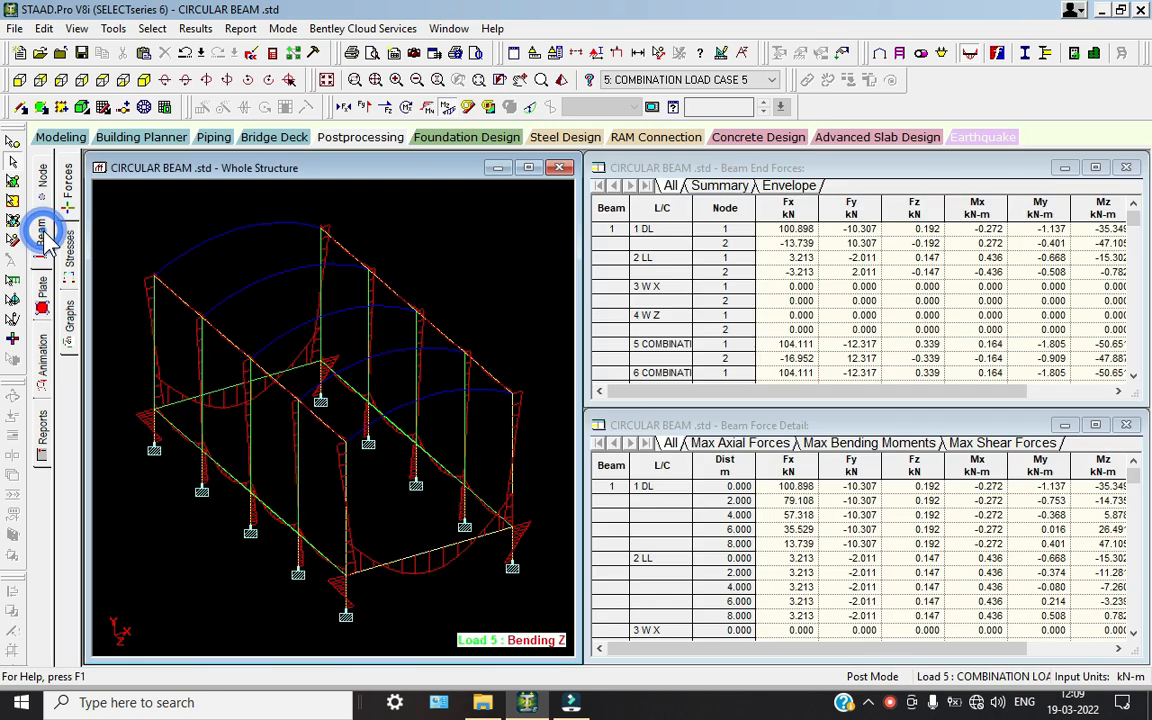
double_click(204, 247)
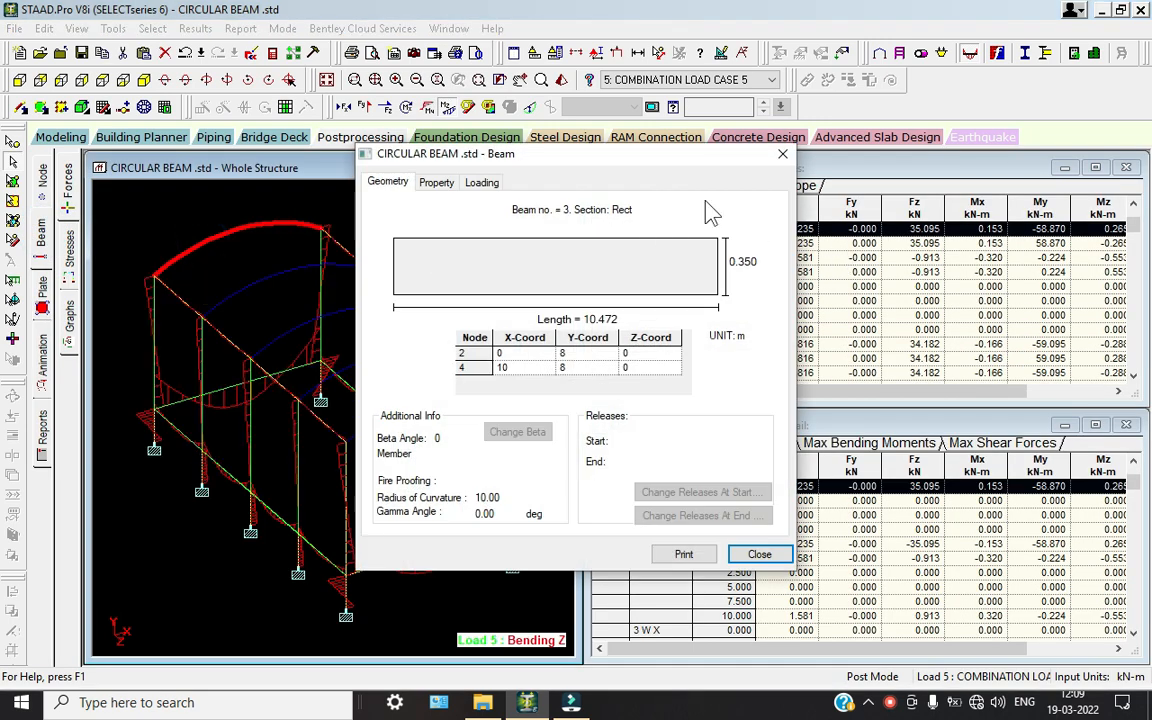
left_click(781, 156)
Return to modeling mode, open the concrete design settings and set the current code to IS456
left_click(69, 245)
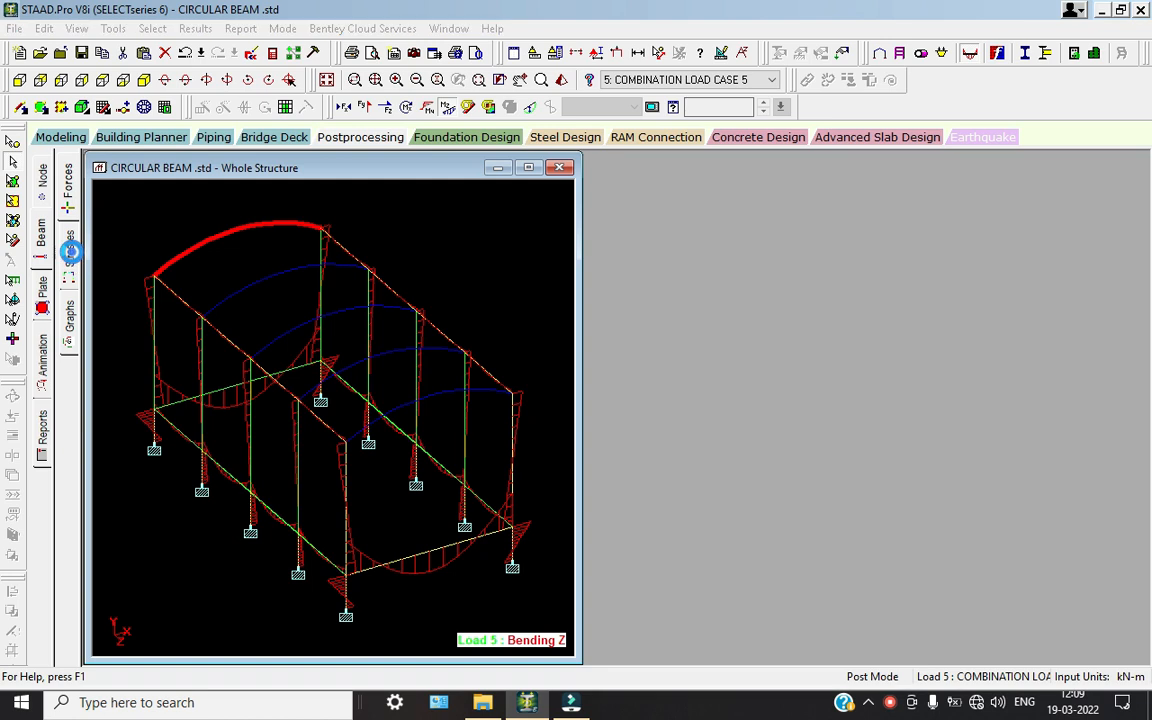
left_click(66, 137)
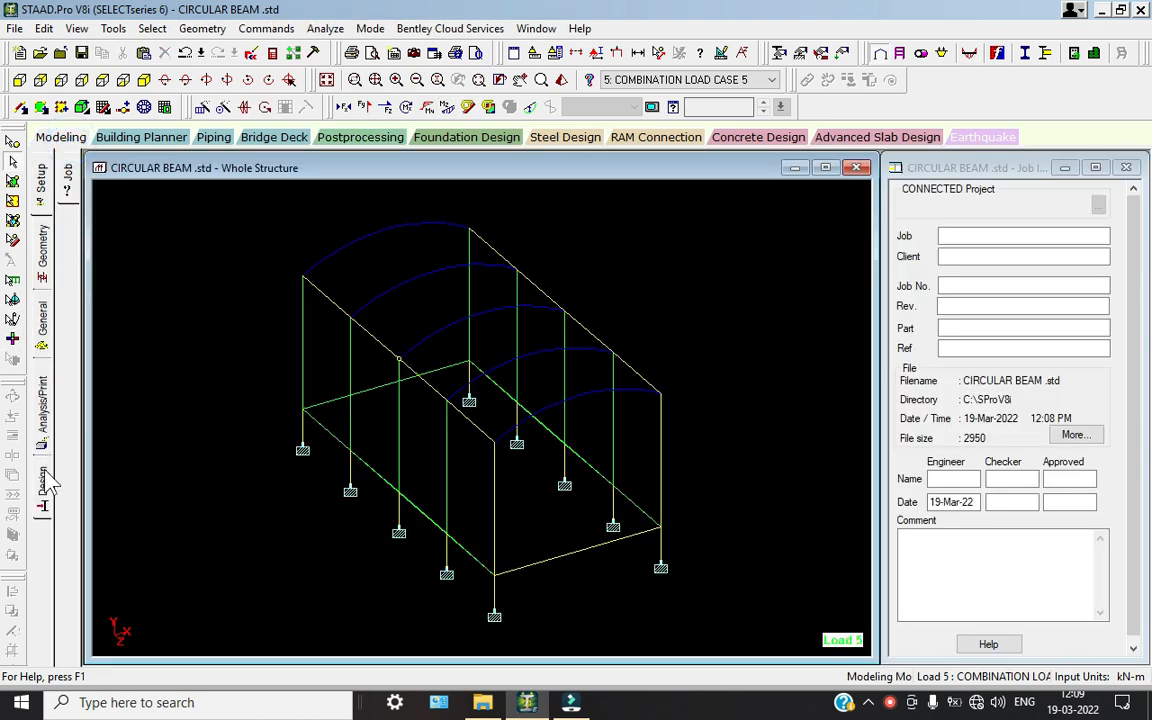
left_click(41, 485)
left_click(69, 240)
left_click(1119, 184)
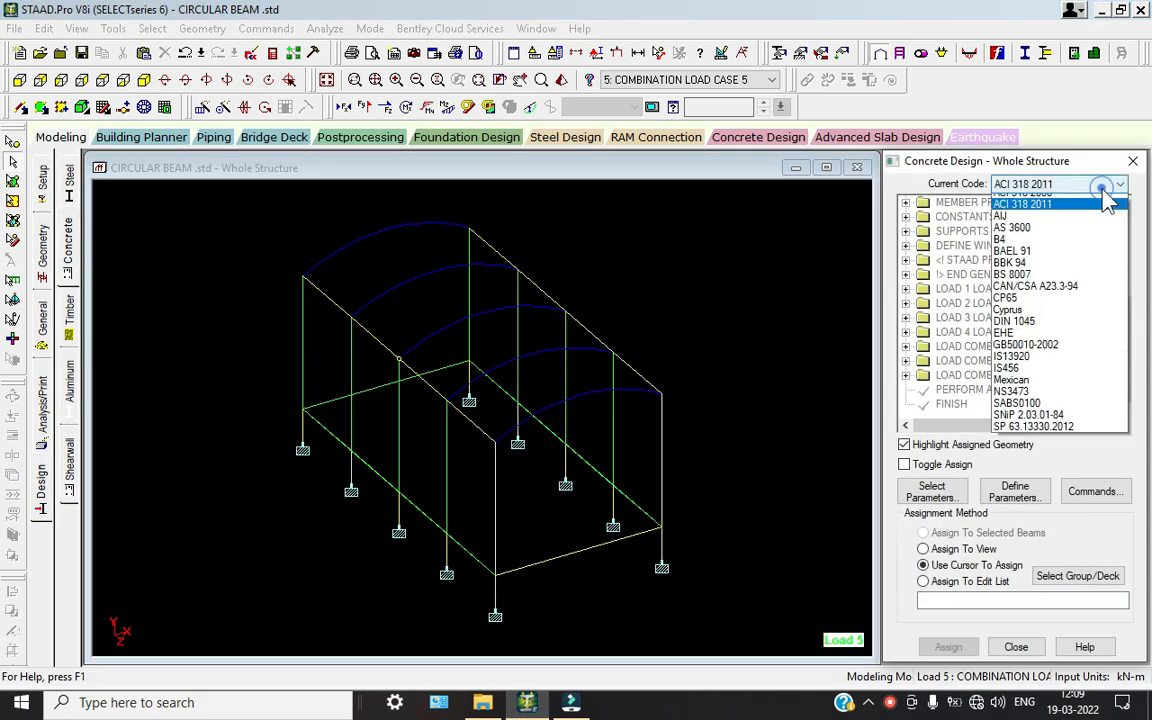
left_click(1028, 412)
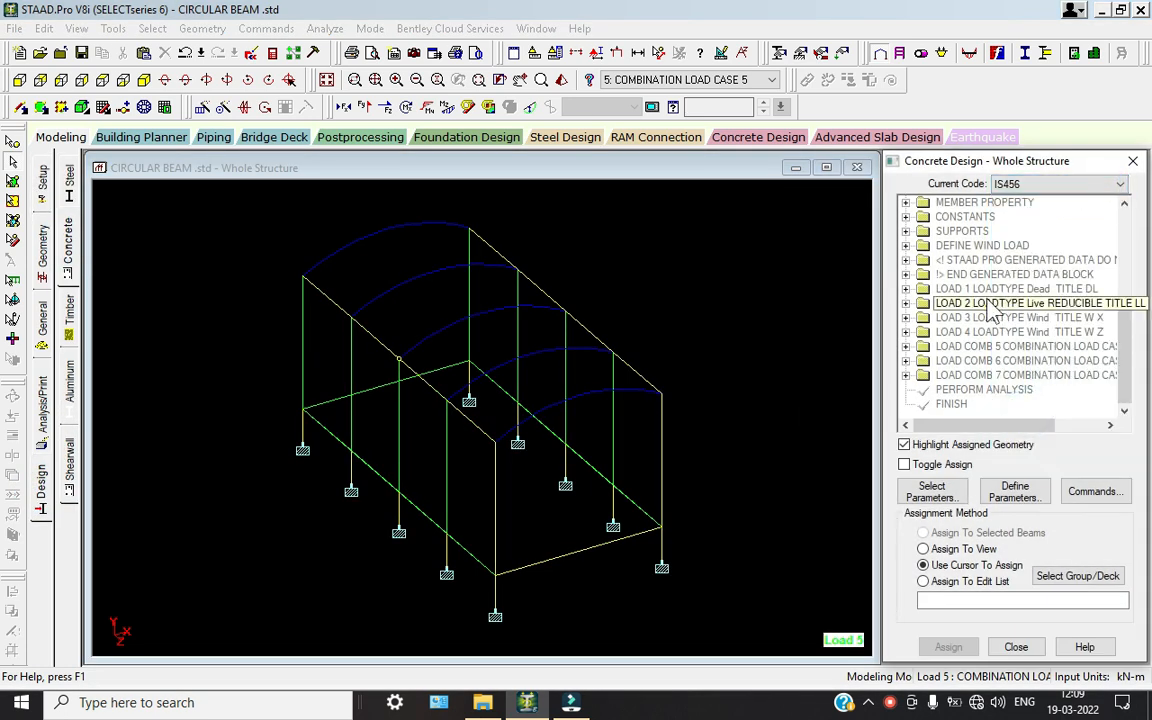
Clear the selected design parameters and choose only Fc, Fymain and Fysec for the concrete design
left_click(935, 494)
left_click(906, 444)
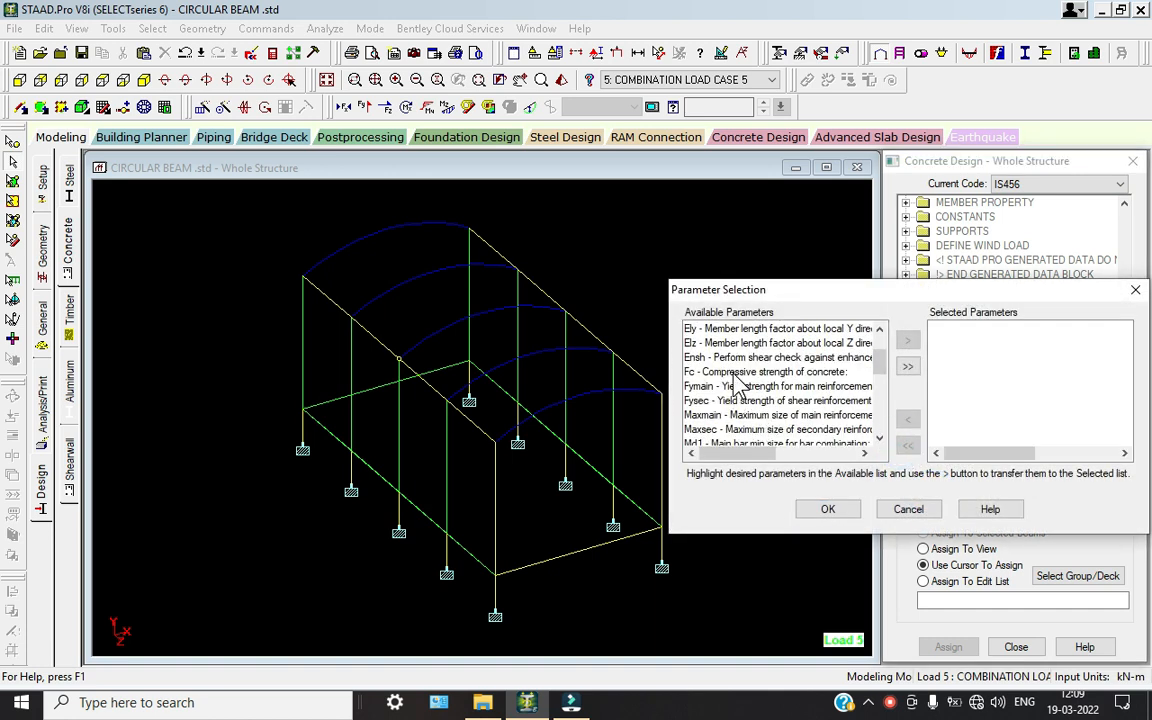
double_click(734, 373)
double_click(734, 373)
double_click(734, 373)
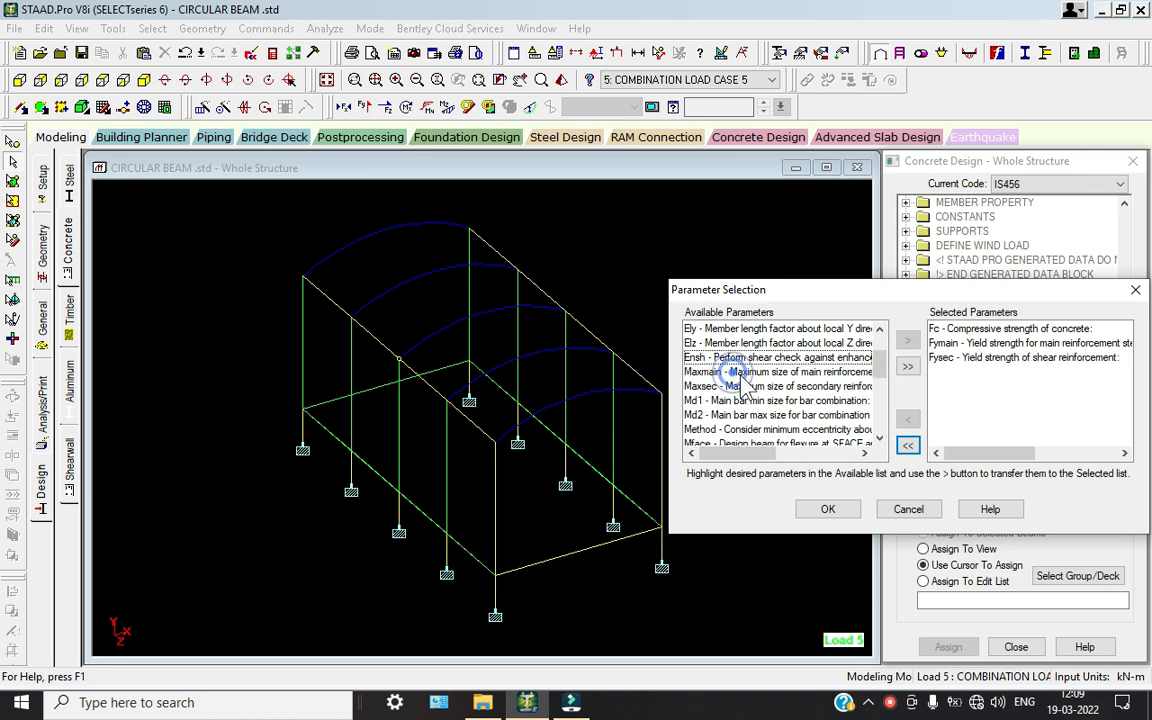
left_click(828, 508)
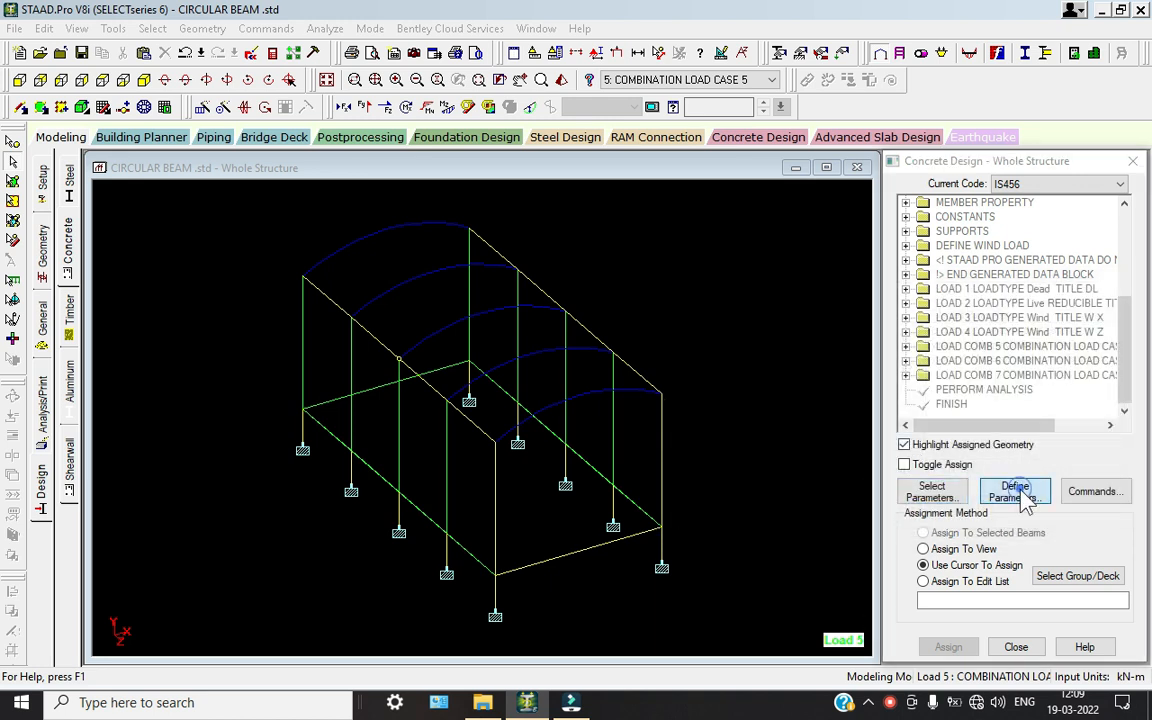
Define the design parameters with FC as 25000 kN/m2 and both FYMAIN and FYSEC as 550000 kN/m2
left_click(1015, 491)
double_click(652, 294)
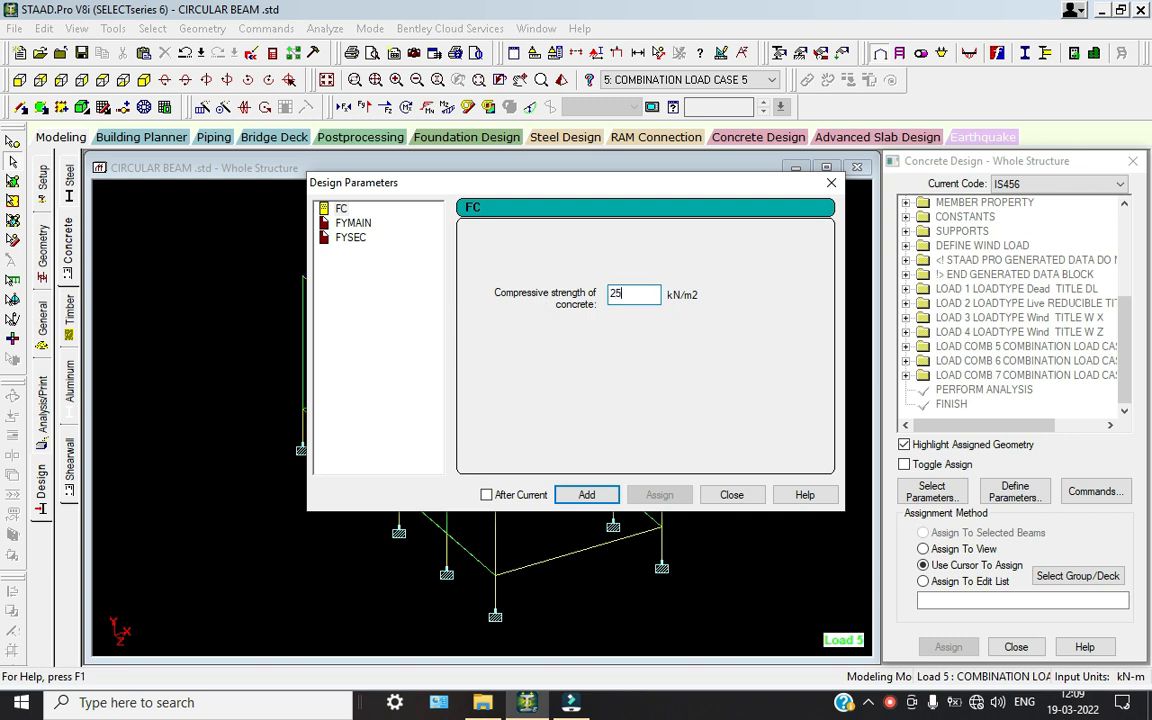
key("Return")
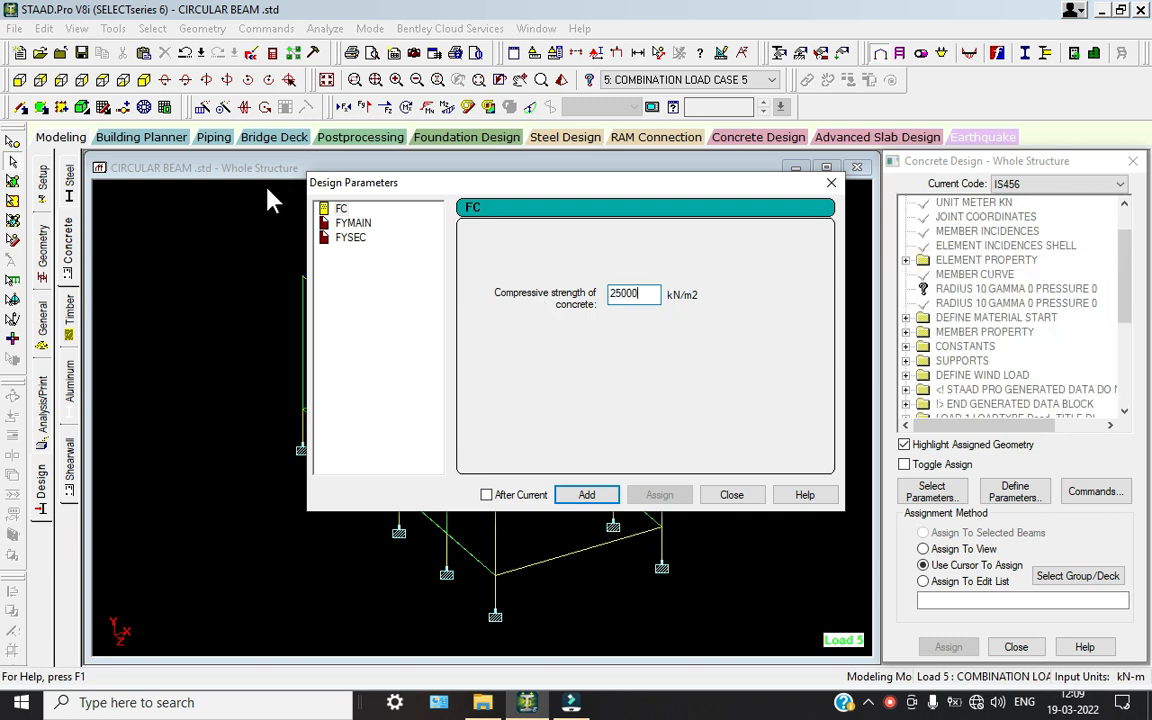
left_click(350, 224)
double_click(650, 293)
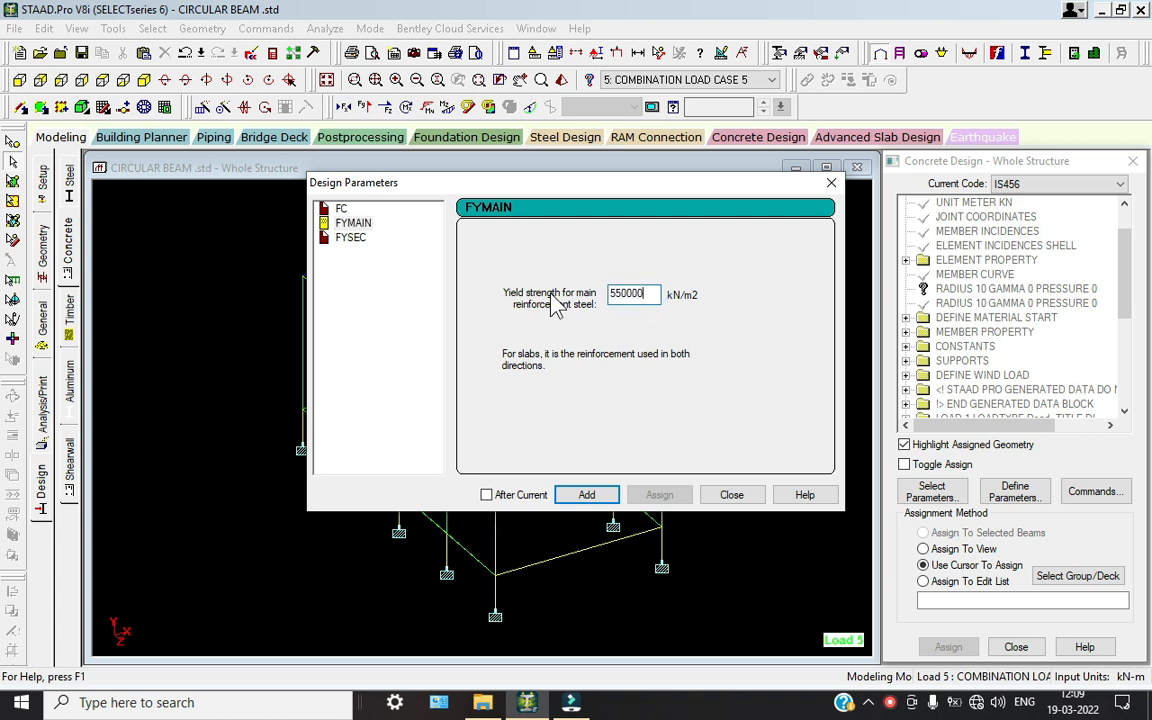
left_click(350, 238)
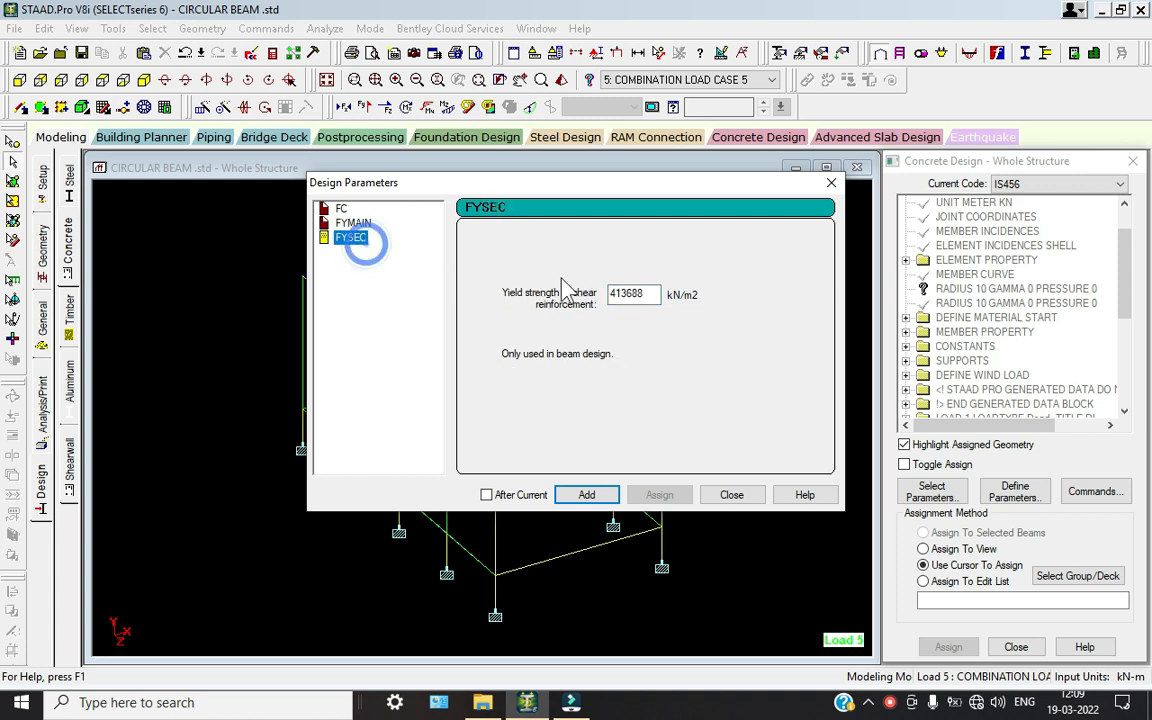
double_click(645, 293)
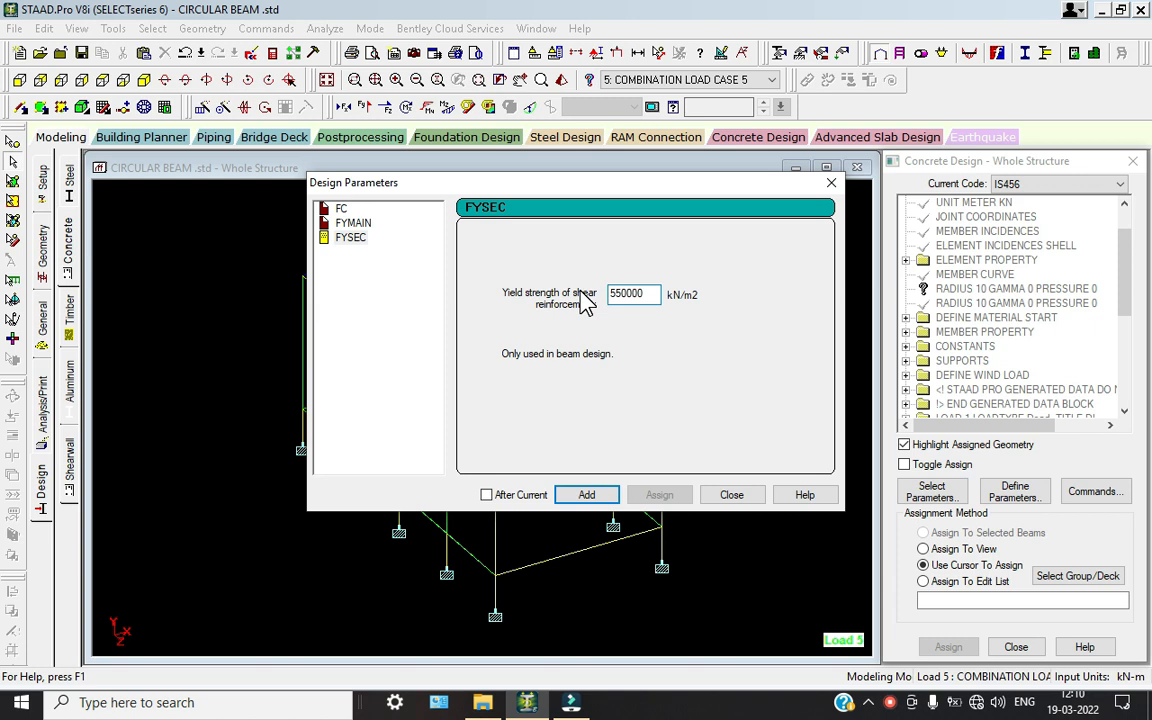
left_click(732, 495)
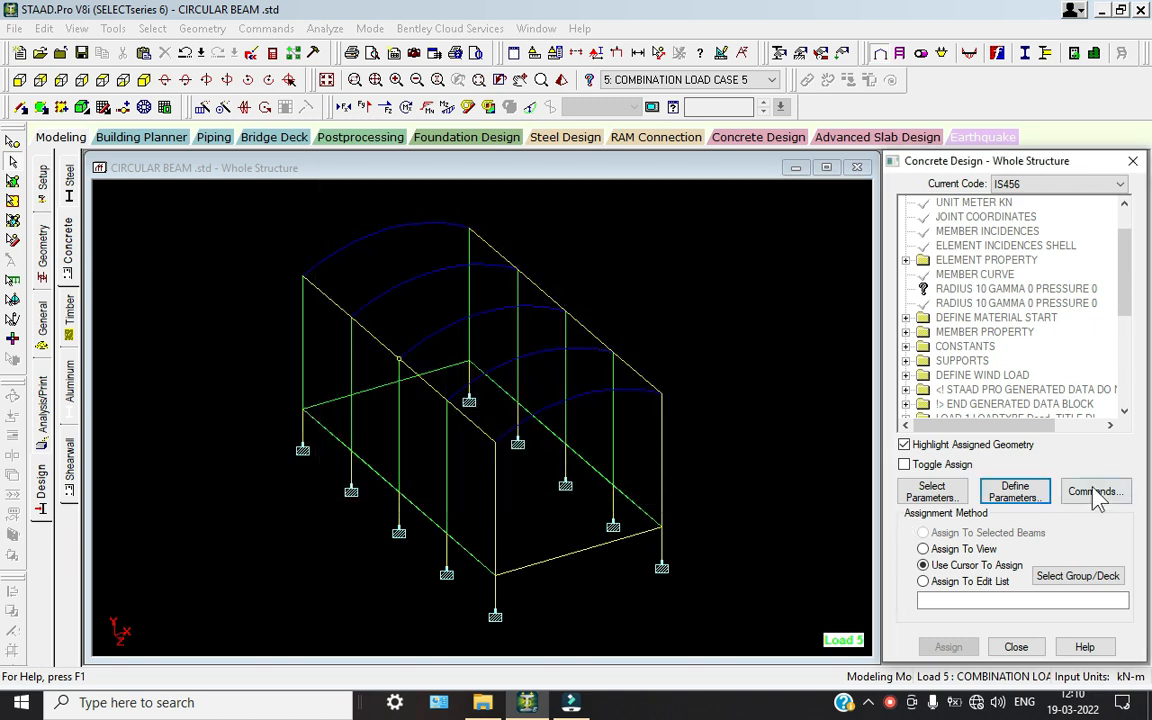
Add the Design Beam, Design Column, Design Slab/Element and Take Off commands to the concrete design
left_click(1095, 492)
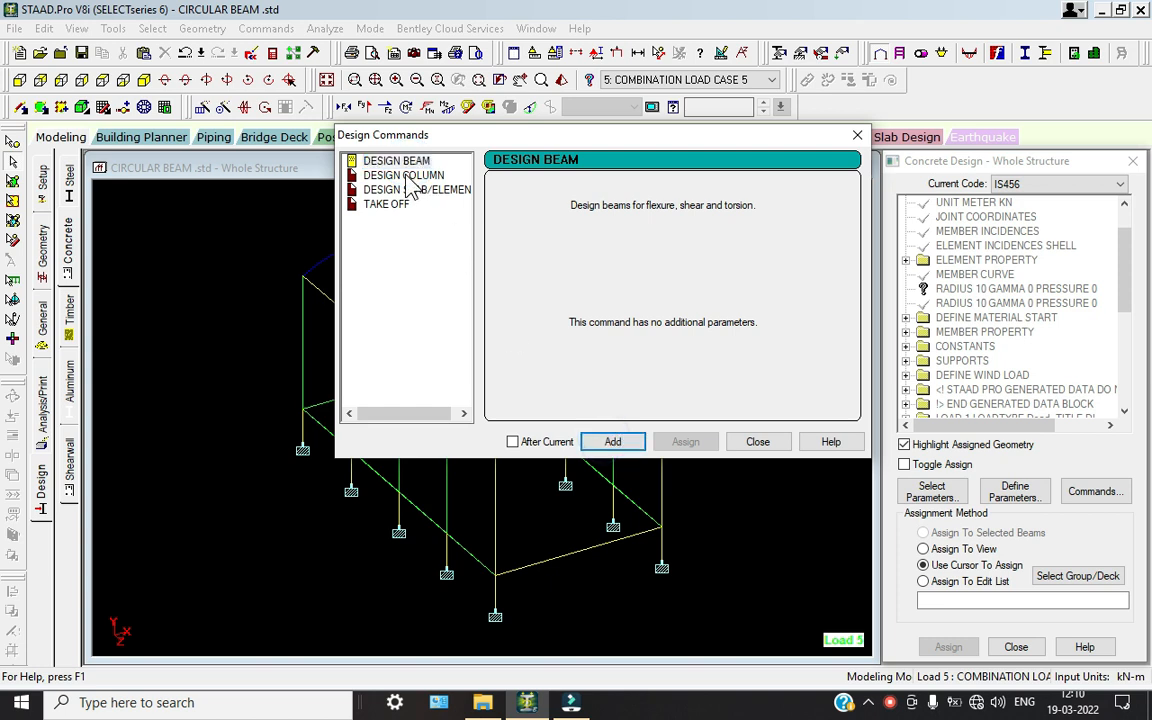
left_click(378, 176)
left_click(612, 442)
left_click(413, 190)
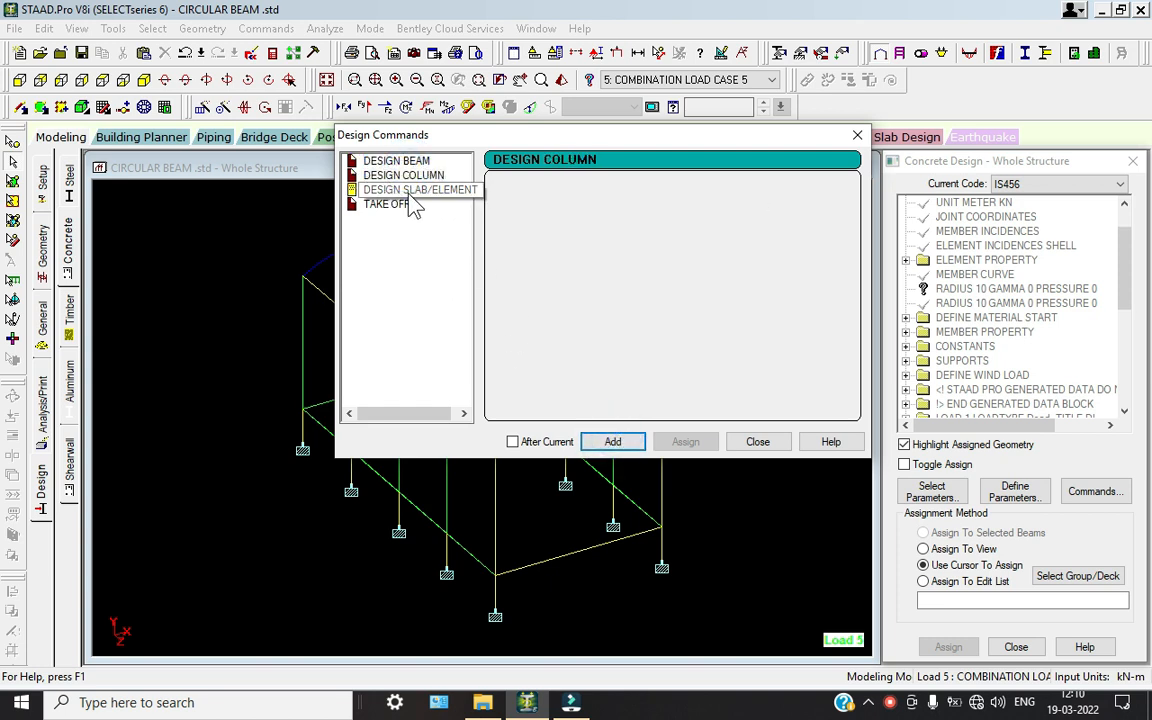
left_click(614, 442)
left_click(386, 204)
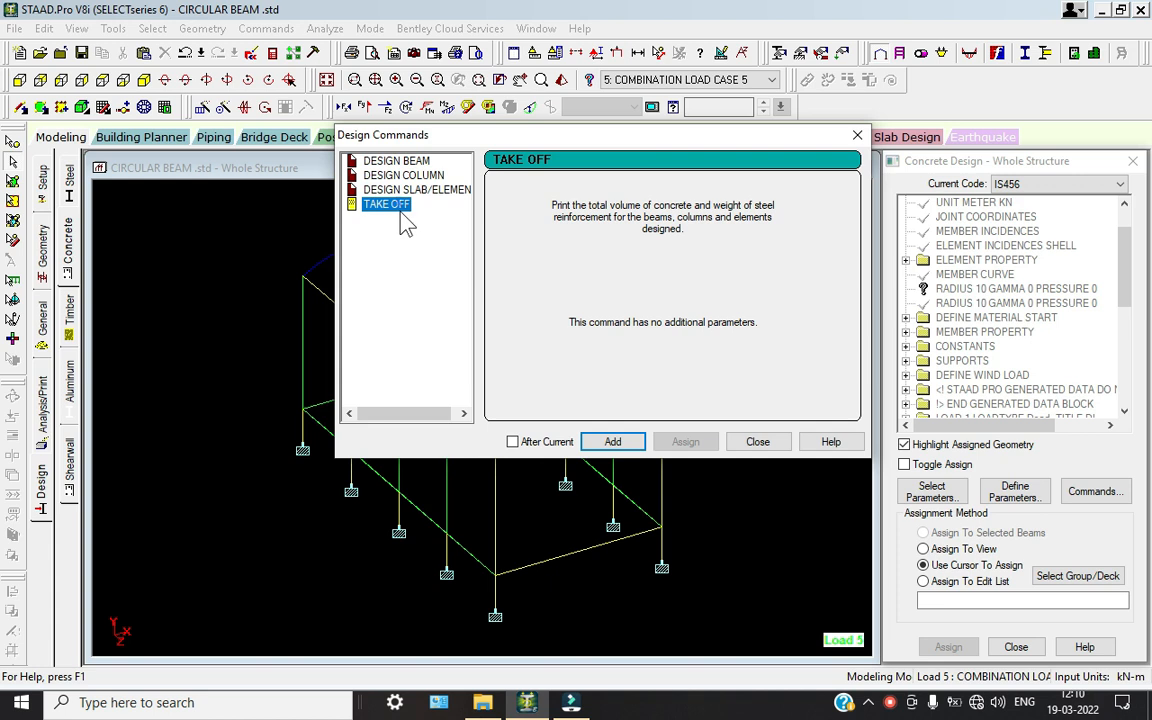
left_click(613, 442)
left_click(757, 442)
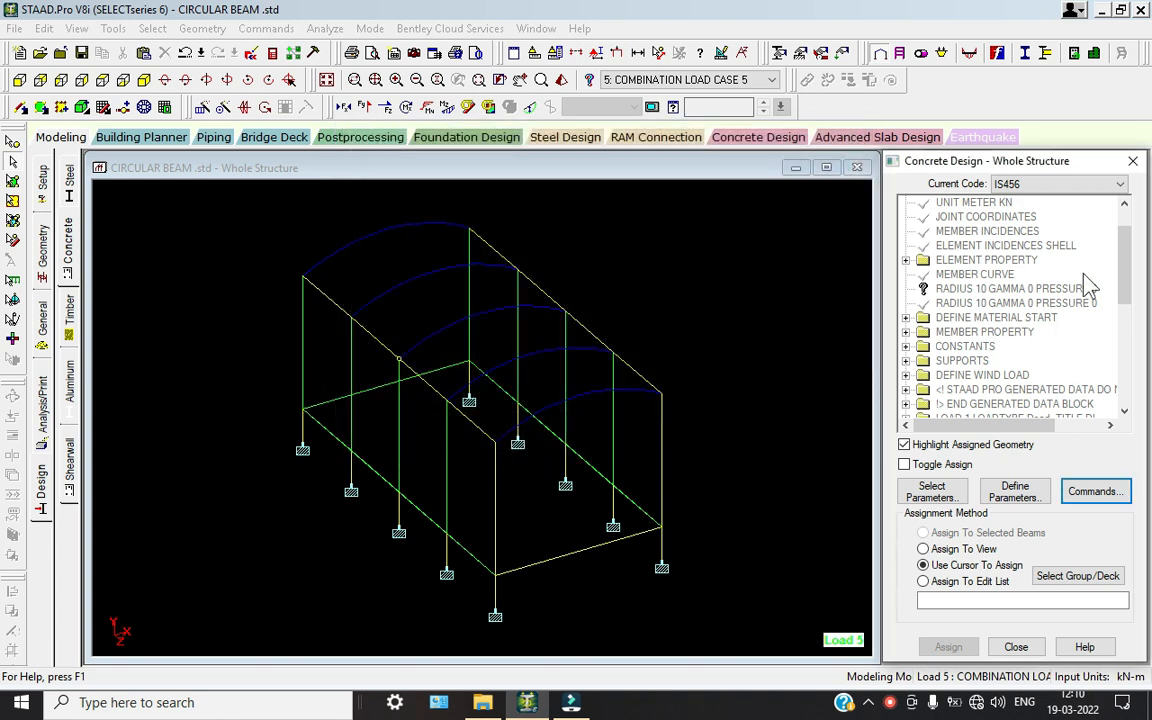
Assign the FC 25000 parameter to the entire view
left_click_drag(1127, 257, 1124, 395)
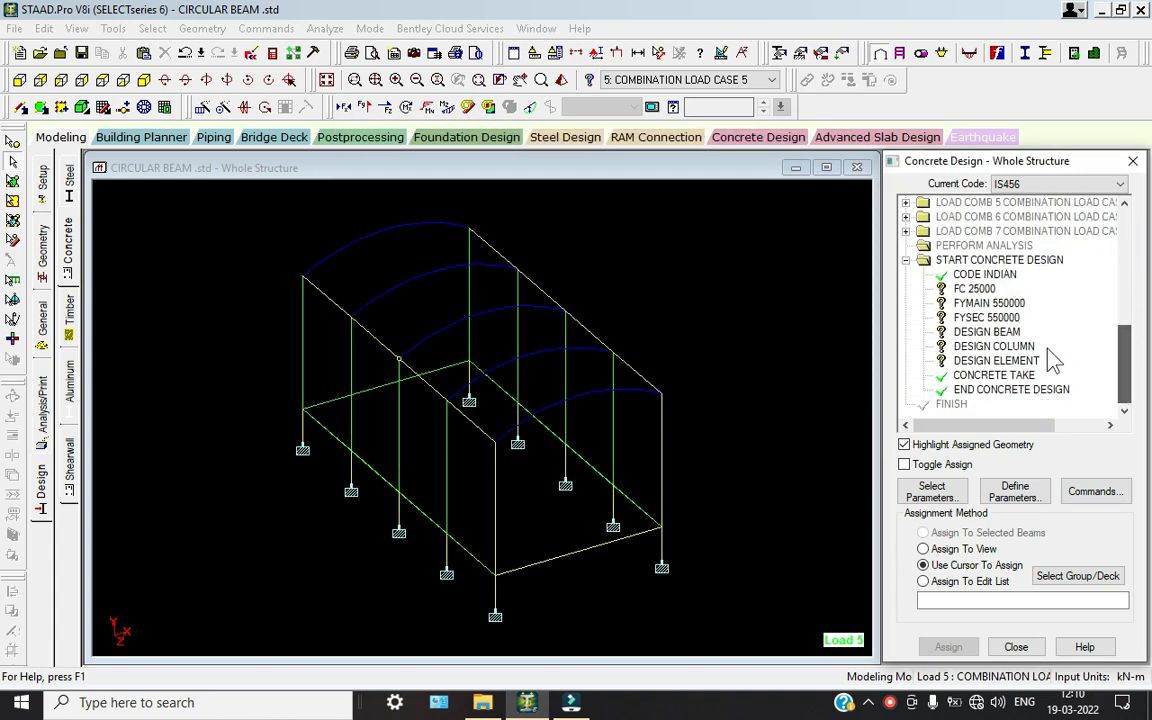
left_click(968, 289)
left_click(924, 549)
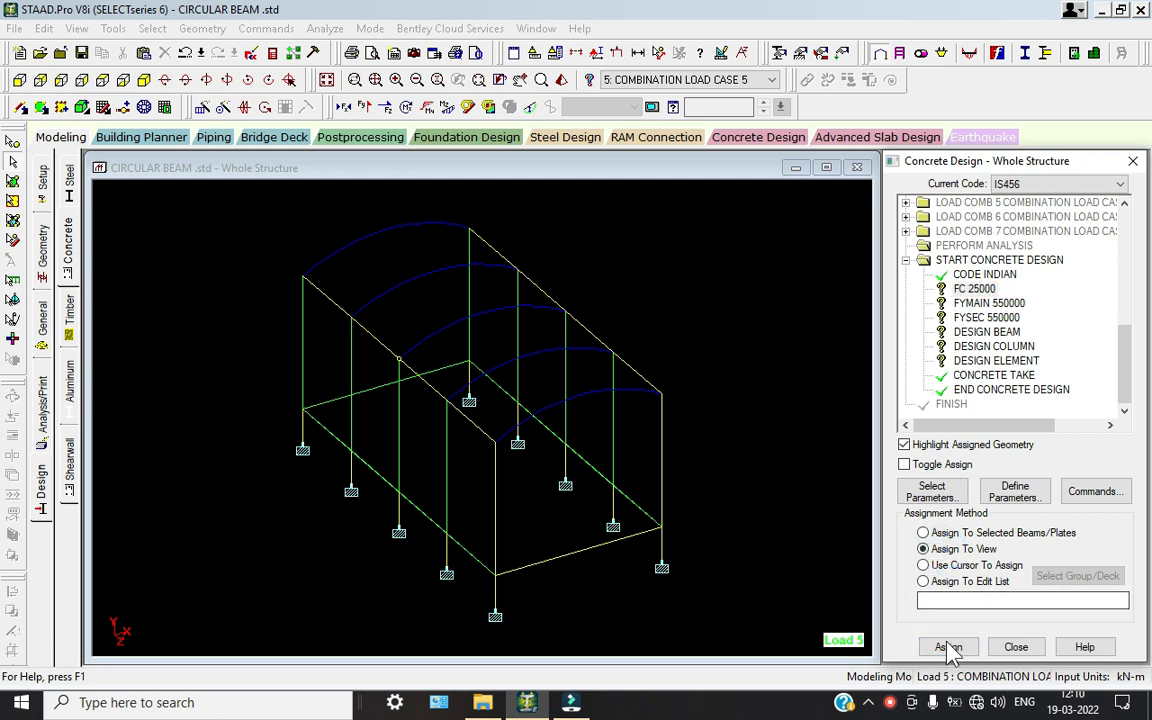
left_click(948, 647)
left_click(1027, 453)
Assign the FYMAIN 550000 and FYSEC 550000 parameters to the entire view
left_click(985, 304)
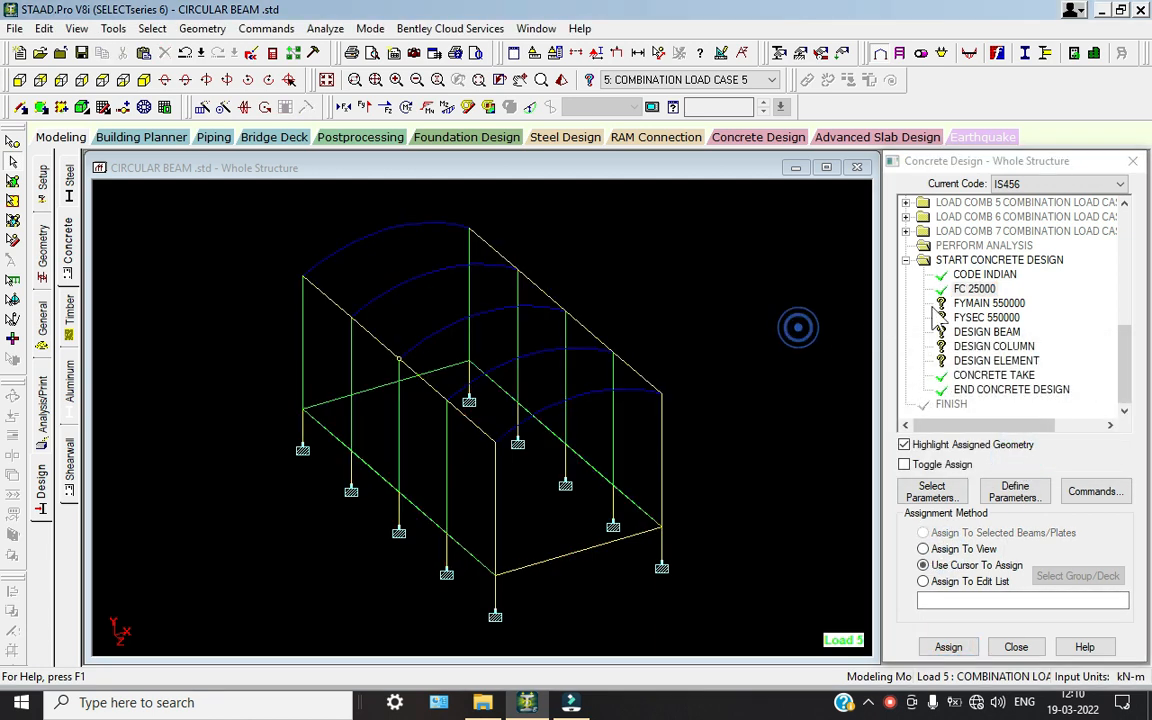
left_click(924, 549)
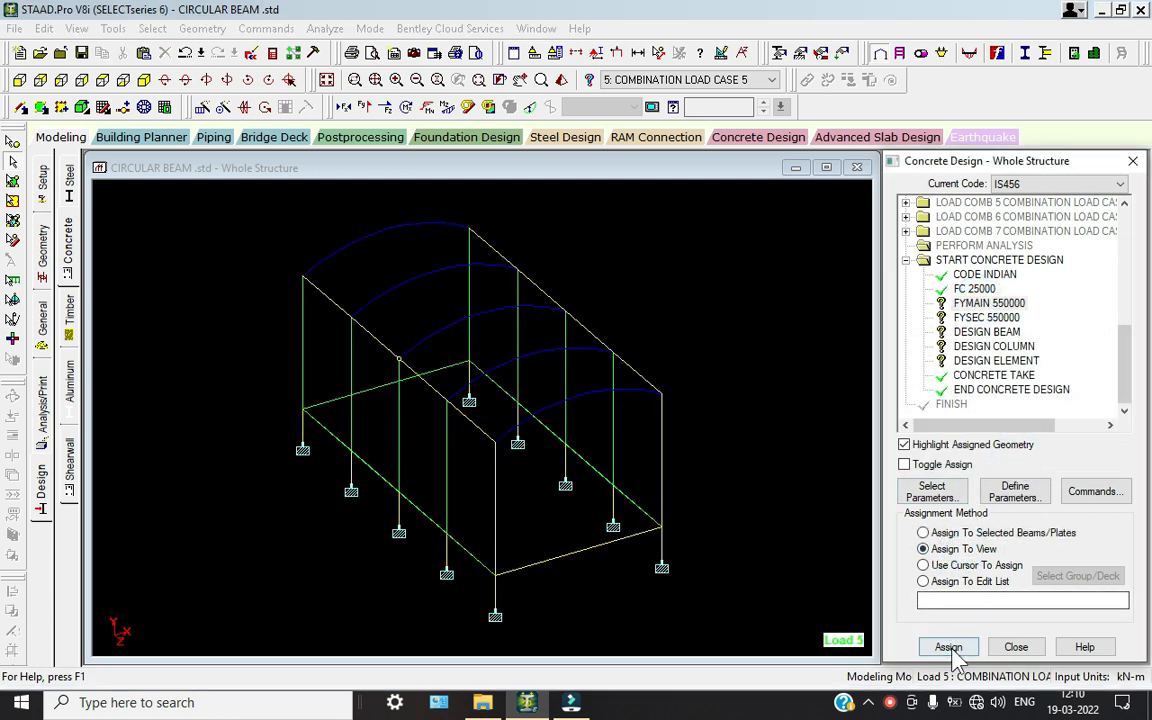
left_click(948, 647)
left_click(1027, 453)
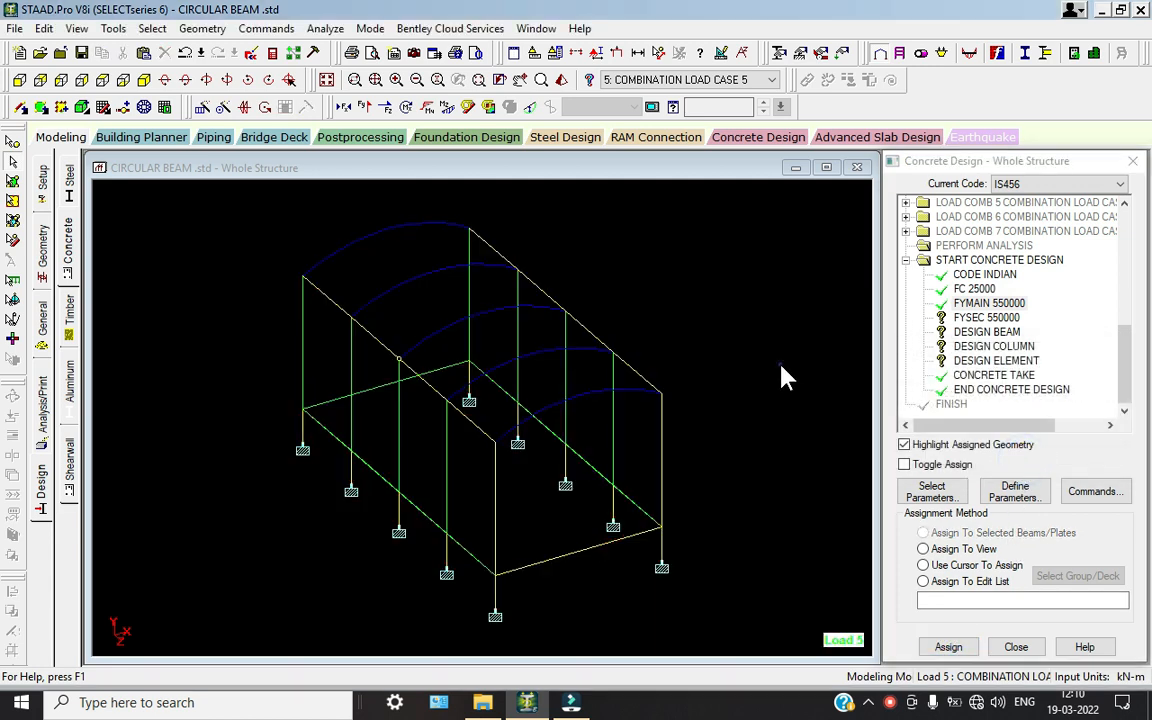
left_click(987, 318)
left_click(955, 549)
left_click(949, 647)
left_click(1027, 453)
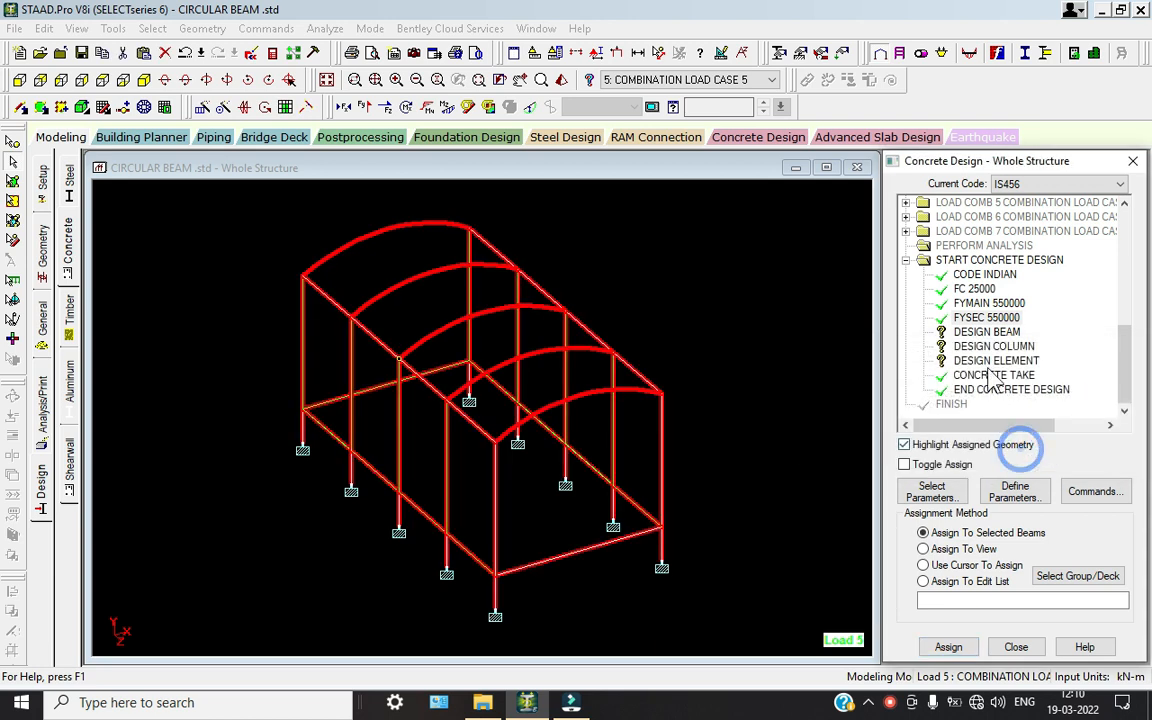
Assign the Design Beam command to all beams parallel to X and Z, including the curved beams
left_click(985, 331)
left_click(152, 28)
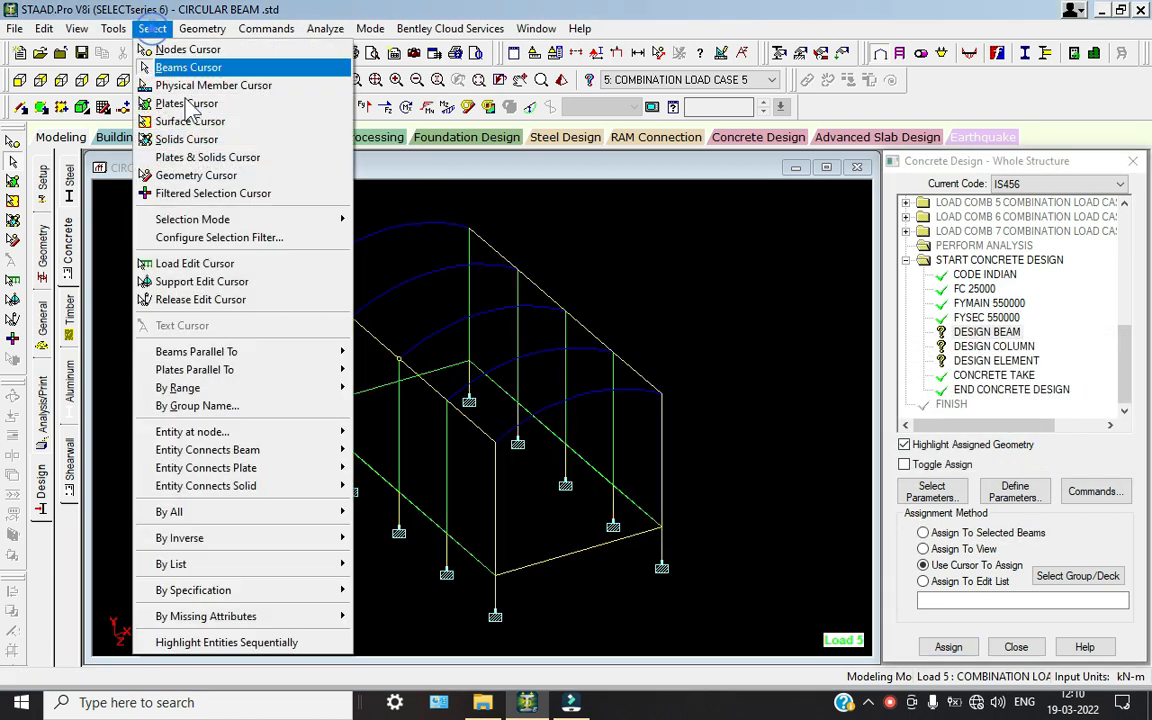
mouse_move(314, 352)
left_click(382, 350)
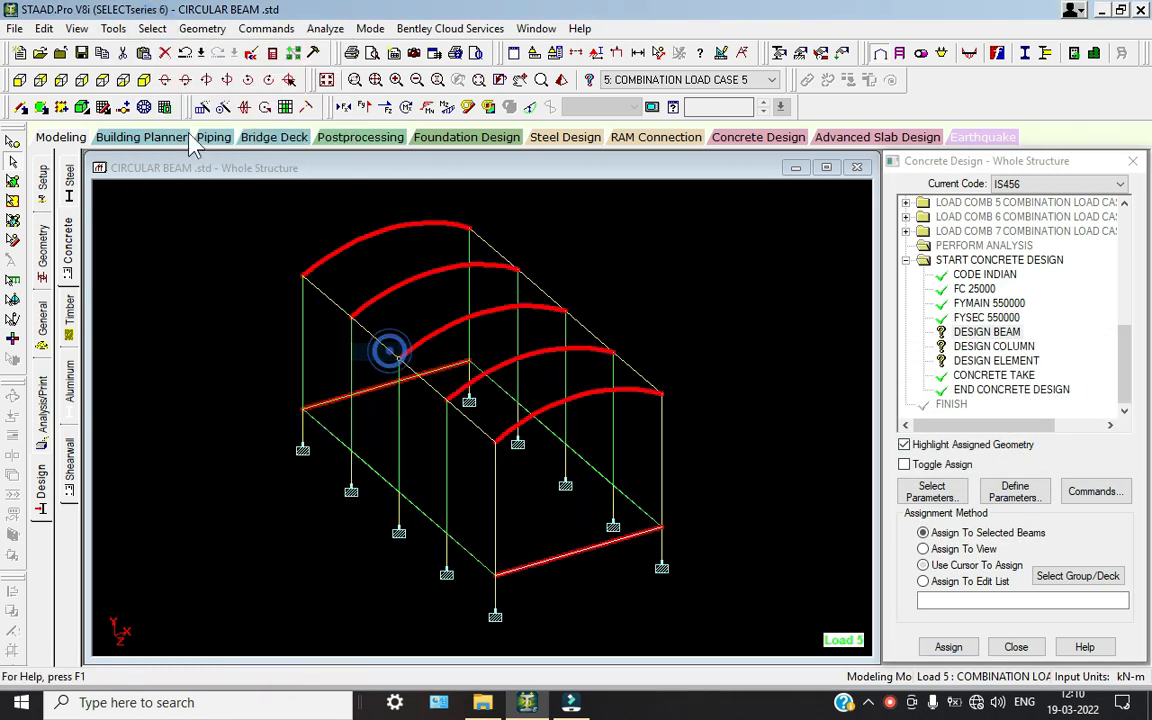
left_click(152, 28)
left_click(378, 387)
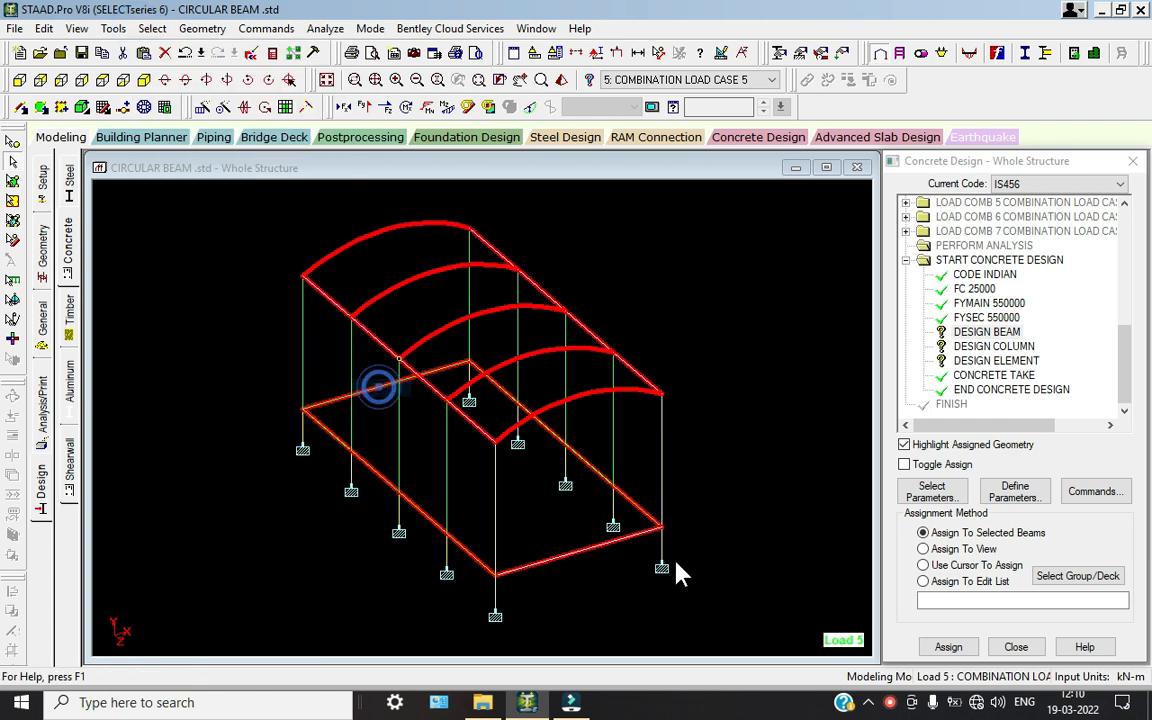
left_click(948, 648)
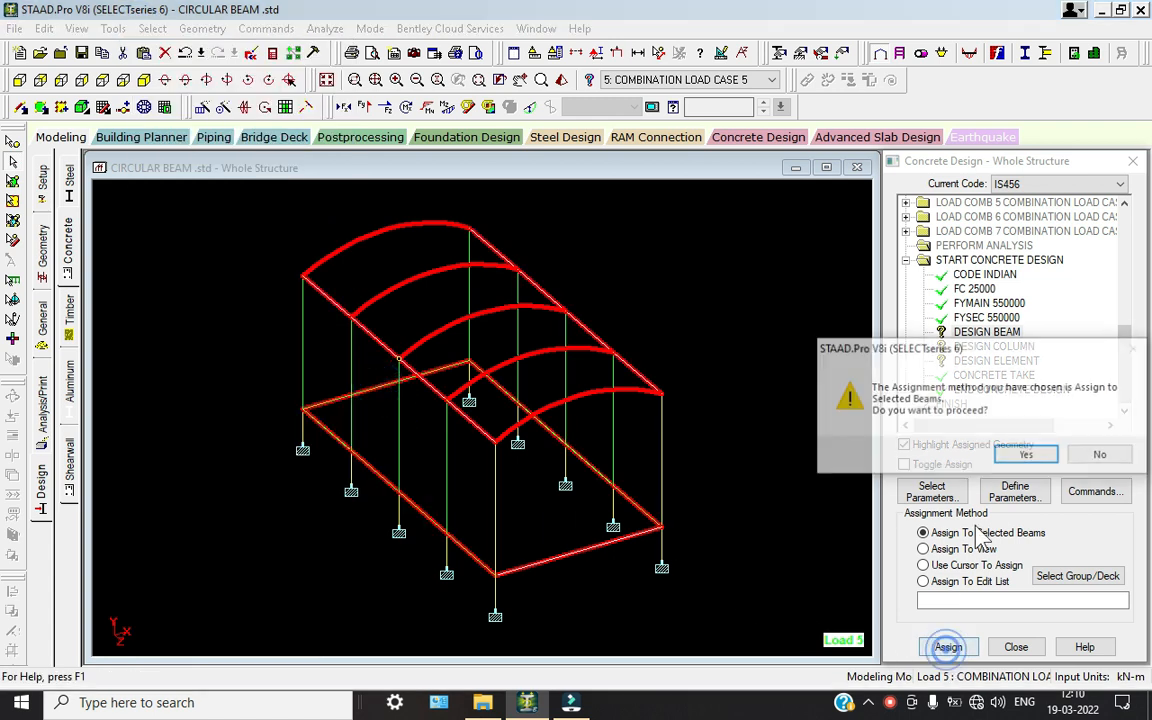
left_click(1016, 452)
Assign the Design Column command to all members parallel to Y
left_click(955, 346)
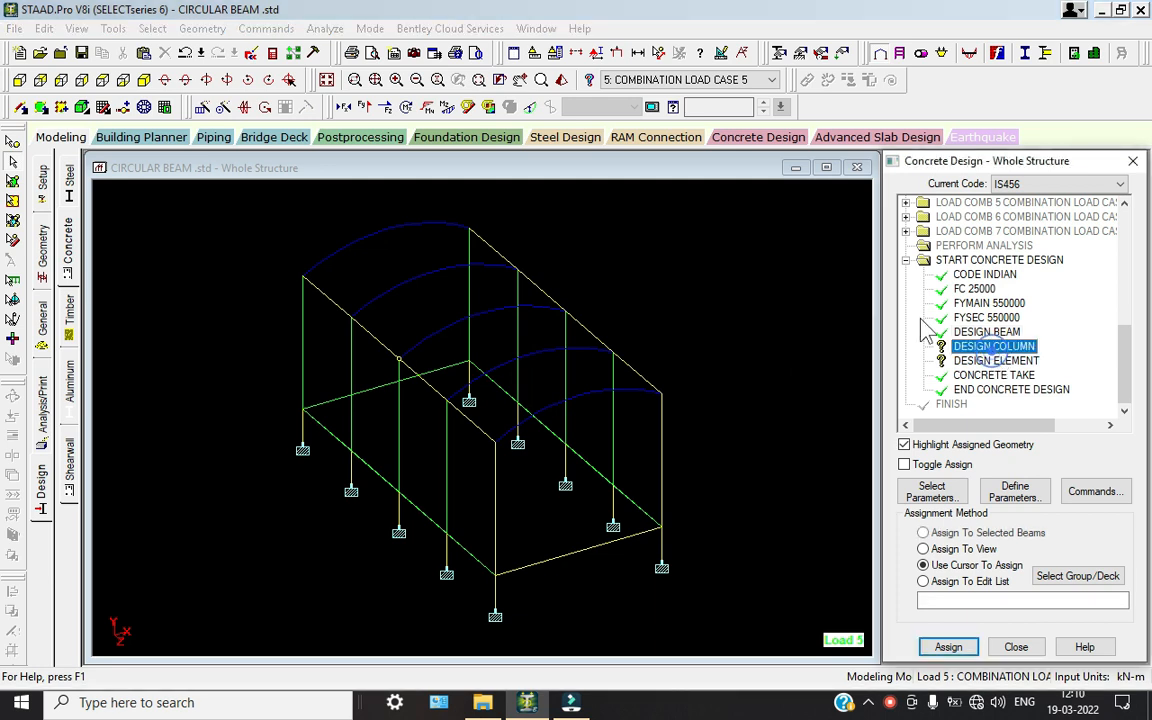
left_click(150, 28)
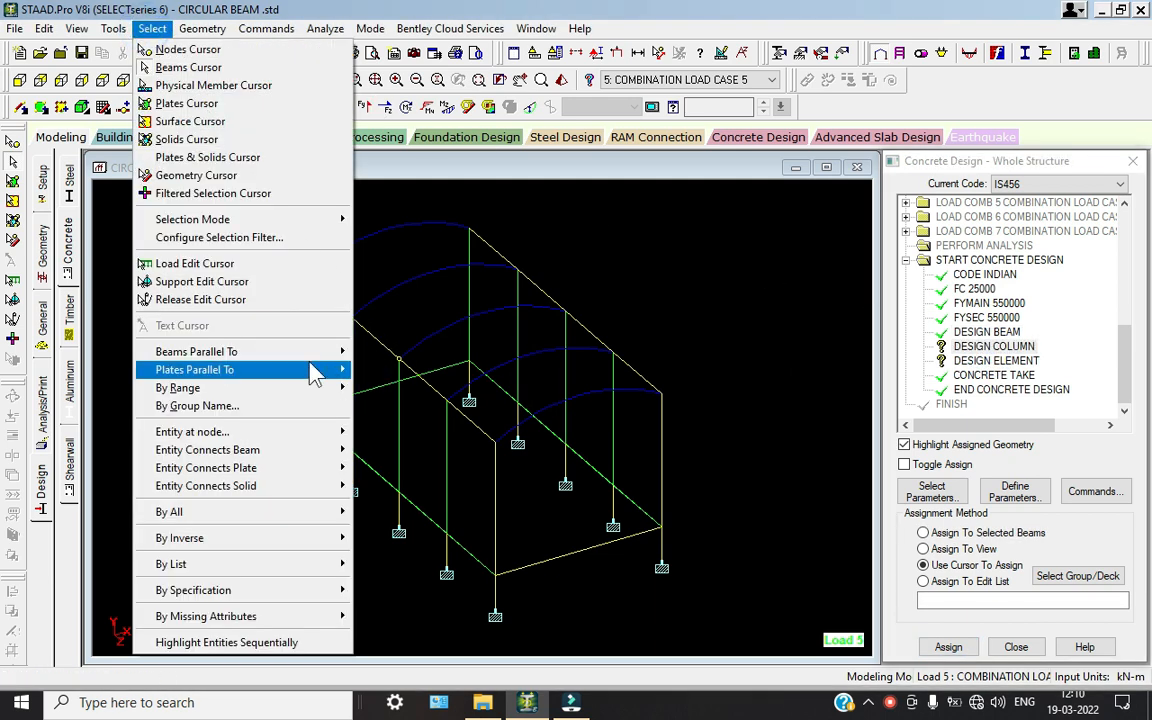
left_click(378, 370)
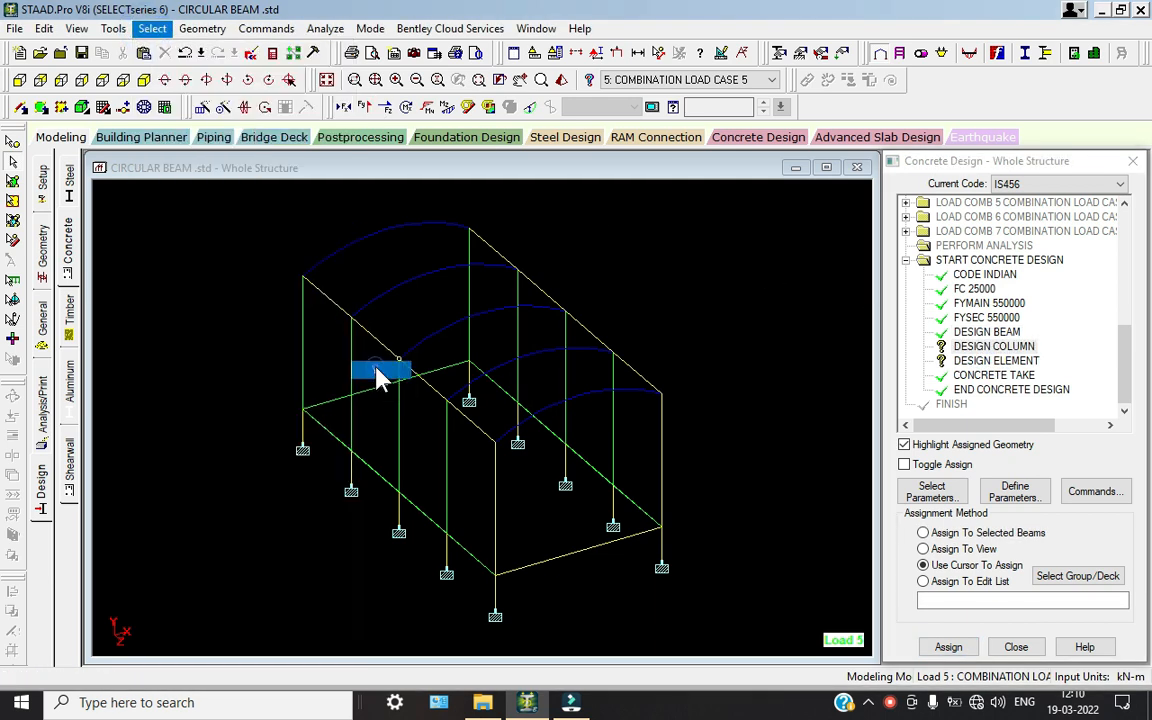
left_click(948, 647)
left_click(1026, 456)
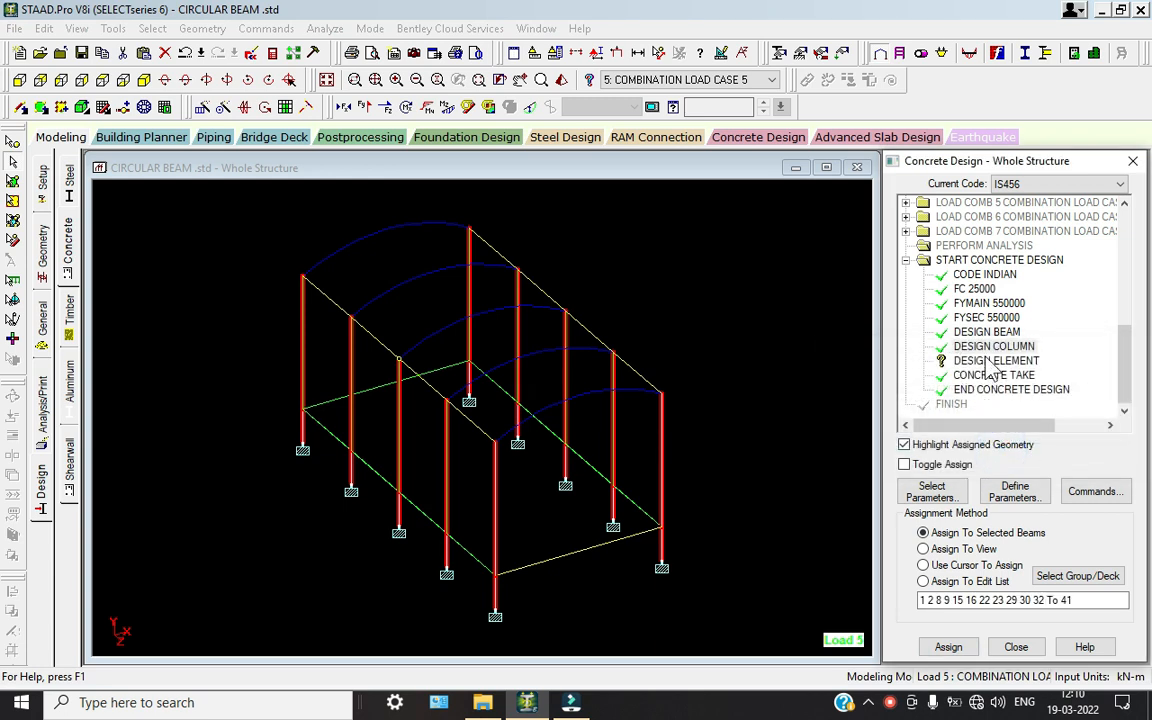
Assign the Design Element command to the plates using the Assign To View method
left_click(996, 360)
left_click(923, 549)
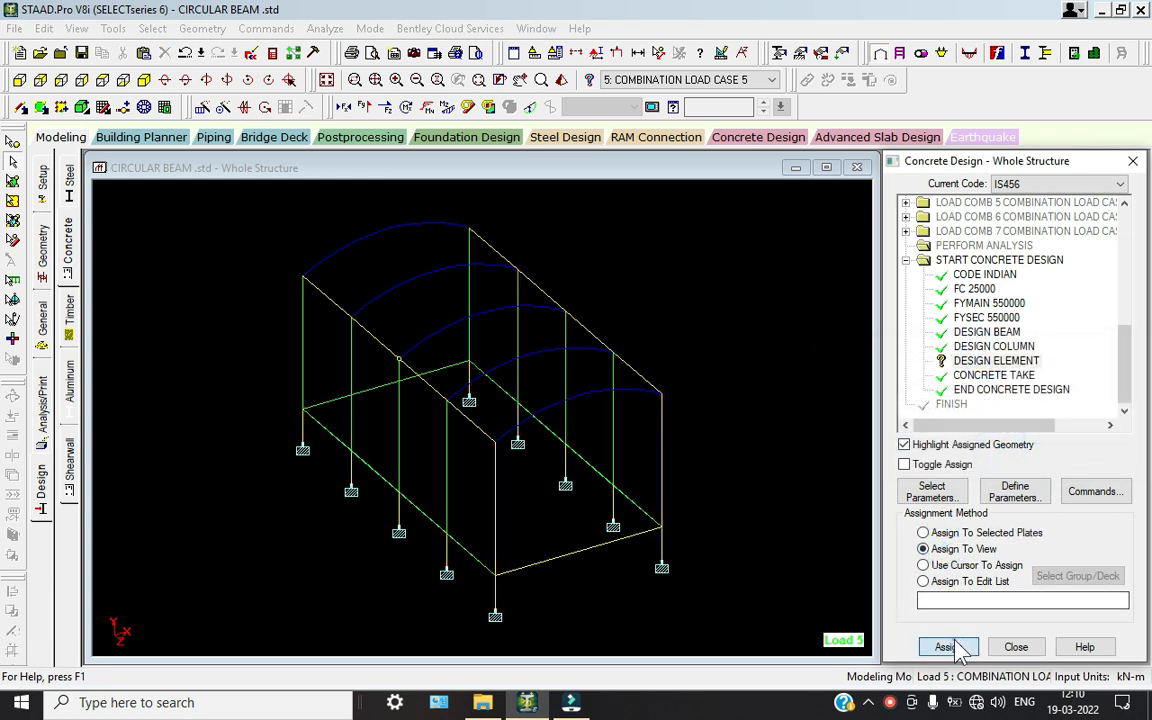
left_click(948, 647)
left_click(1029, 457)
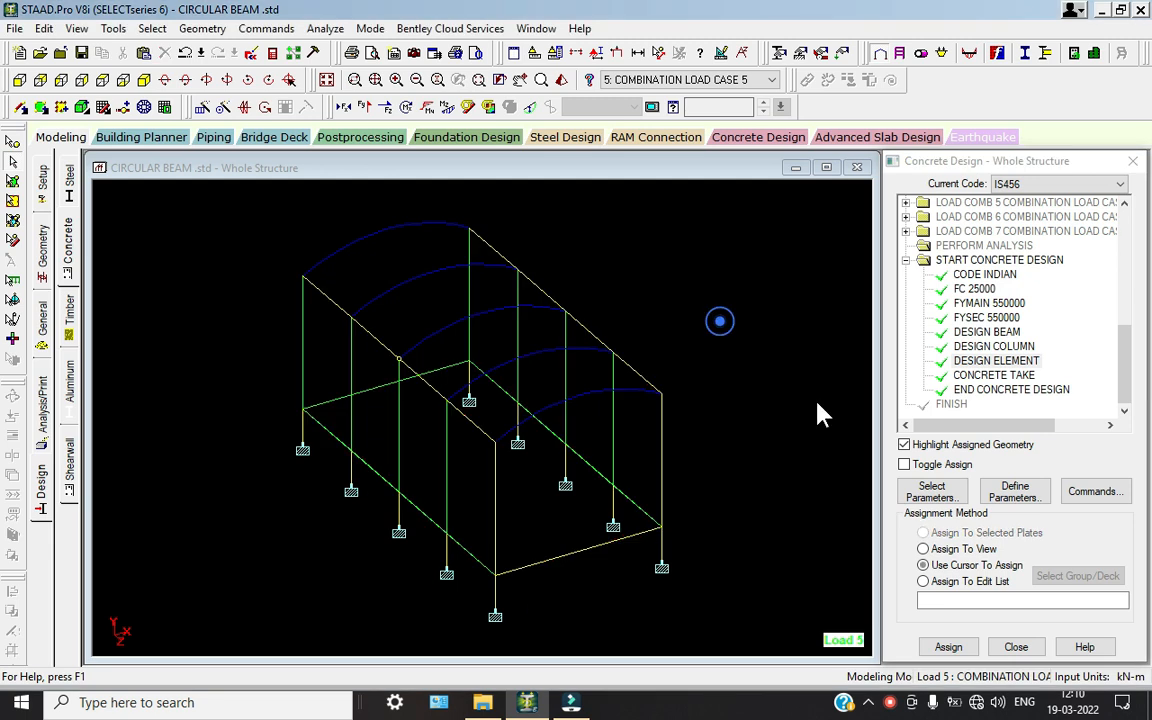
Add another Perform Analysis command after the concrete design block
left_click(43, 410)
left_click(516, 543)
left_click(650, 542)
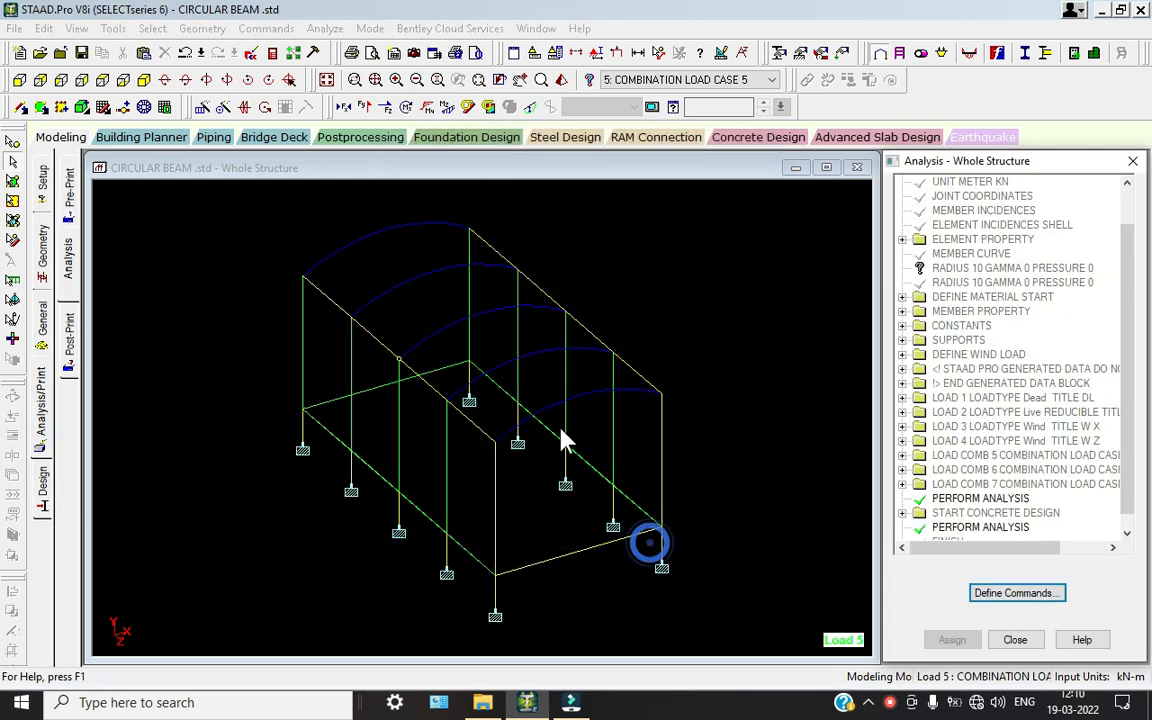
Save the structure, run the analysis and go to post-processing mode
left_click(325, 28)
left_click(332, 48)
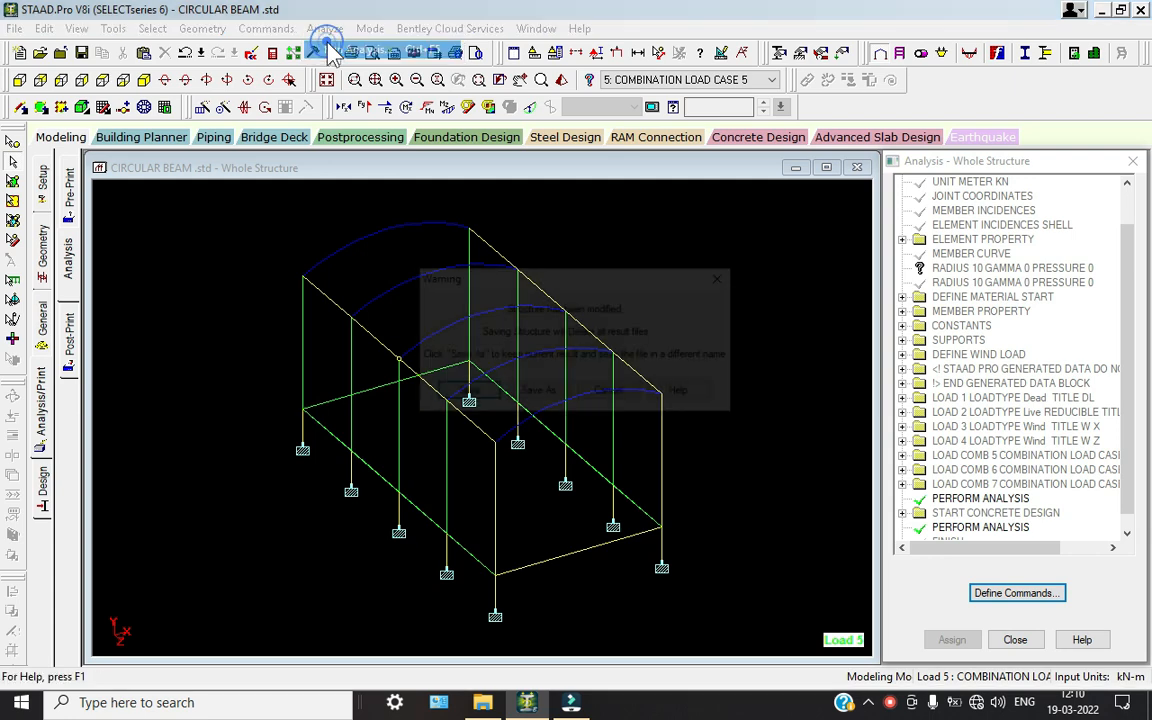
left_click(493, 393)
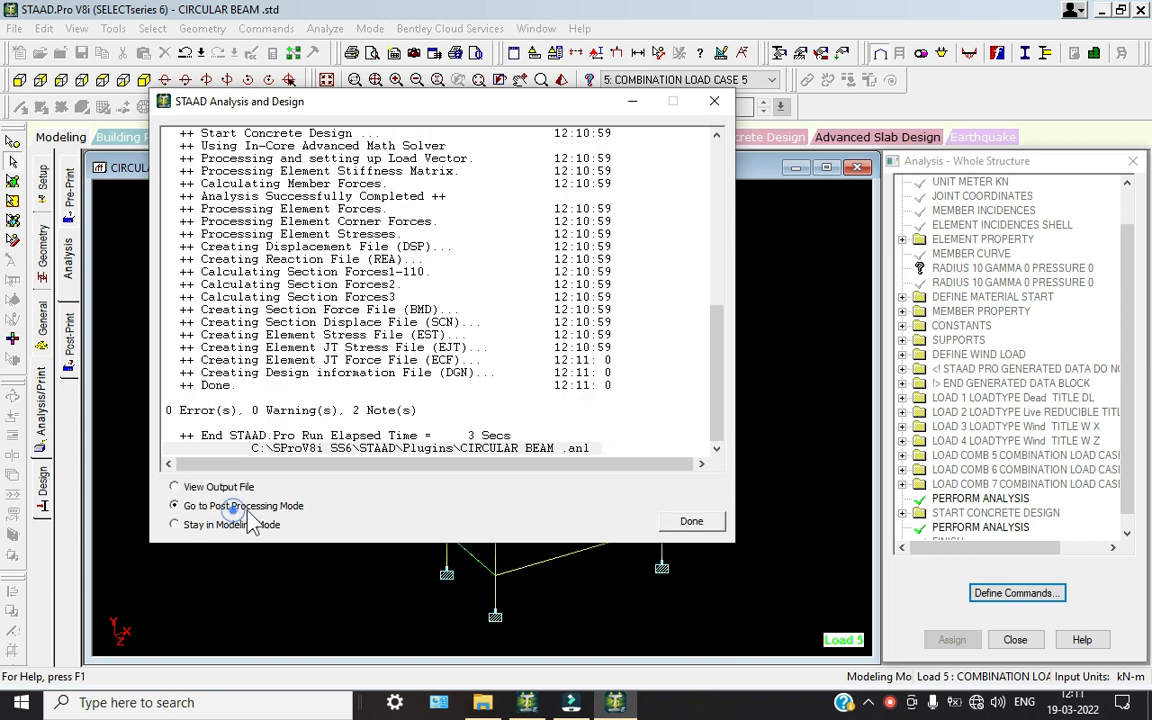
left_click(691, 521)
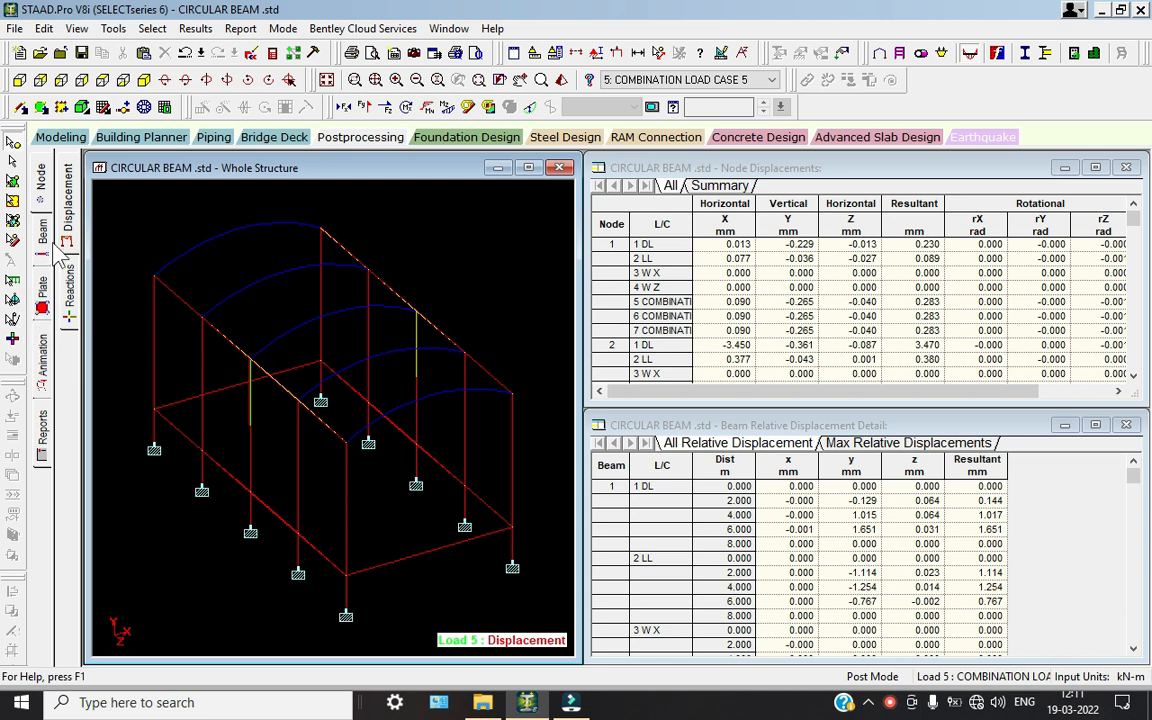
View the torsion and beam stress diagrams on the whole structure for combination load case 5
left_click(358, 110)
left_click(380, 109)
left_click(364, 108)
left_click(408, 109)
left_click(384, 109)
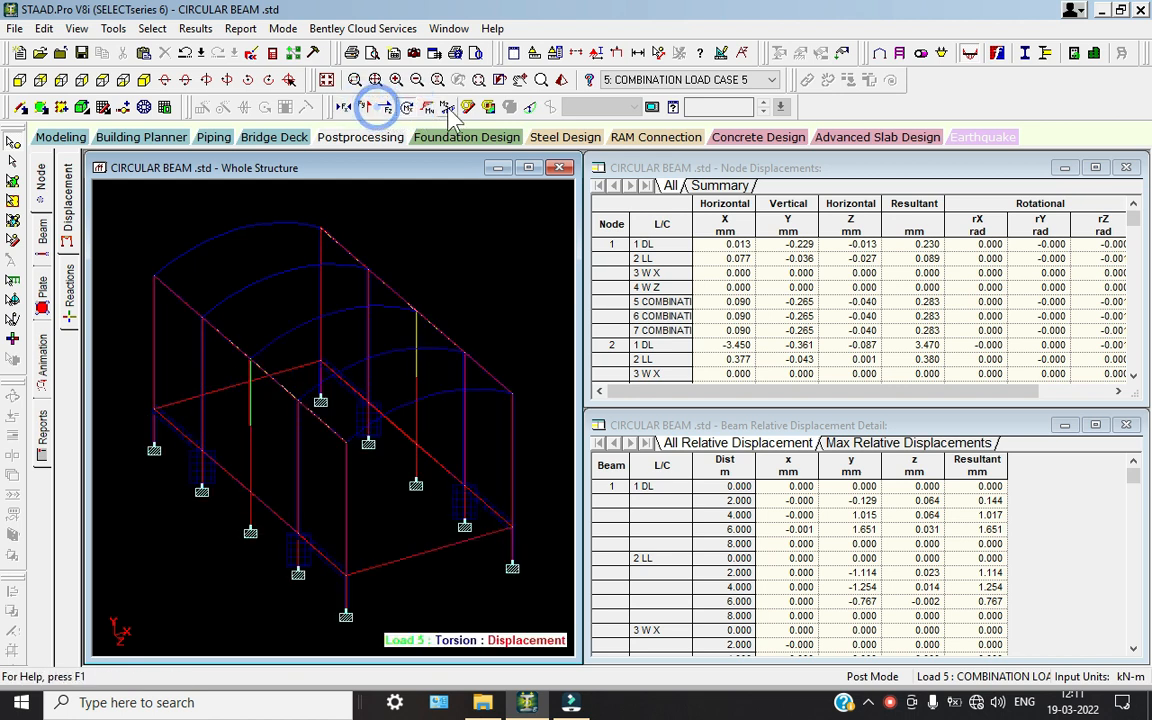
left_click(468, 108)
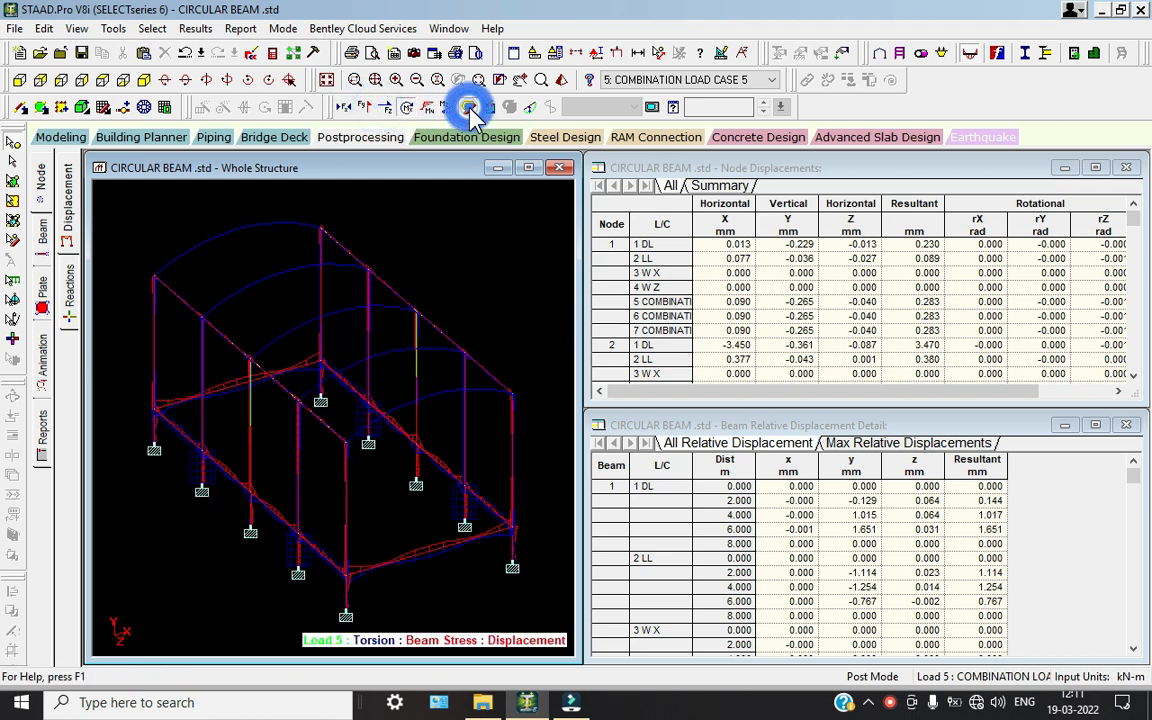
left_click(405, 108)
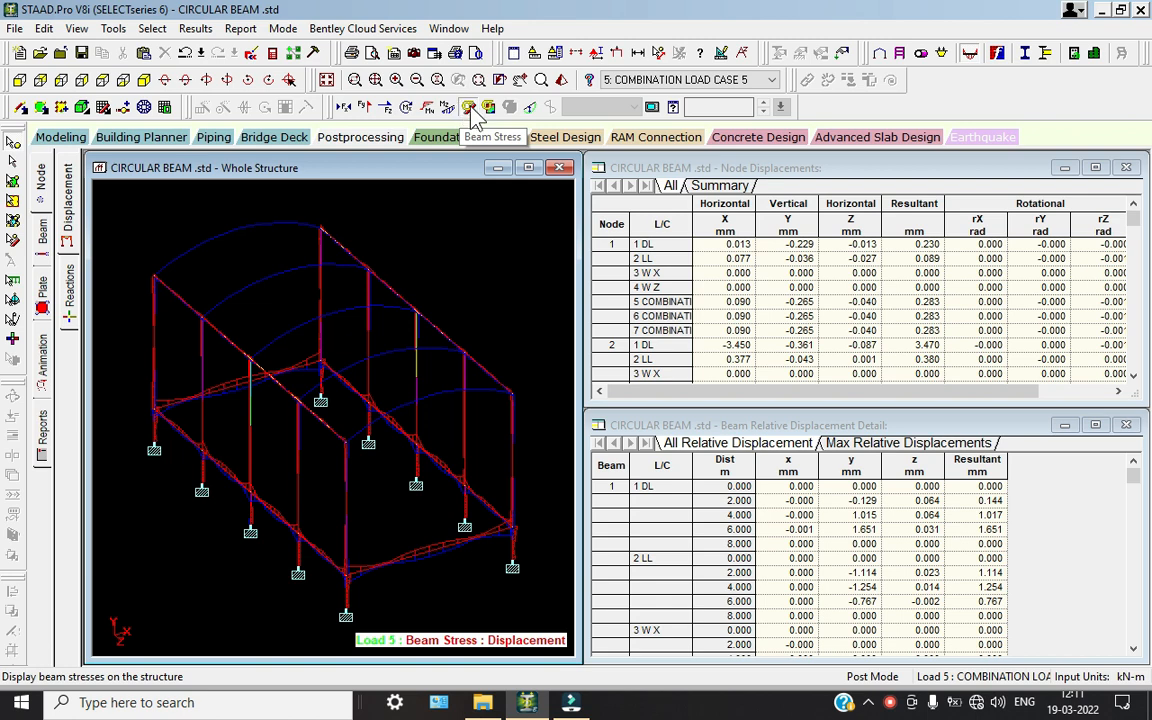
Look at the plate stress contour settings without applying any, then view the structure's displaced shape under load case 5
left_click(489, 108)
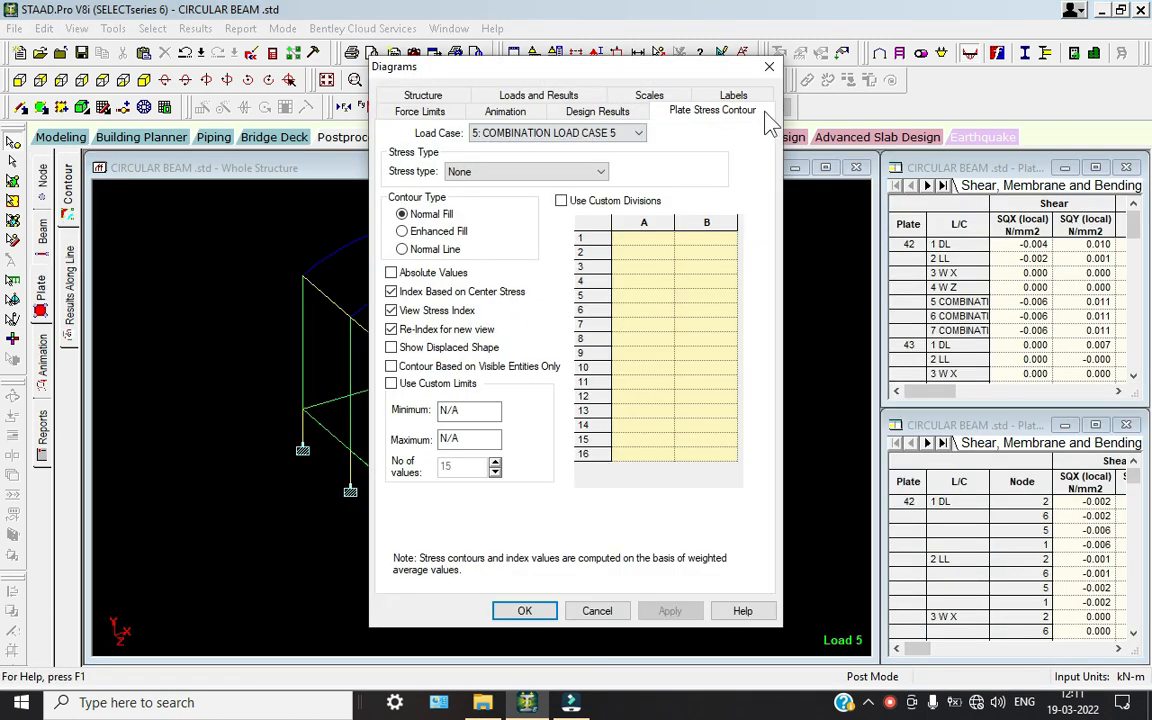
left_click(766, 69)
left_click(531, 107)
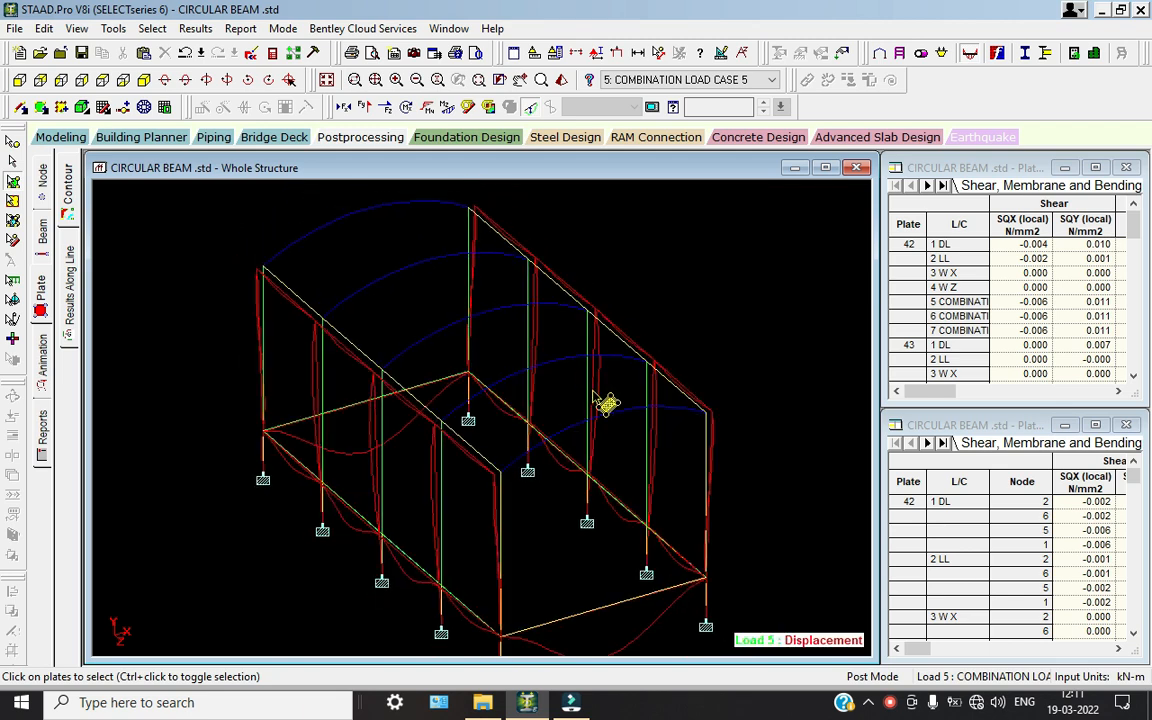
middle_click_drag(607, 403, 522, 380)
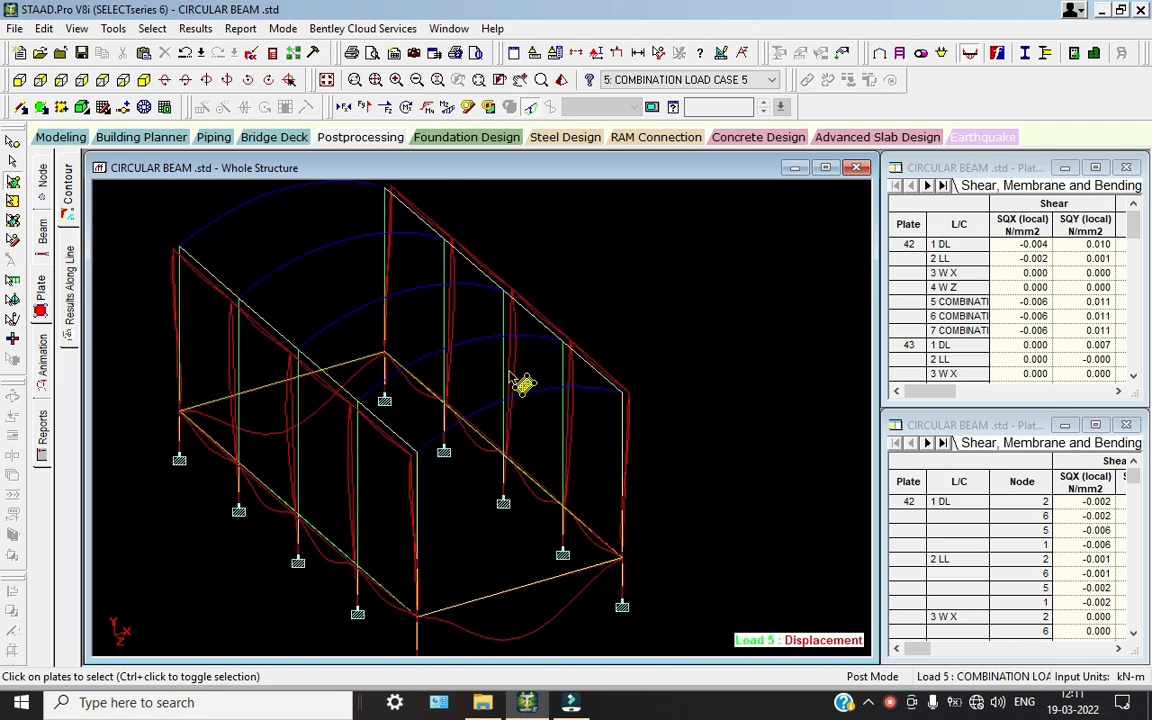
Show the beam force results and inspect the loading on the rear curved roof beam
left_click(42, 232)
double_click(197, 255)
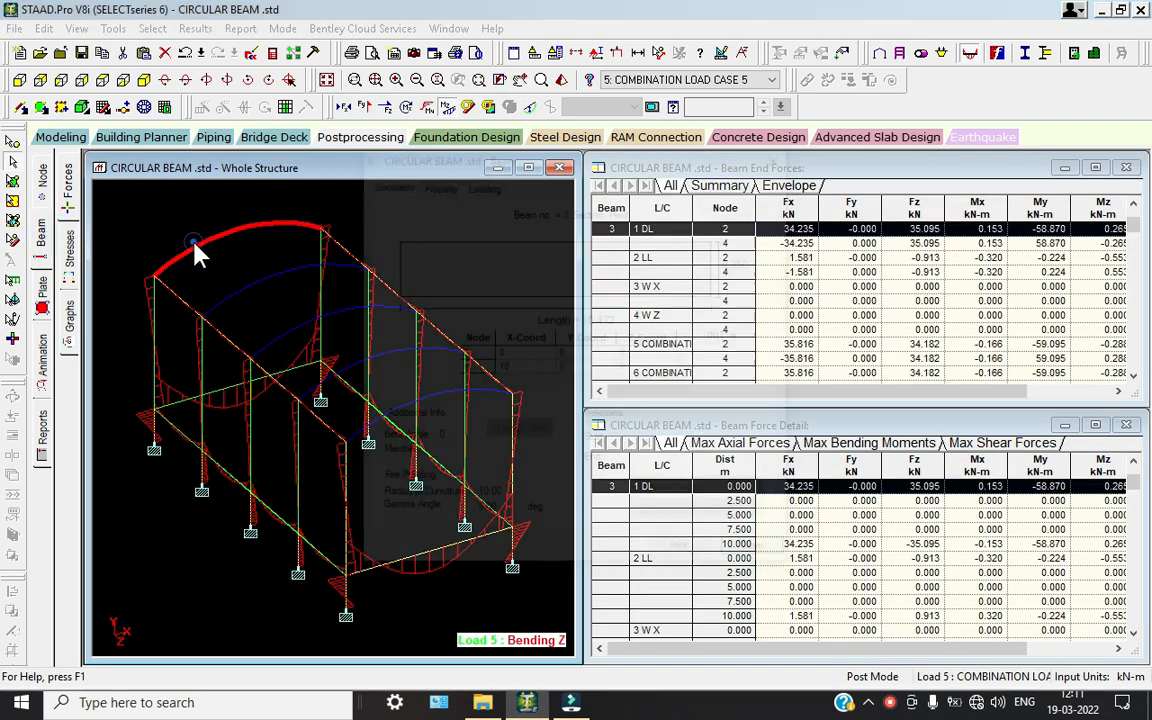
left_click(481, 181)
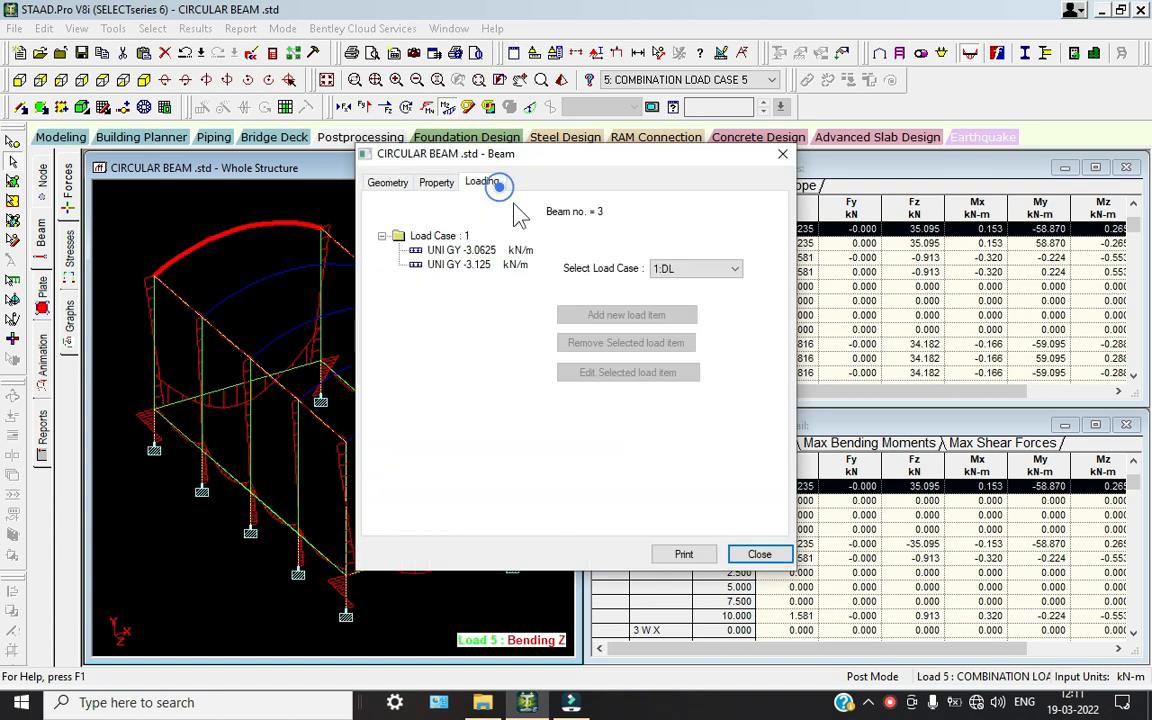
left_click(782, 154)
Inspect the concrete design, deflection and shear bending results of straight roof beam 5
double_click(175, 300)
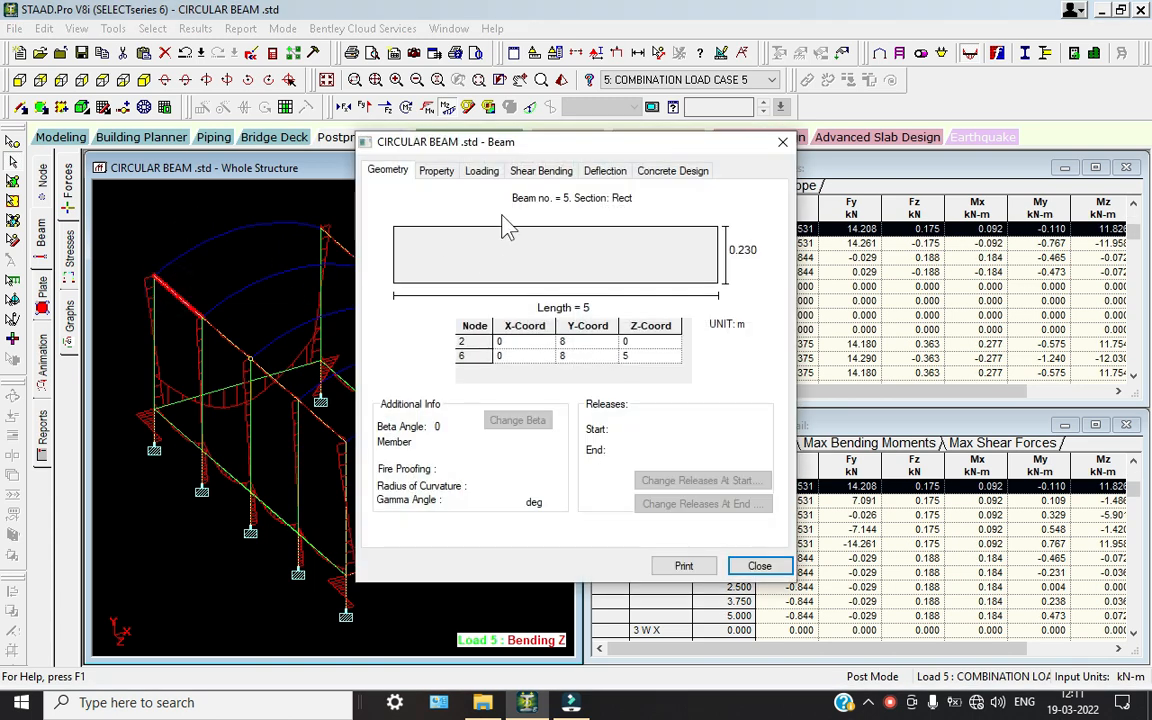
left_click(670, 171)
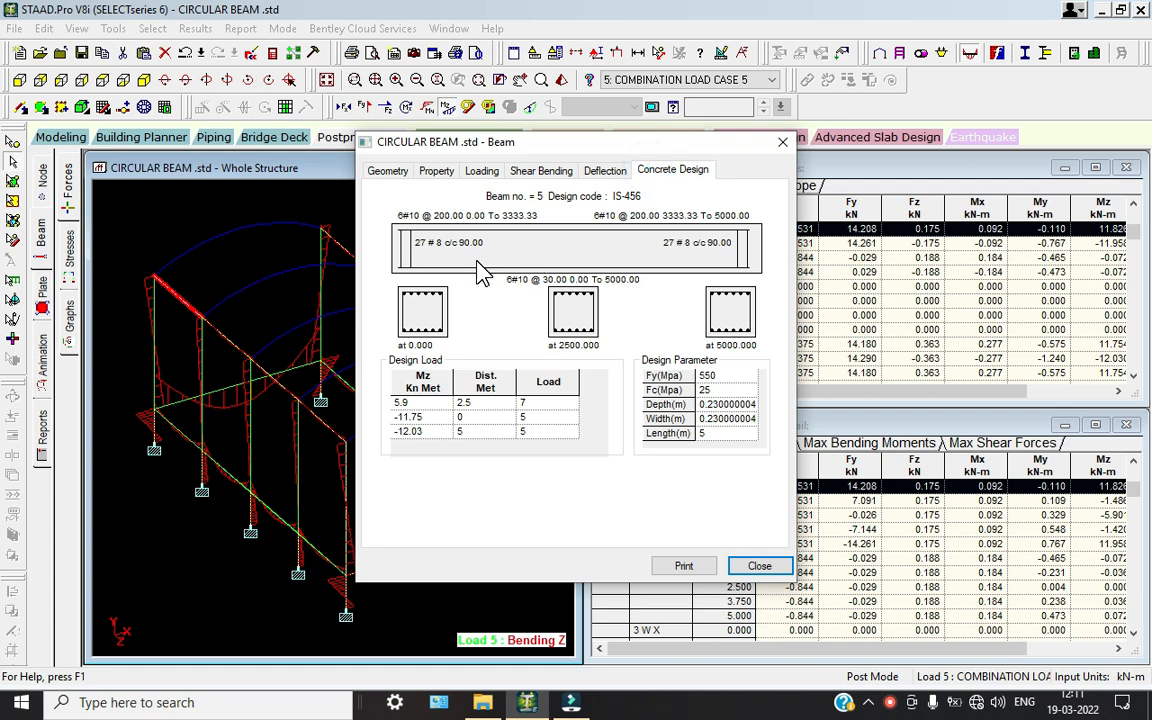
left_click(604, 172)
left_click(543, 172)
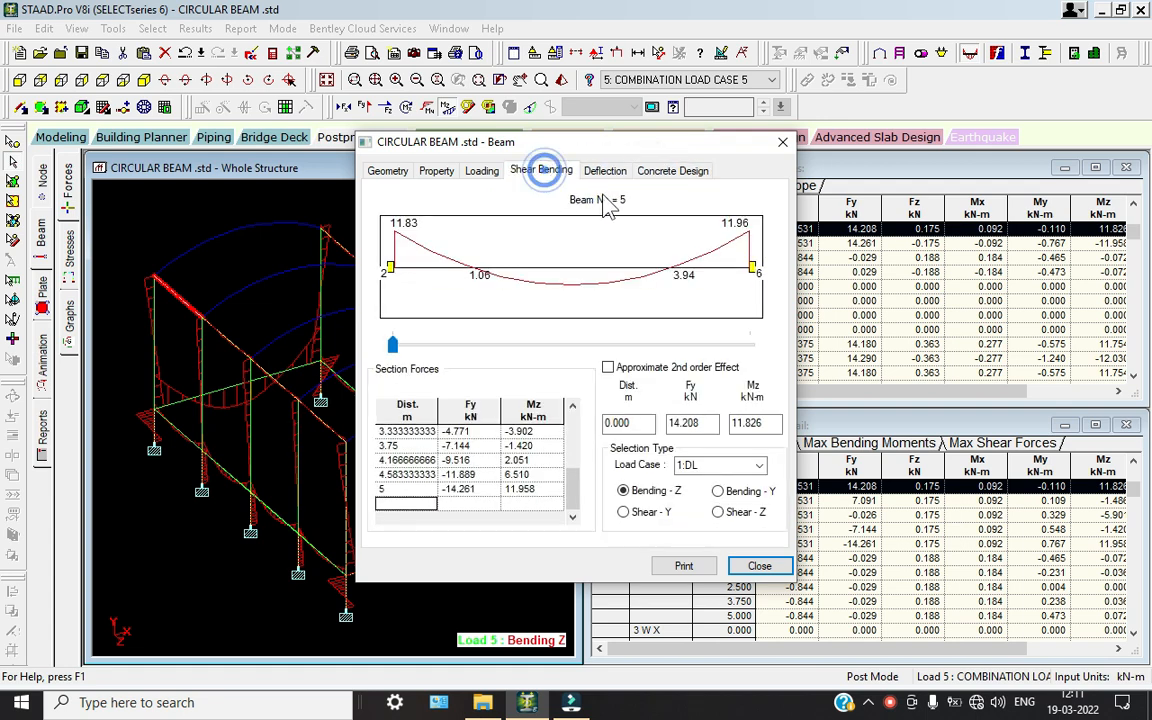
left_click(782, 142)
Show the beam graphs and check them for the curved roof beams and front corner column 30
left_click(68, 312)
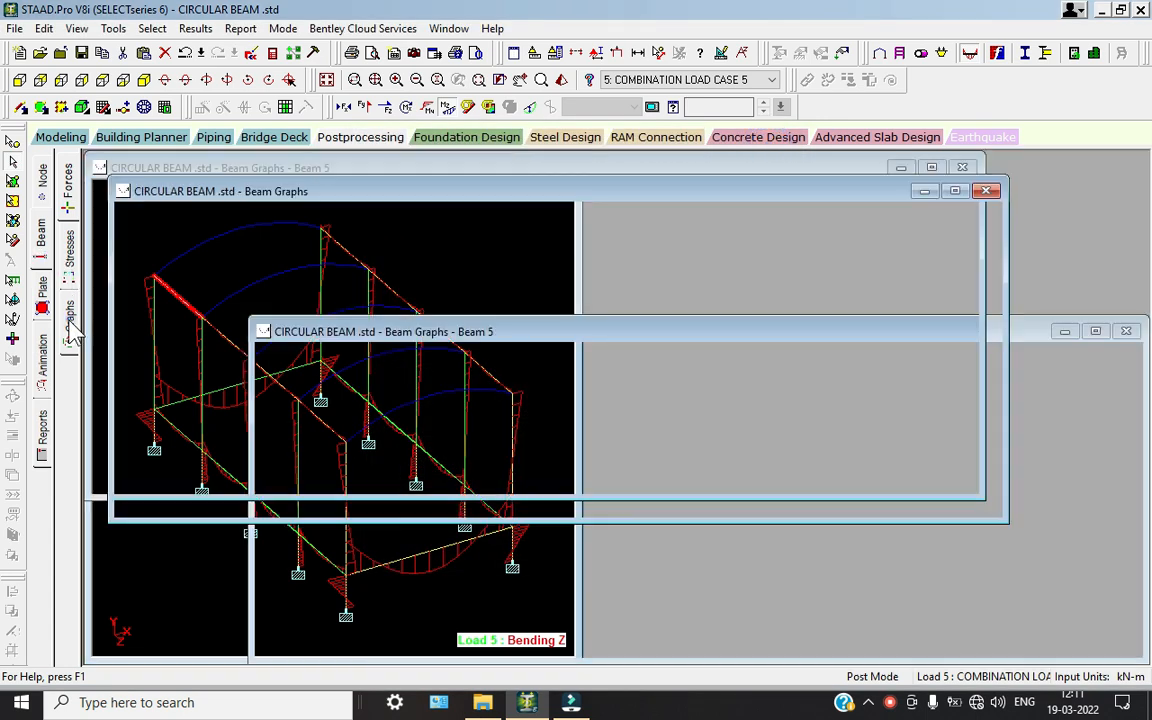
left_click(560, 398)
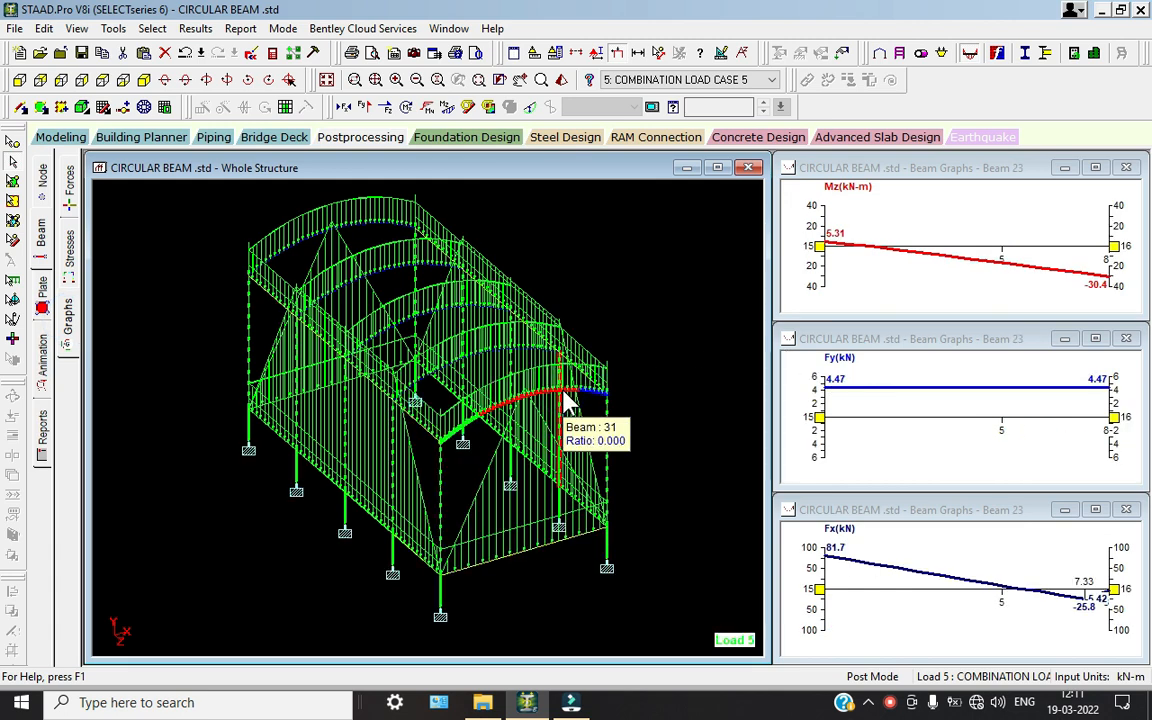
left_click(485, 368)
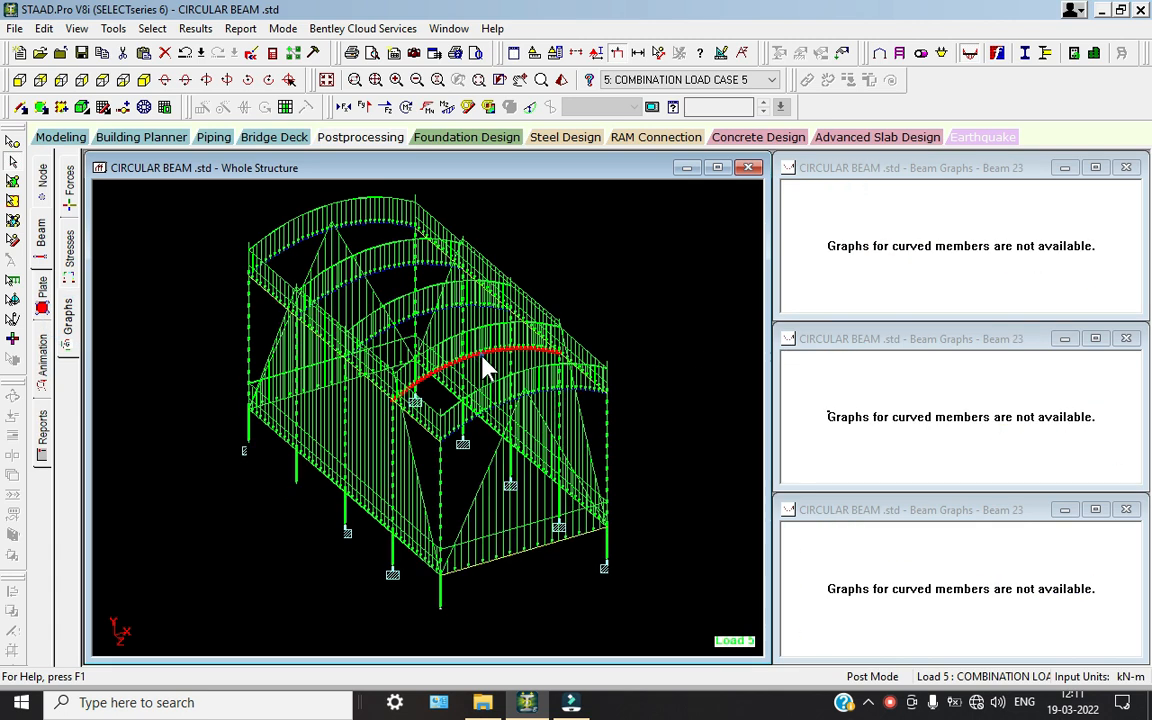
left_click(610, 436)
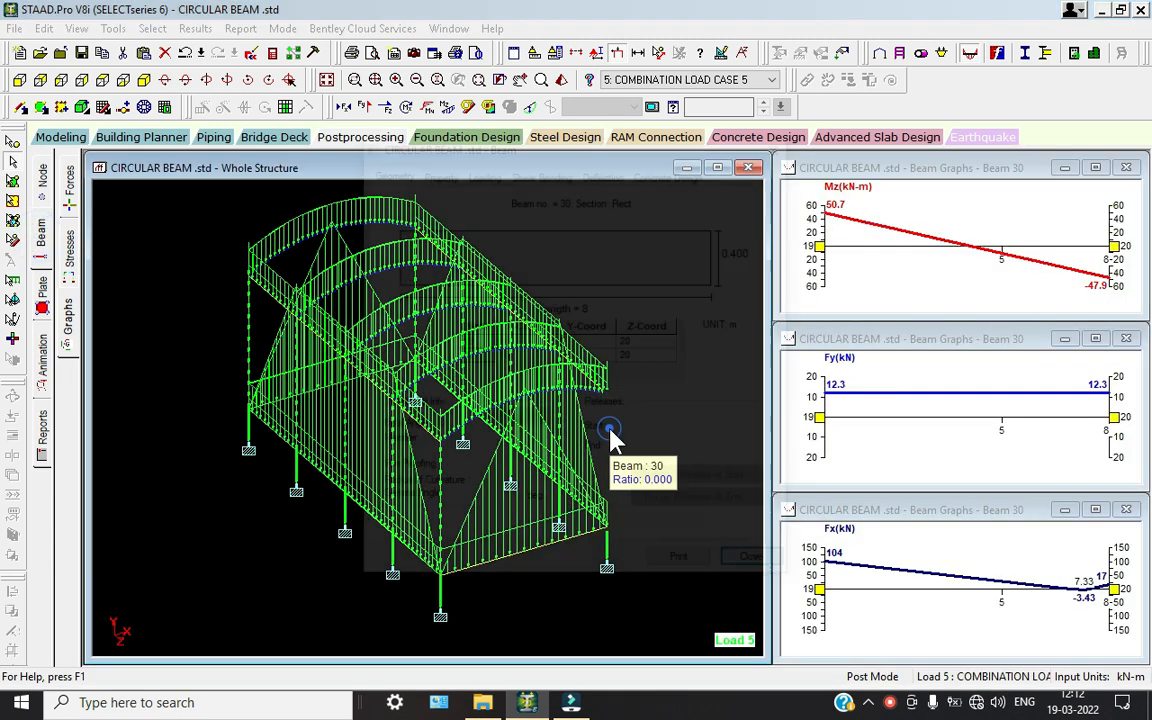
Inspect the concrete design, deflection, shear bending and loading details of column 30
double_click(609, 438)
left_click(668, 172)
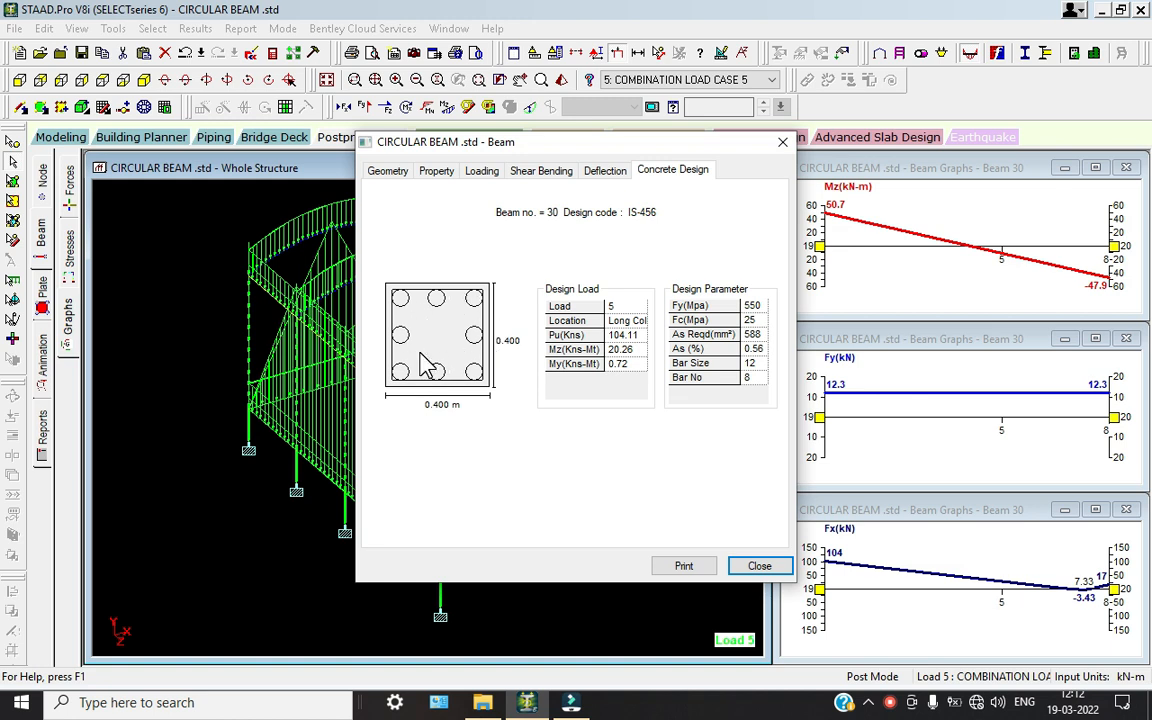
left_click(603, 174)
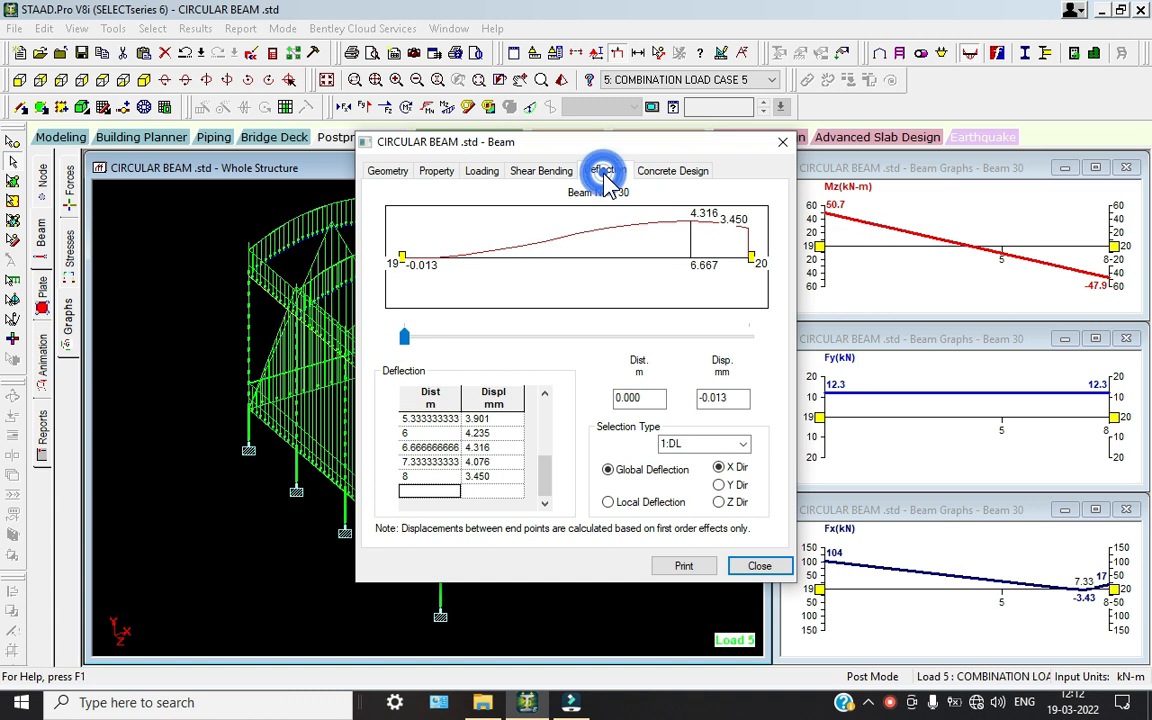
left_click(518, 172)
left_click(470, 172)
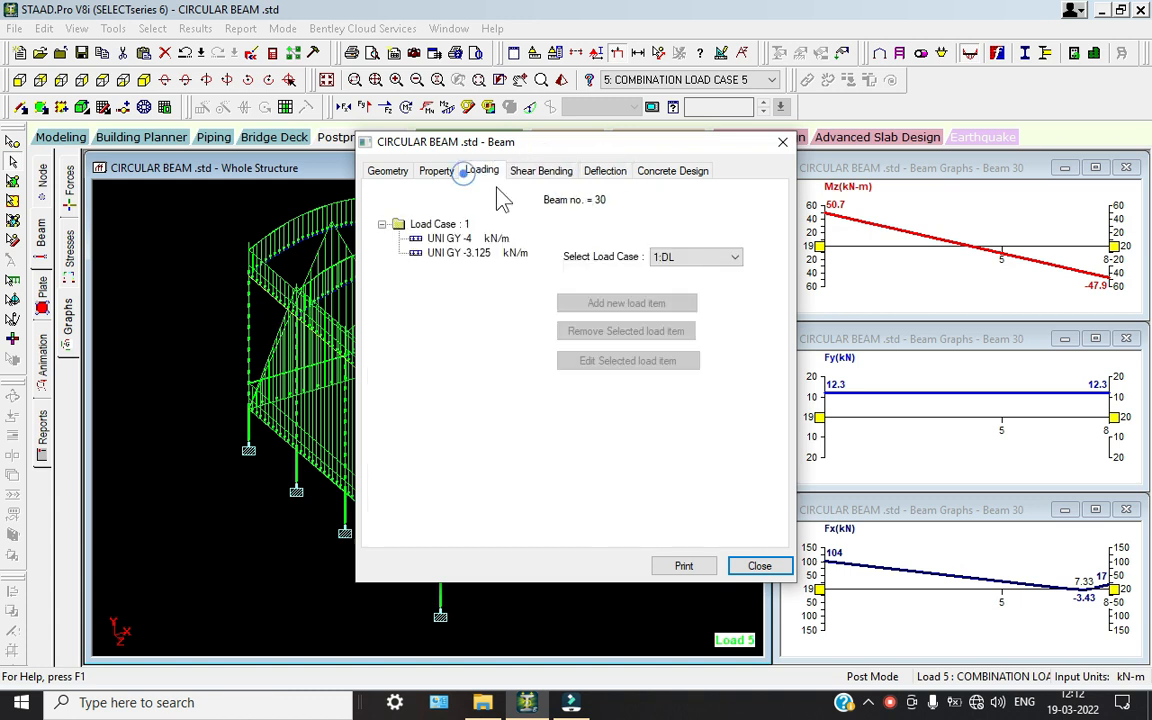
left_click(759, 566)
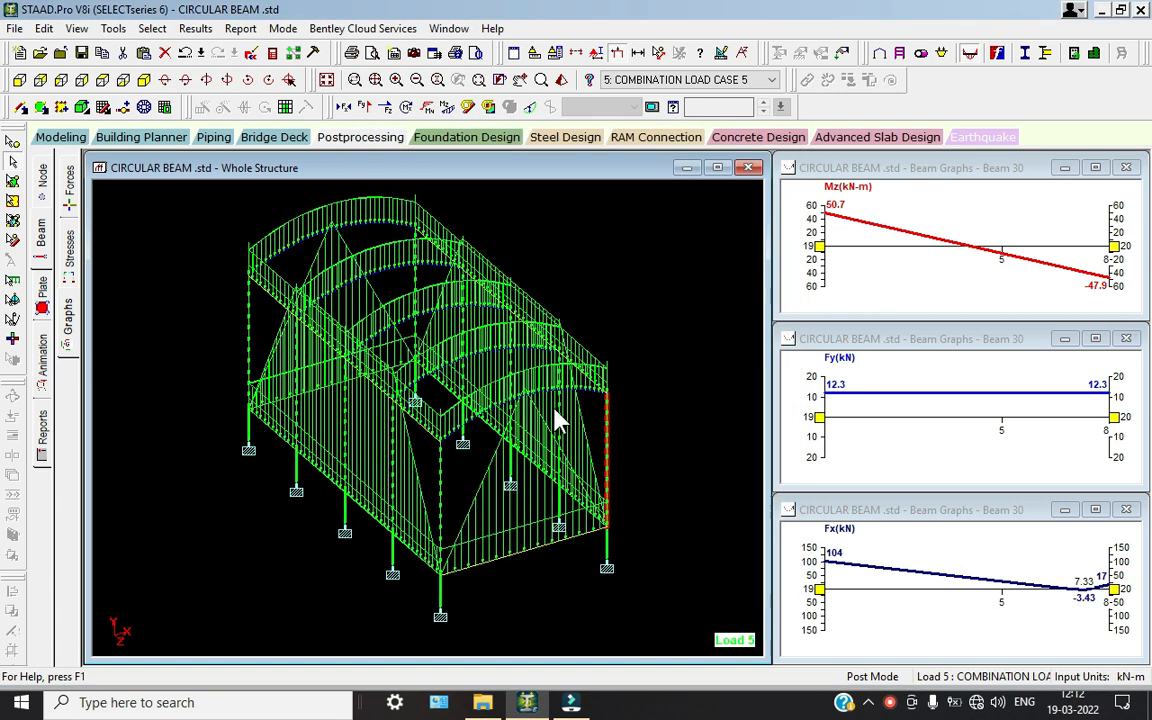
Open the analysis output file and read the concrete design results for beam 3
left_click(271, 54)
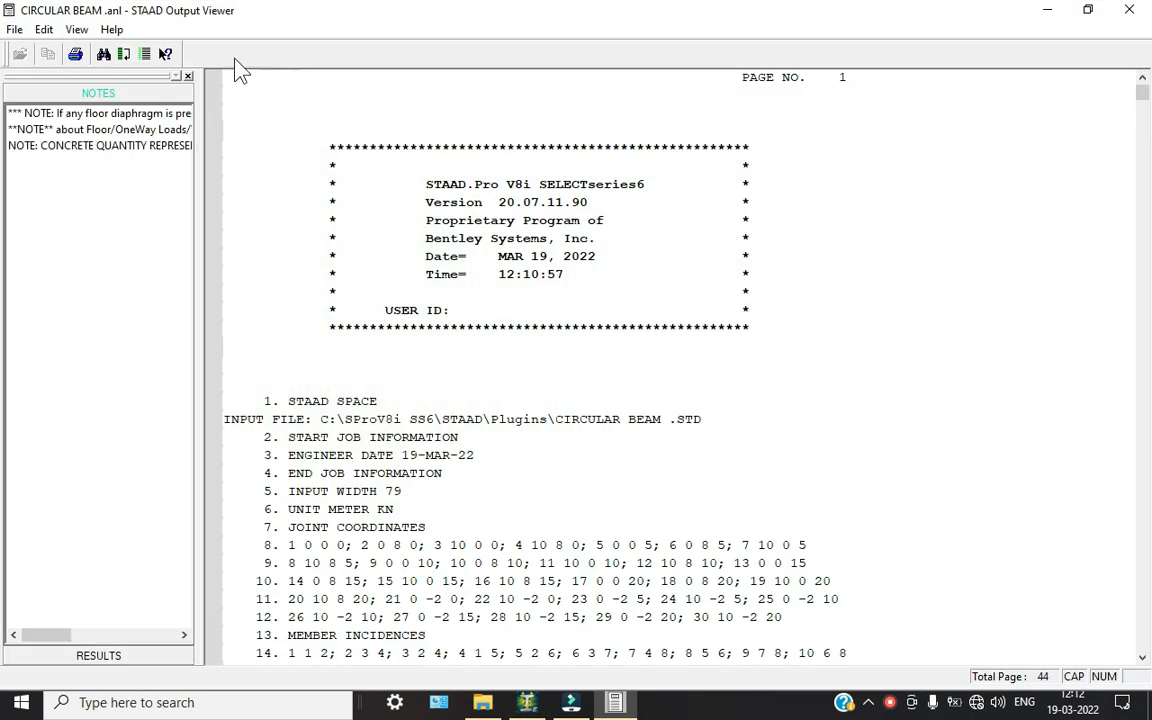
left_click(50, 219)
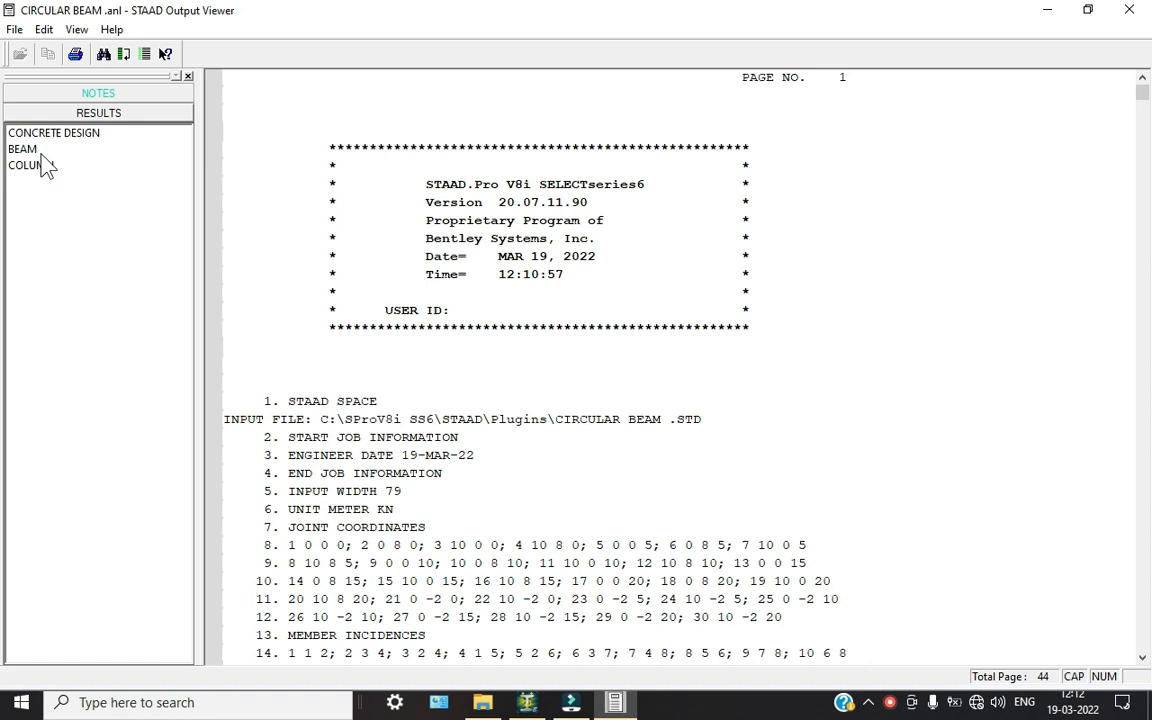
left_click(56, 138)
scroll(568, 311, "down", 8)
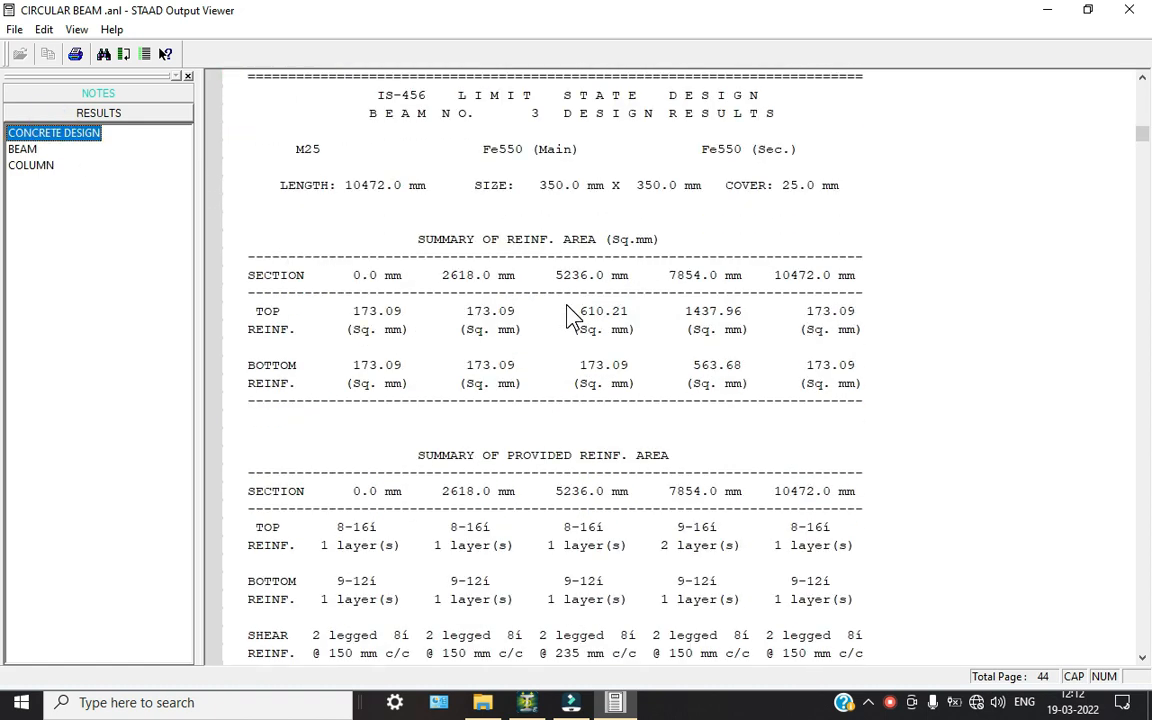
scroll(570, 315, "down", 2)
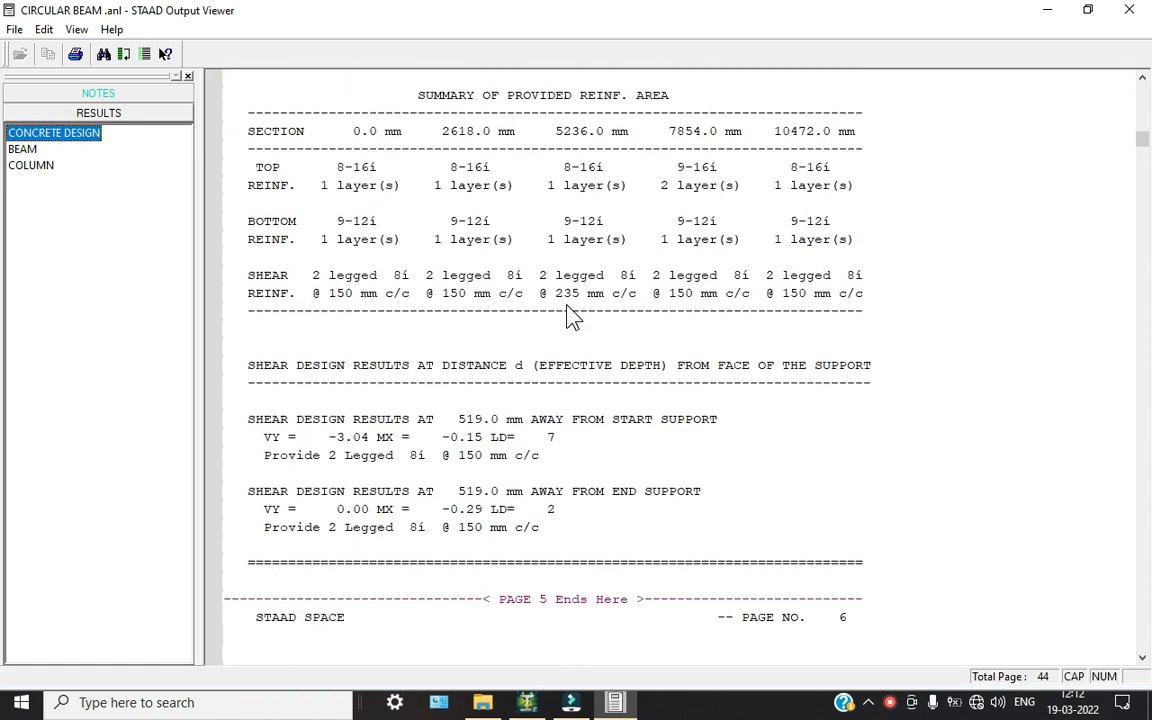
Go to the beam results in the output and examine the required, provided and shear reinforcement
left_click(12, 152)
scroll(486, 335, "down", 5)
left_click(285, 401)
left_click(292, 437)
left_click(322, 491)
scroll(424, 472, "down", 2)
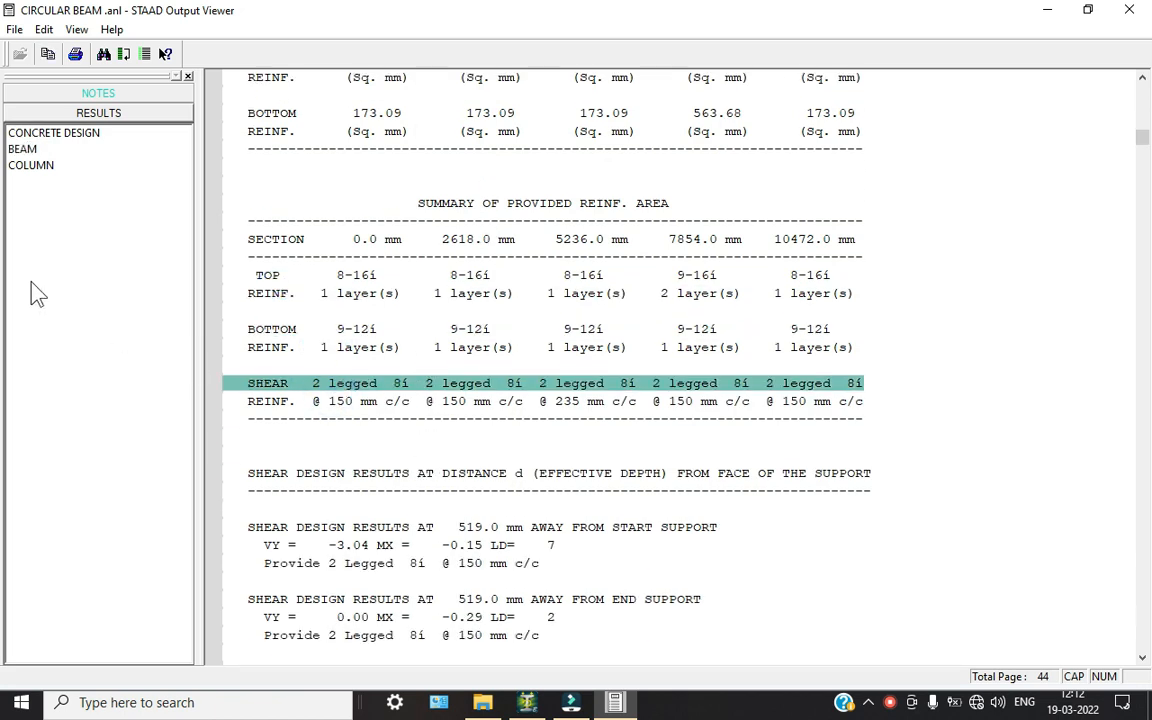
Go to the column results in the output and examine the main and tie reinforcement and section capacities
left_click(52, 165)
left_click(22, 166)
scroll(476, 330, "down", 7)
scroll(476, 332, "down", 7)
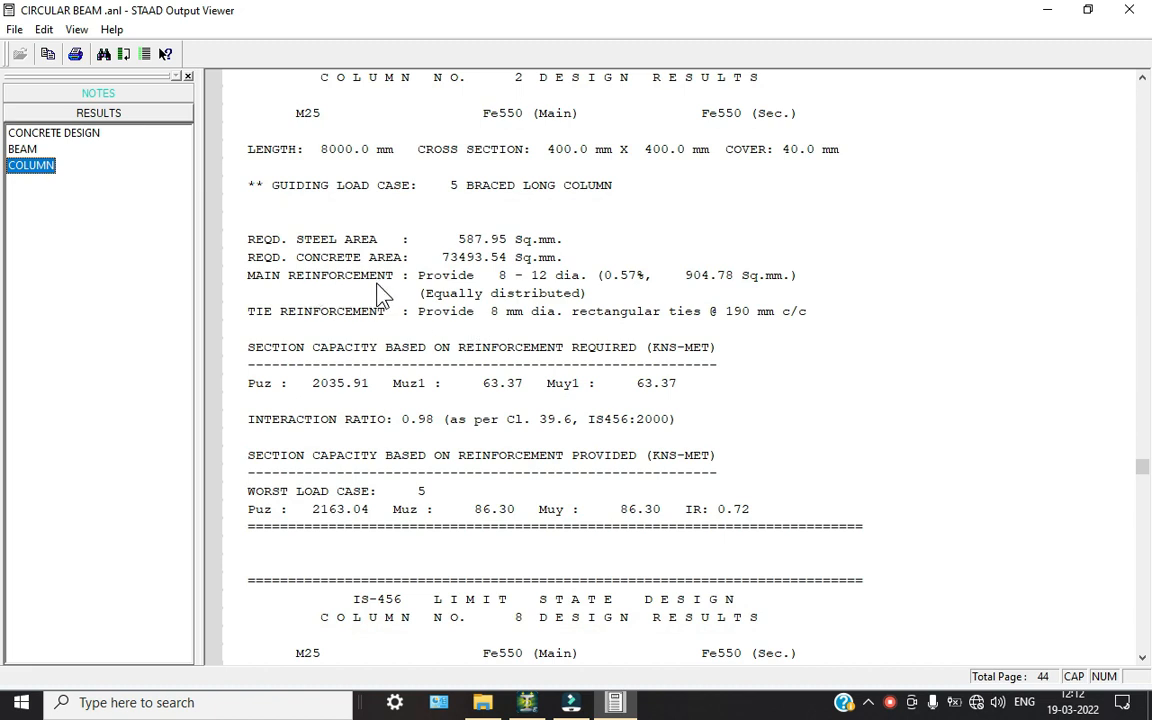
scroll(553, 329, "down", 5)
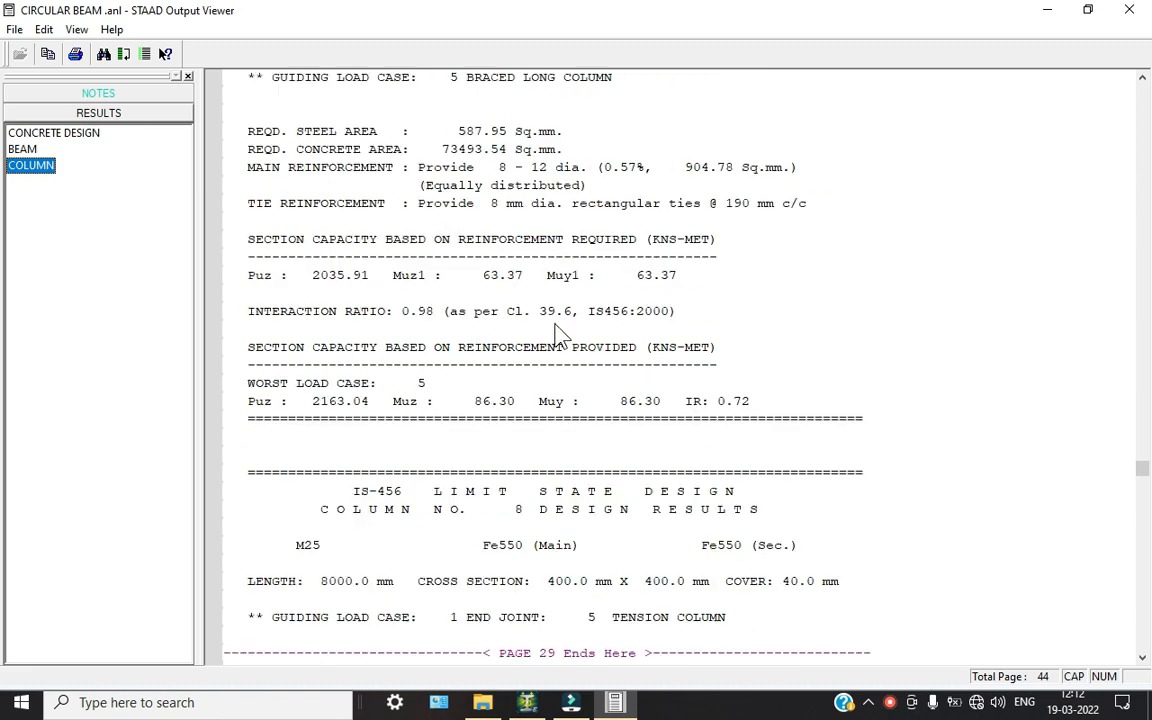
scroll(560, 329, "up", 3)
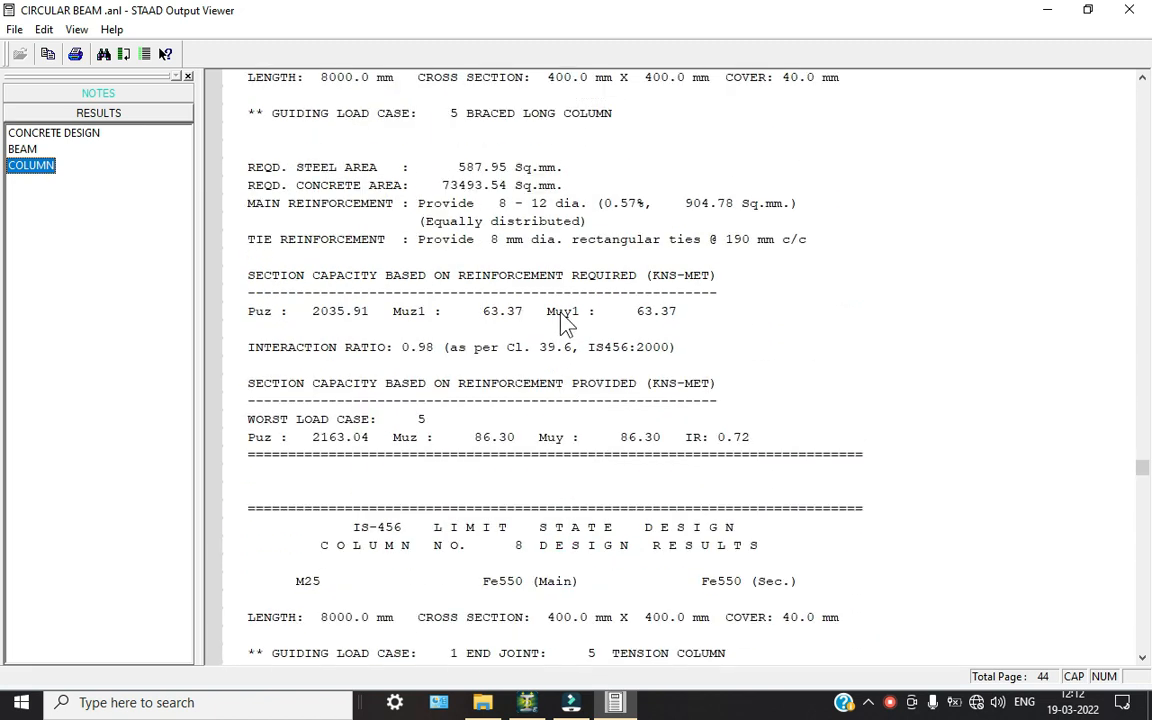
scroll(563, 320, "up", 2)
scroll(504, 300, "down", 5)
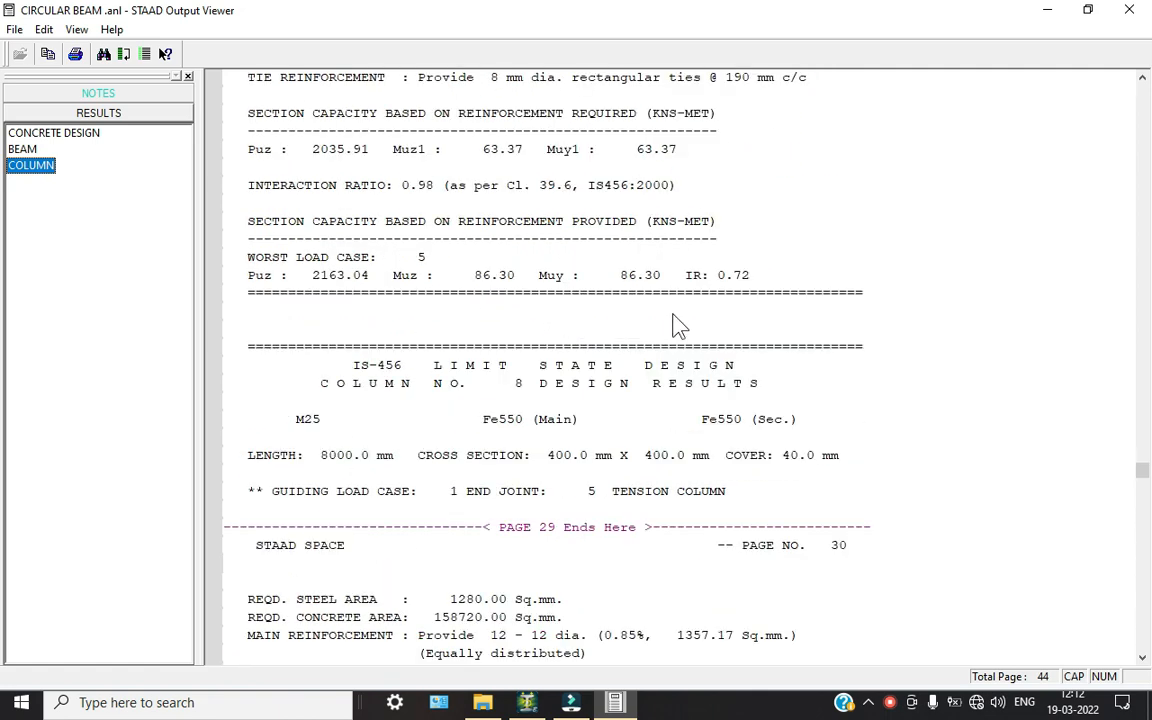
Examine the concrete take-off for the total concrete volume and the reinforcement weight by bar diameter
left_click_drag(1142, 487, 1143, 634)
scroll(797, 546, "down", 2)
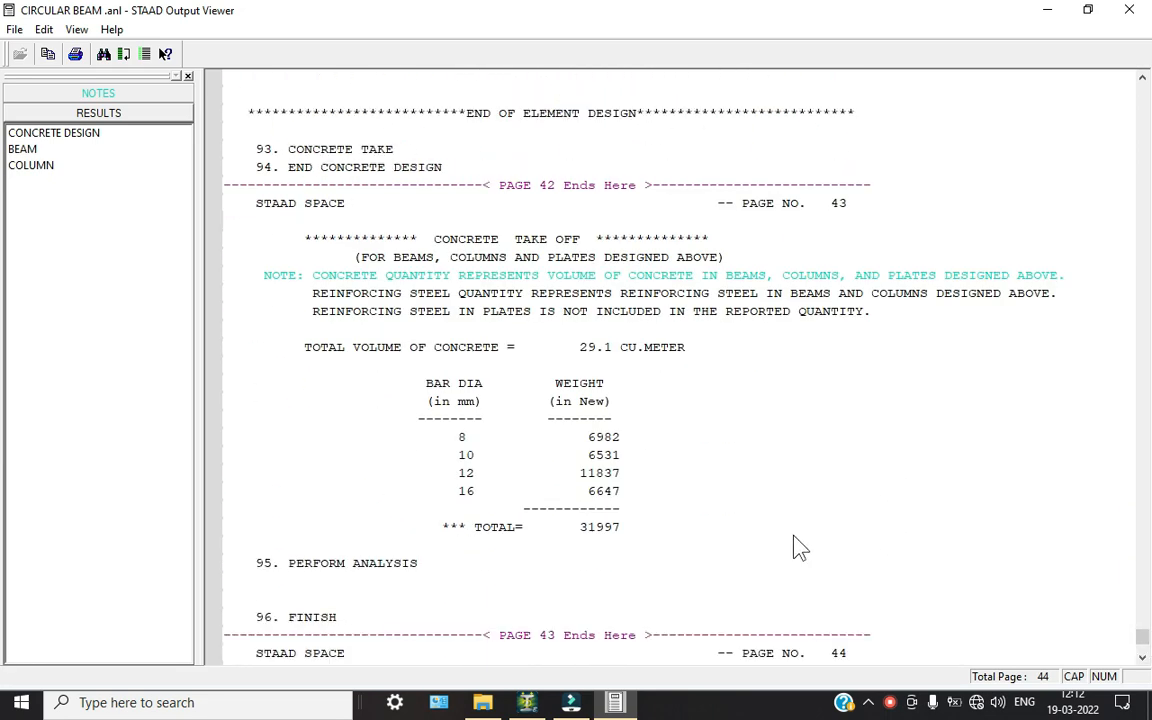
left_click(553, 350)
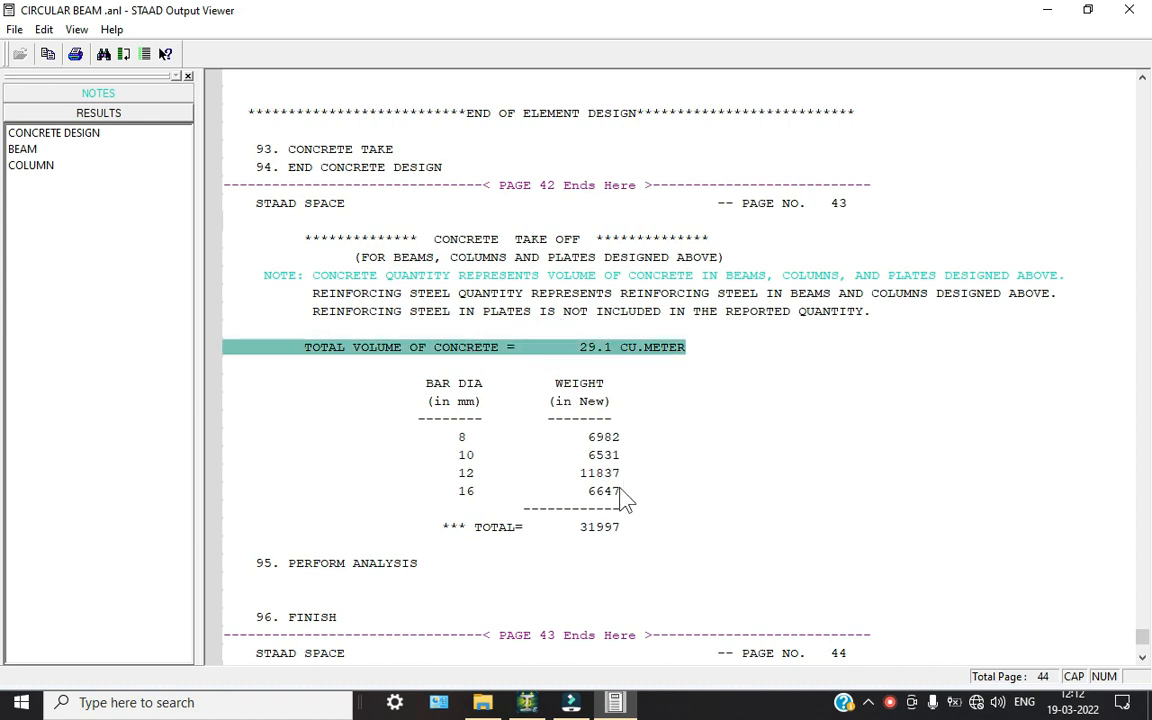
left_click(600, 508)
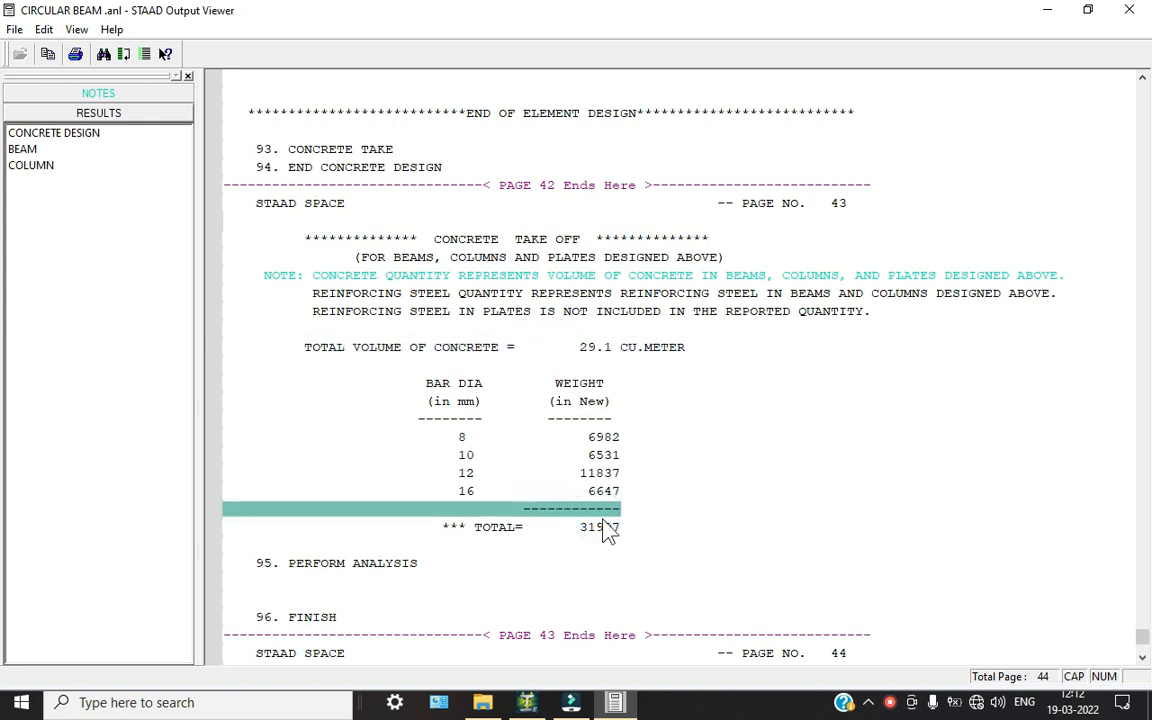
Check the total reinforcement weight and the 8, 10 and 12 mm bar rows of the concrete take-off
left_click(612, 530)
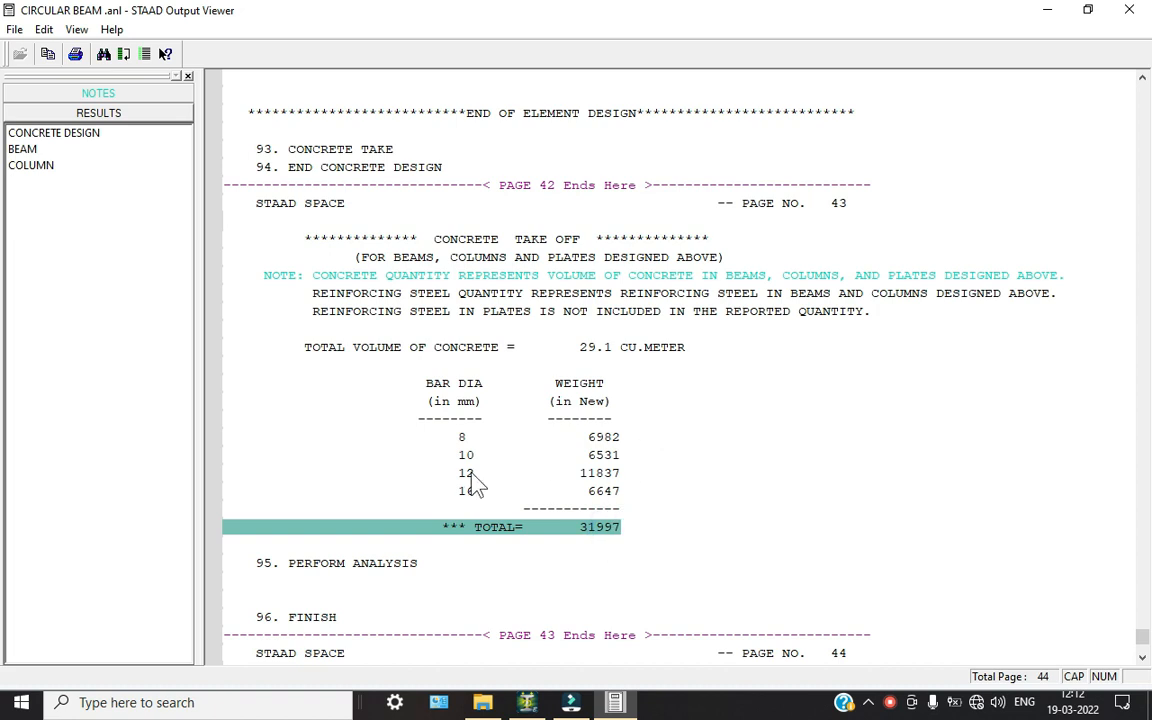
left_click(460, 440)
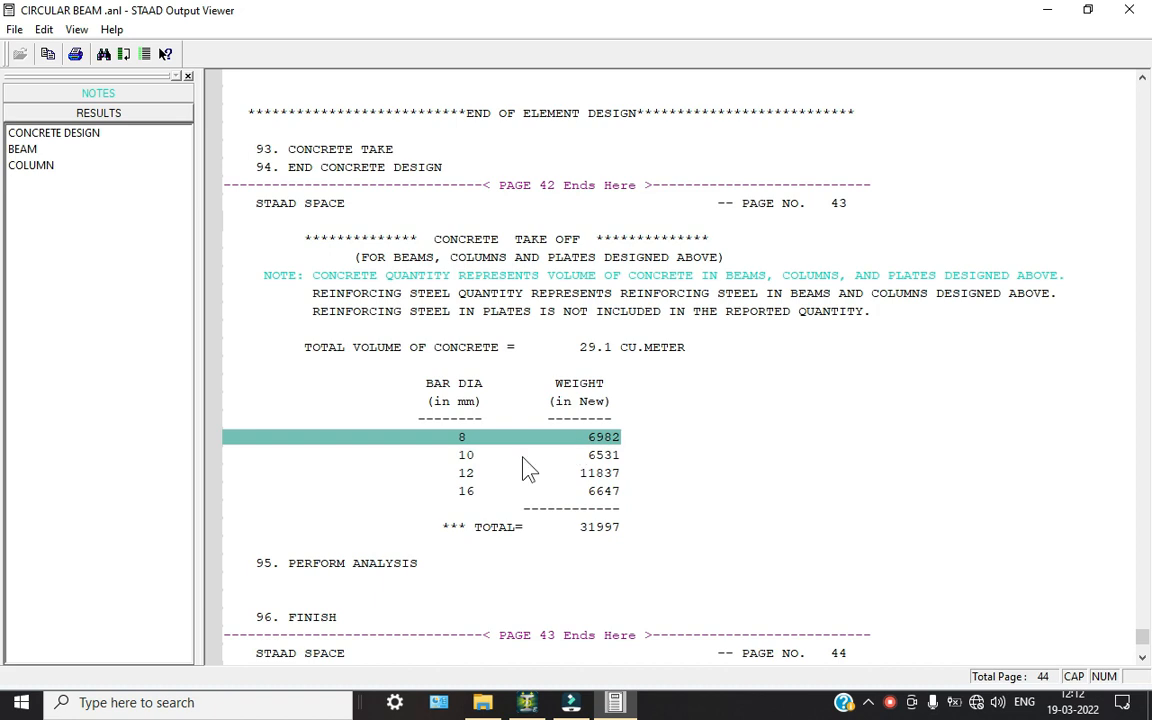
left_click(456, 456)
left_click(465, 475)
scroll(430, 565, "down", 1)
scroll(436, 545, "up", 2)
scroll(437, 545, "up", 10)
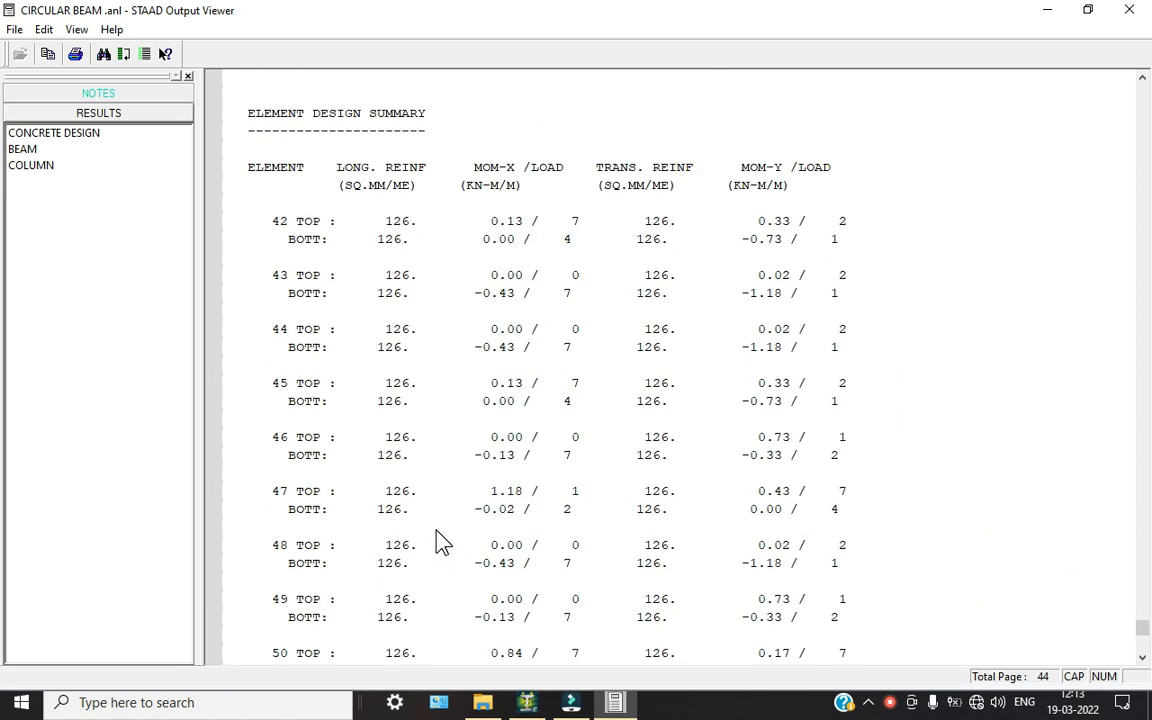
Go to the concrete design section, look over the echoed model and load input before it, and close the output file
left_click(70, 133)
scroll(500, 338, "up", 10)
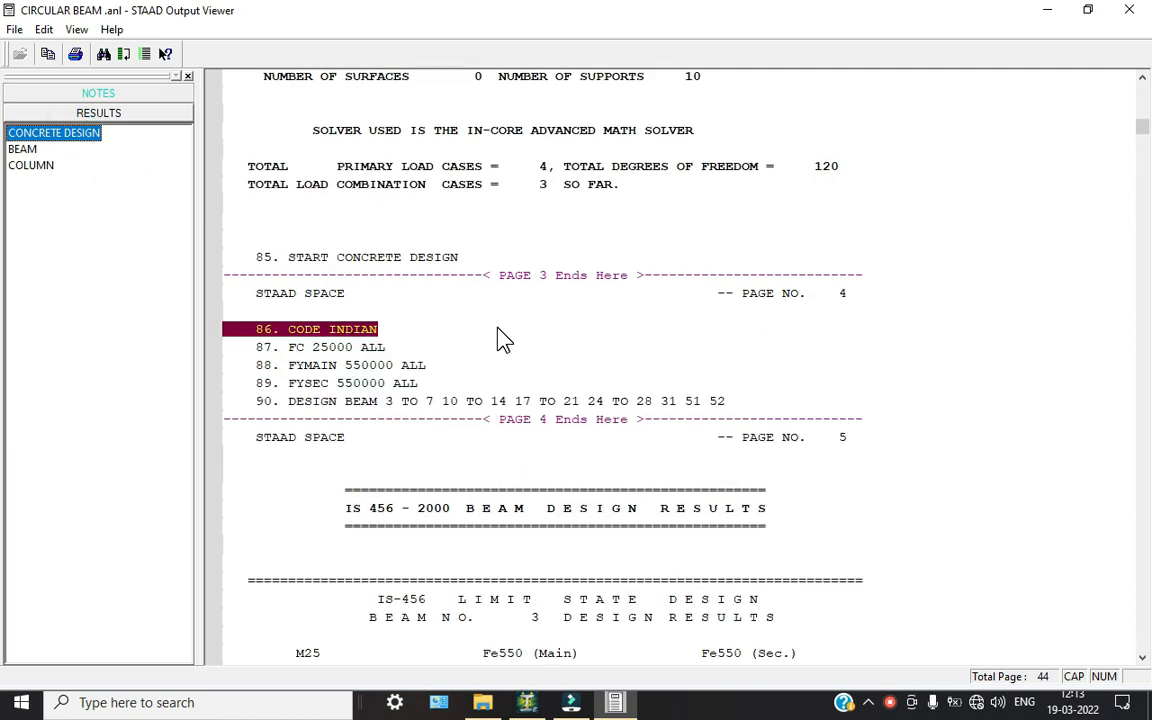
scroll(503, 338, "up", 15)
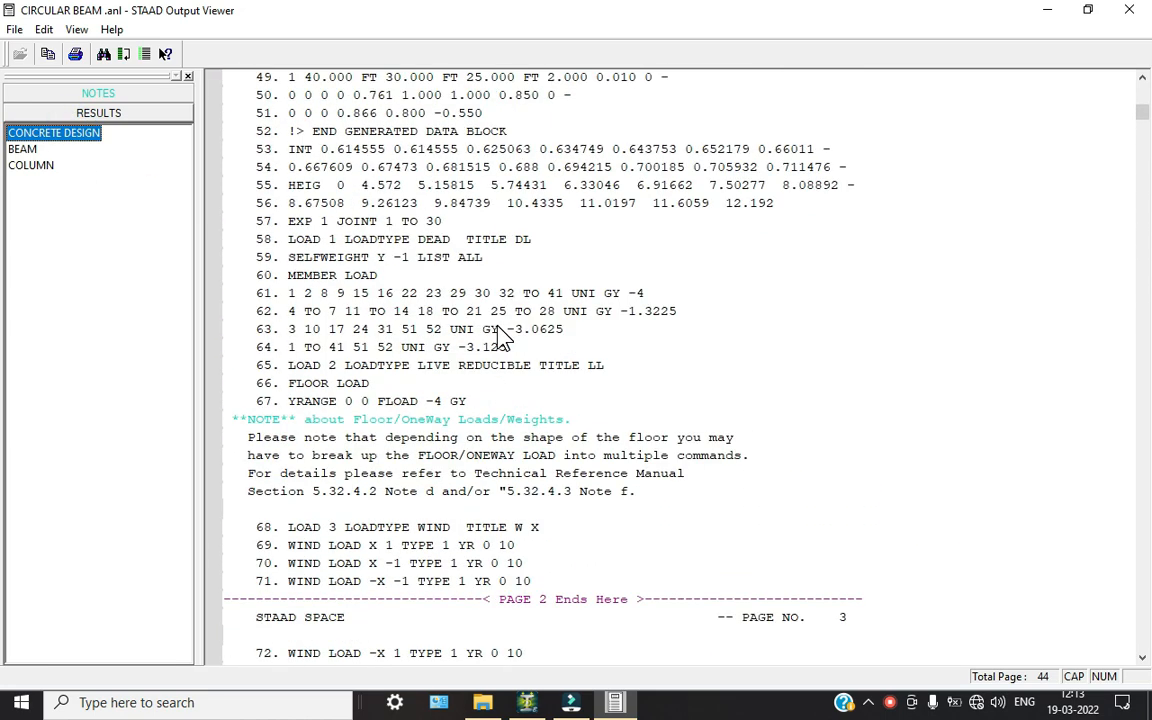
scroll(503, 338, "up", 15)
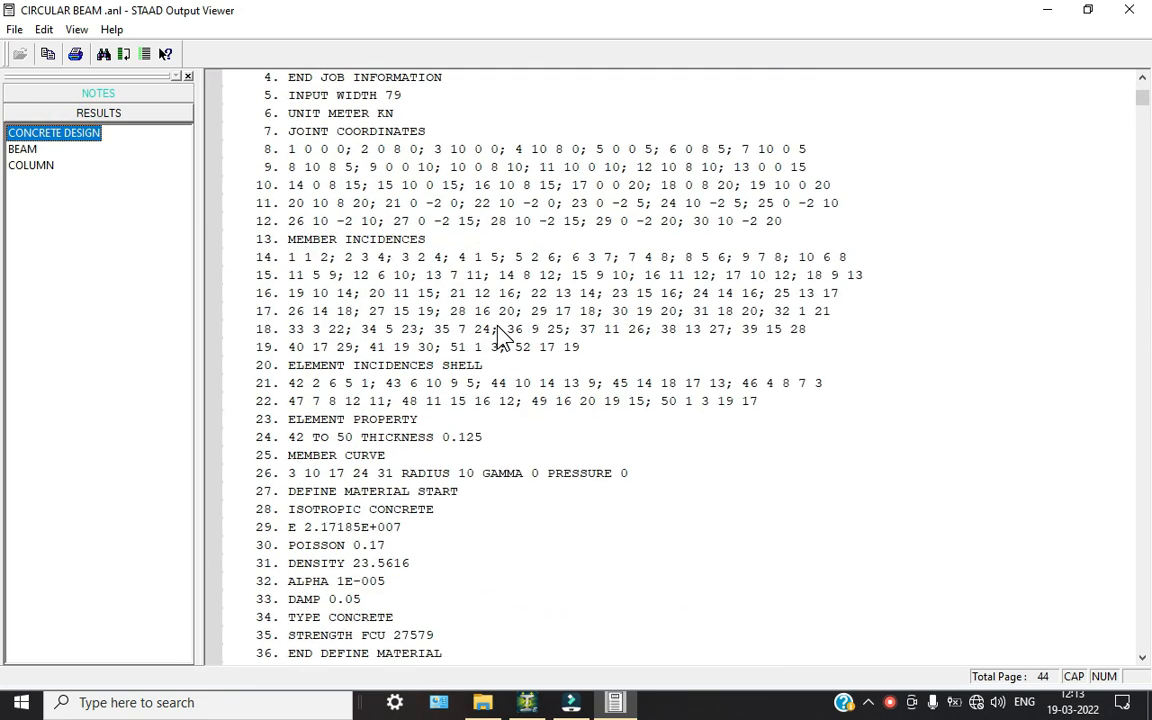
left_click(1129, 9)
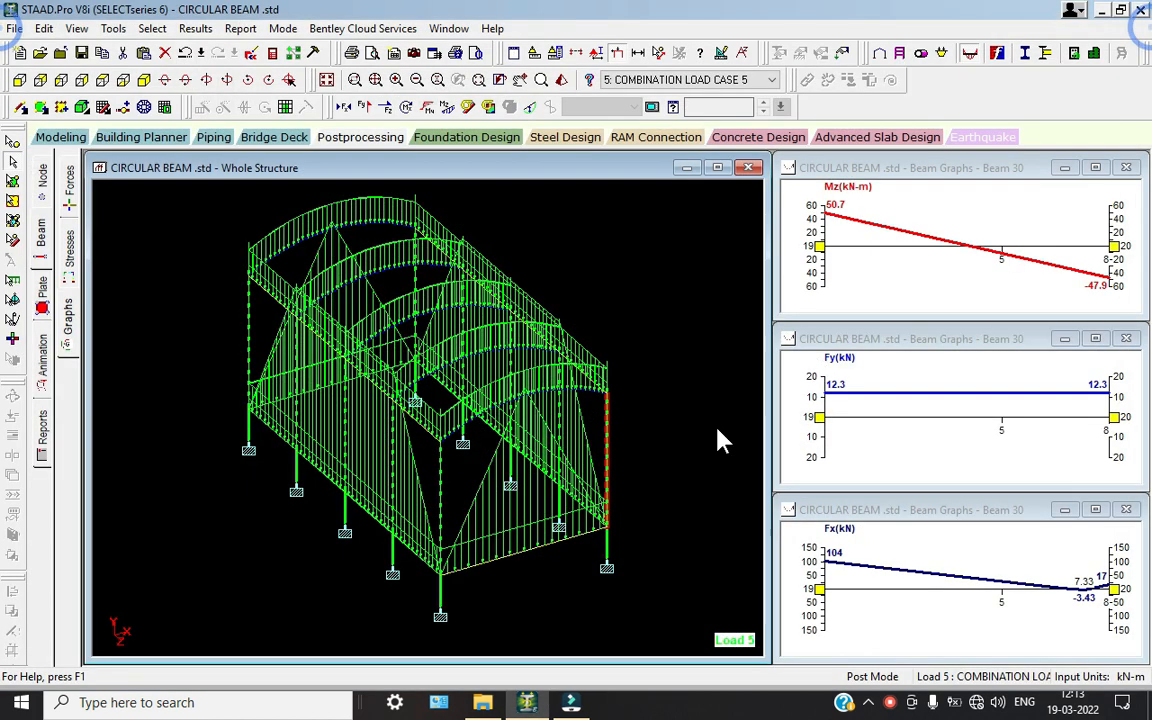
left_click(889, 703)
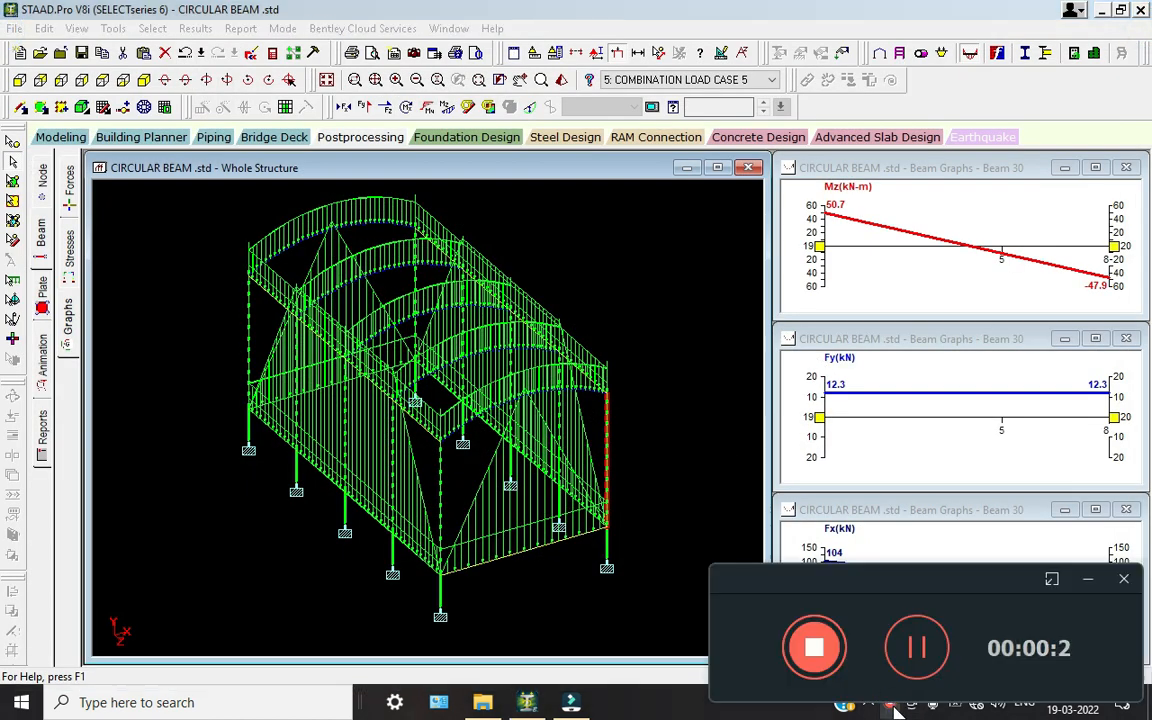
left_click(1090, 578)
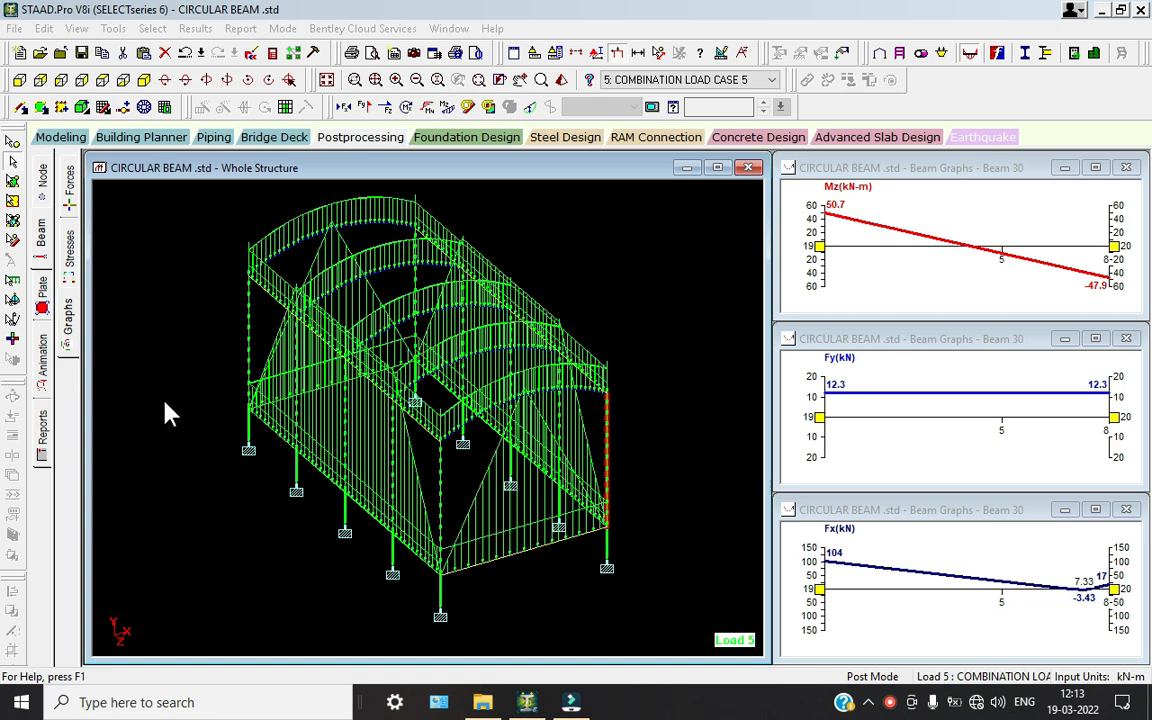
Include all load cases for foundation design of all supports and transfer the model to STAAD.foundation
left_click(478, 143)
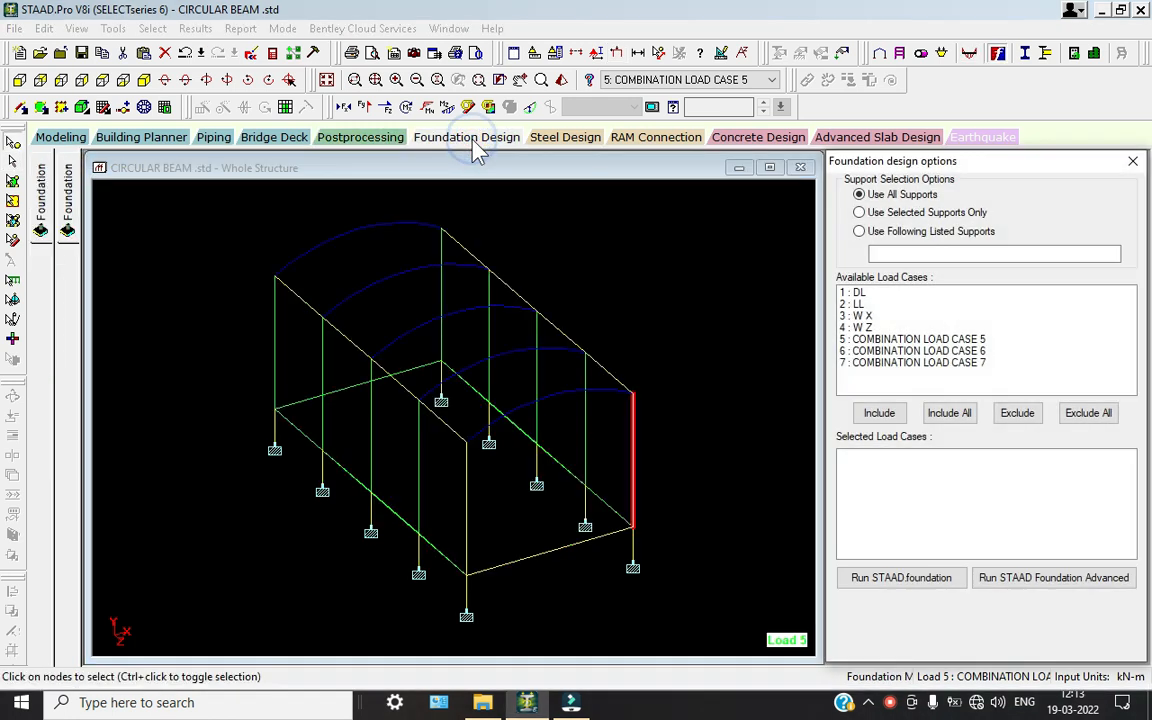
left_click(950, 413)
left_click(897, 590)
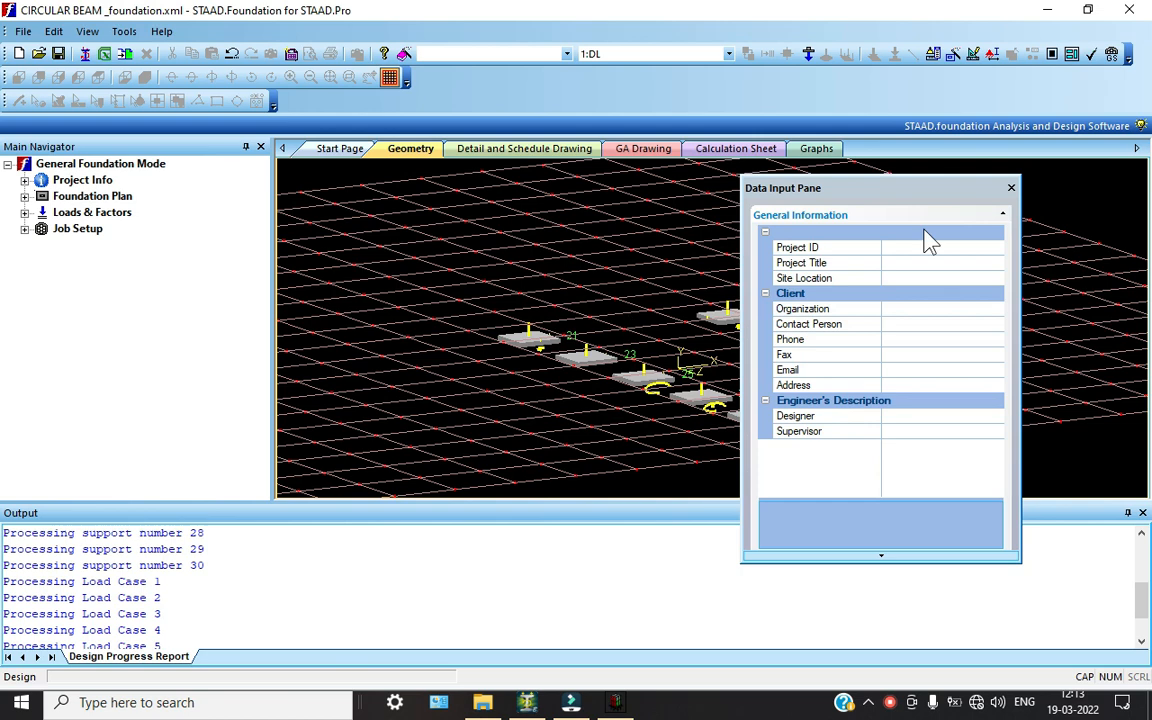
left_click_drag(960, 188, 1151, 161)
scroll(735, 337, "up", 8)
middle_click_drag(735, 337, 529, 298)
scroll(530, 302, "down", 4)
scroll(536, 393, "up", 1)
middle_click_drag(537, 403, 580, 410)
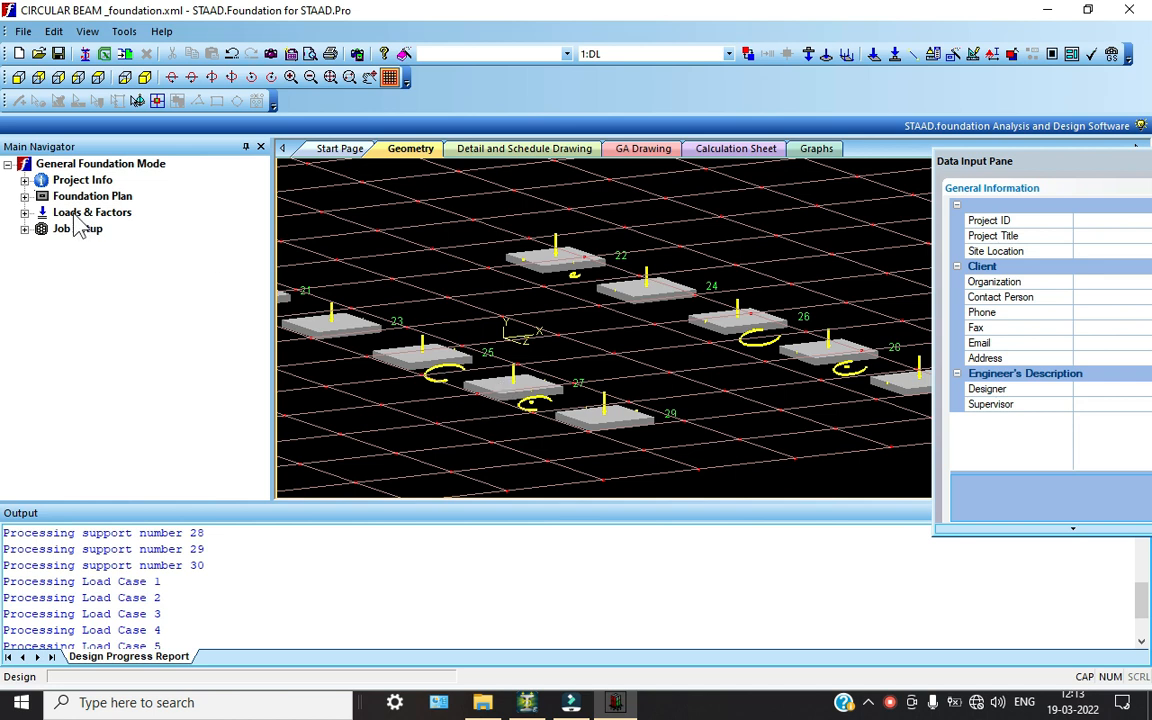
Generate the service and ultimate load combinations from the INDIAN load combination table
left_click(25, 213)
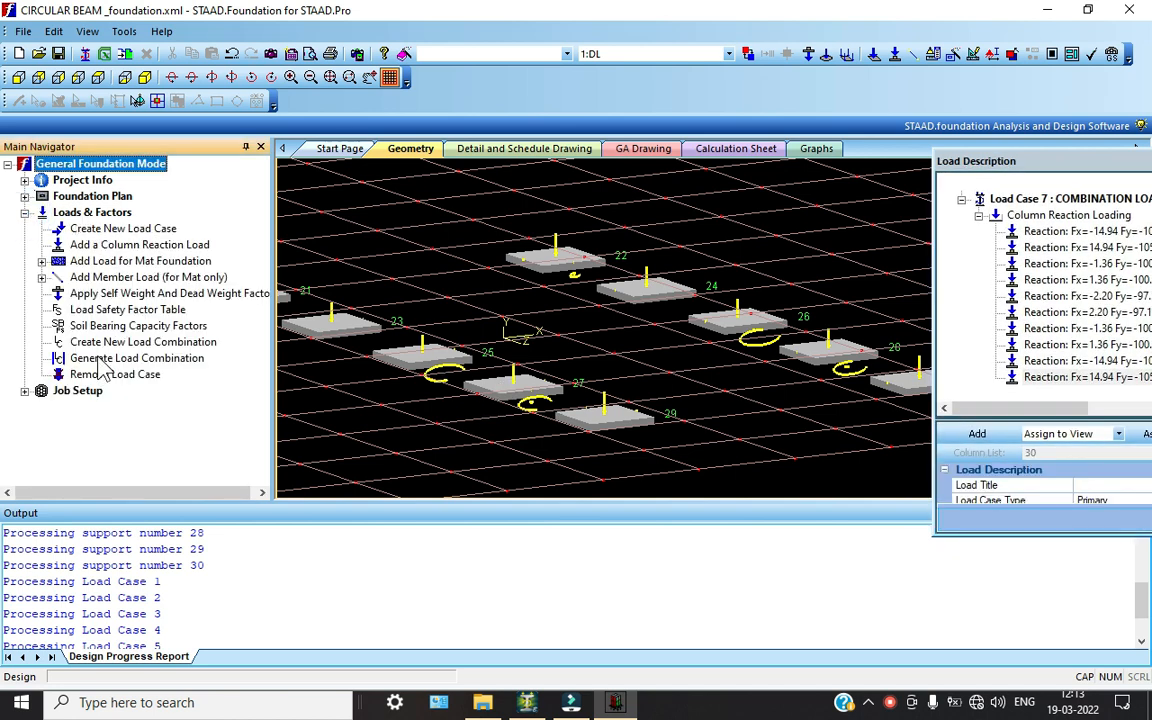
left_click(100, 359)
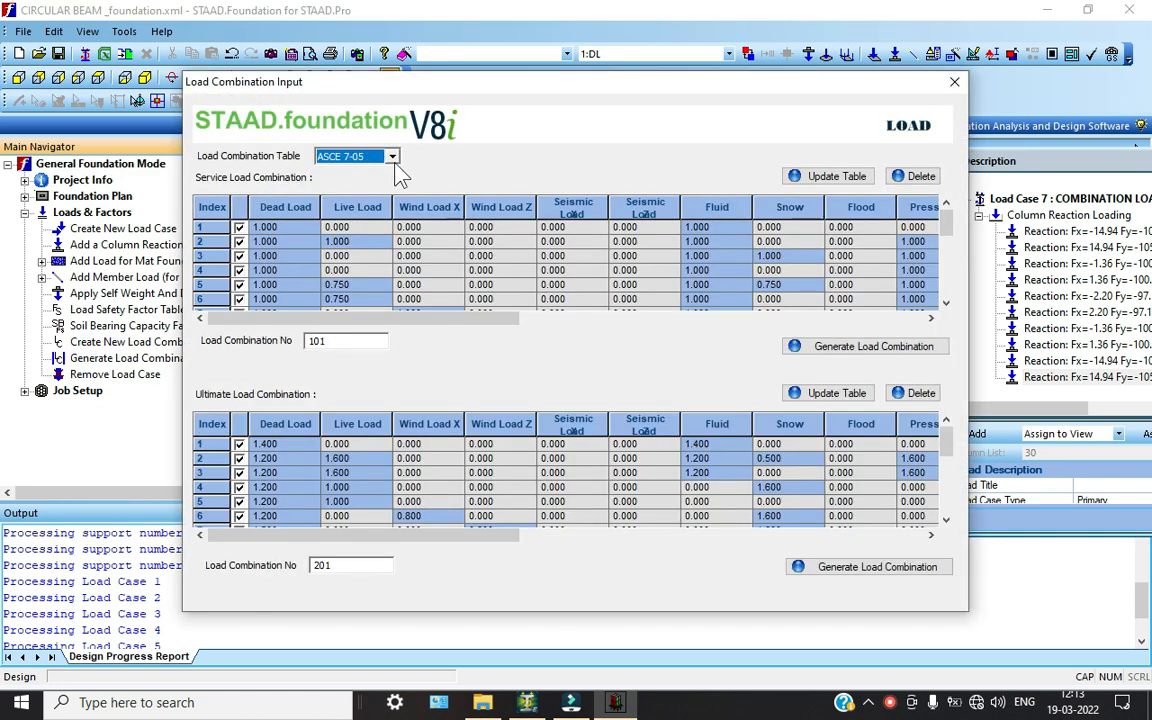
left_click(392, 157)
left_click(340, 200)
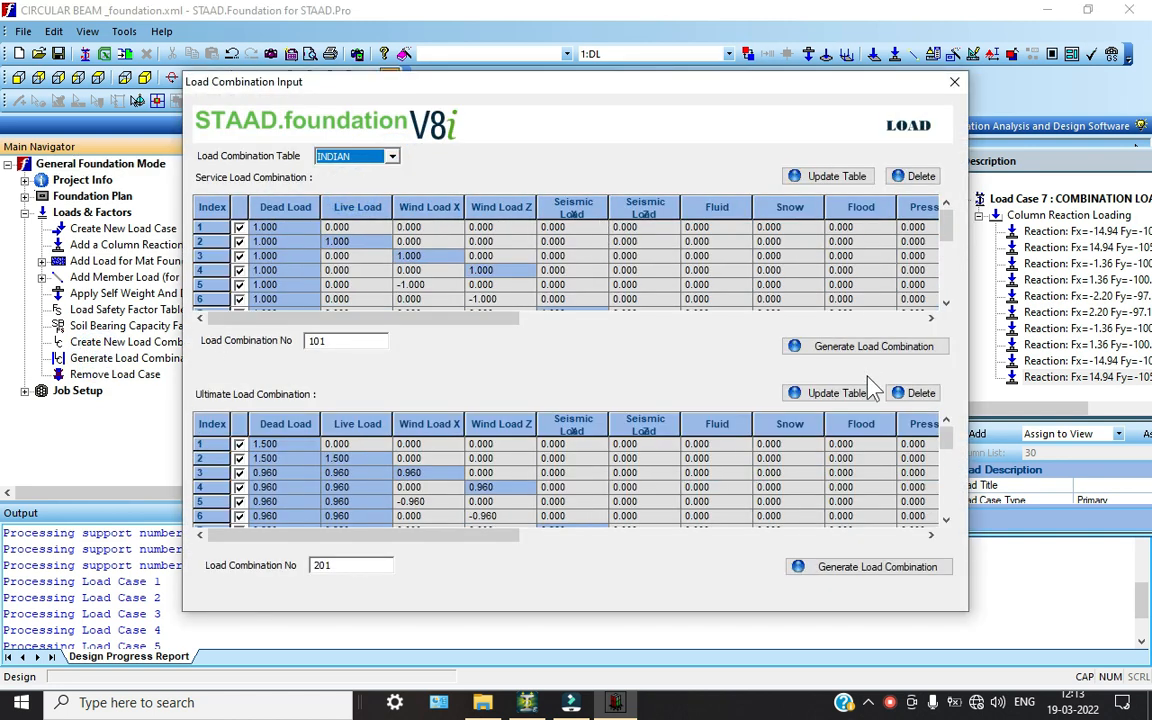
left_click(818, 346)
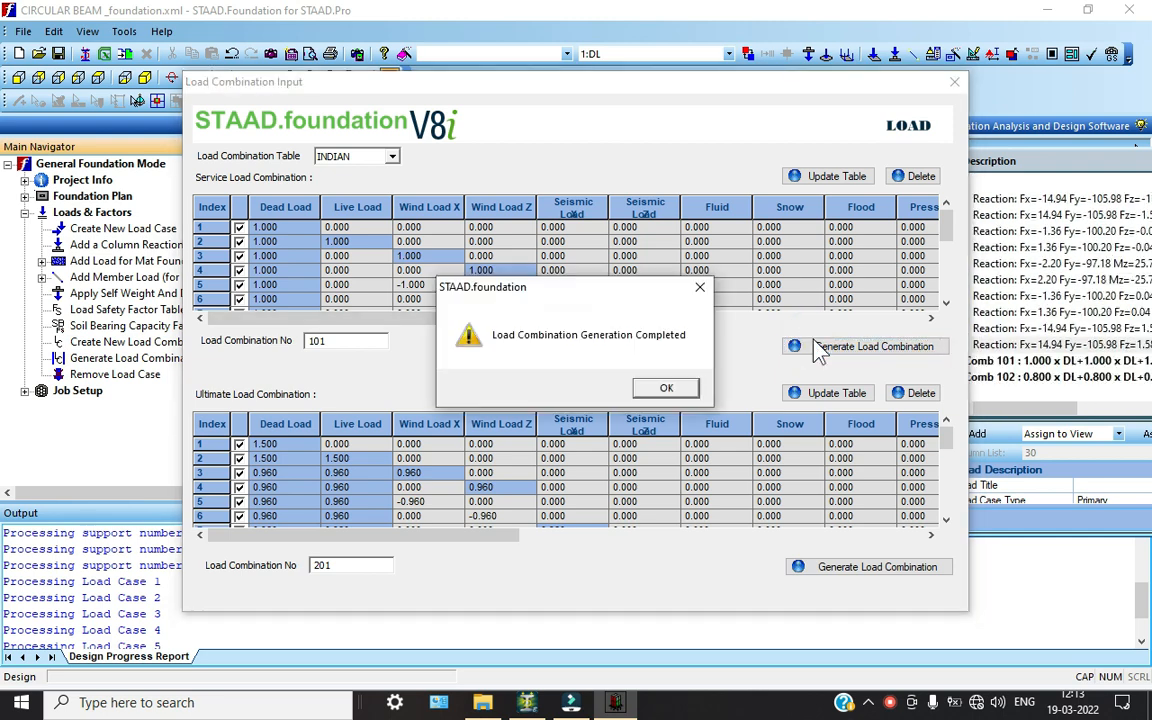
left_click(684, 393)
left_click(848, 568)
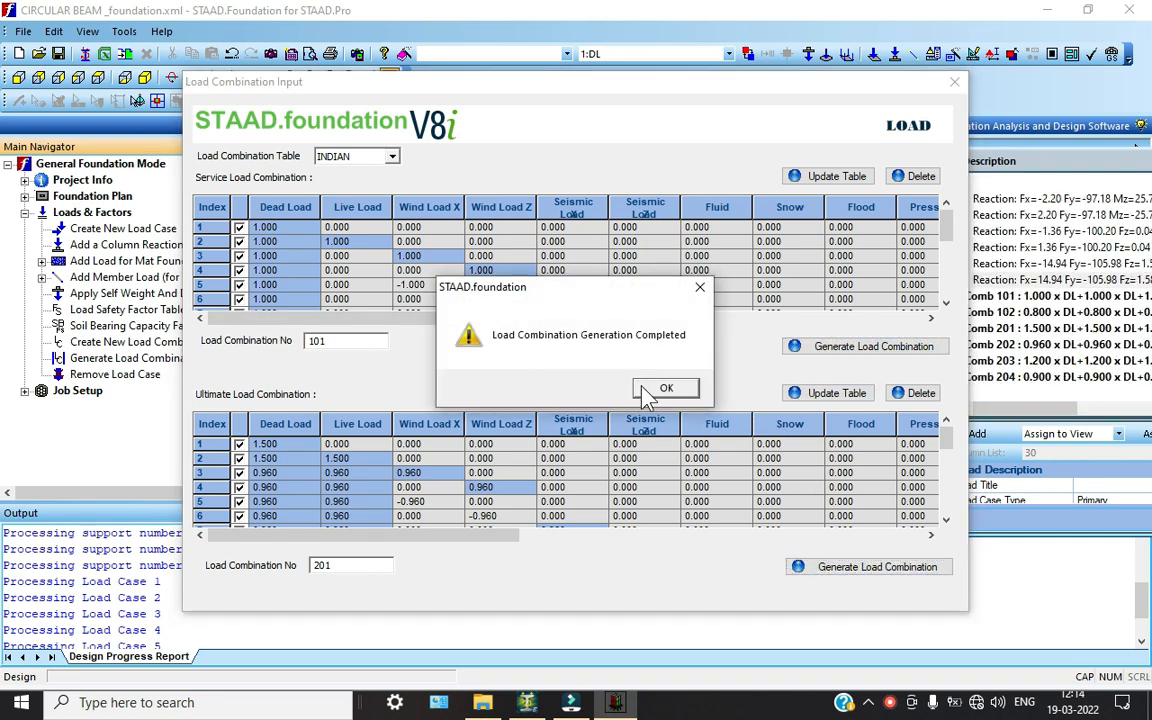
left_click(645, 392)
left_click(953, 81)
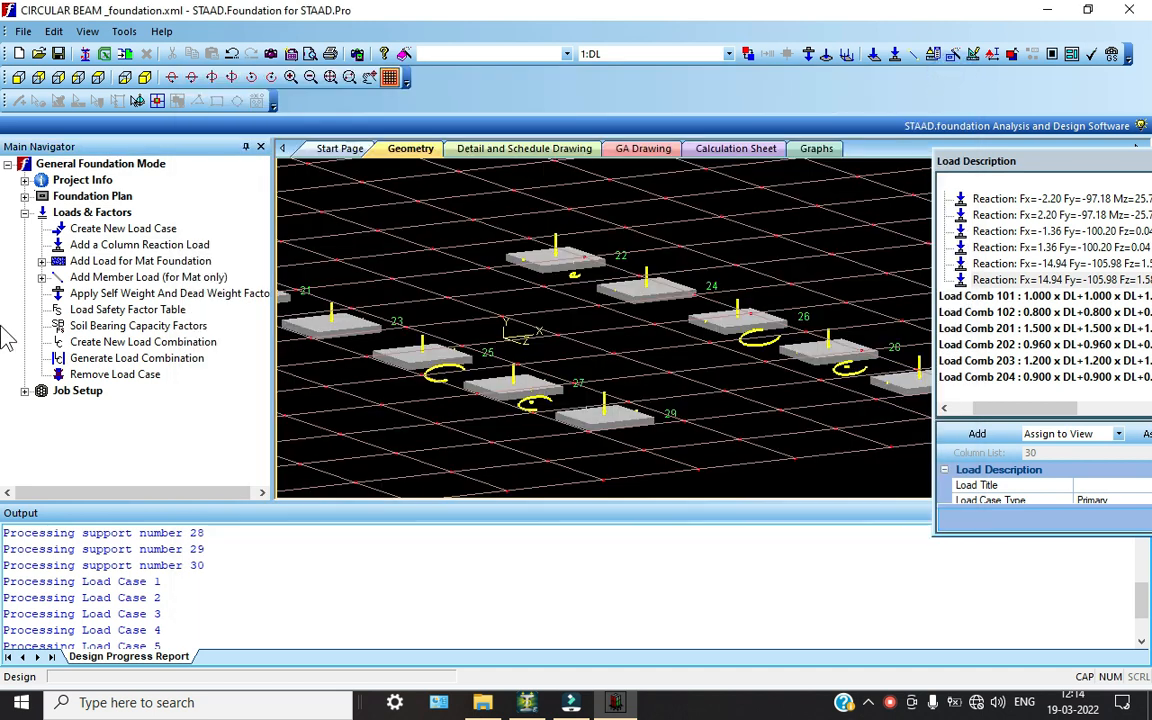
Start a new foundation job named FOOTING with the job type Isolated
left_click(25, 391)
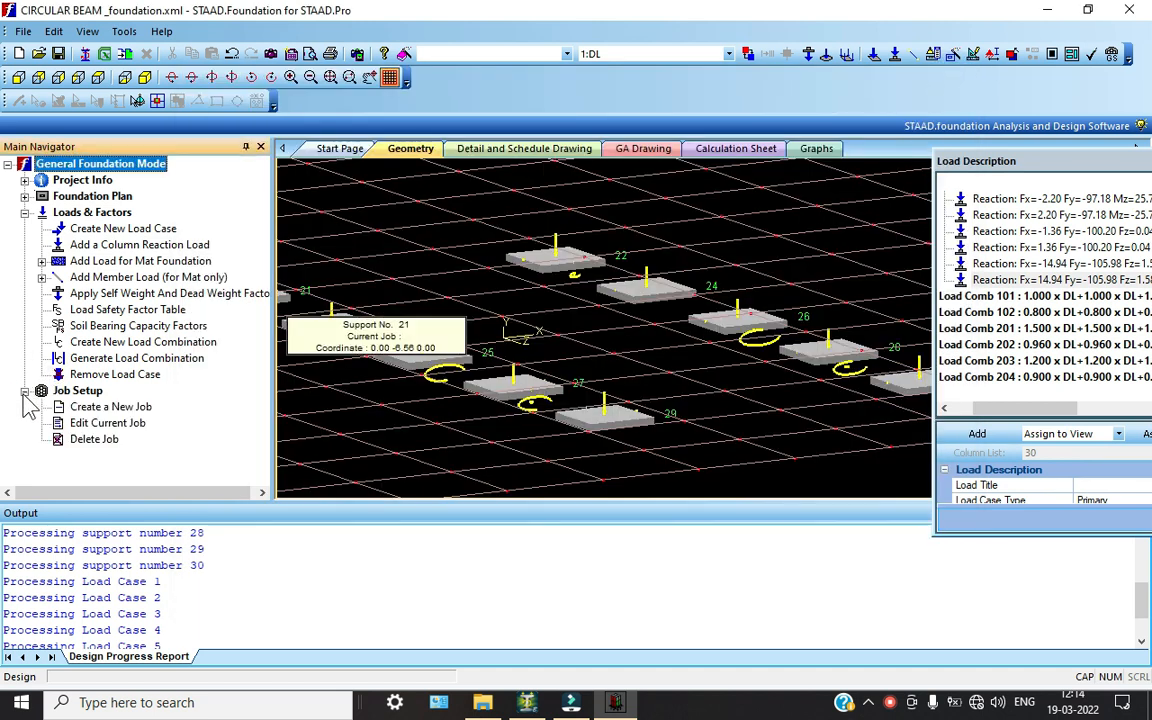
left_click(110, 407)
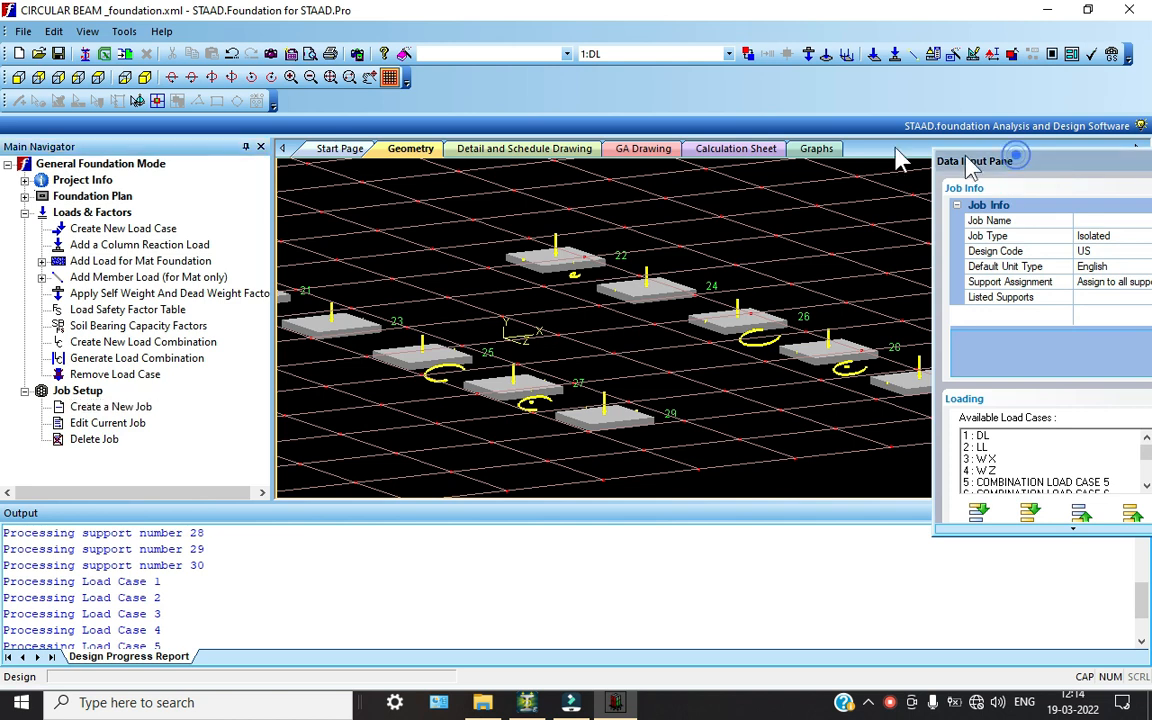
double_click(1015, 155)
left_click(869, 193)
left_click(869, 194)
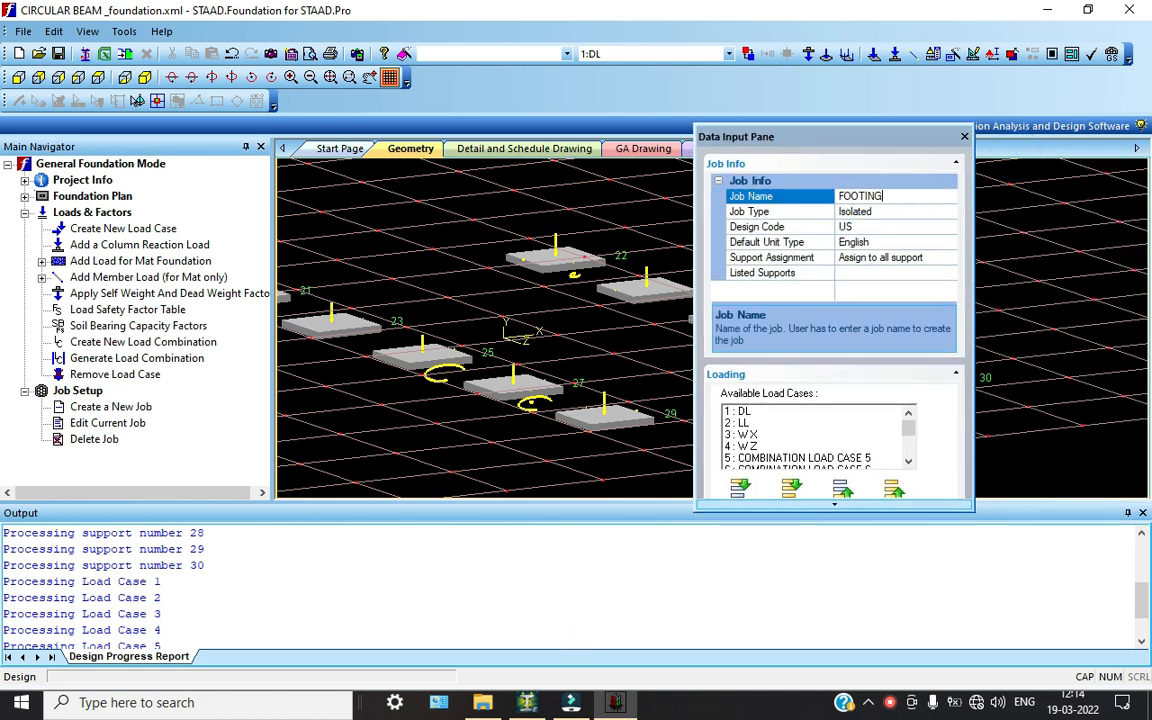
left_click(950, 213)
left_click(950, 212)
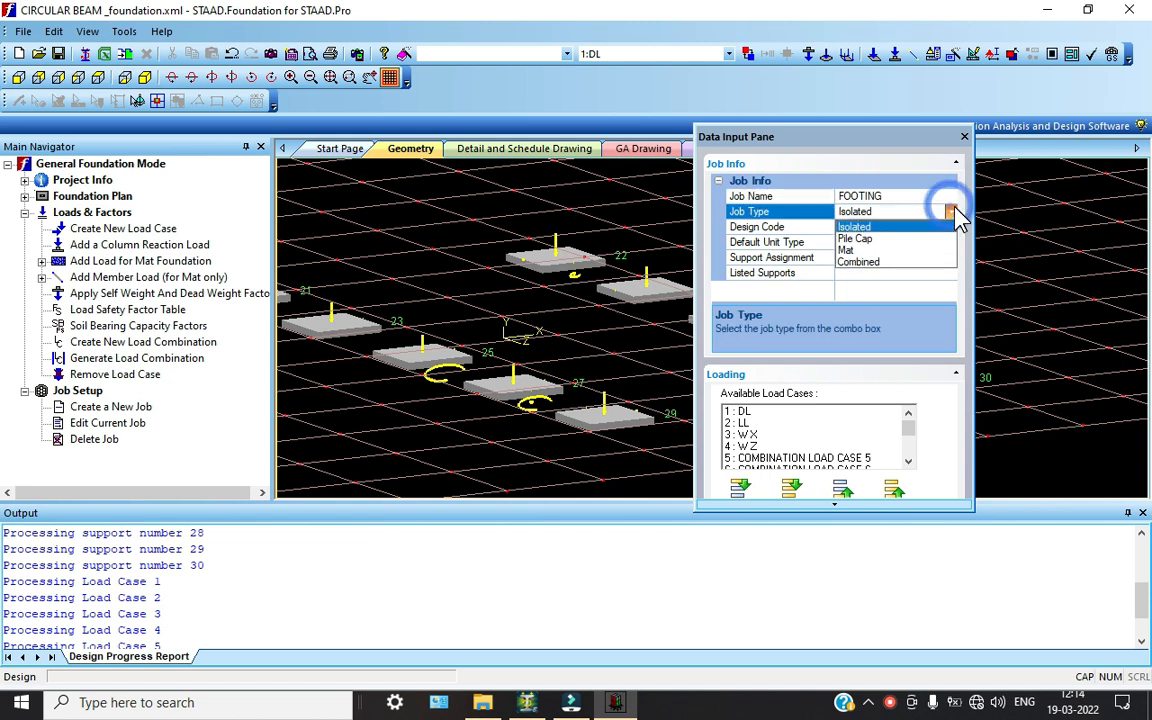
left_click(875, 228)
Set the job's design code to Indian and its default units to SI, with assignment to all supports
left_click(874, 227)
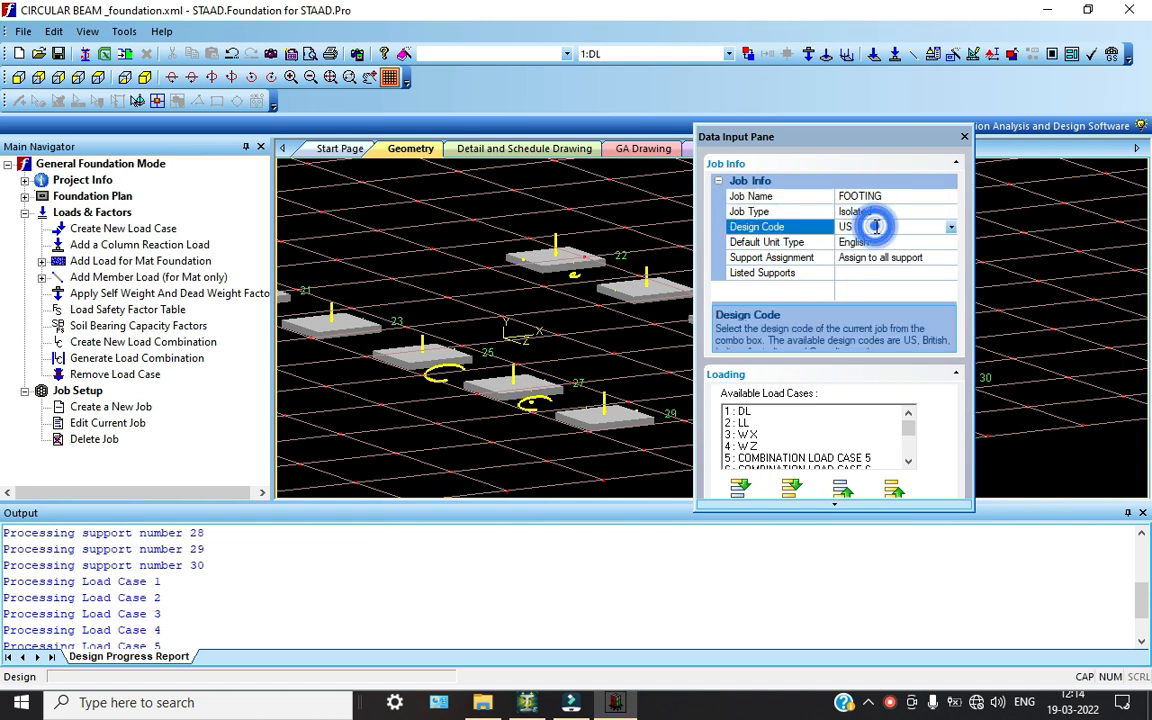
left_click(951, 228)
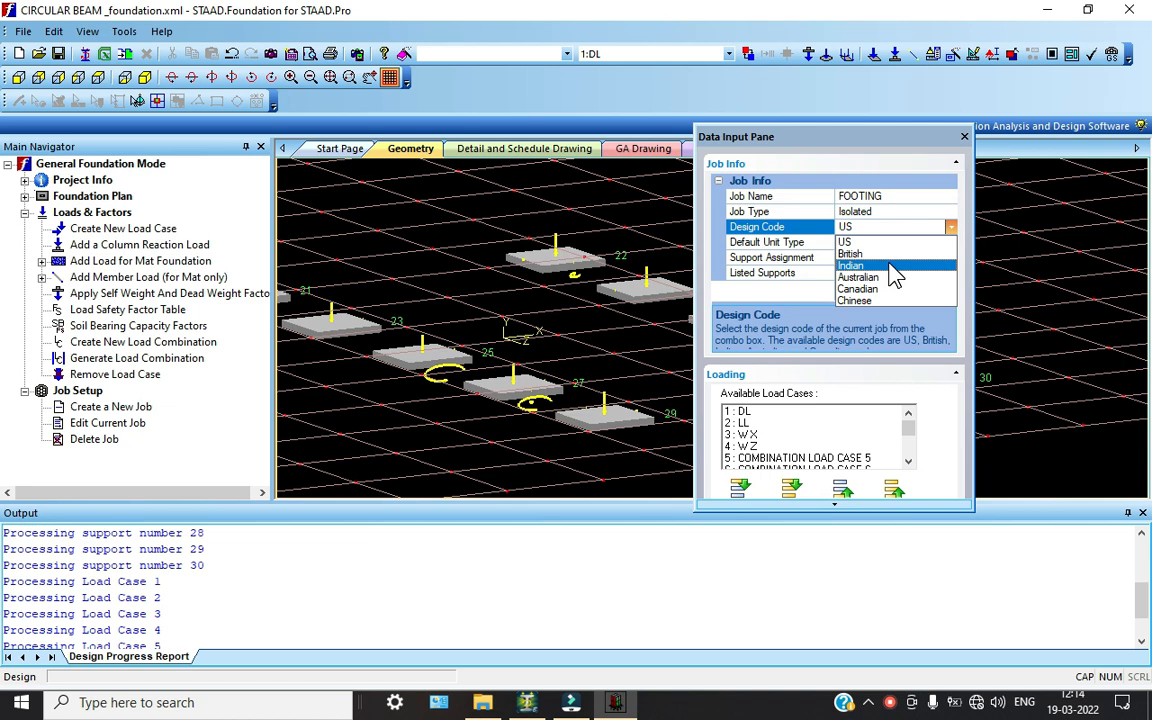
left_click(925, 259)
left_click(925, 242)
left_click(950, 242)
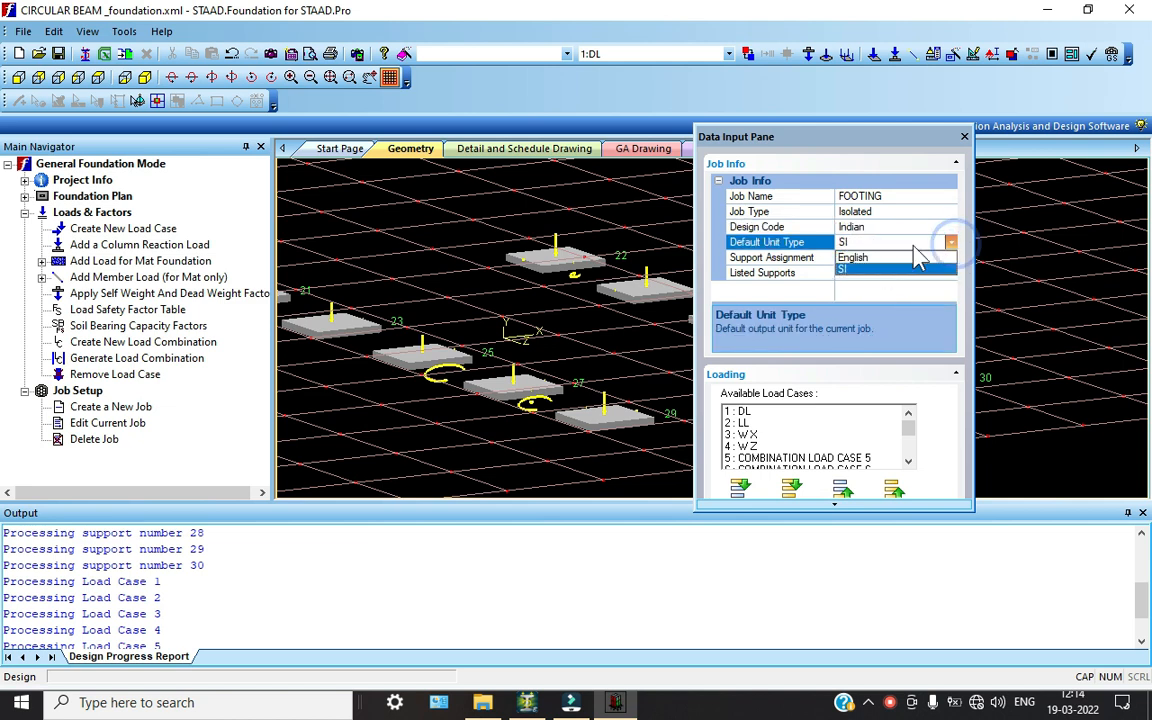
left_click(878, 273)
left_click(918, 257)
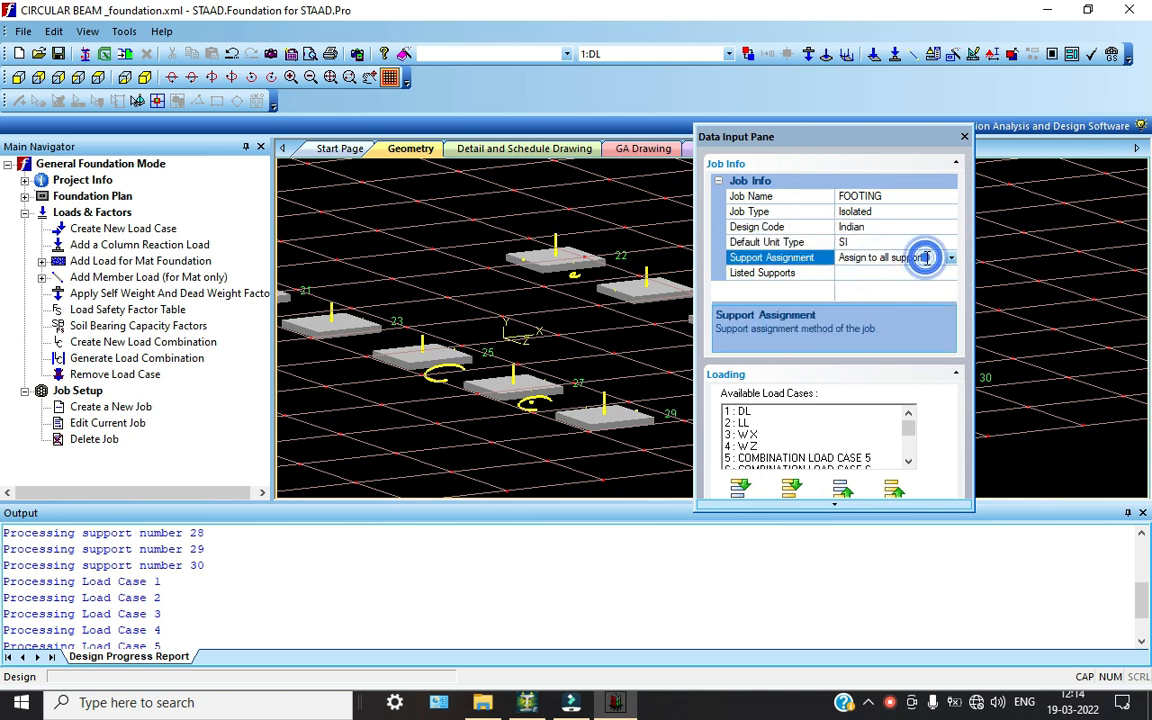
left_click(949, 258)
left_click(934, 273)
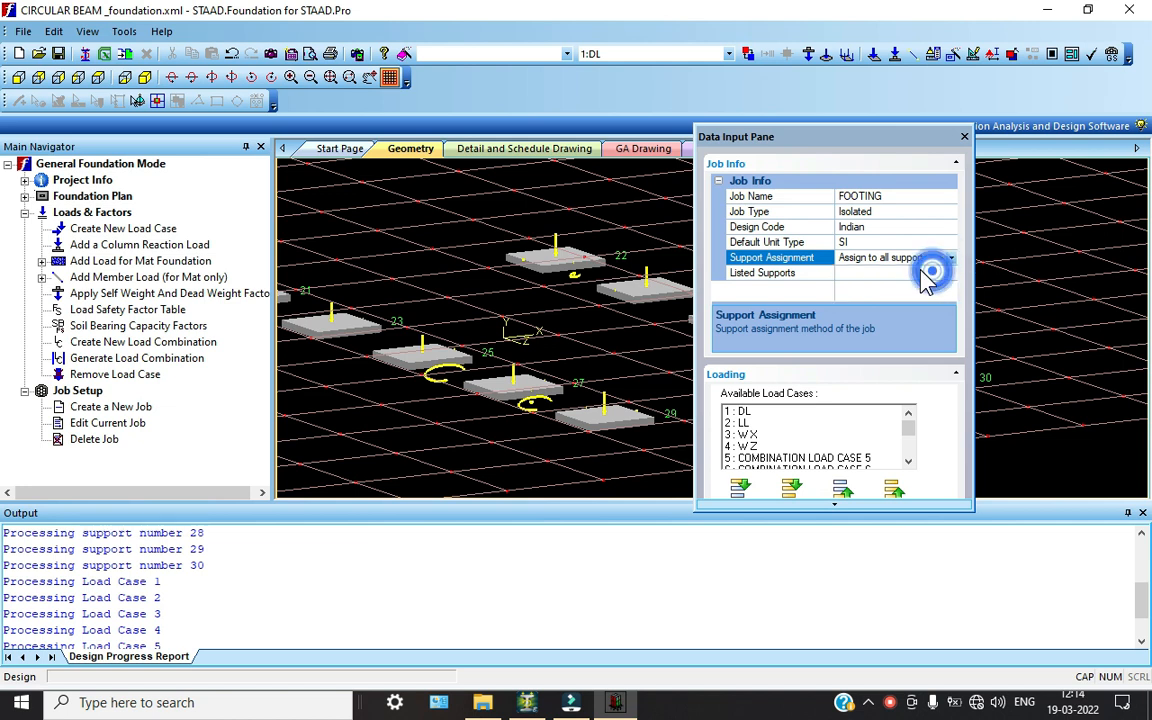
Add all available load cases to the FOOTING job and create it
left_click(790, 489)
left_click(818, 506)
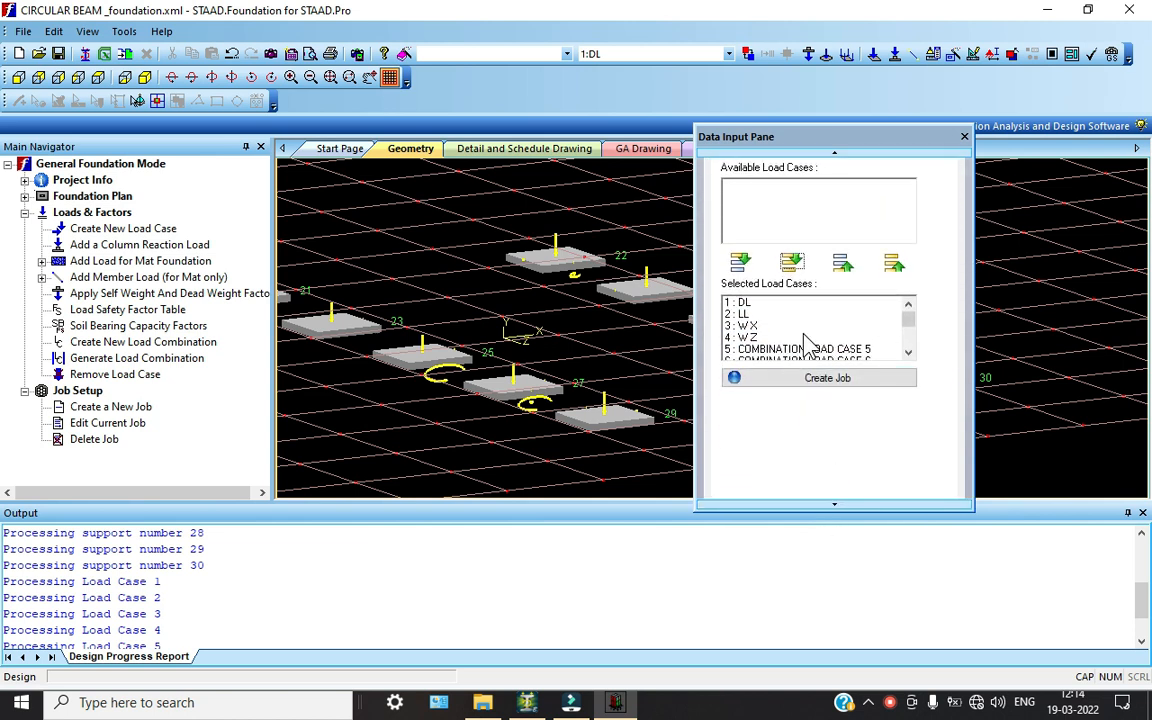
left_click(825, 380)
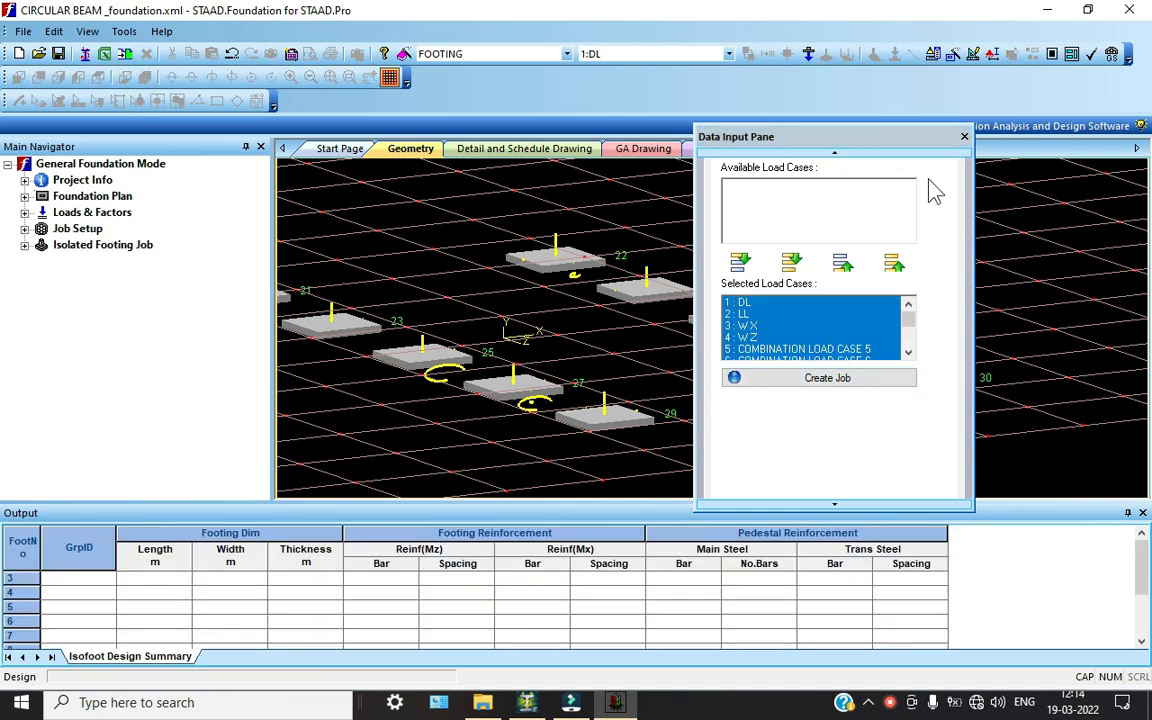
Set the minimum bar size to 8 in the isolated footing job's concrete and rebar design parameters
left_click_drag(883, 139, 1033, 150)
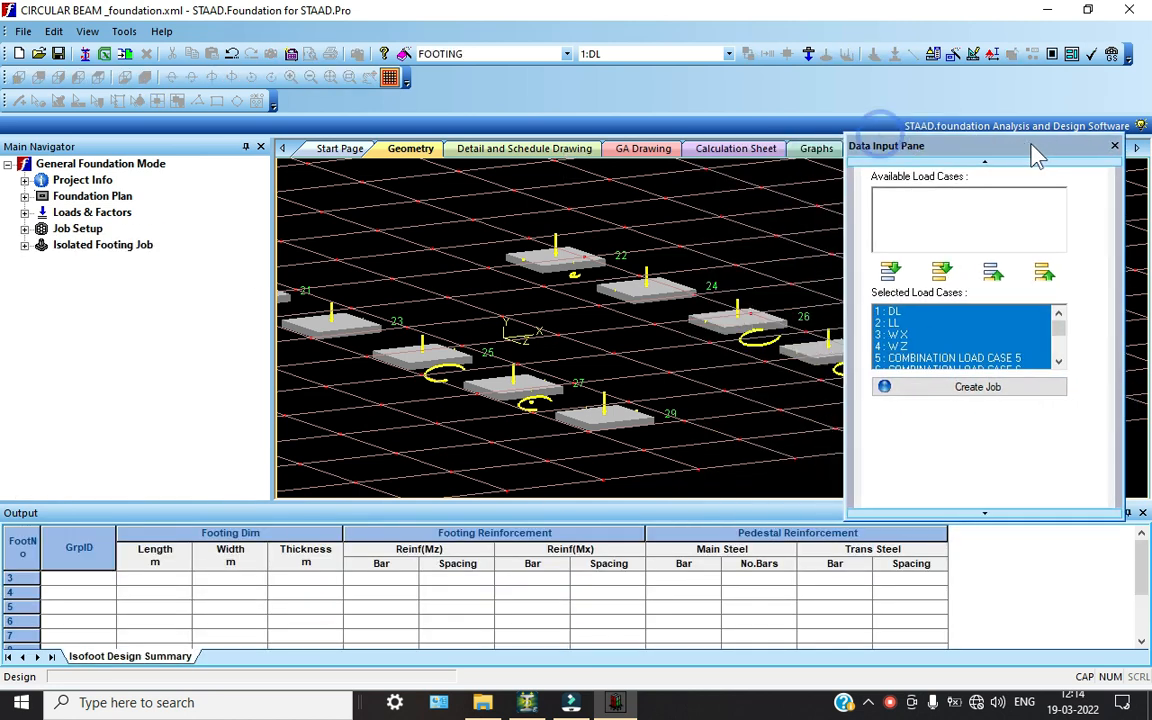
left_click(24, 246)
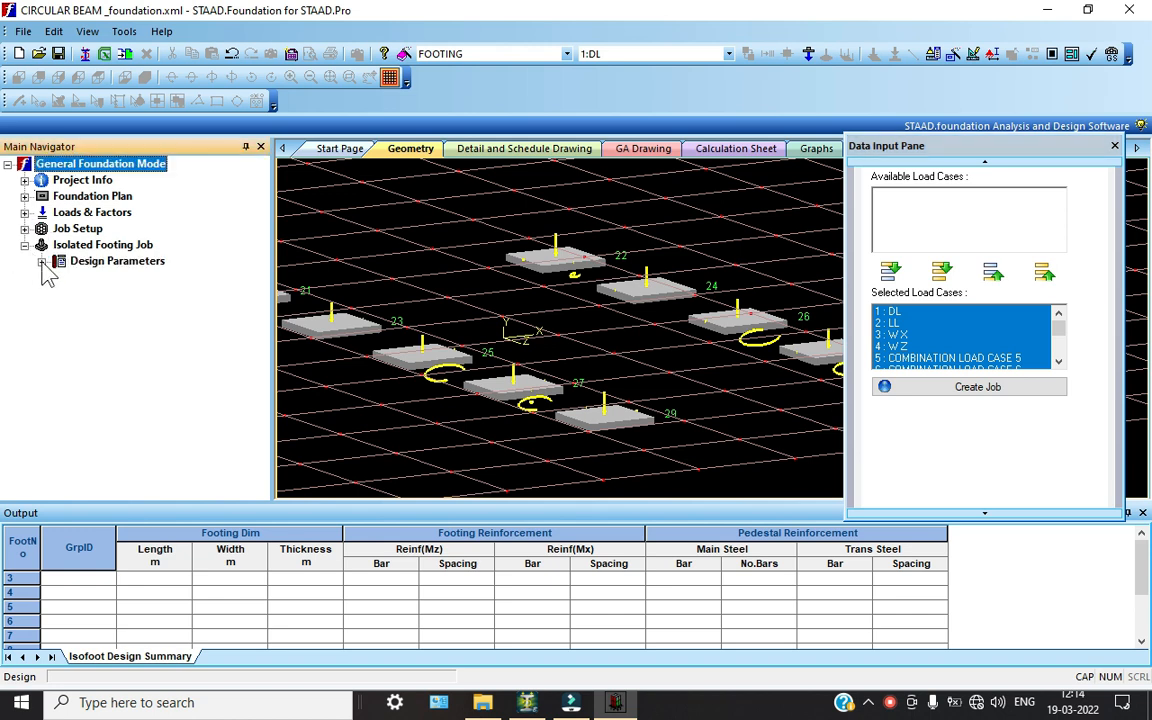
left_click(41, 261)
left_click(105, 277)
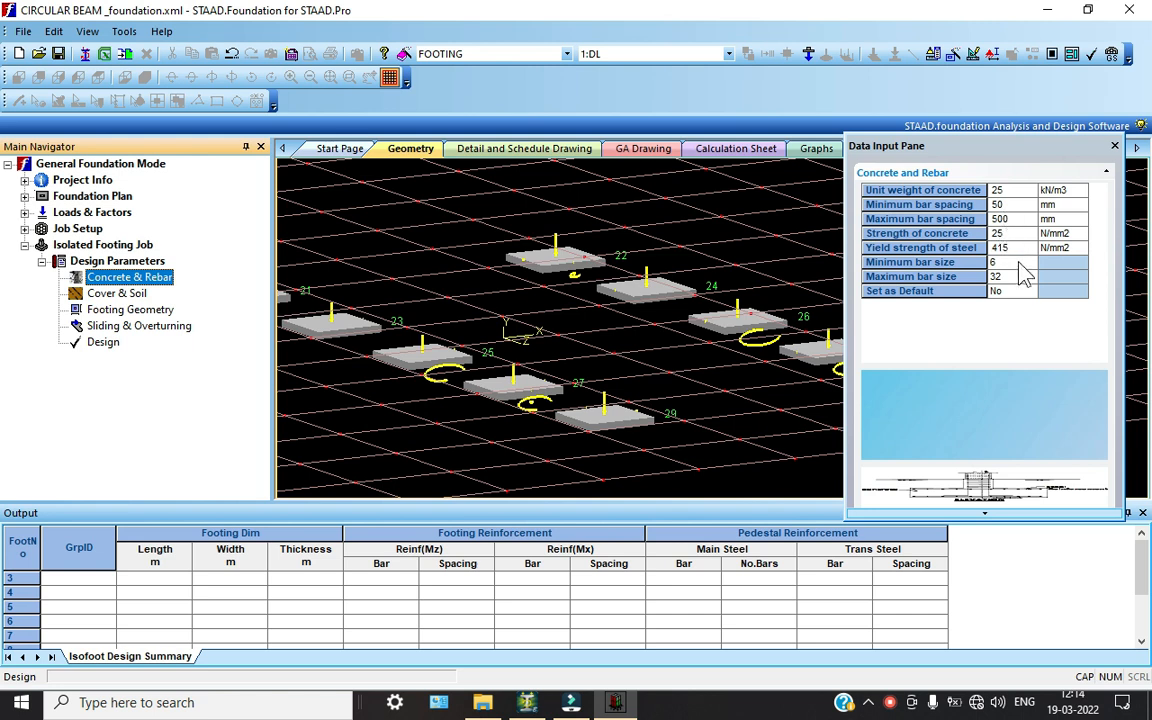
left_click(1007, 263)
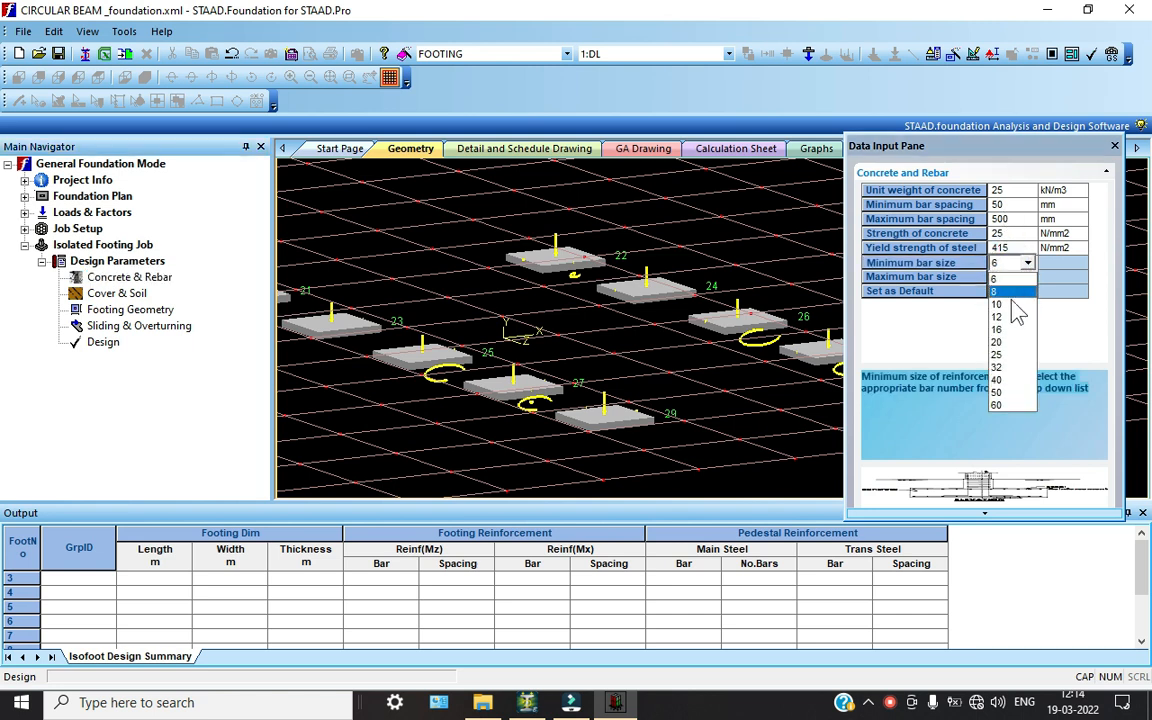
left_click(1012, 303)
left_click(1026, 263)
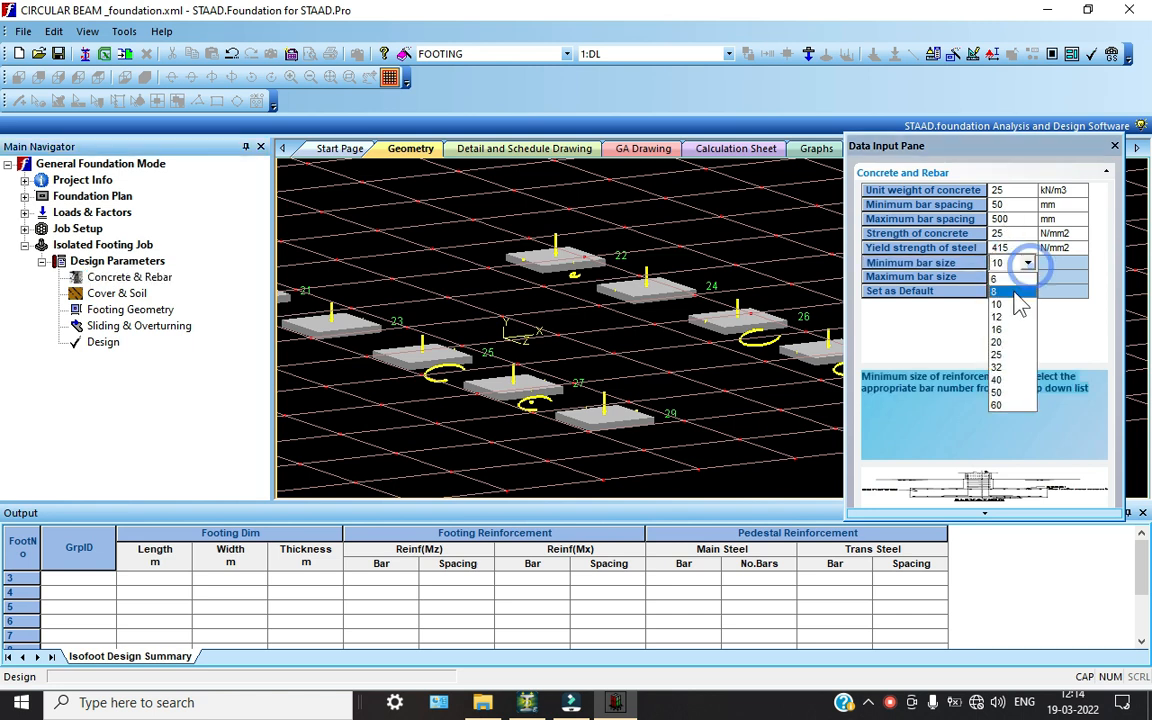
left_click(1012, 303)
left_click(1024, 263)
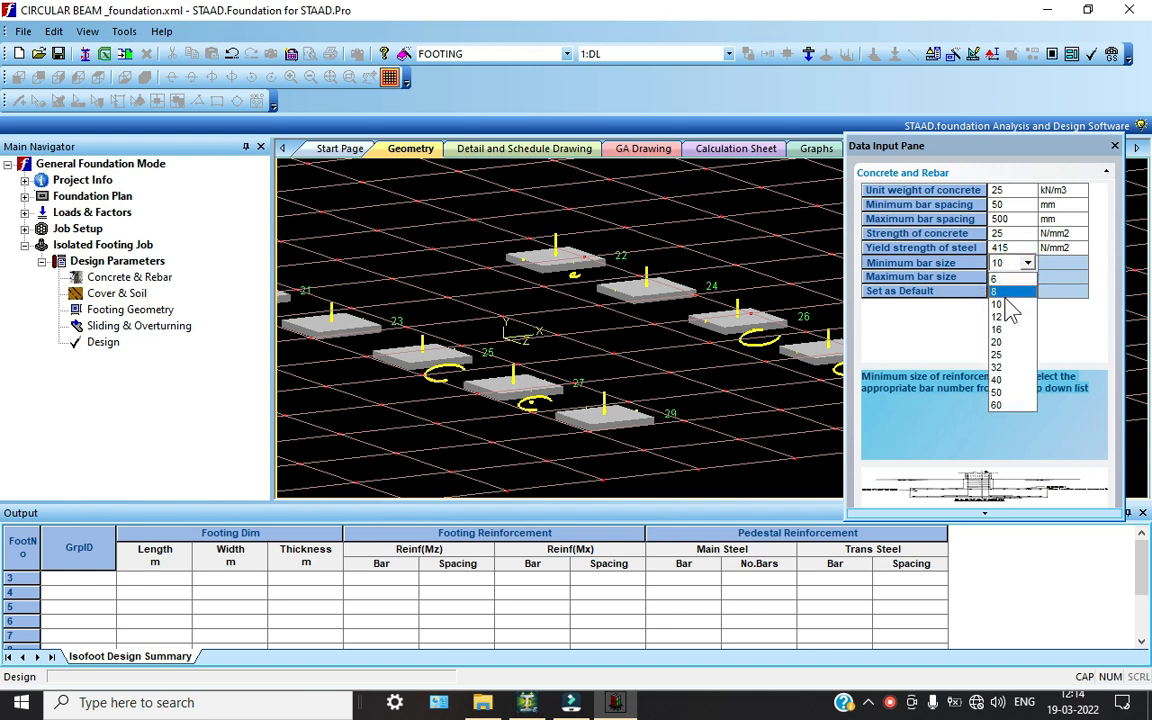
left_click(1018, 293)
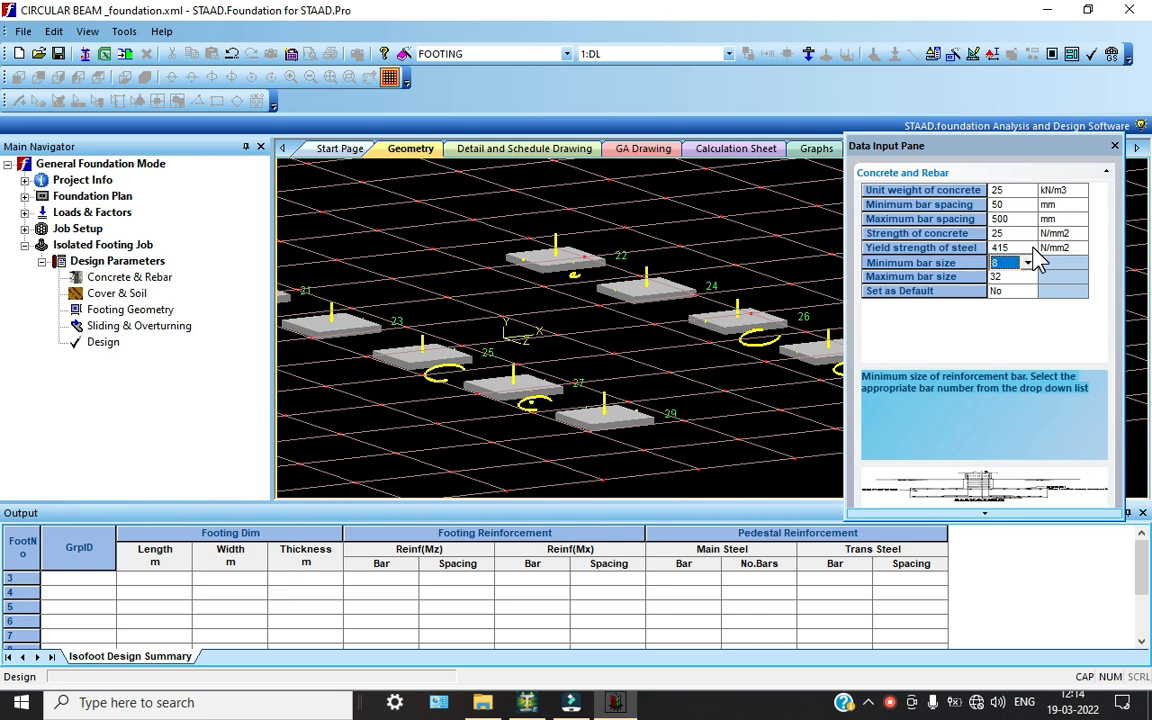
left_click(1028, 247)
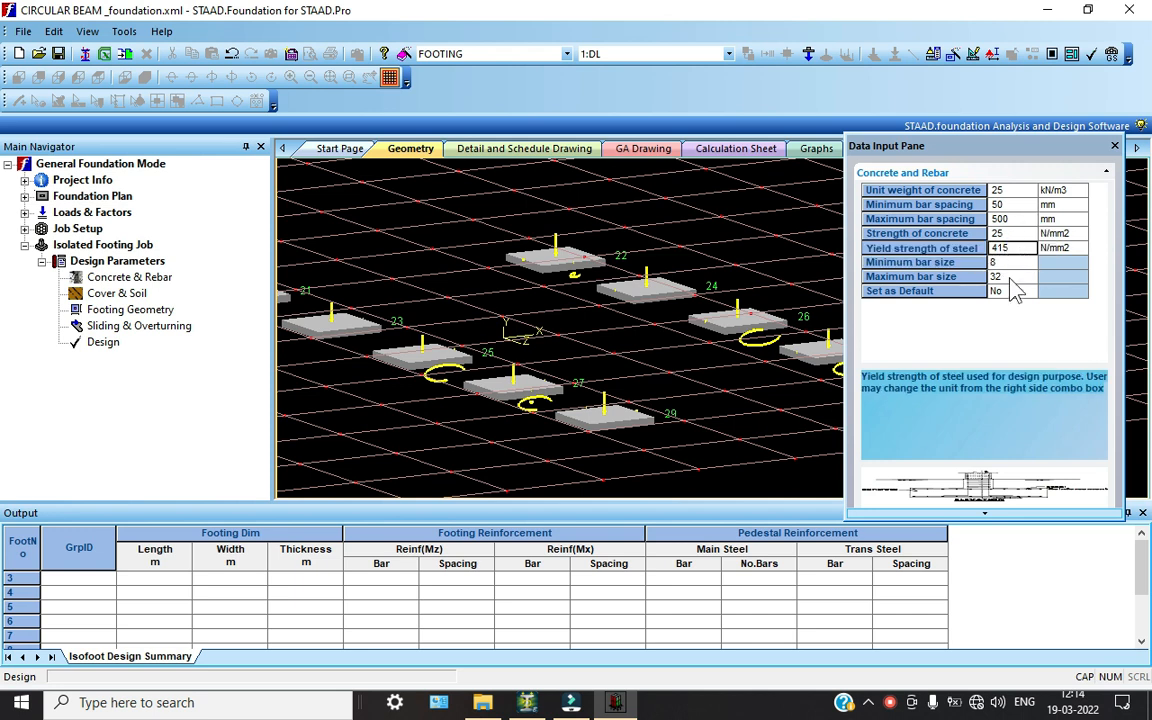
left_click(1015, 290)
left_click(1024, 292)
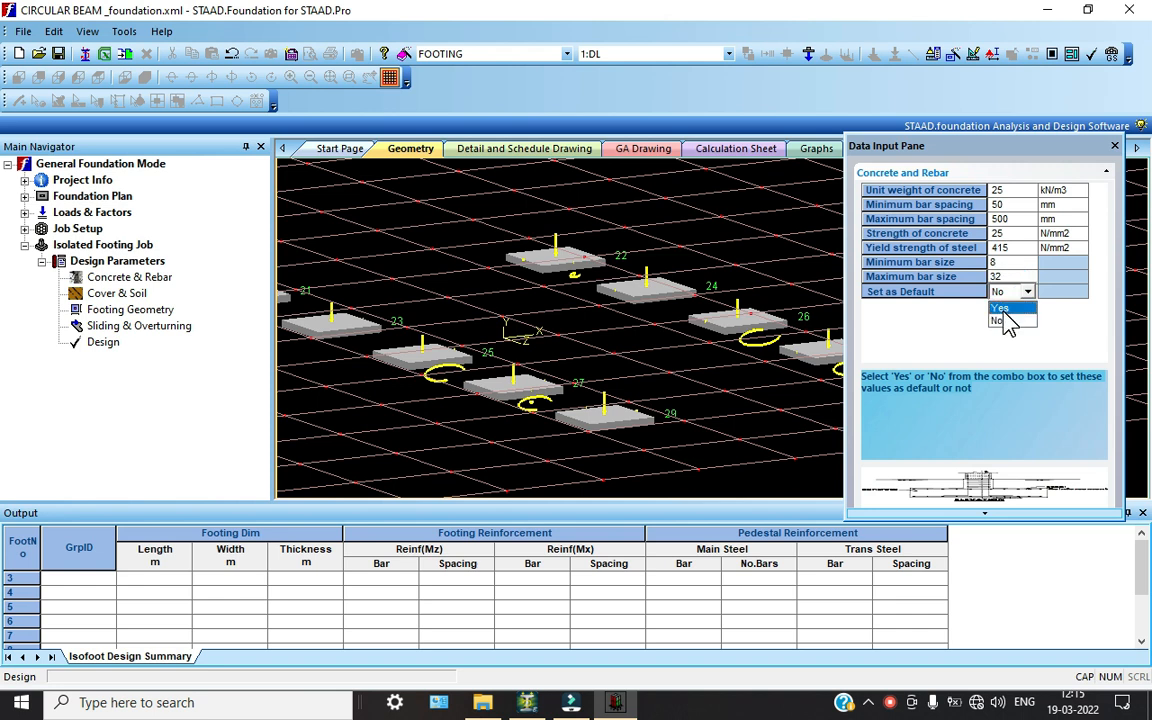
left_click(1000, 309)
left_click(1060, 318)
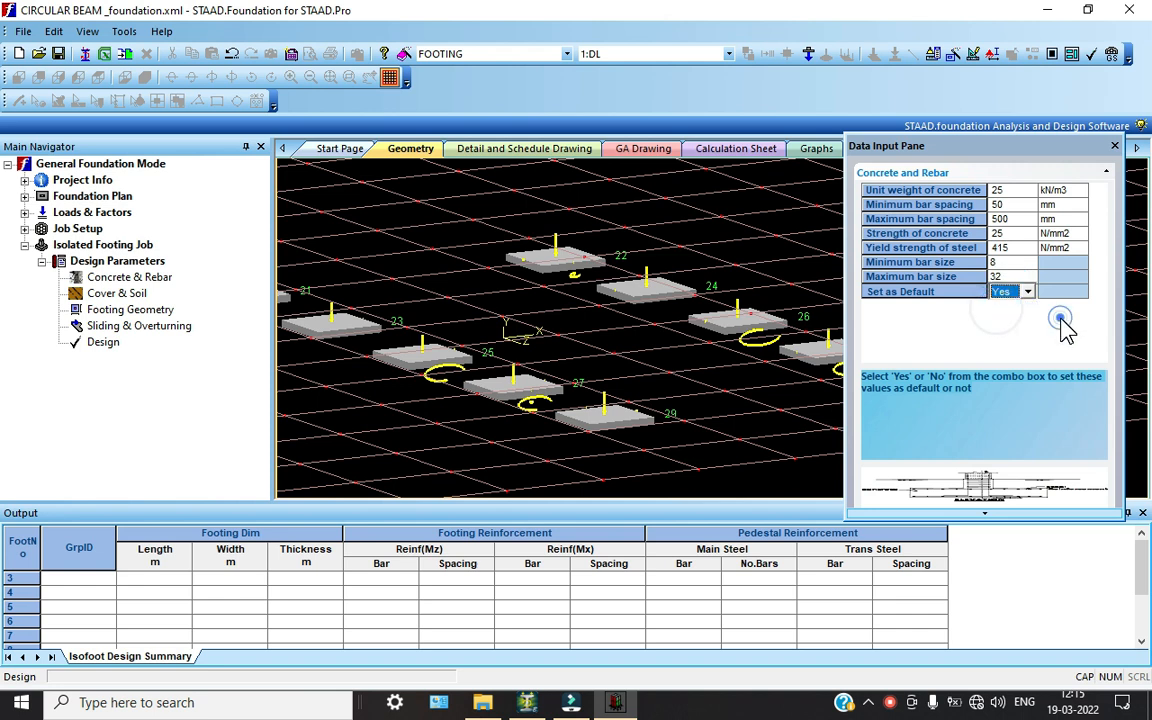
left_click(1027, 291)
left_click(1000, 318)
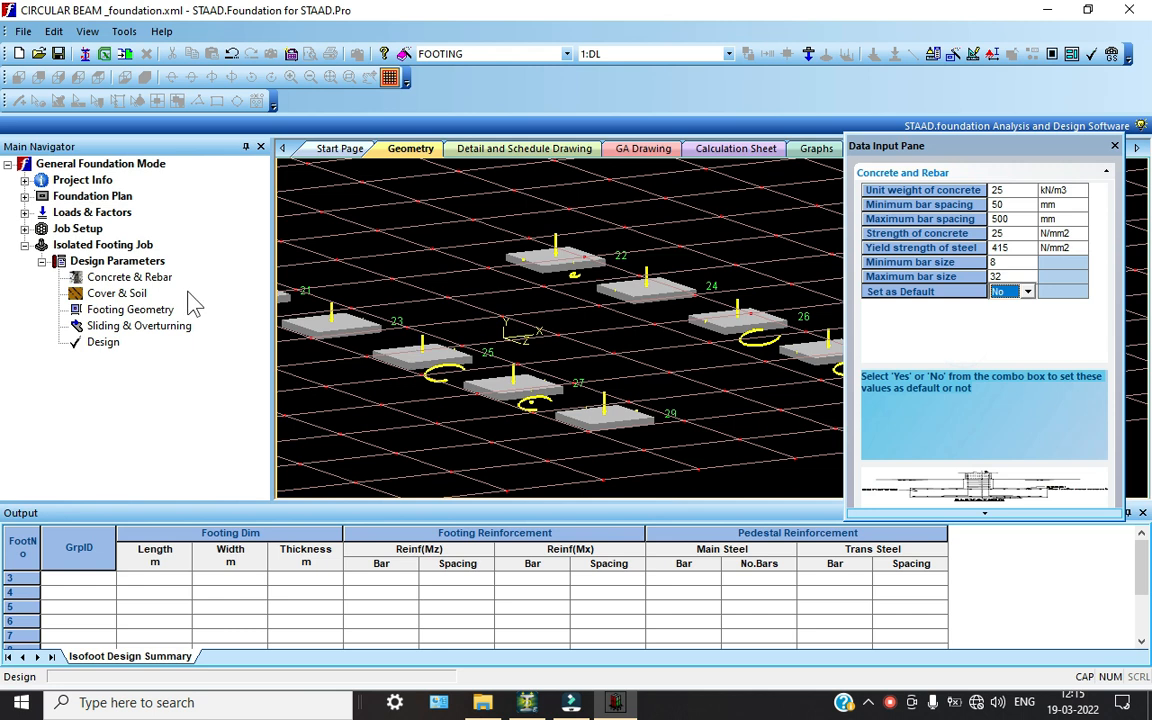
Keep the soil type at Drained Condition and set the footing geometry's footing type to Sloped
left_click(117, 293)
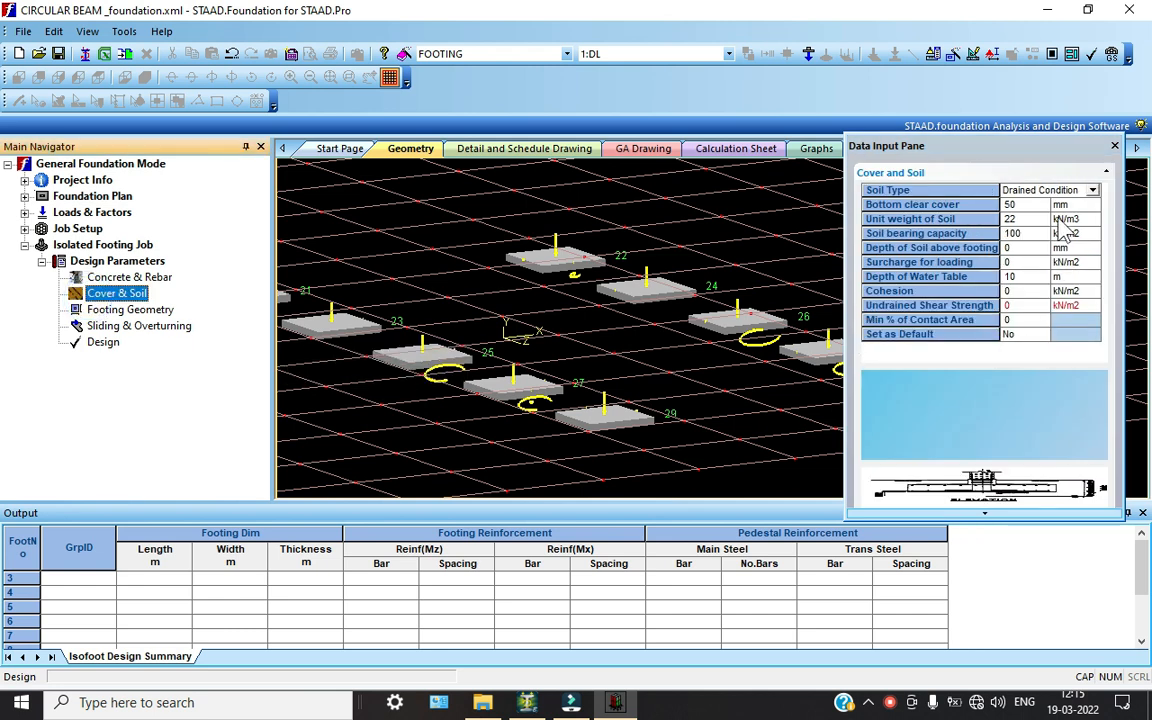
left_click(1092, 190)
left_click(1092, 190)
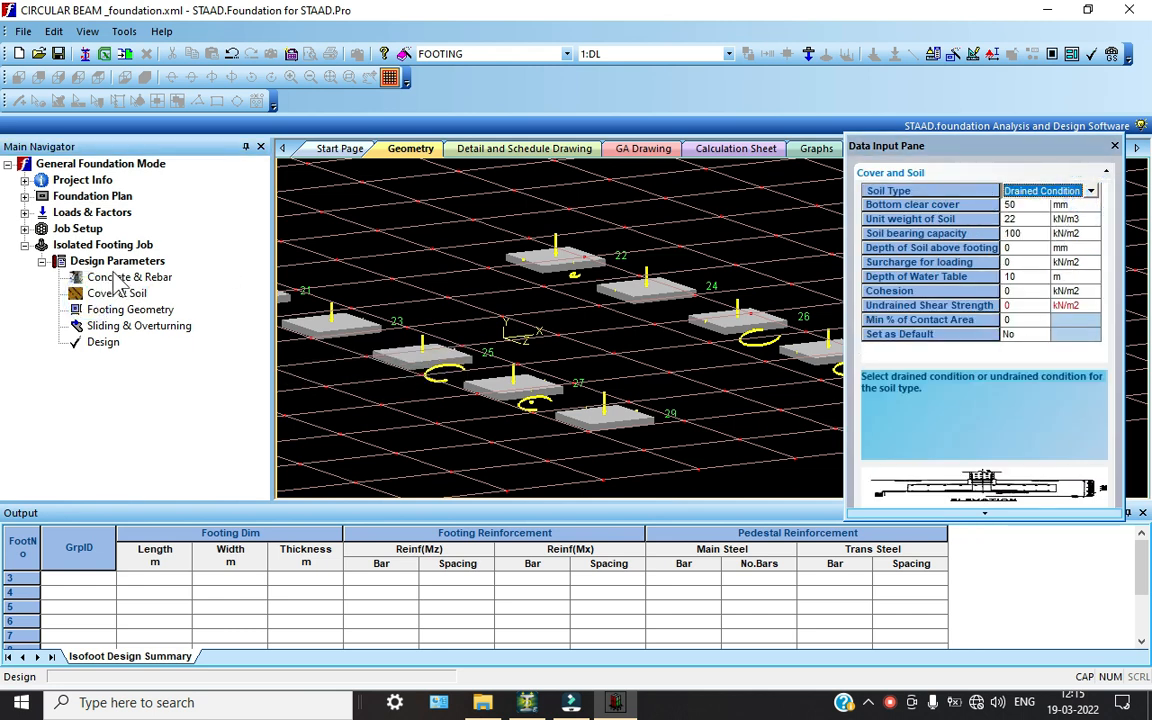
left_click(125, 310)
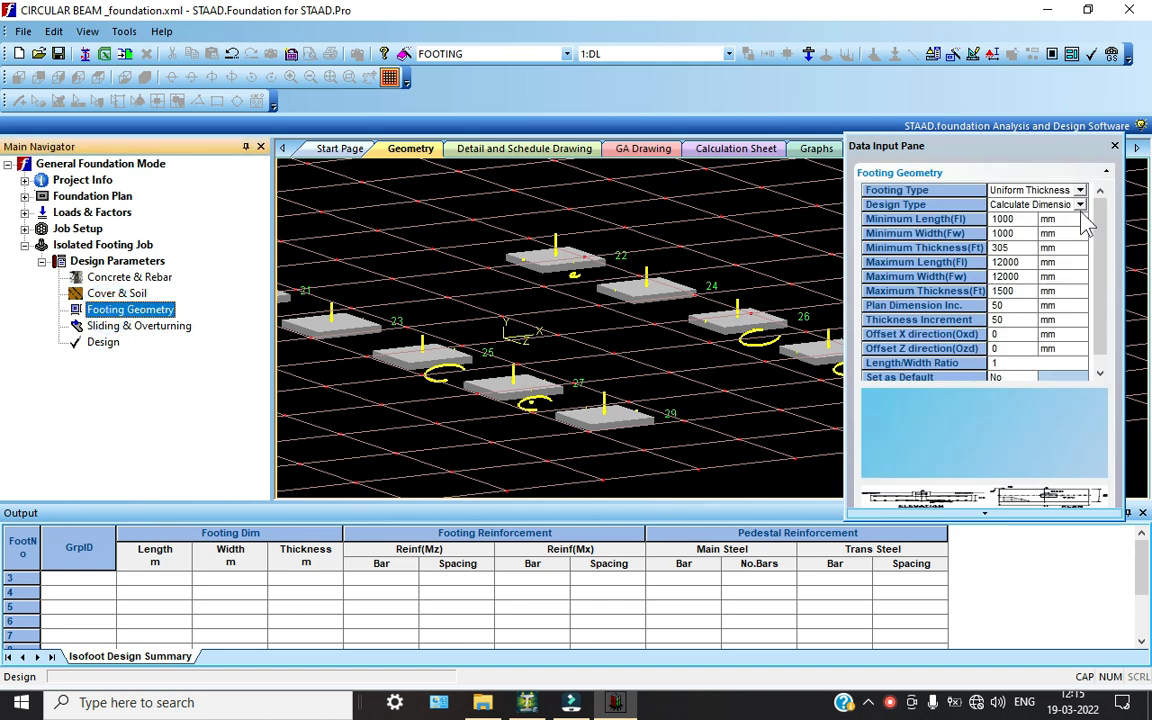
left_click(1080, 190)
left_click(1050, 220)
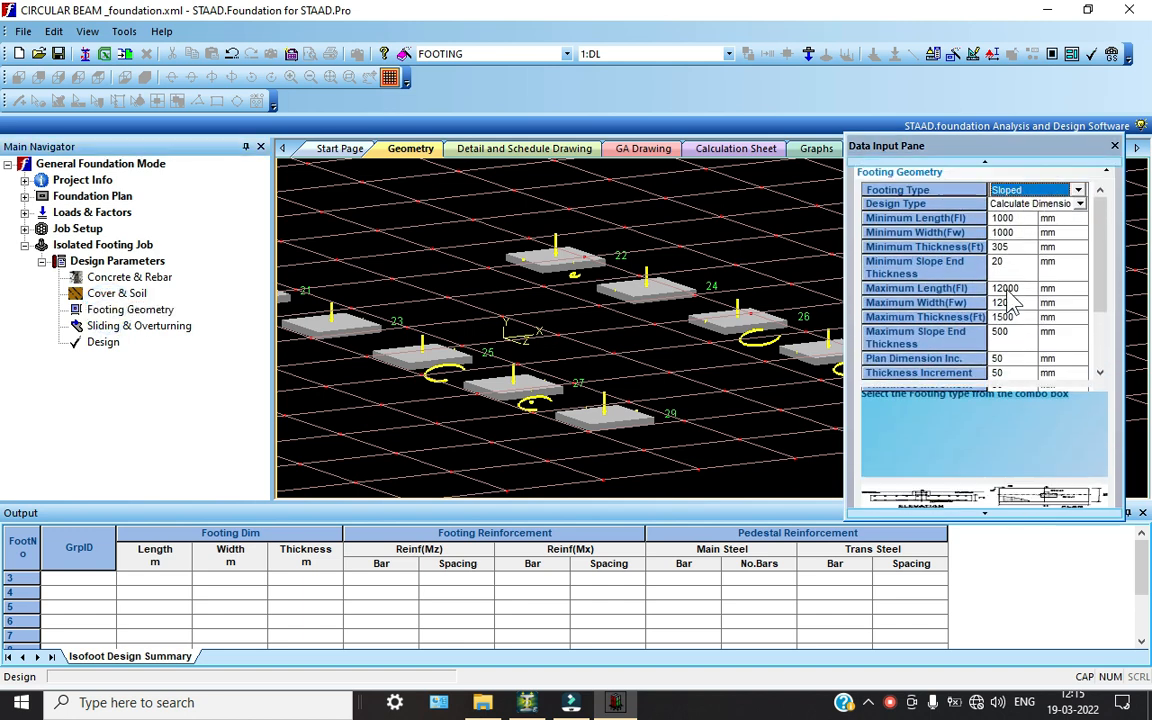
mouse_move(1100, 252)
left_mouse_down()
mouse_move(1098, 326)
mouse_move(1101, 254)
left_mouse_up()
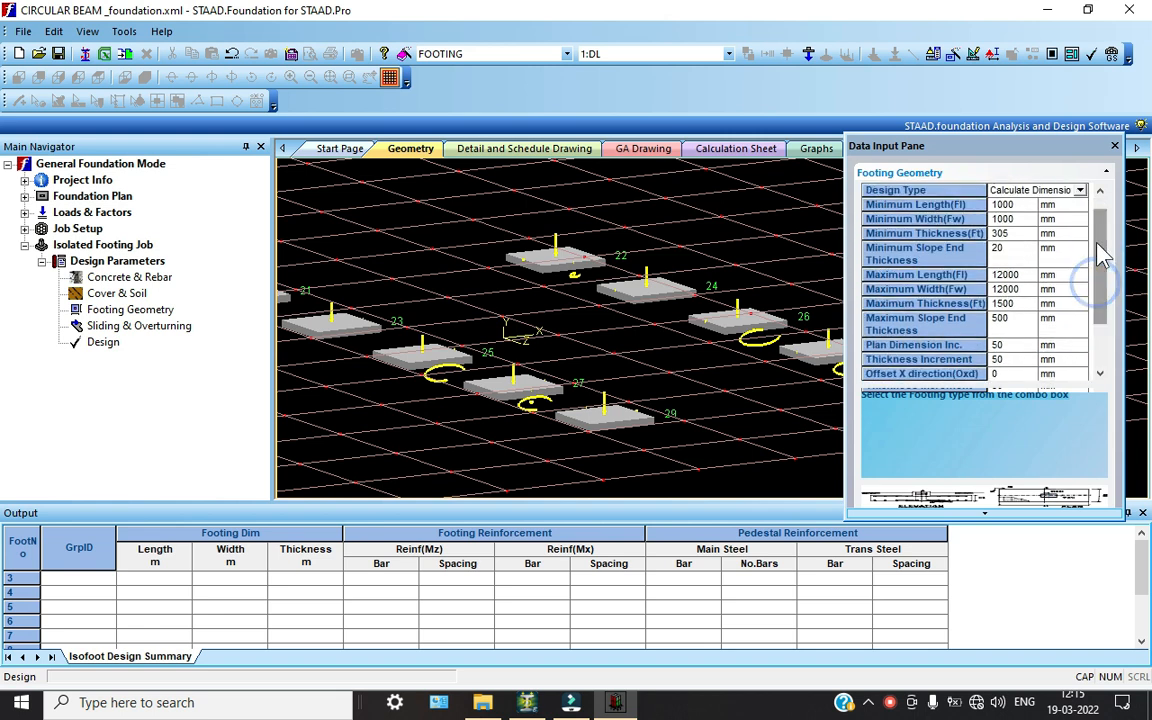
scroll(980, 405, "down", 5)
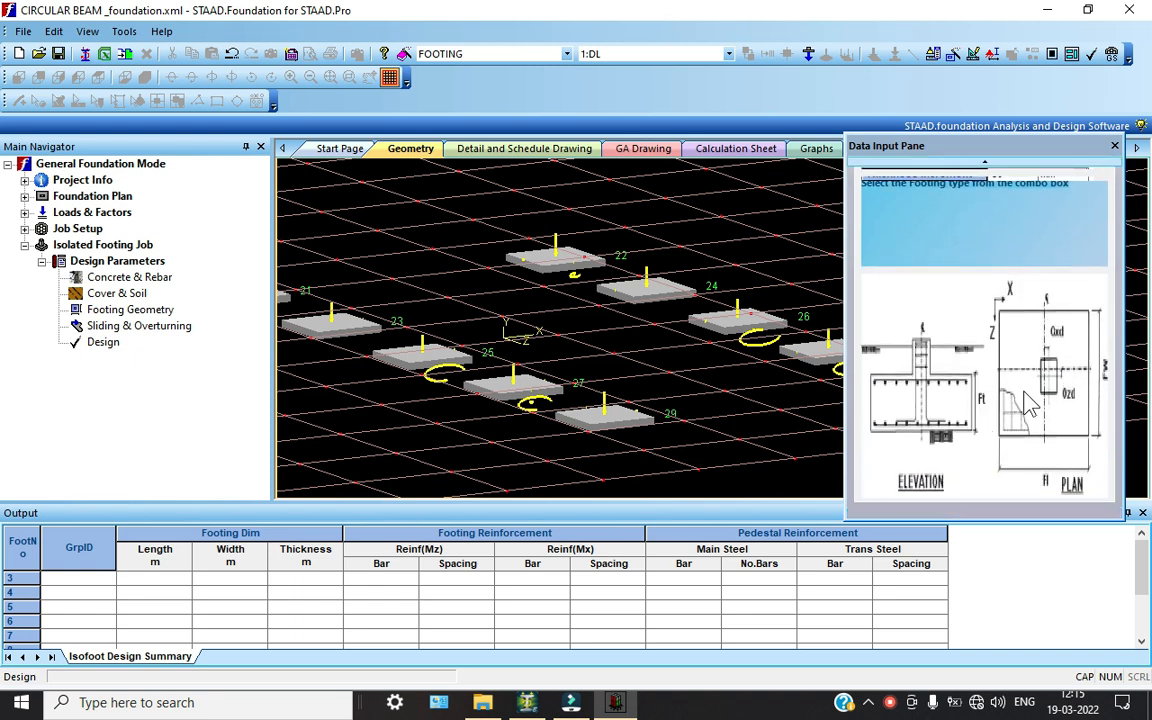
Check the sliding and overturning parameters and run the analysis and design of the isolated footings
left_click(118, 326)
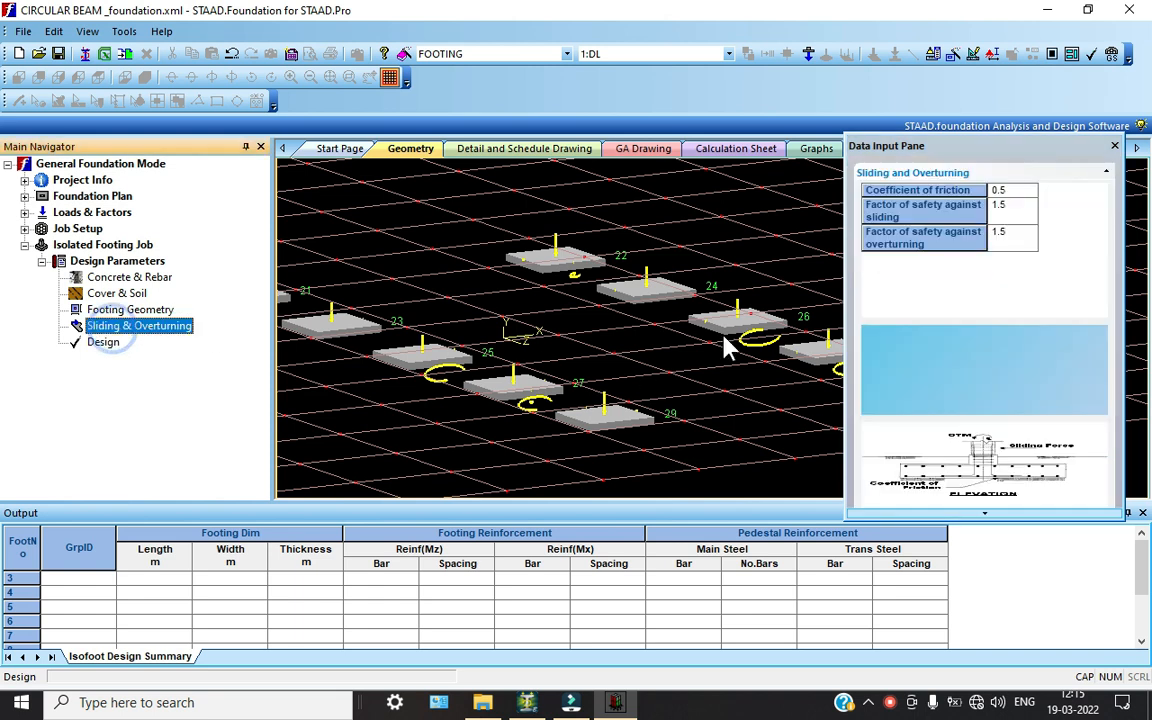
left_click(99, 343)
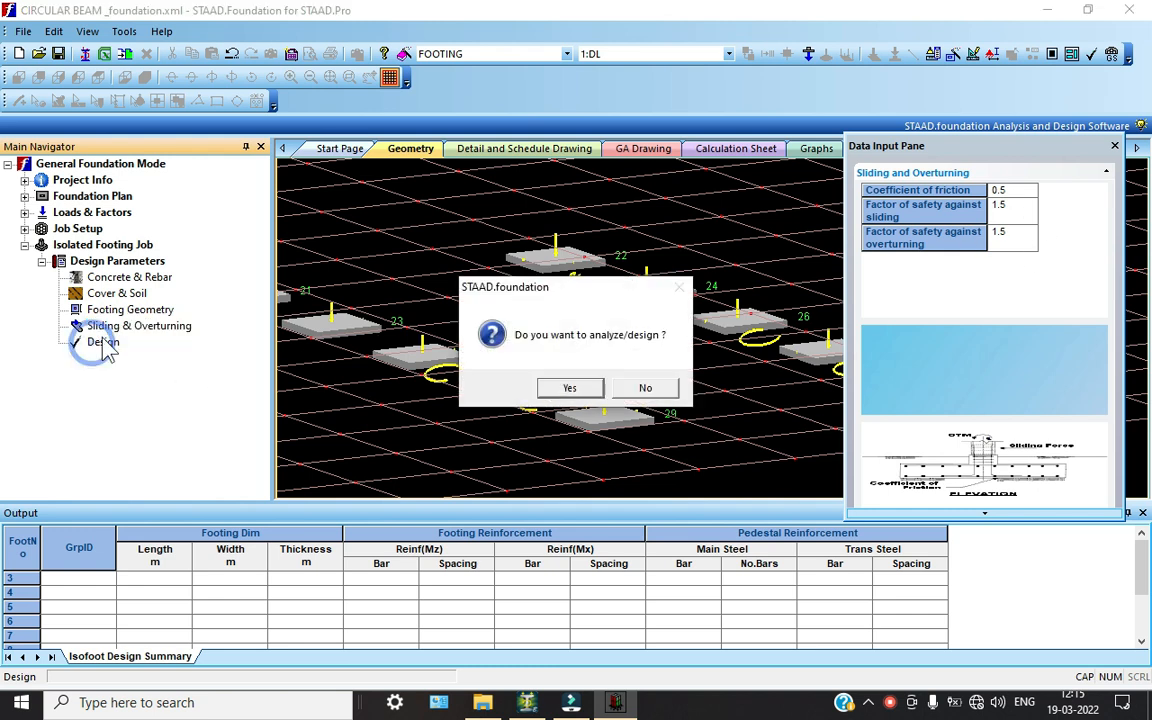
left_click(550, 388)
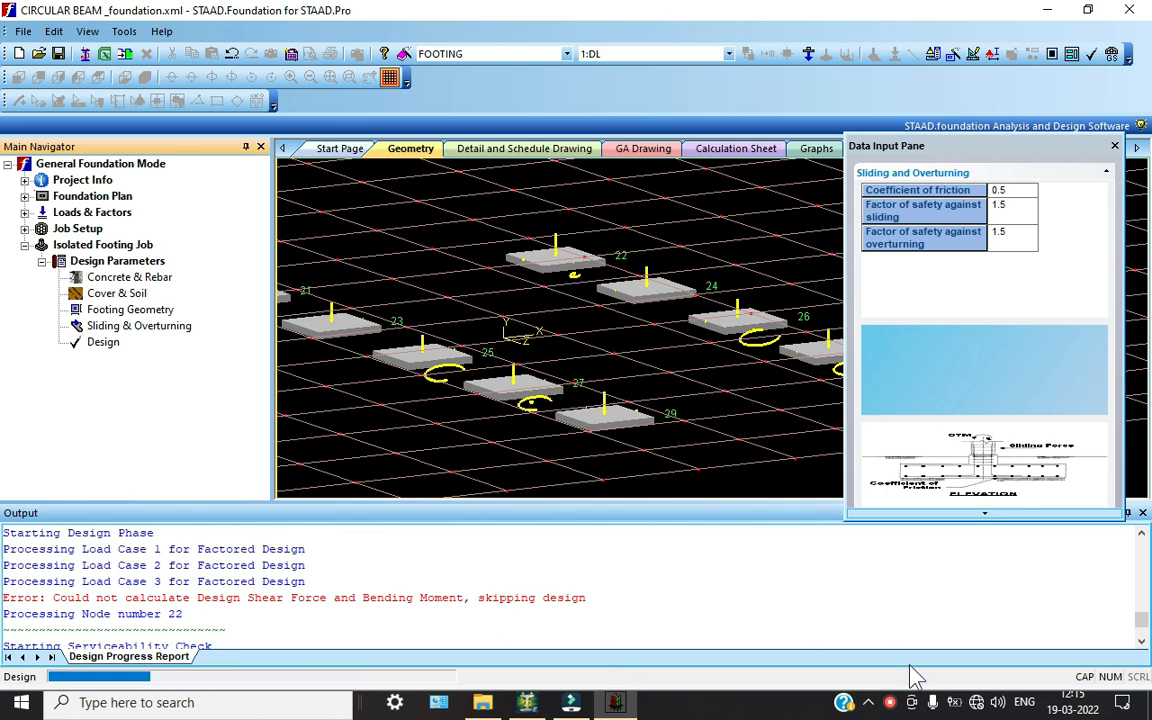
left_click(890, 703)
left_click(916, 648)
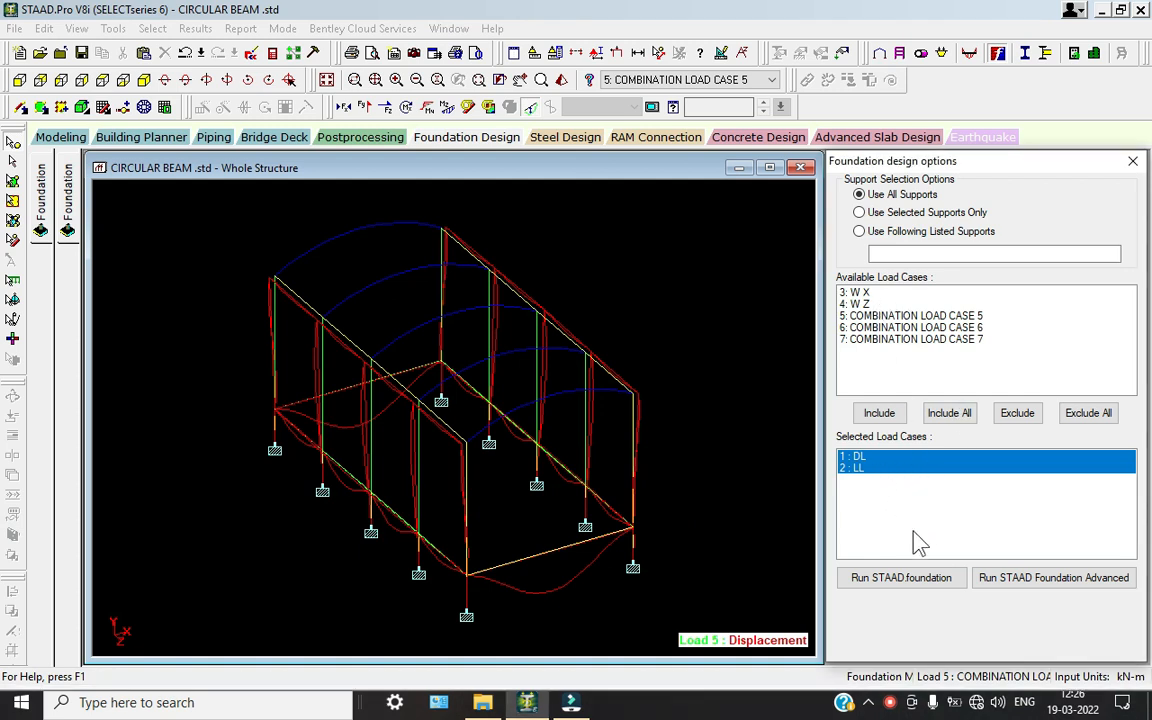
Run STAAD.foundation for all supports with load cases DL and LL, and generate service and ultimate load combinations from the INDIAN table
left_click(898, 587)
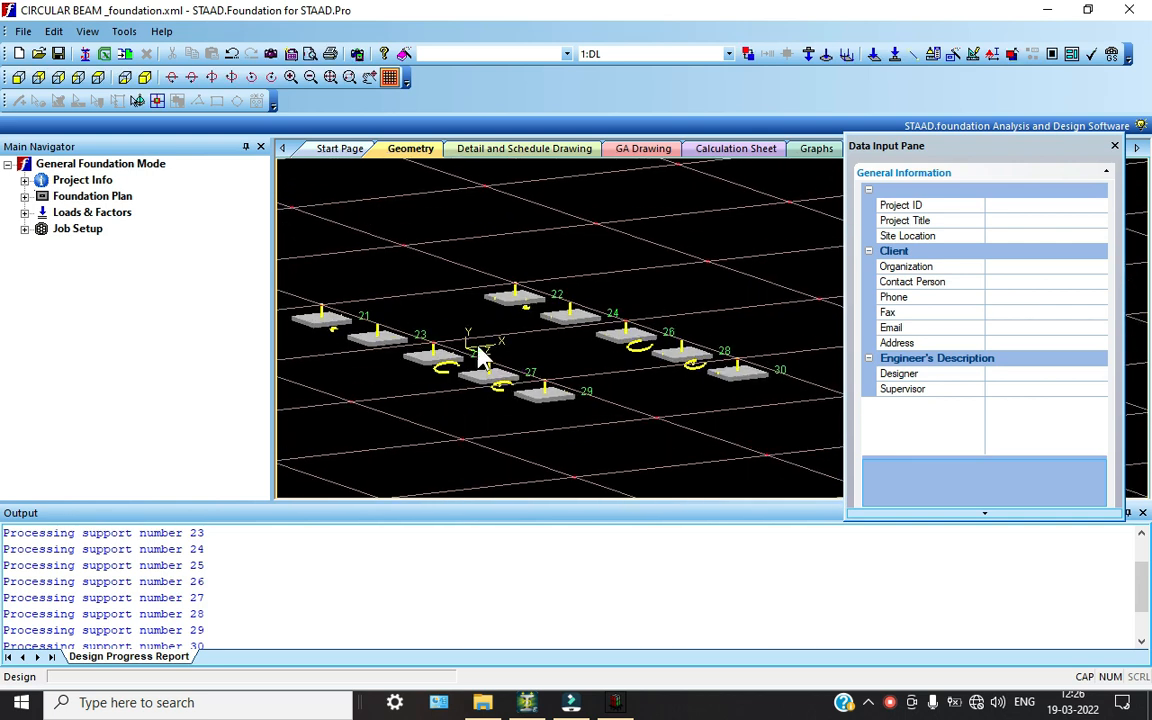
left_click(25, 213)
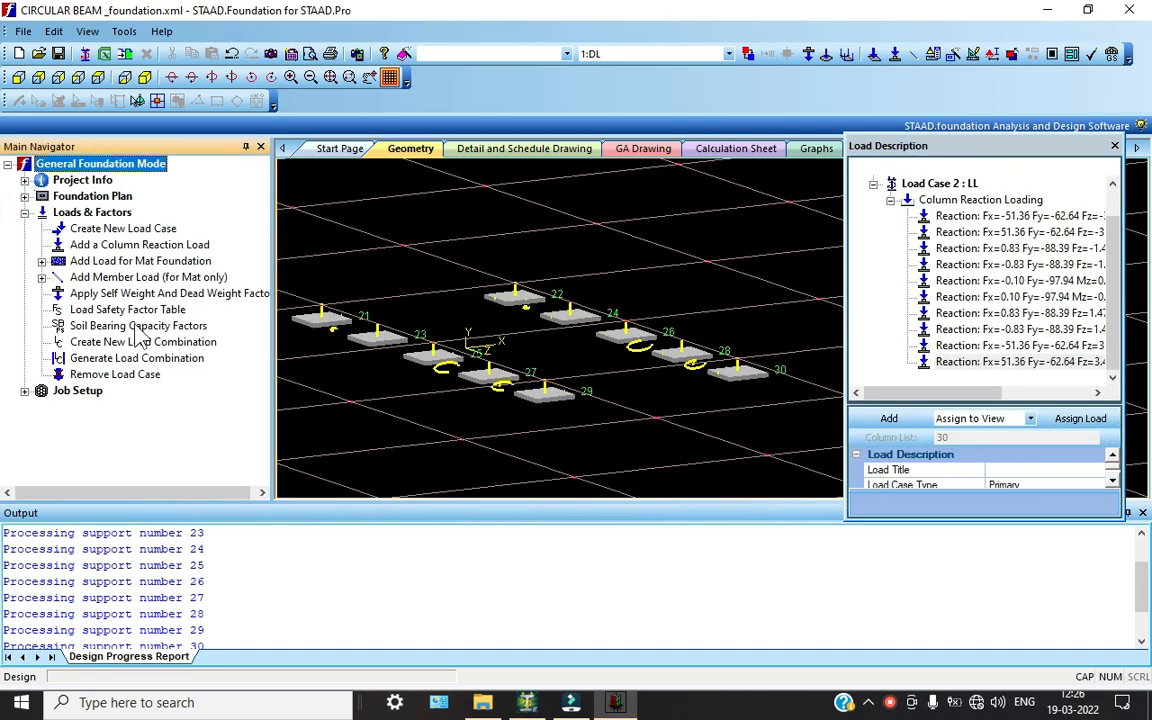
left_click(137, 359)
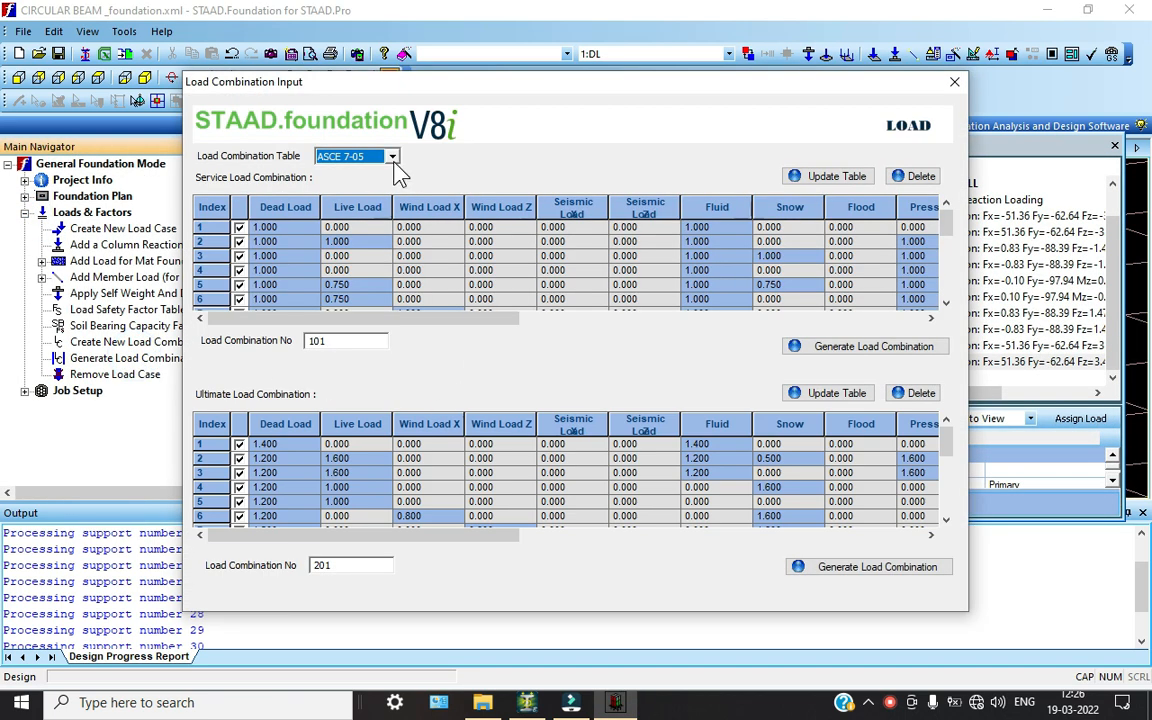
left_click(392, 157)
left_click(372, 191)
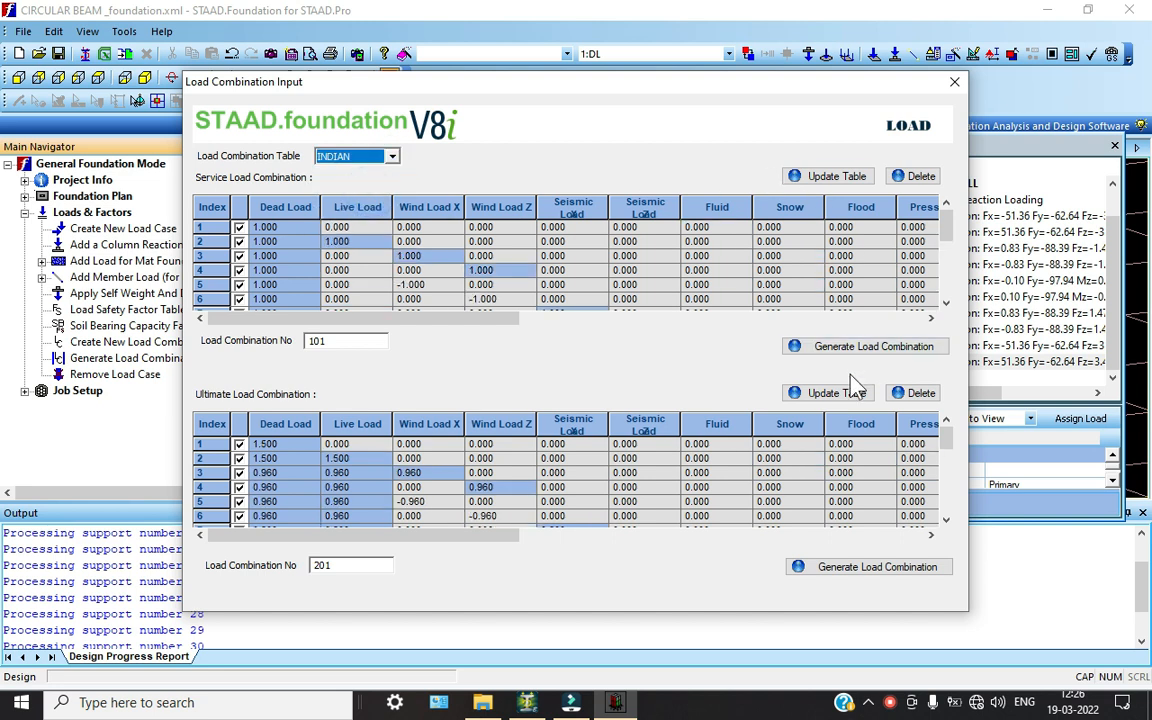
left_click(843, 347)
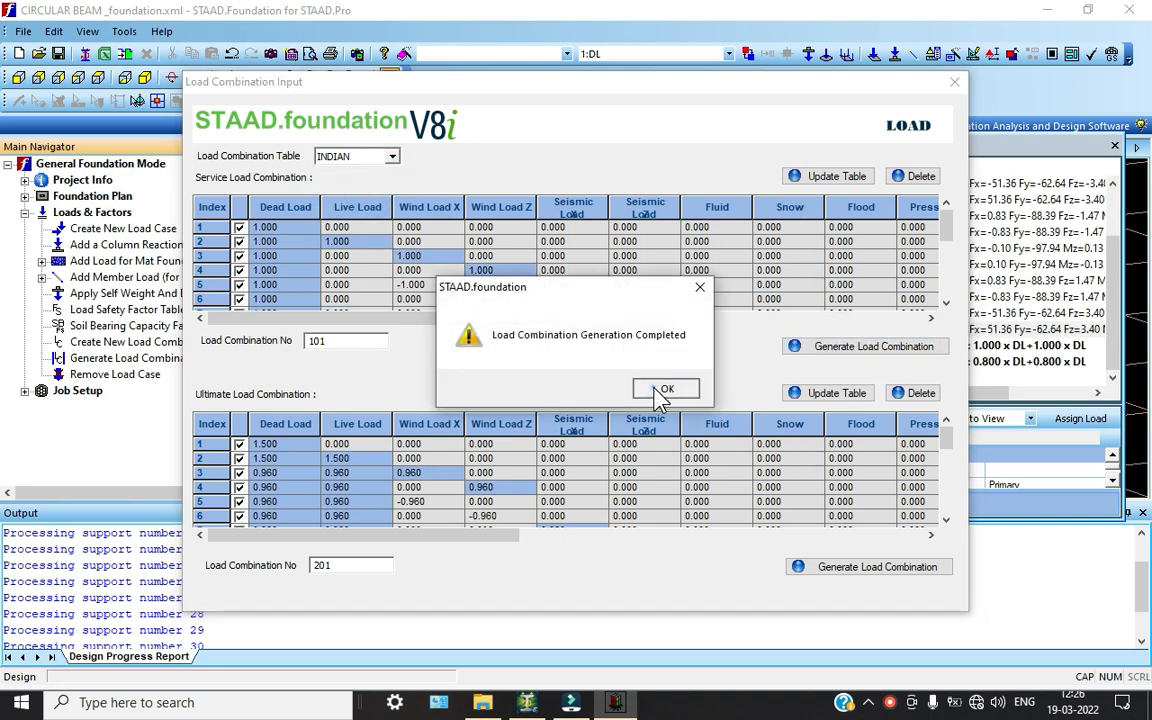
left_click(664, 389)
left_click(818, 567)
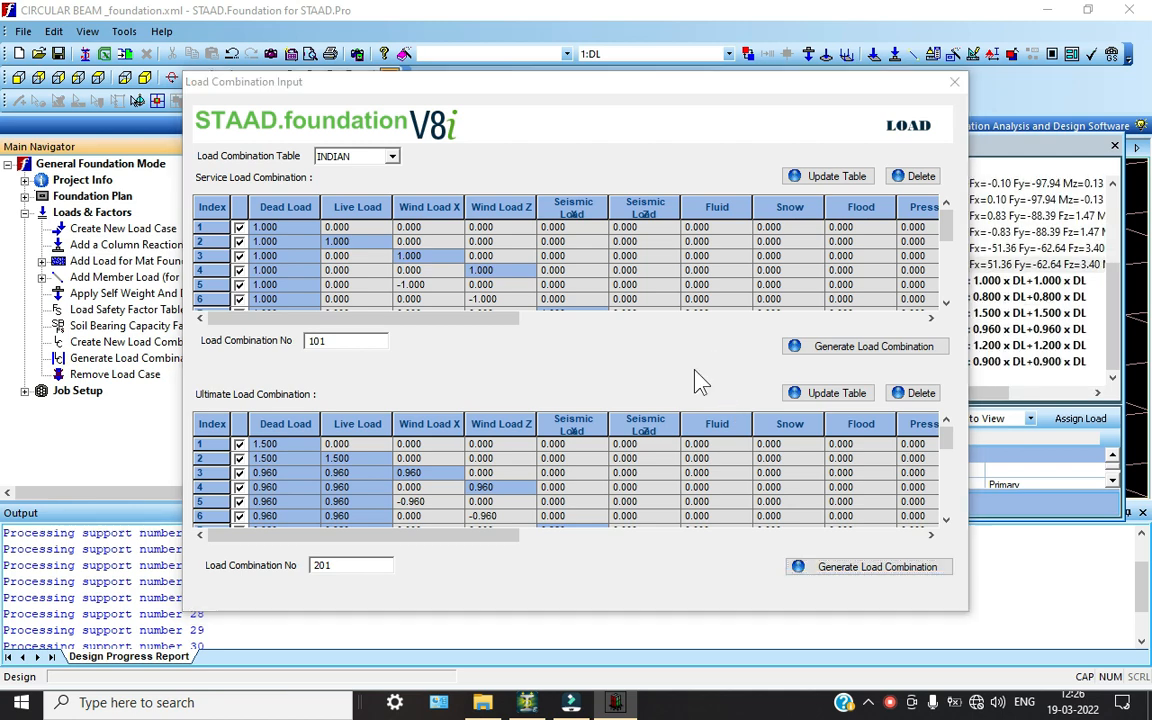
left_click(670, 389)
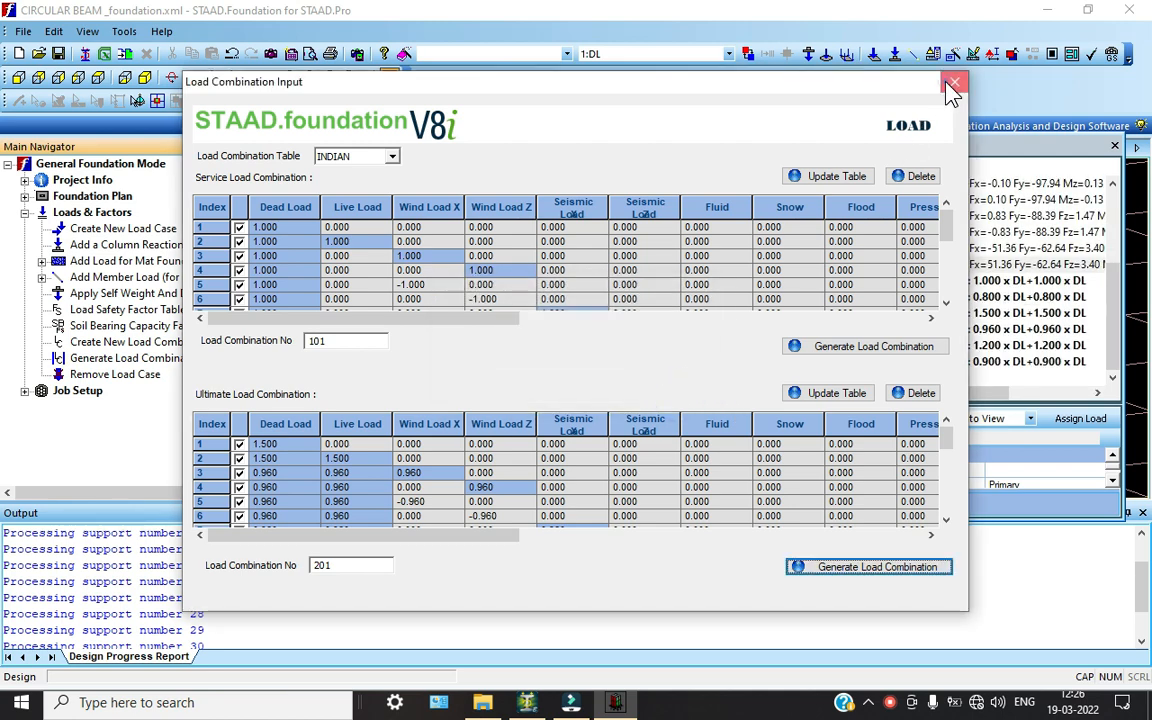
left_click(954, 84)
Start a new Isolated job named FOOTING with the Indian design code and SI default units
left_click(25, 391)
left_click(95, 407)
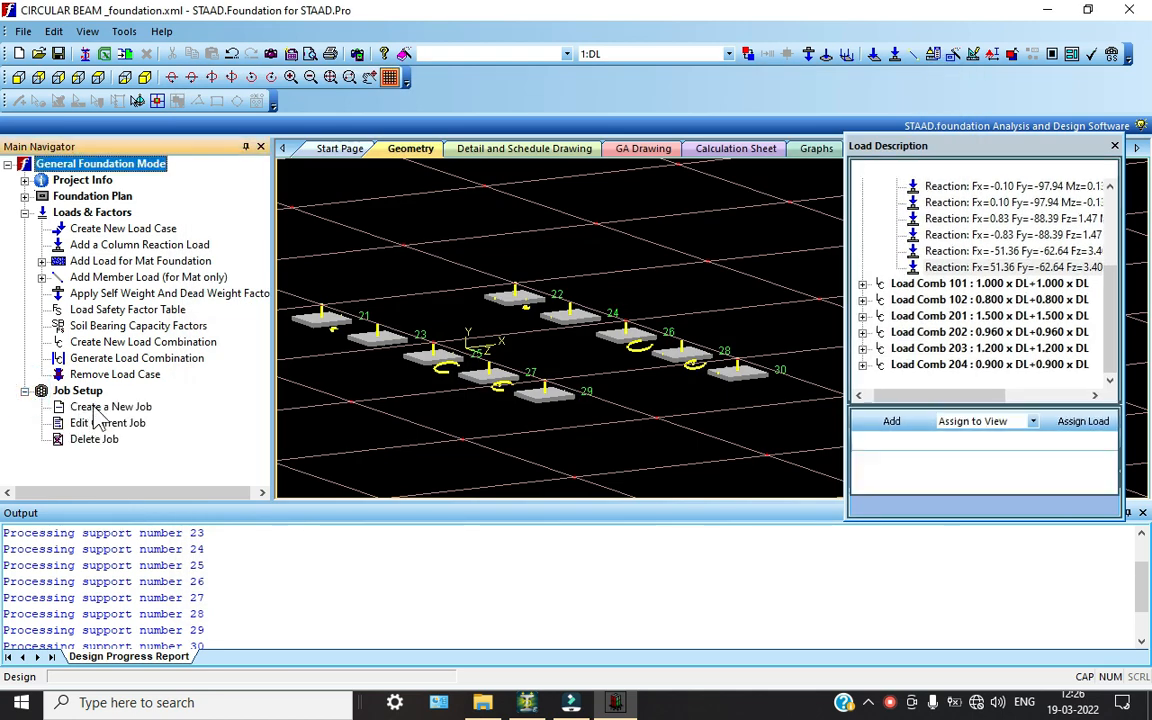
left_click(1066, 206)
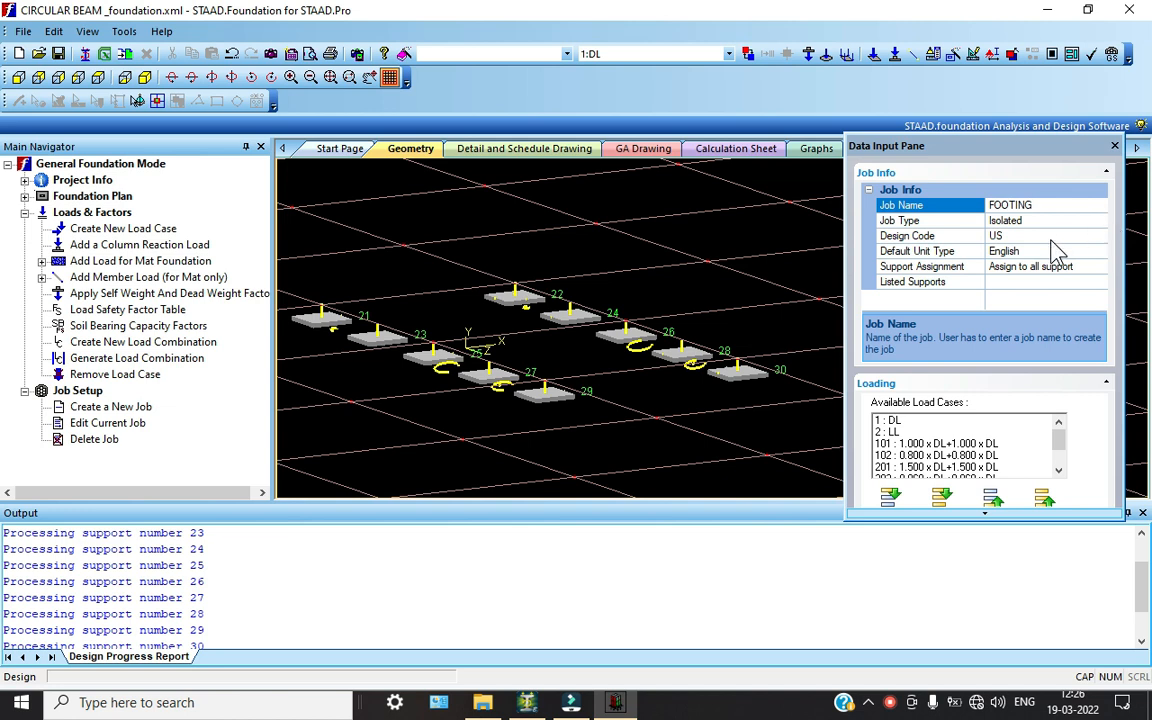
left_click(1100, 236)
left_click(1041, 275)
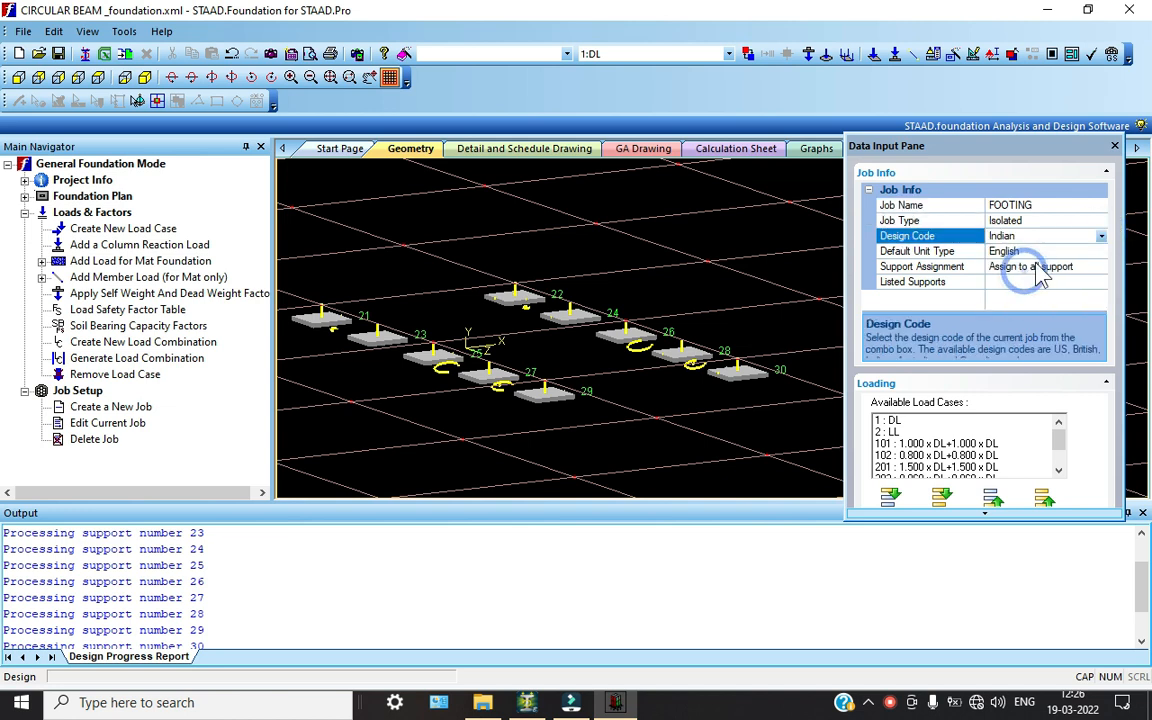
double_click(1094, 249)
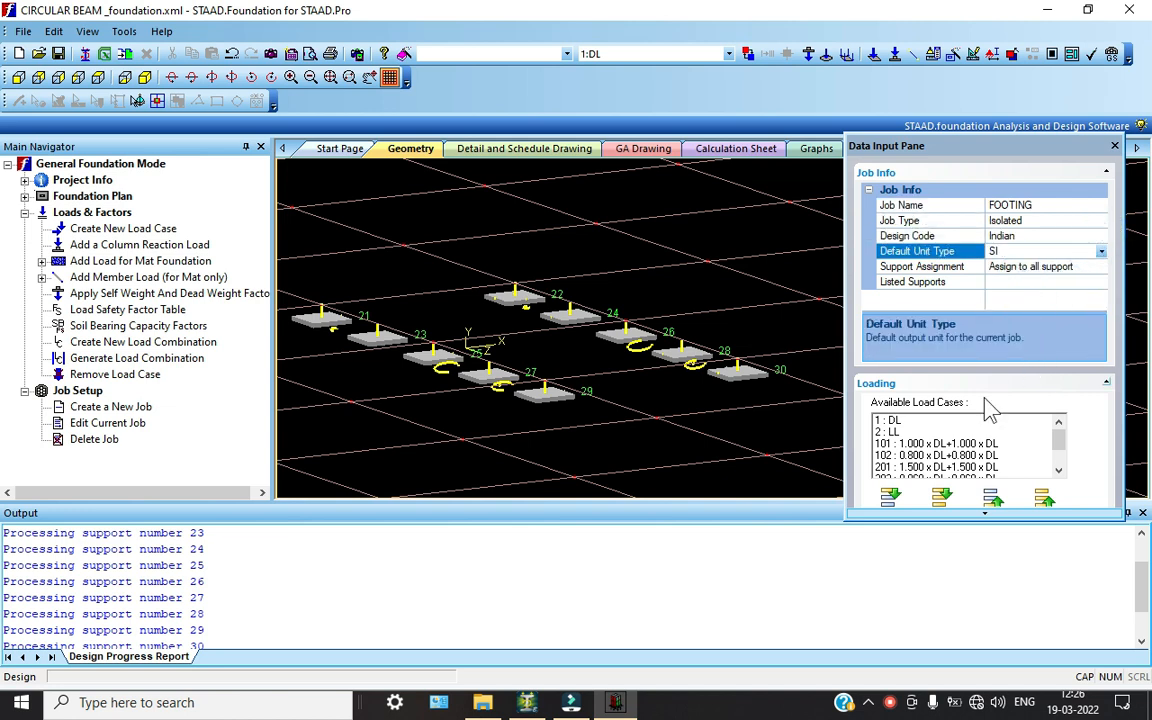
Include all available load cases in the FOOTING job and create the job
left_click(943, 493)
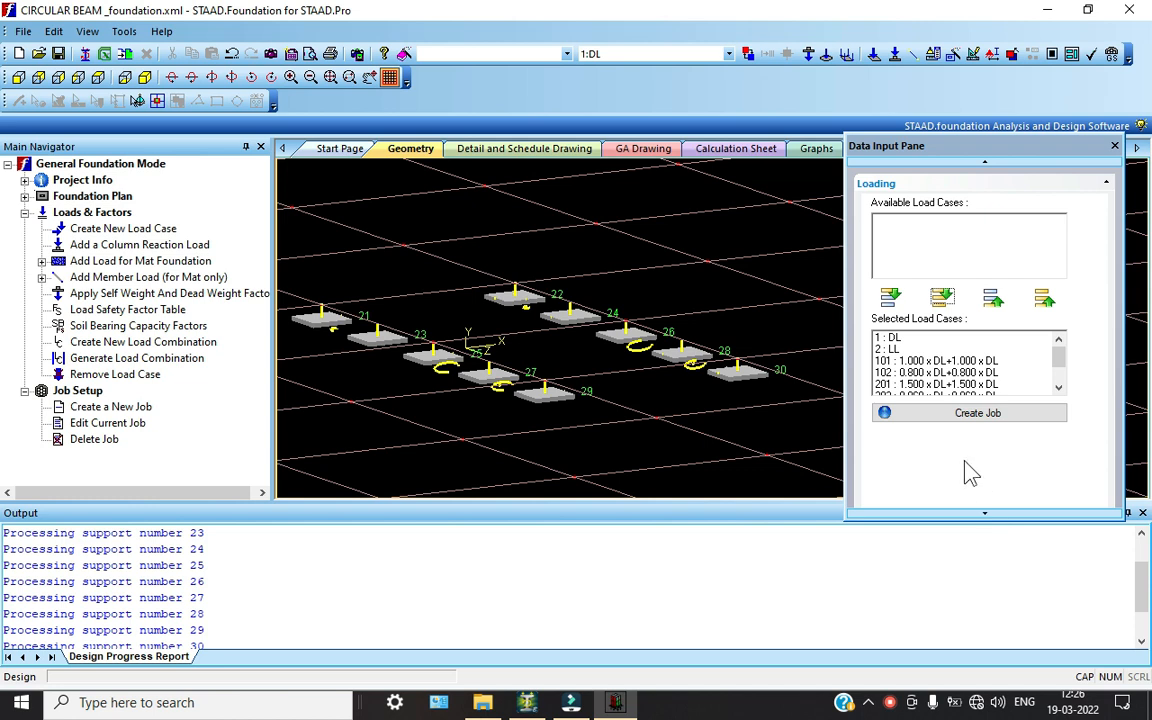
left_click(958, 422)
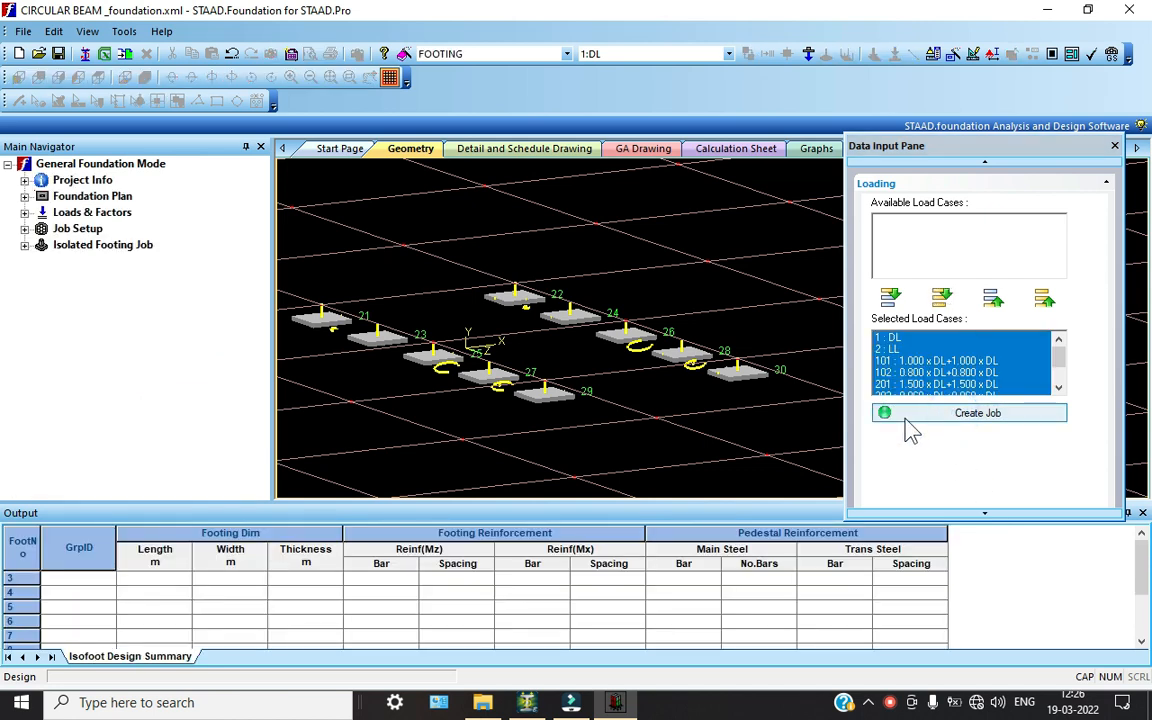
Review the concrete, cover, footing geometry and sliding parameters of the FOOTING job, and run its analysis and design
left_click(24, 245)
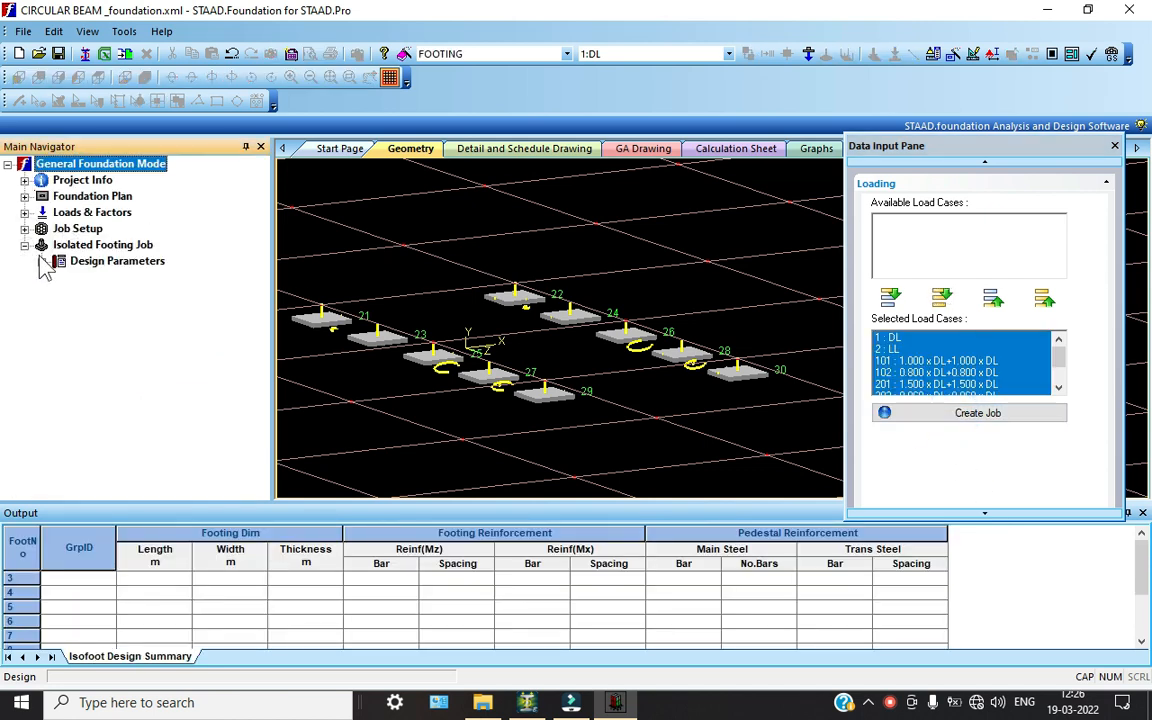
left_click(41, 261)
left_click(115, 277)
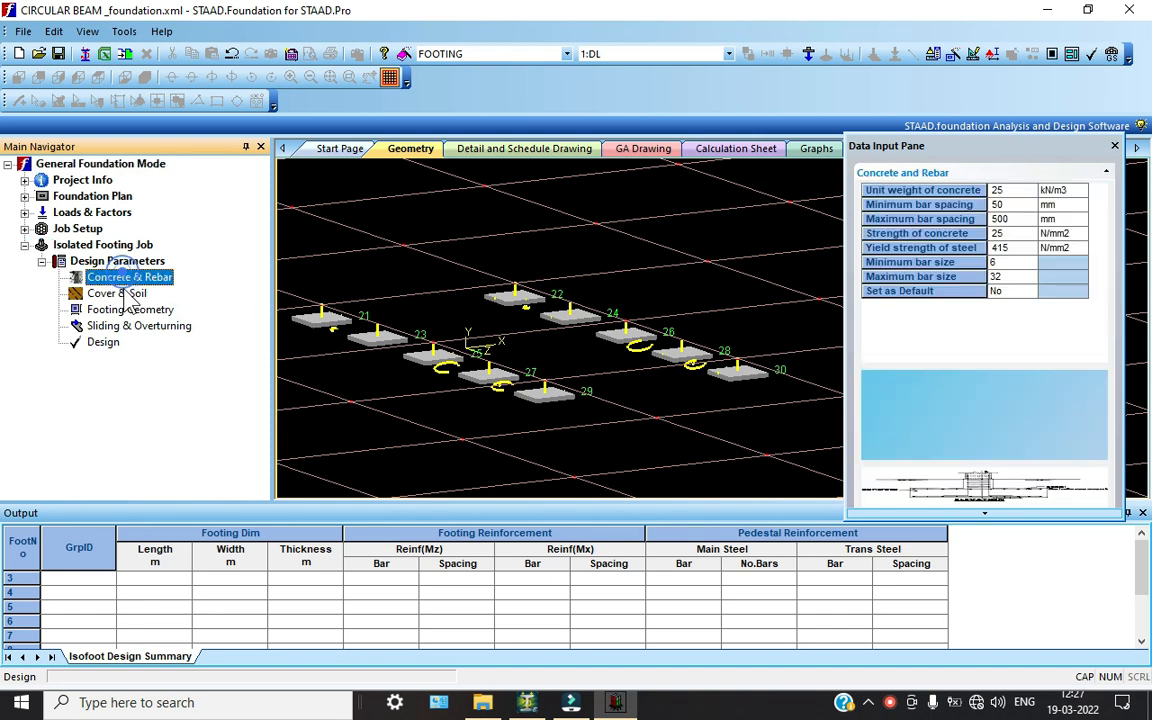
left_click(113, 293)
left_click(128, 309)
left_click(135, 326)
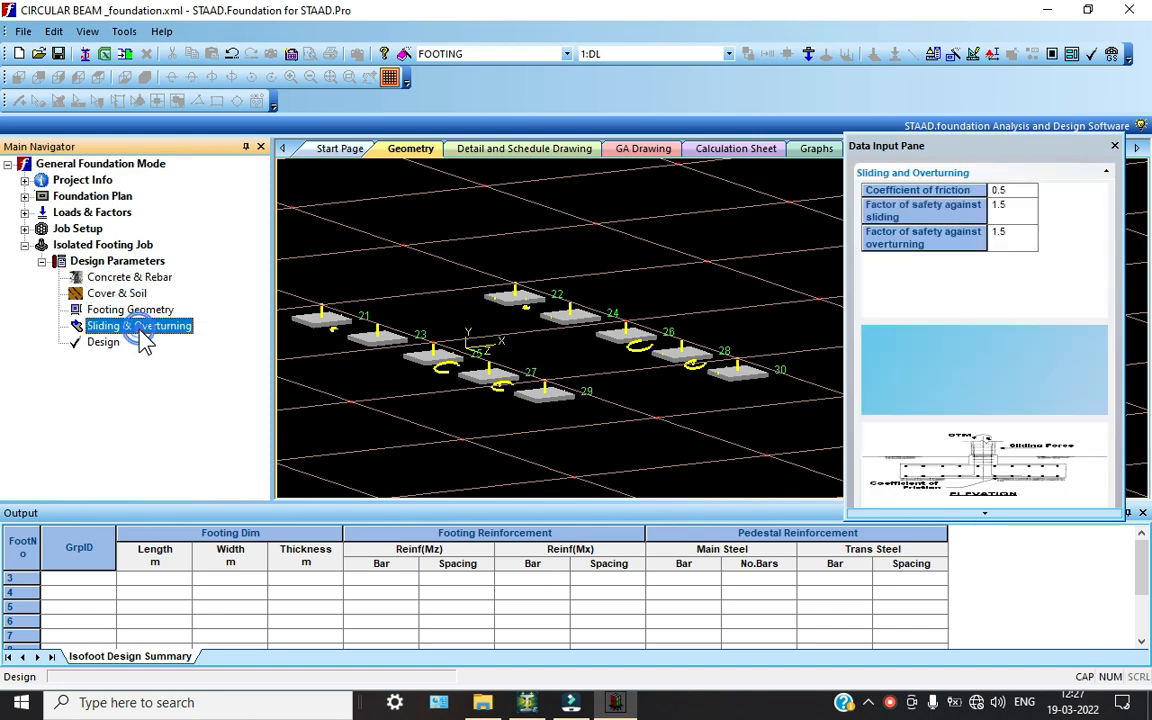
left_click(115, 277)
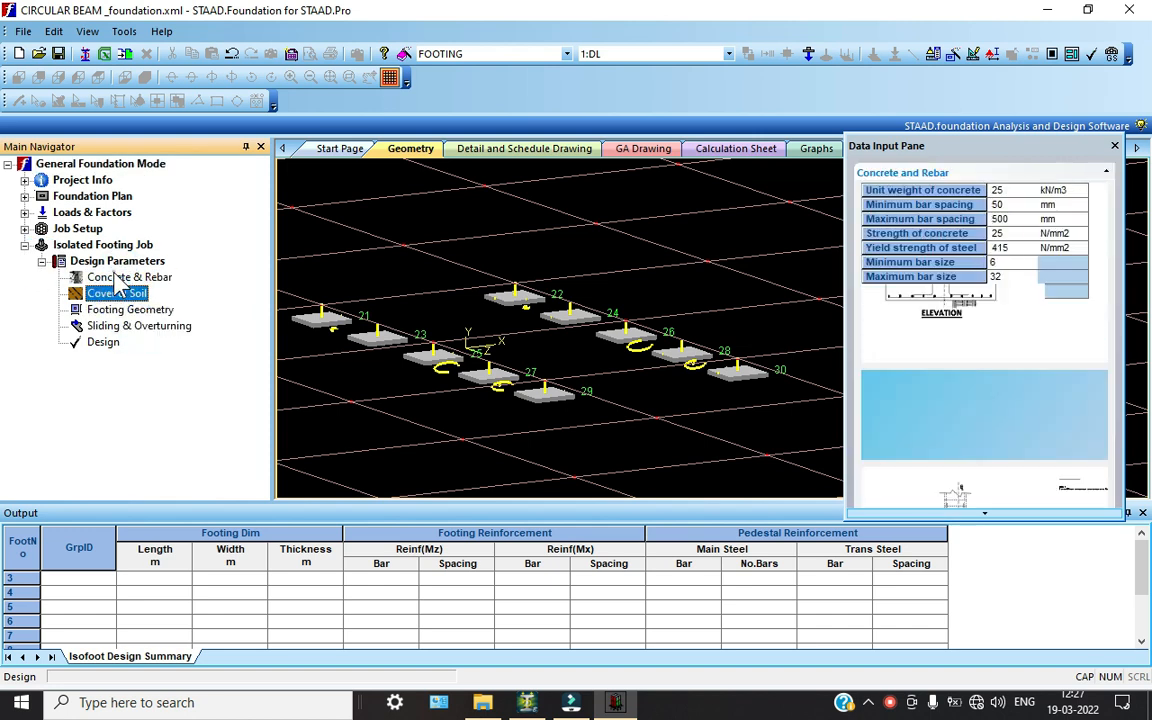
left_click(104, 342)
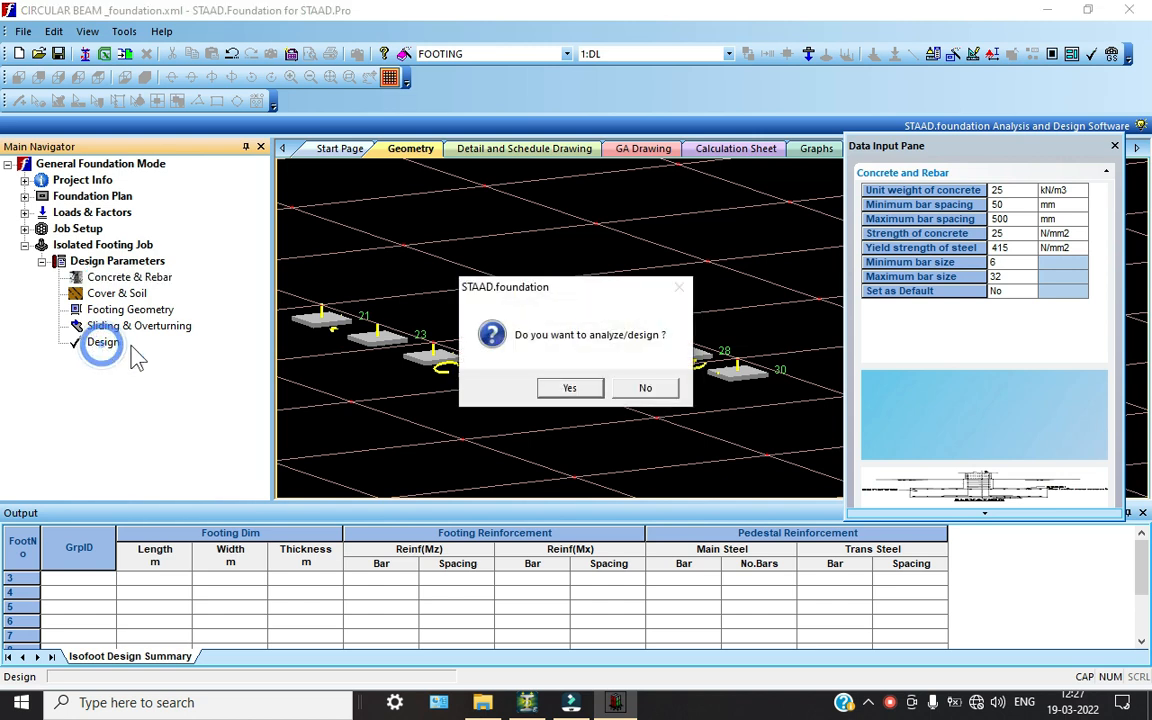
left_click(566, 389)
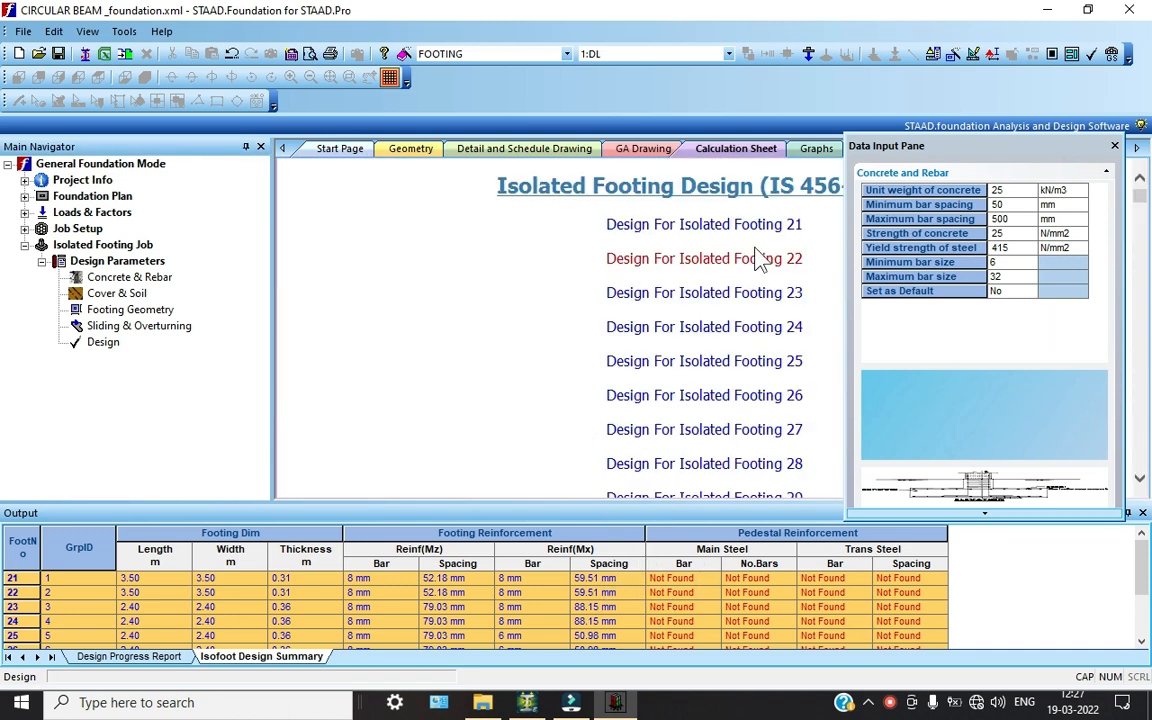
Examine isolated footing 21's calculation sheet from the input values through the applied loads to the final footing size, moving the data input pane clear of it
left_click(728, 224)
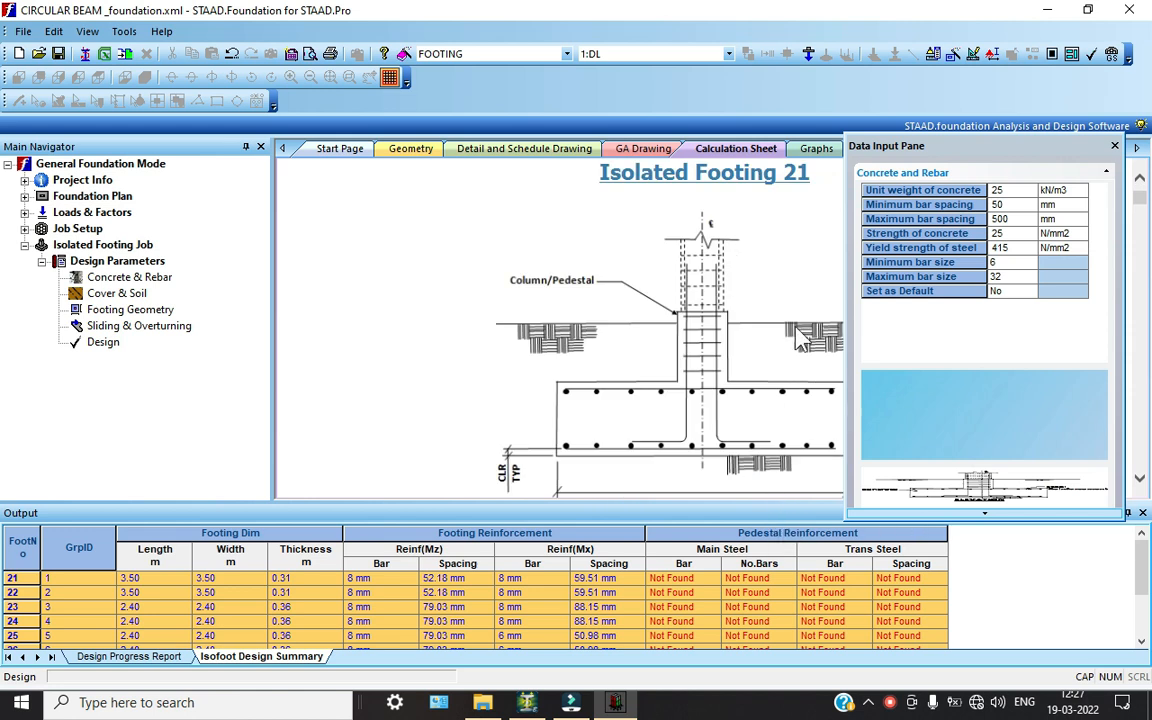
scroll(689, 406, "down", 5)
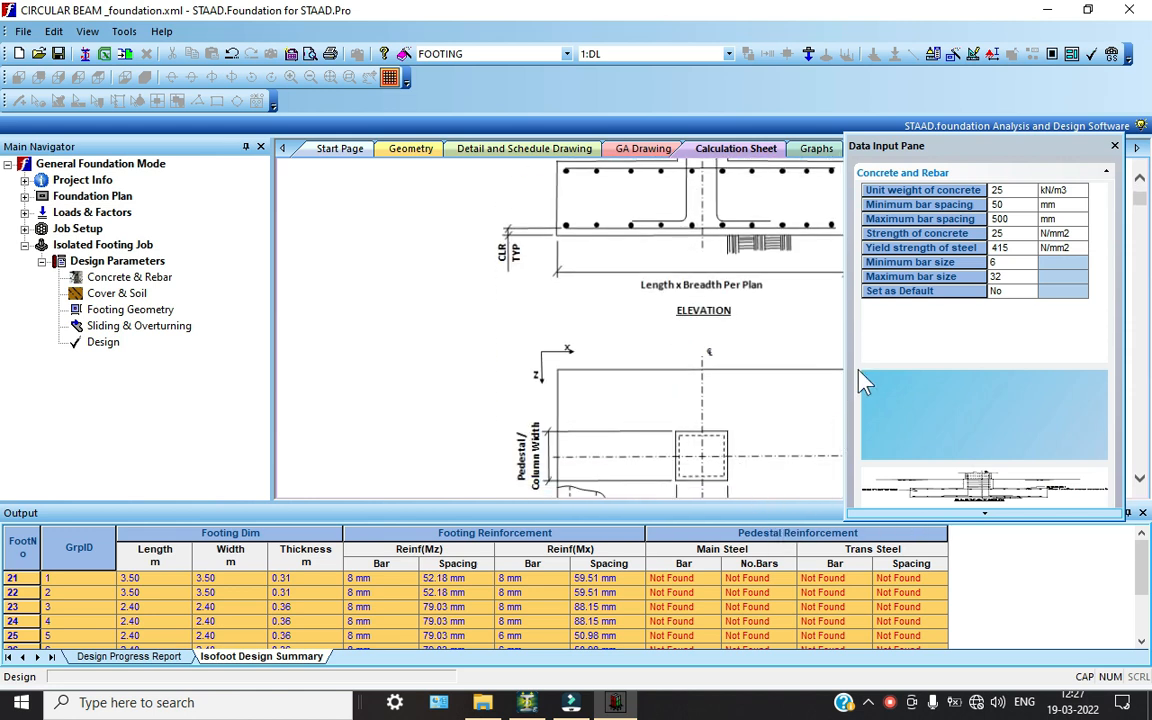
left_click_drag(977, 159, 112, 198)
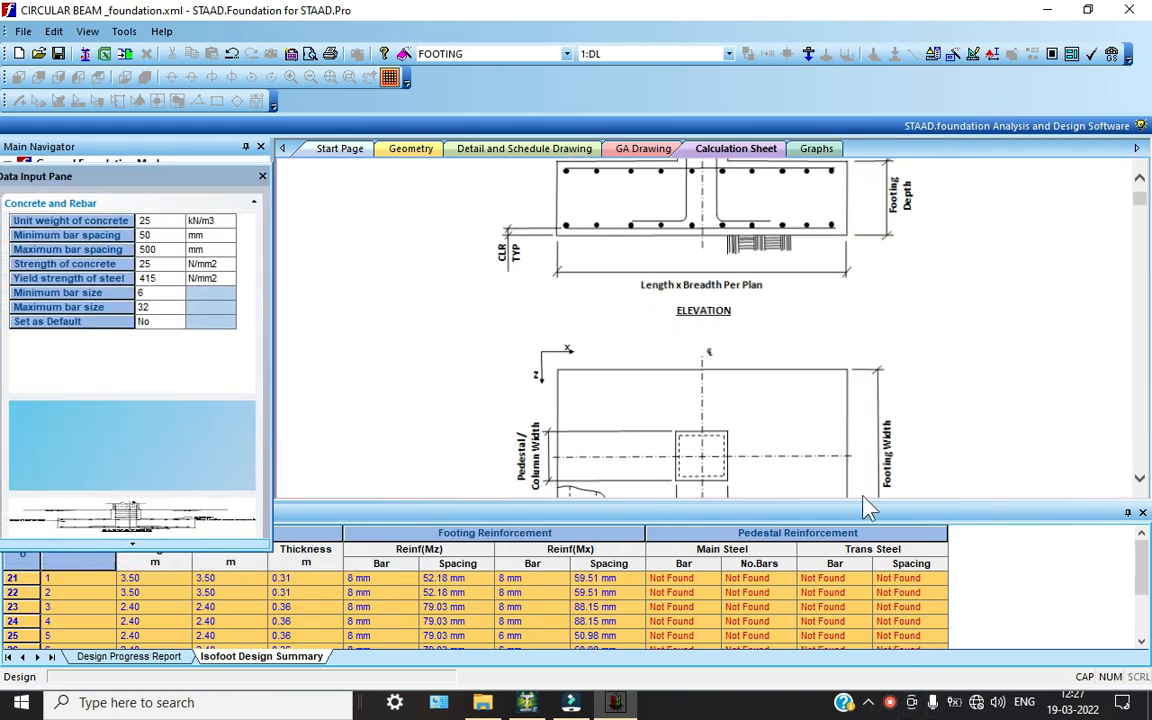
scroll(915, 406, "up", 1)
scroll(915, 406, "down", 4)
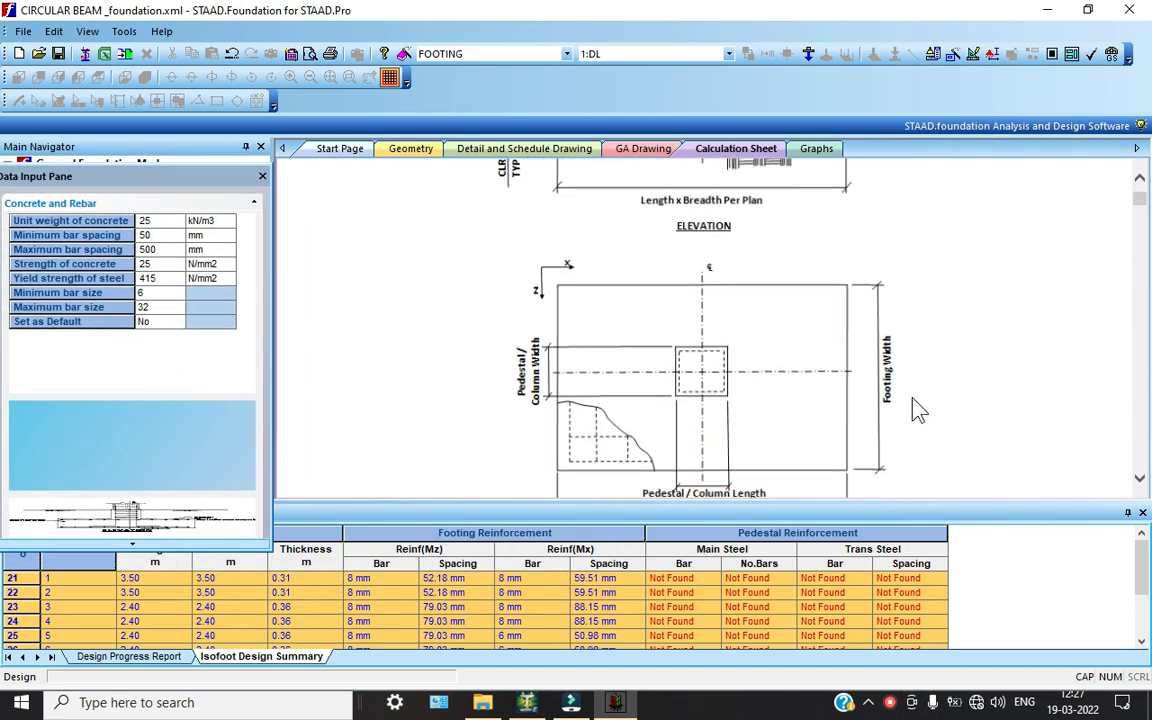
scroll(752, 348, "down", 6)
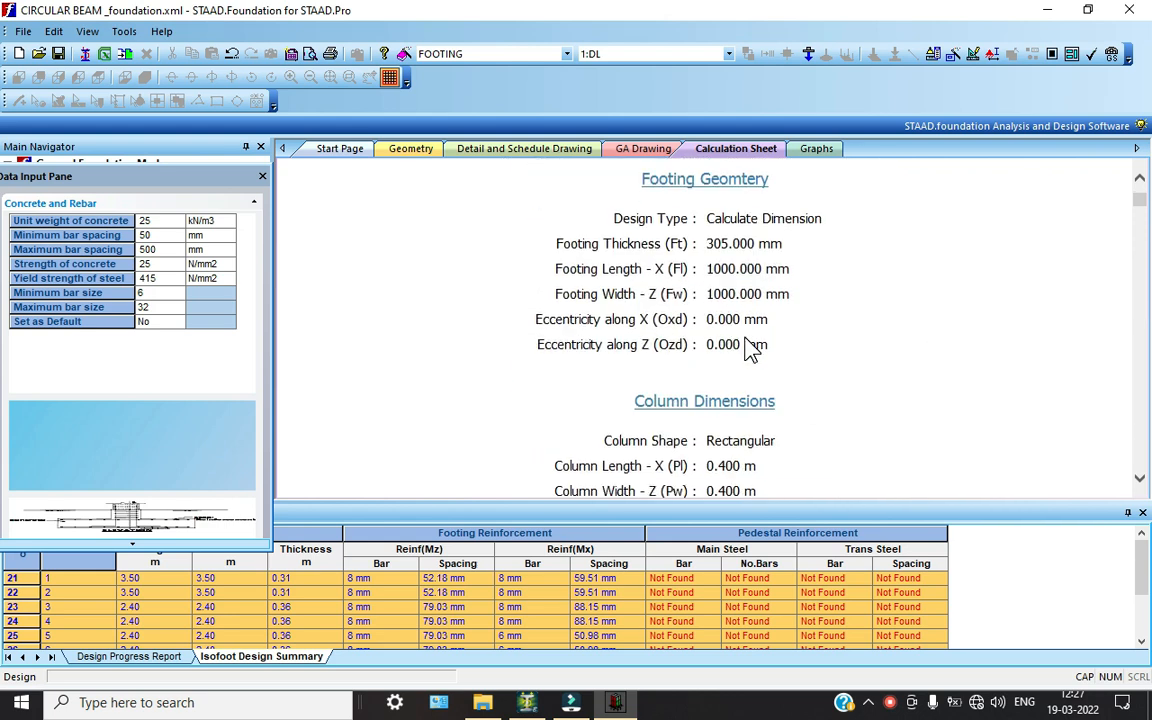
scroll(699, 308, "down", 4)
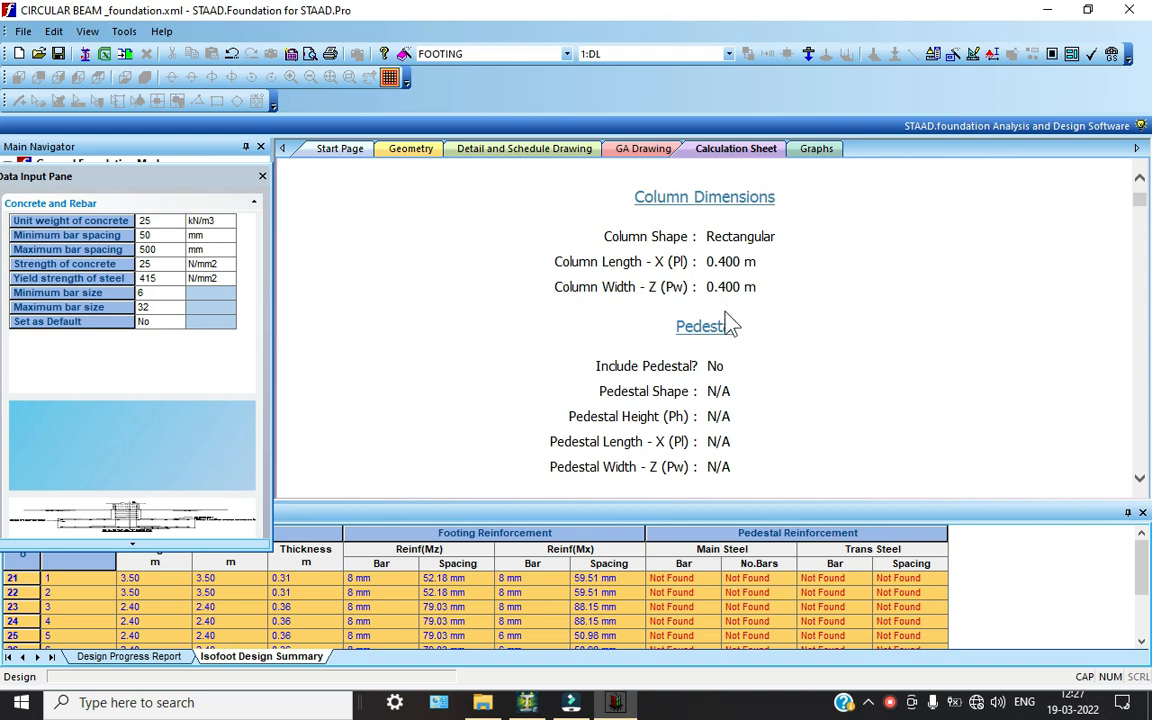
scroll(728, 325, "down", 5)
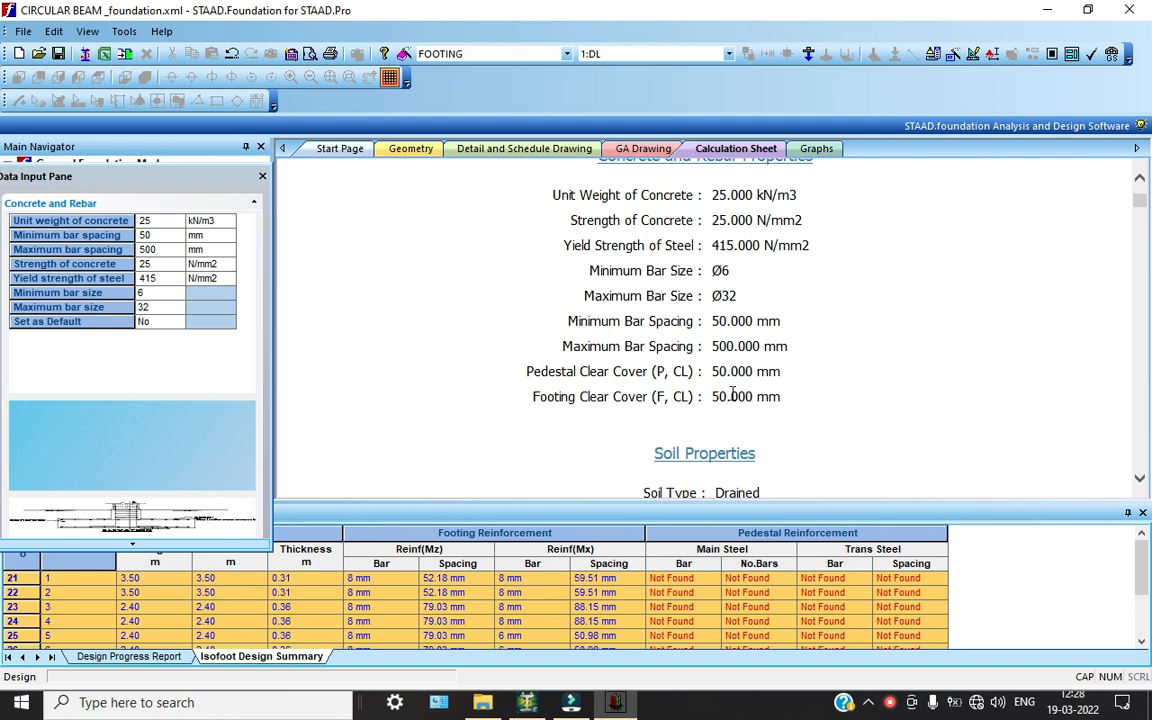
scroll(733, 396, "down", 6)
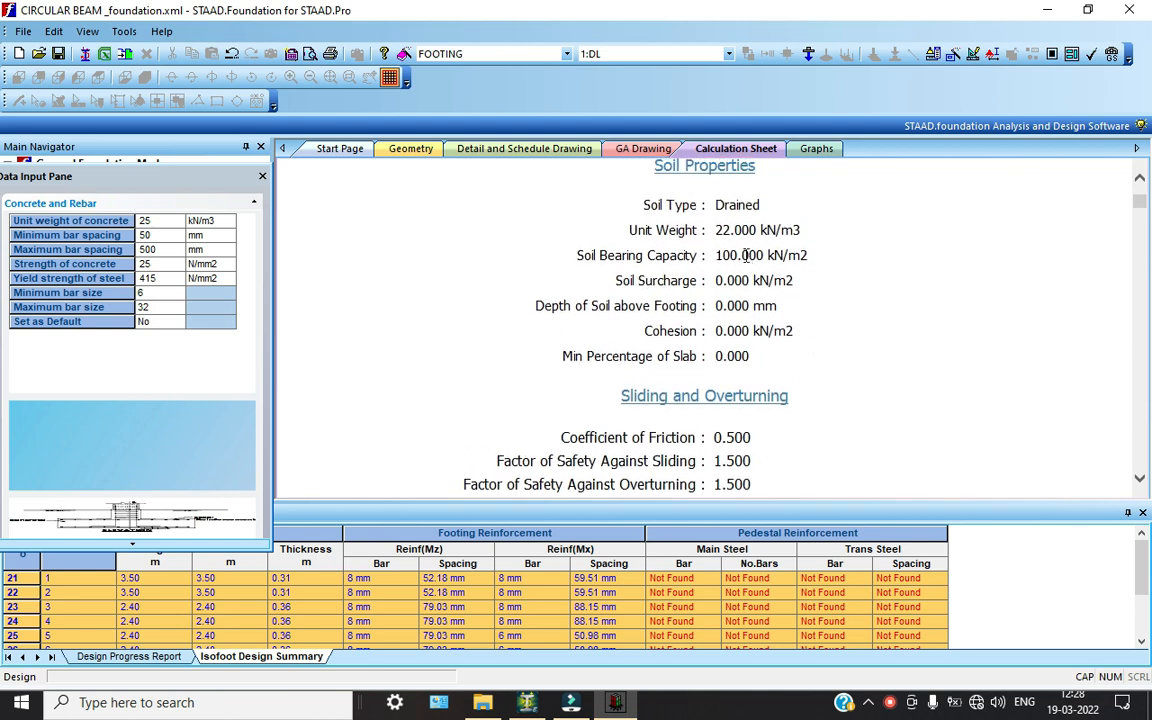
scroll(745, 256, "down", 9)
scroll(712, 300, "down", 4)
scroll(743, 313, "down", 10)
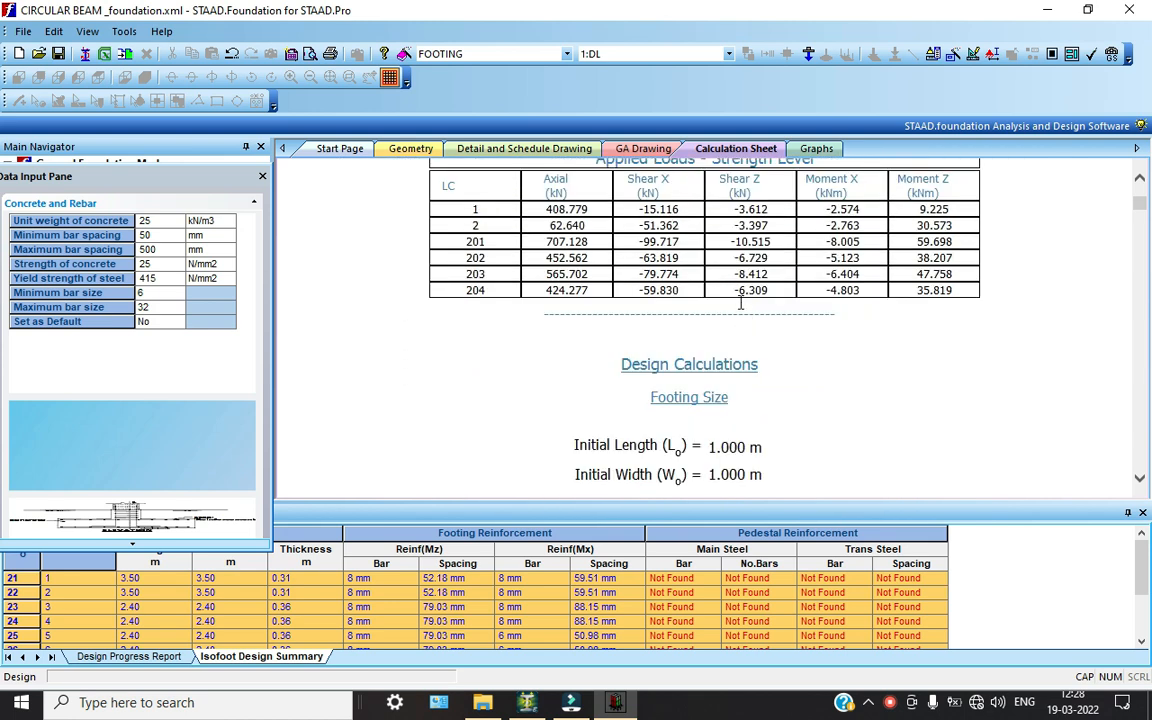
scroll(745, 312, "down", 5)
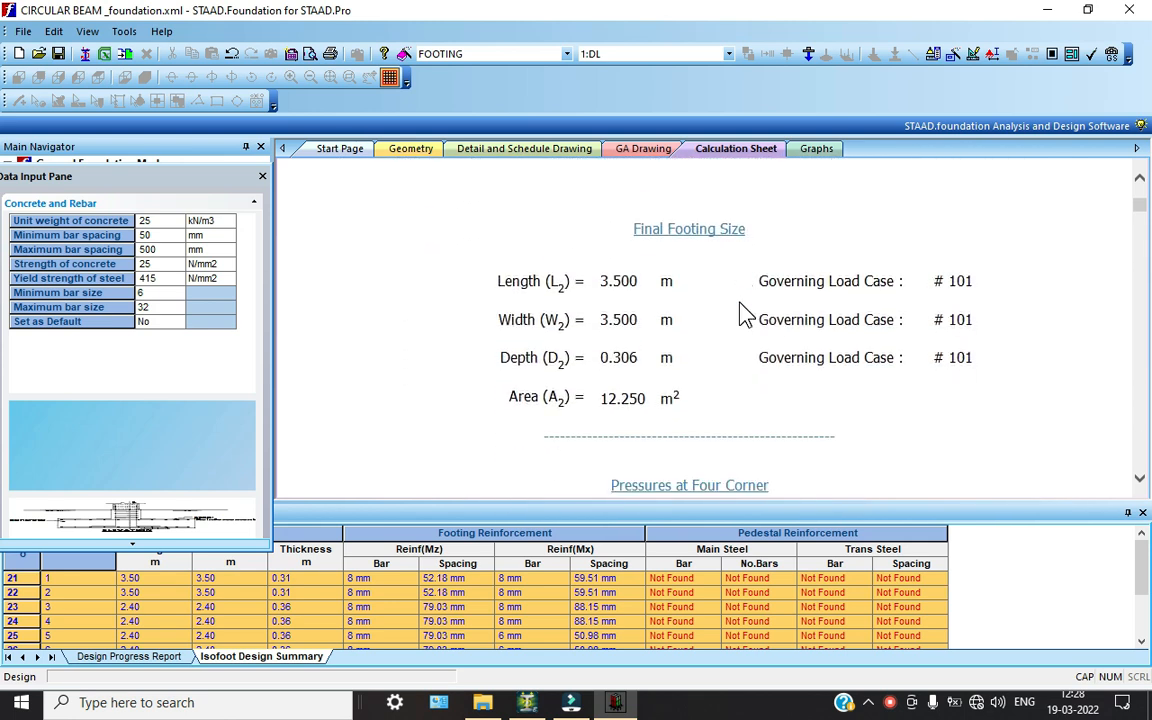
Examine the detail drawing of footing 21, including its reinforcement plan, notes and title block
left_click(418, 152)
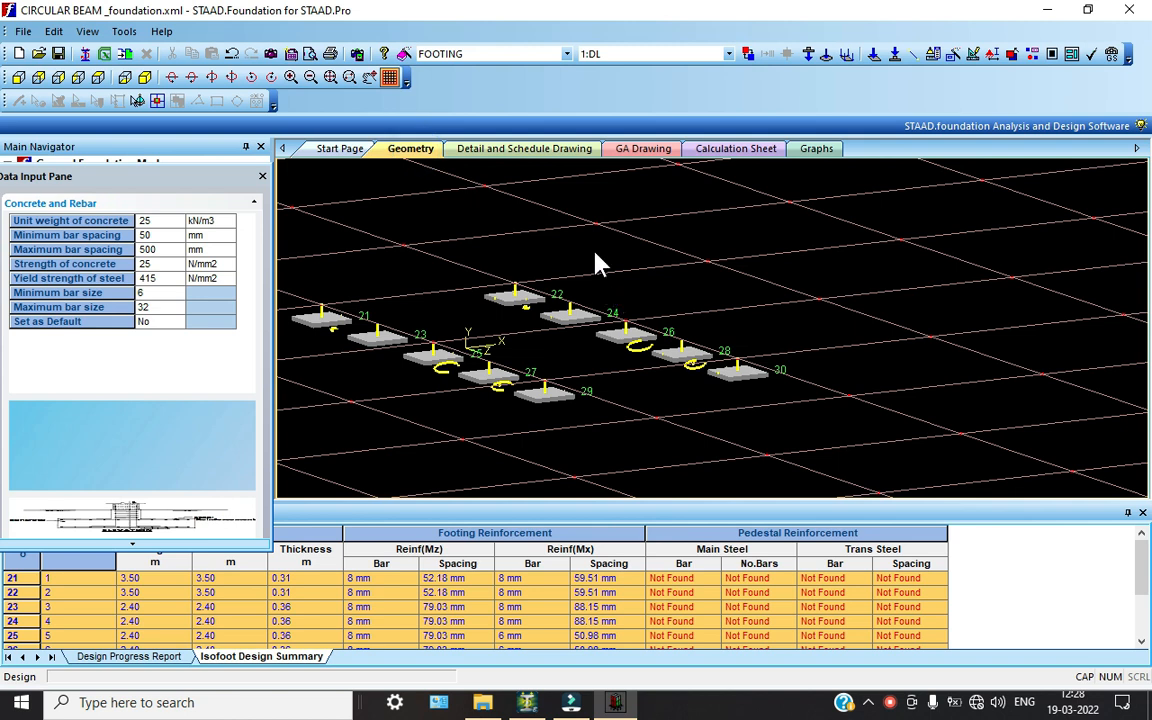
left_click(505, 146)
scroll(700, 352, "up", 5)
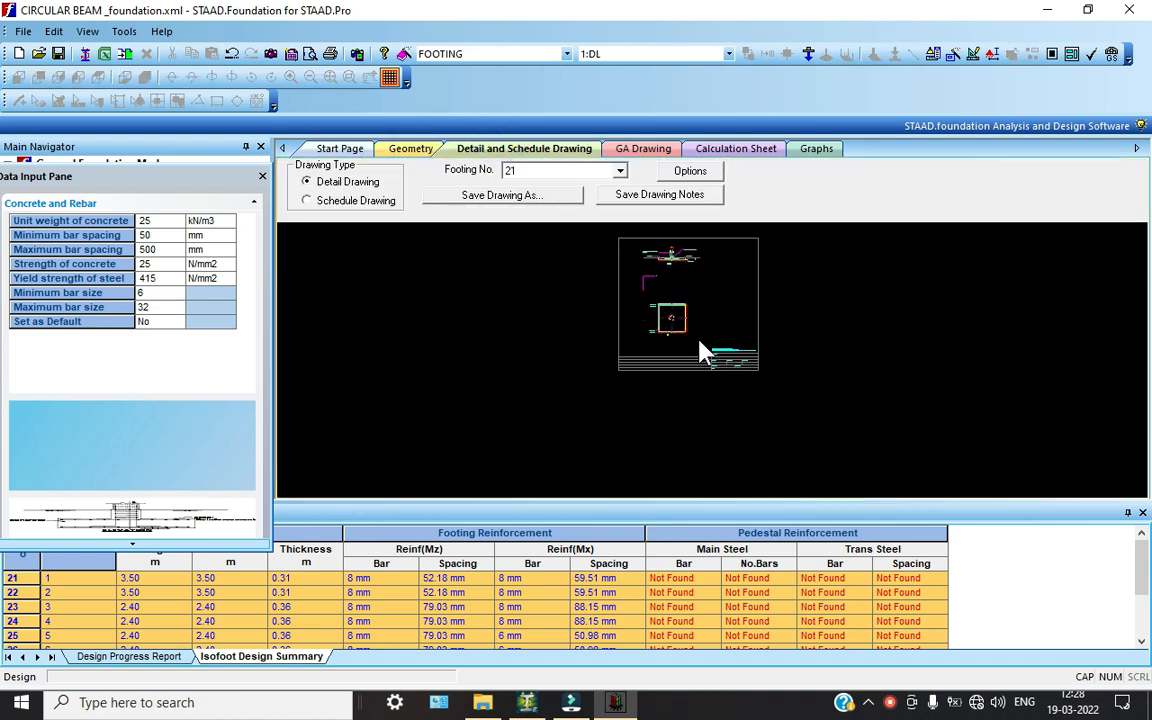
scroll(570, 315, "down", 4)
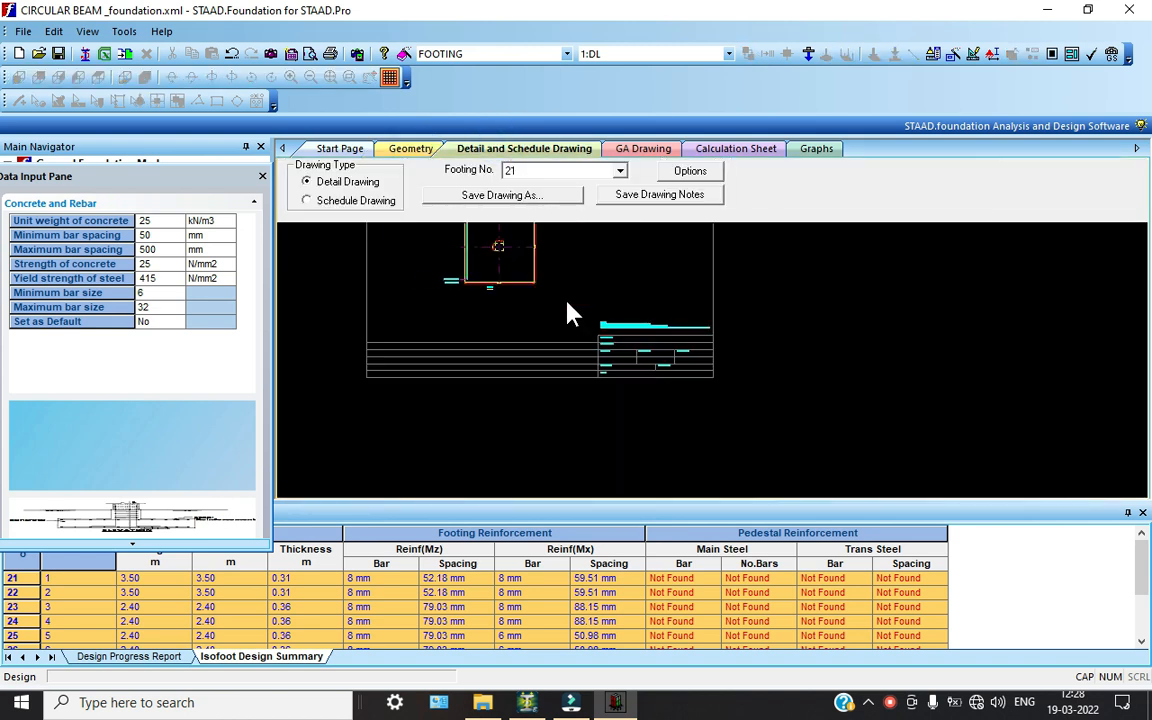
scroll(463, 245, "down", 3)
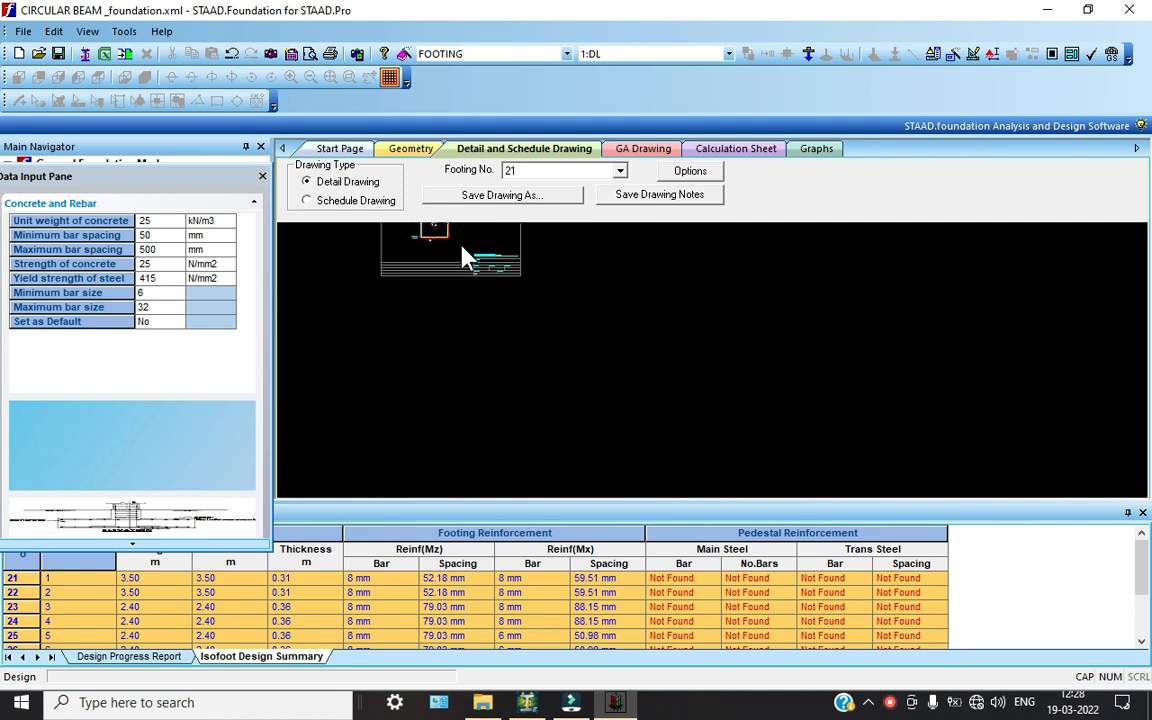
scroll(713, 416, "down", 2)
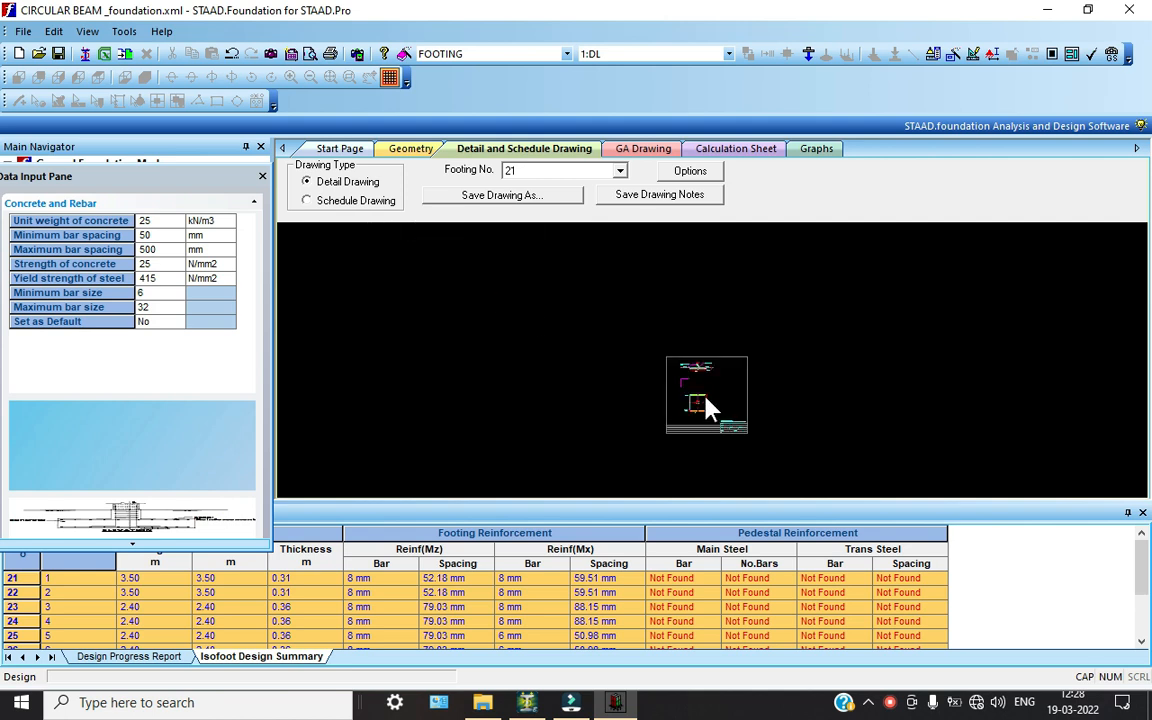
scroll(710, 405, "down", 1)
scroll(705, 402, "up", 3)
scroll(652, 352, "up", 2)
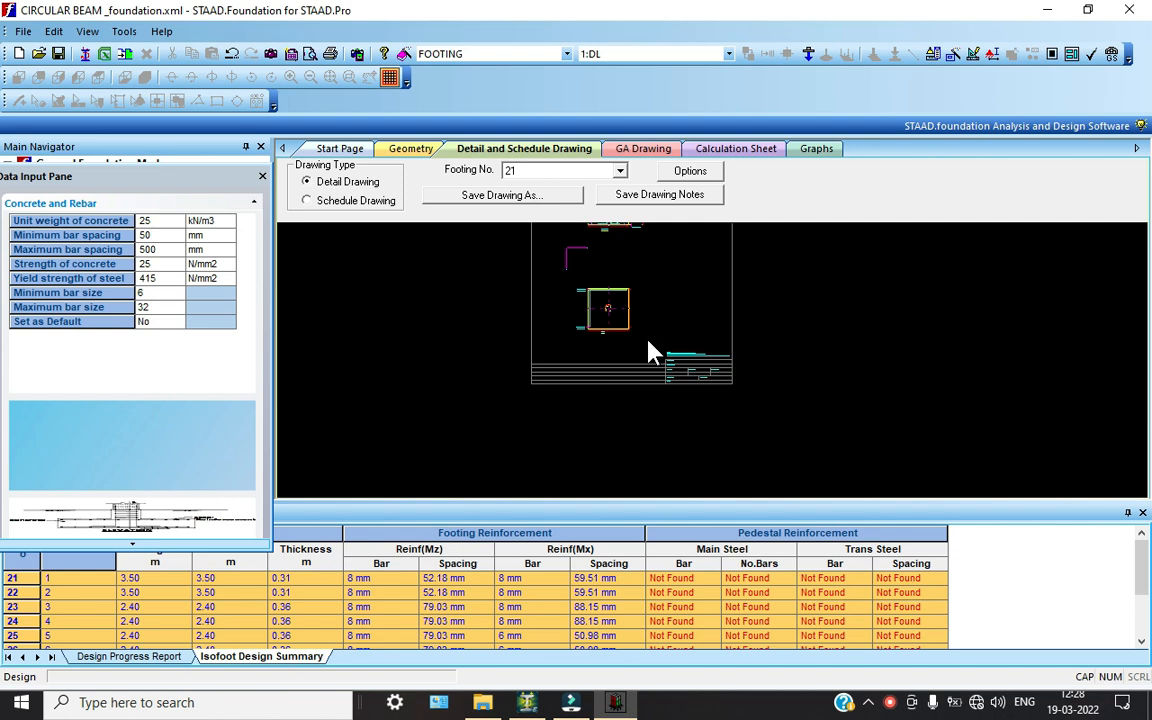
scroll(680, 408, "up", 2)
scroll(575, 333, "up", 3)
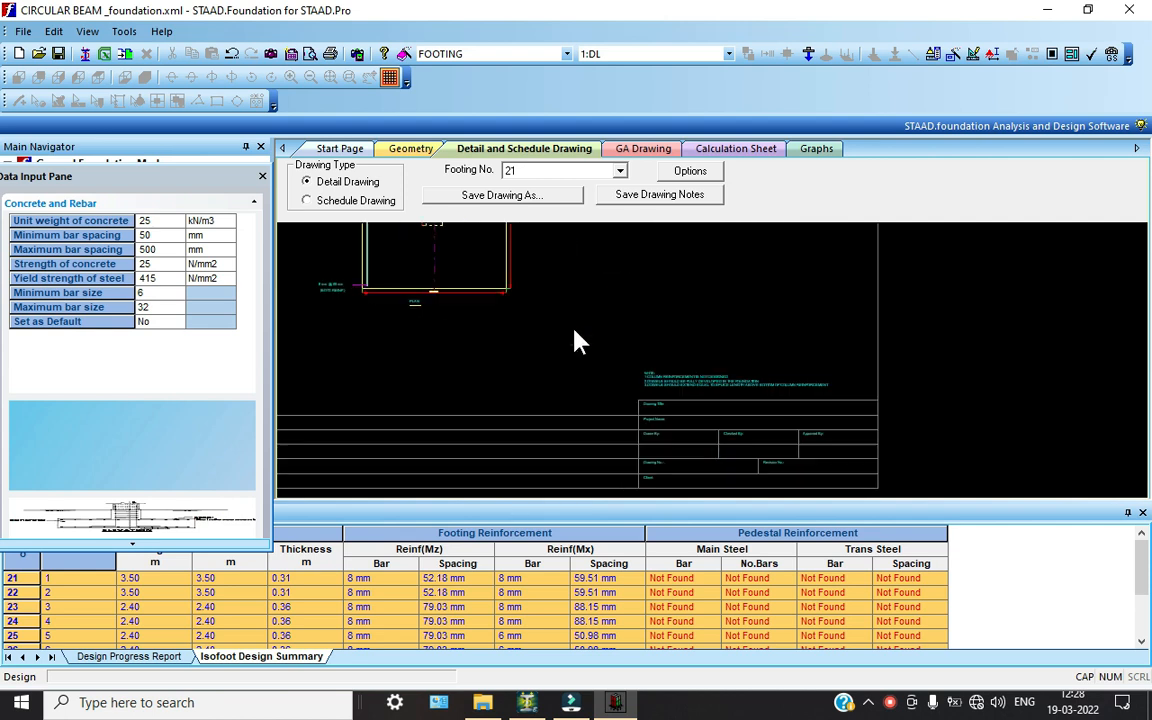
scroll(535, 329, "down", 3)
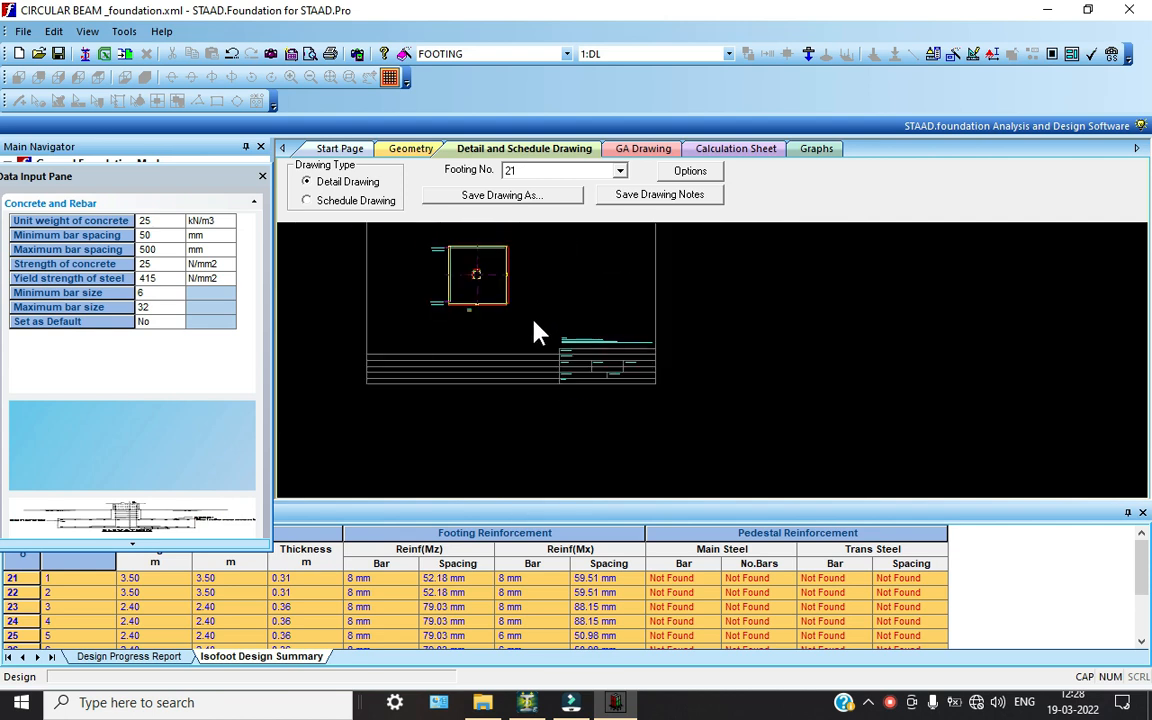
scroll(431, 241, "up", 3)
scroll(460, 293, "down", 4)
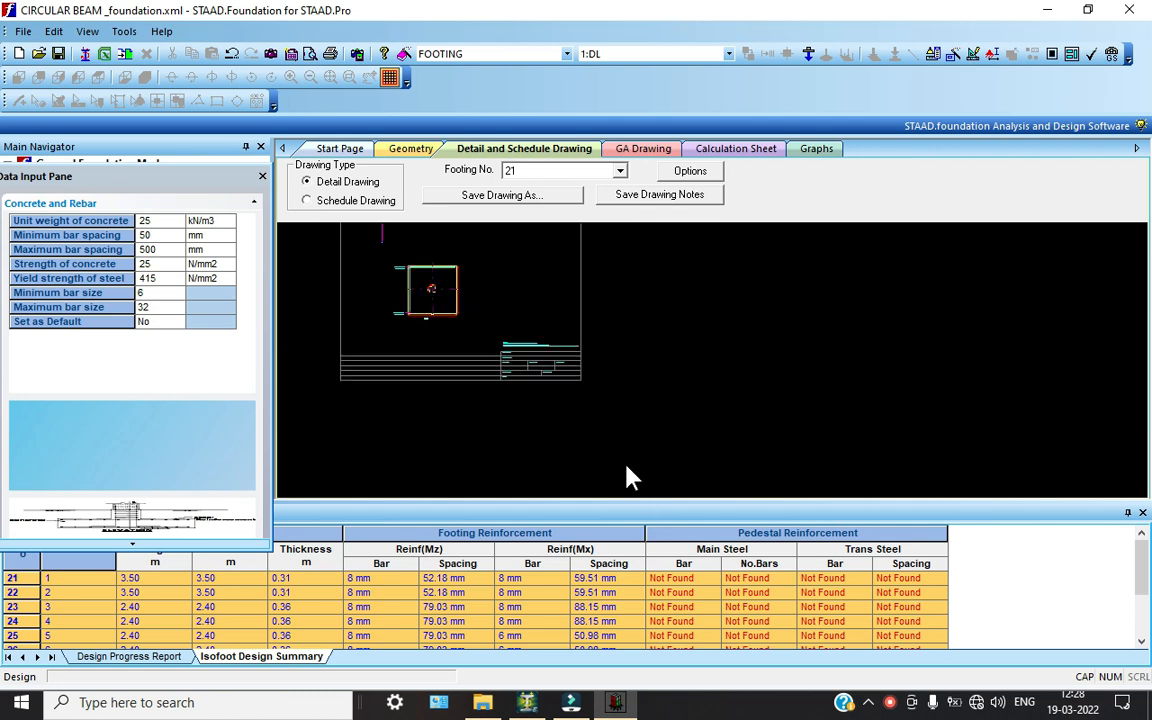
scroll(545, 378, "down", 1)
scroll(475, 248, "down", 2)
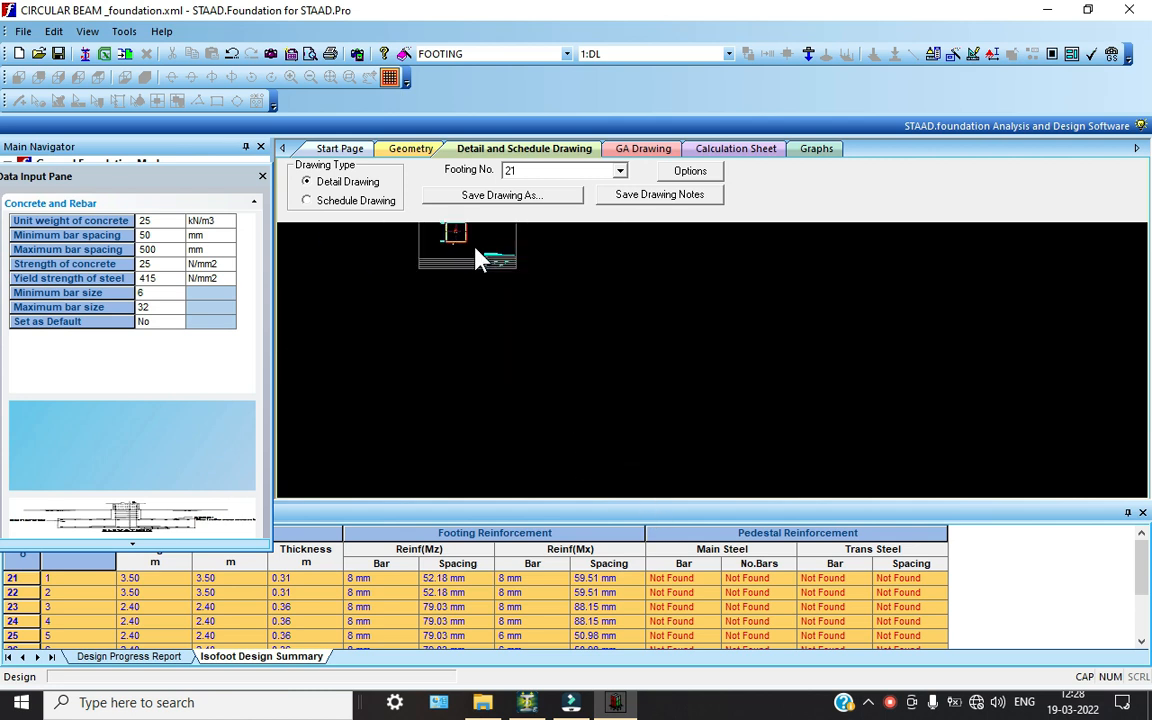
scroll(477, 248, "up", 3)
scroll(478, 248, "down", 3)
scroll(532, 363, "down", 1)
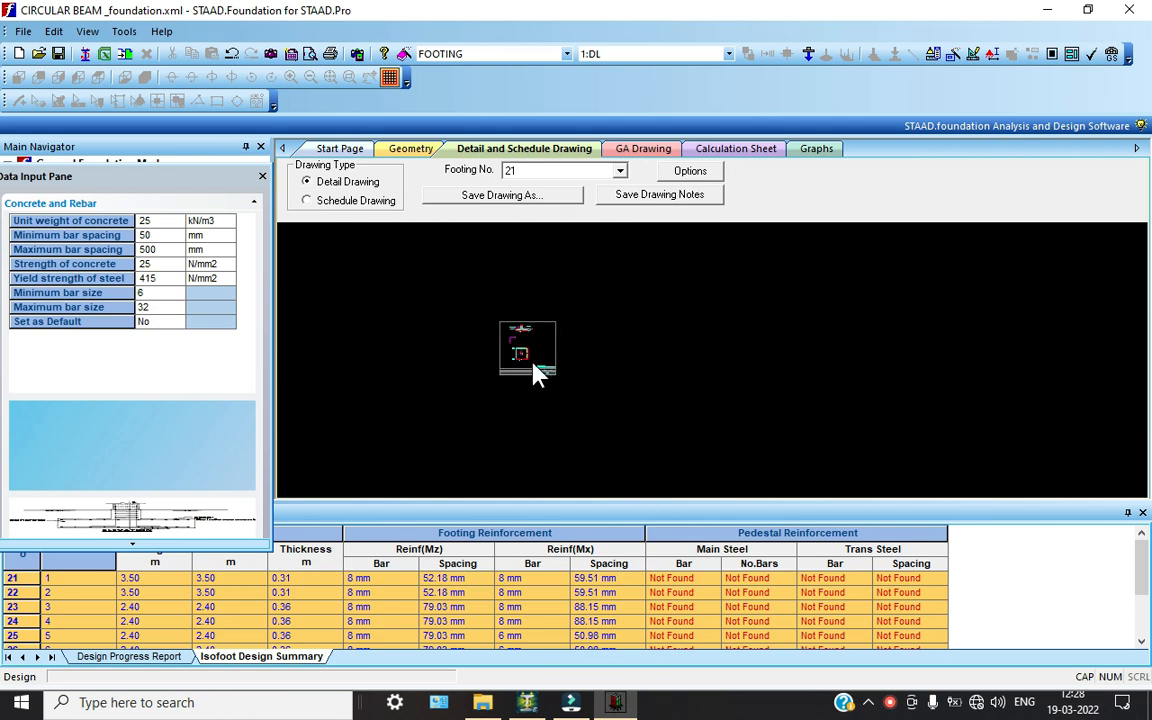
scroll(560, 395, "up", 2)
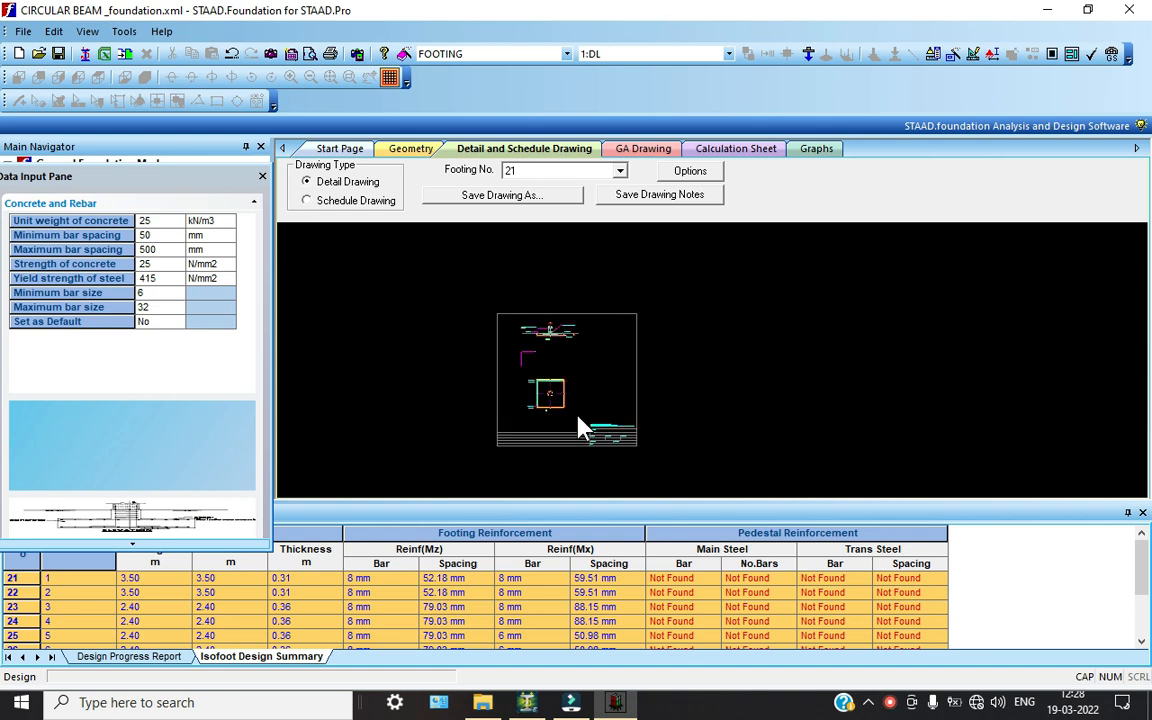
scroll(641, 474, "up", 2)
scroll(641, 474, "up", 1)
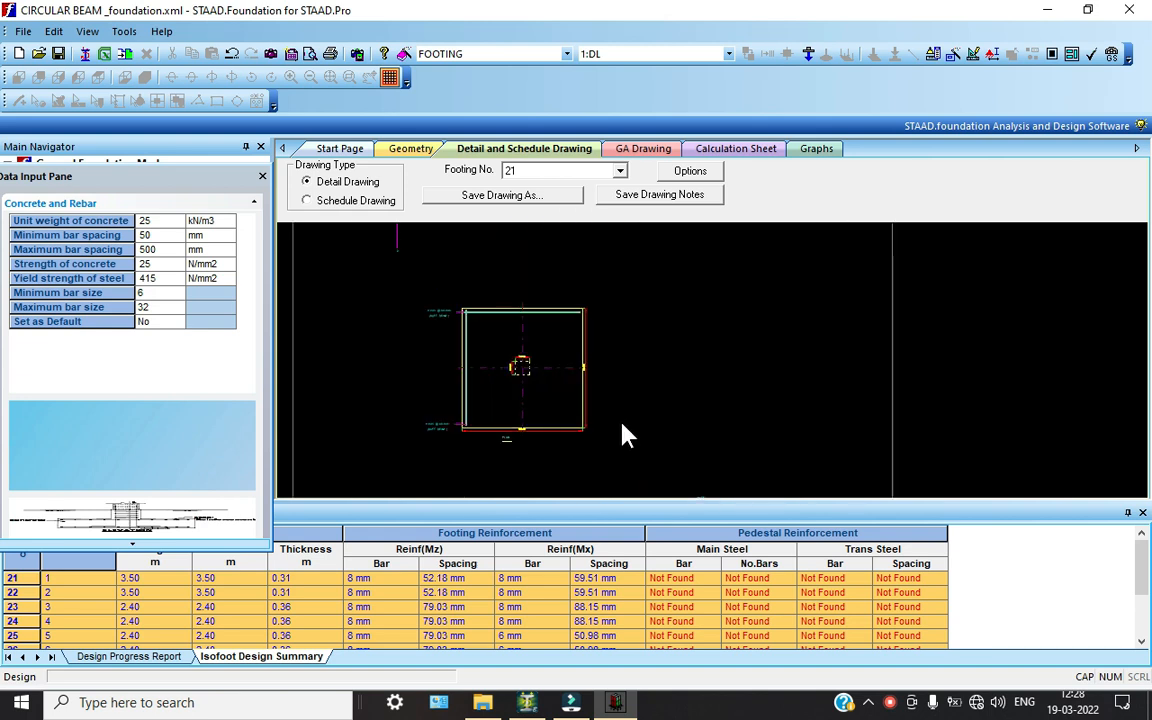
scroll(619, 423, "up", 1)
scroll(617, 420, "up", 1)
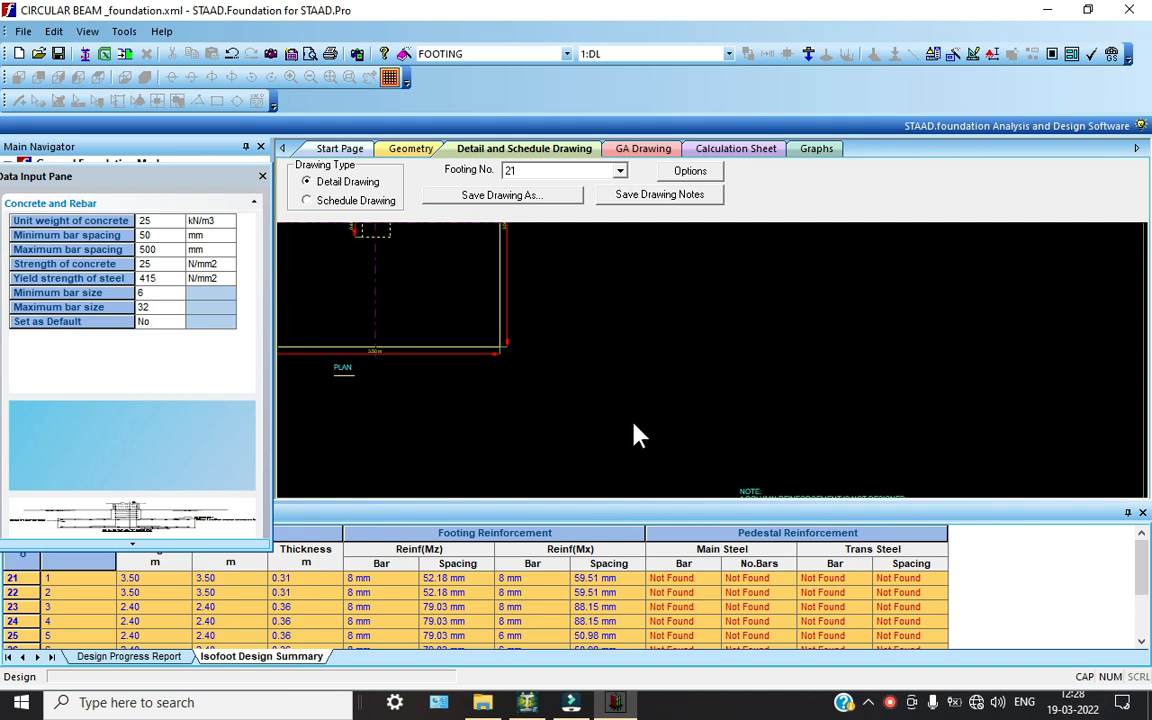
scroll(633, 425, "down", 1)
scroll(360, 283, "down", 2)
scroll(360, 283, "up", 3)
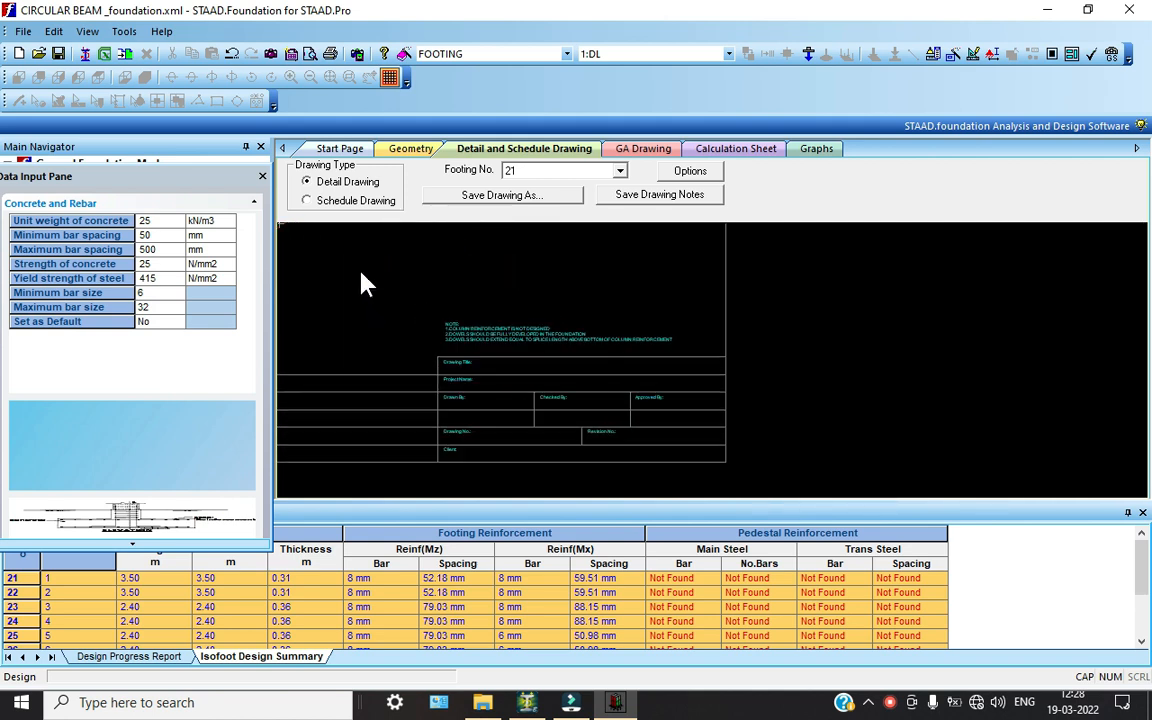
scroll(524, 432, "down", 3)
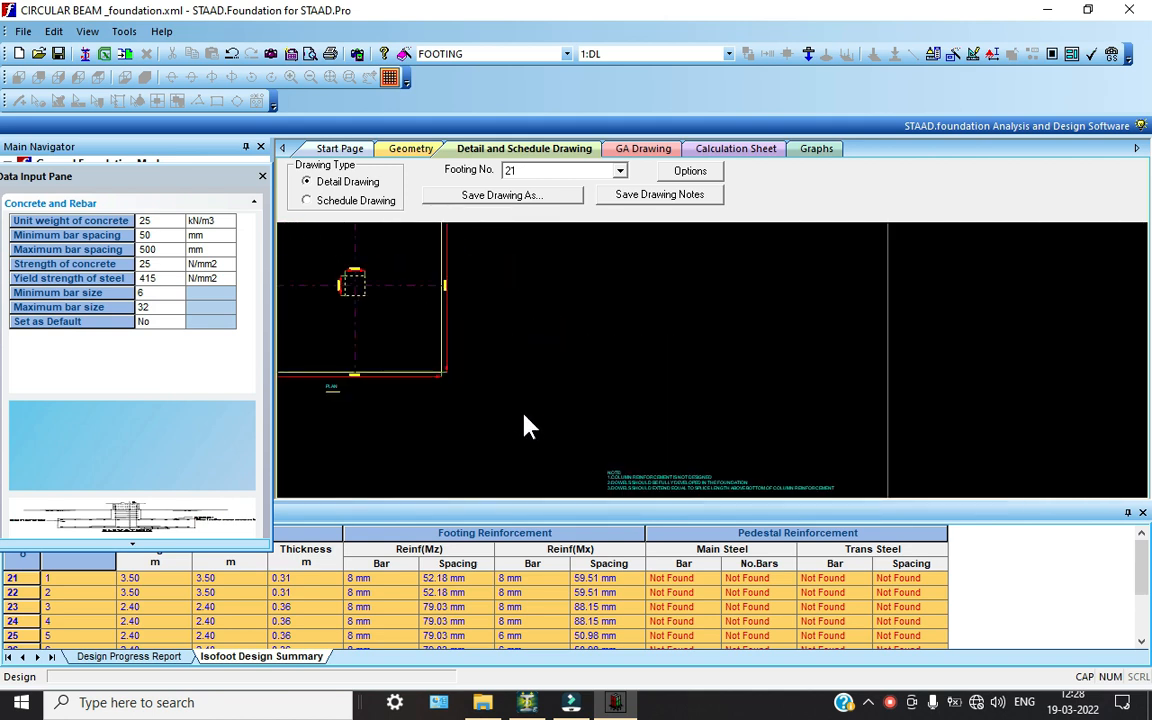
scroll(558, 427, "up", 1)
scroll(645, 480, "down", 1)
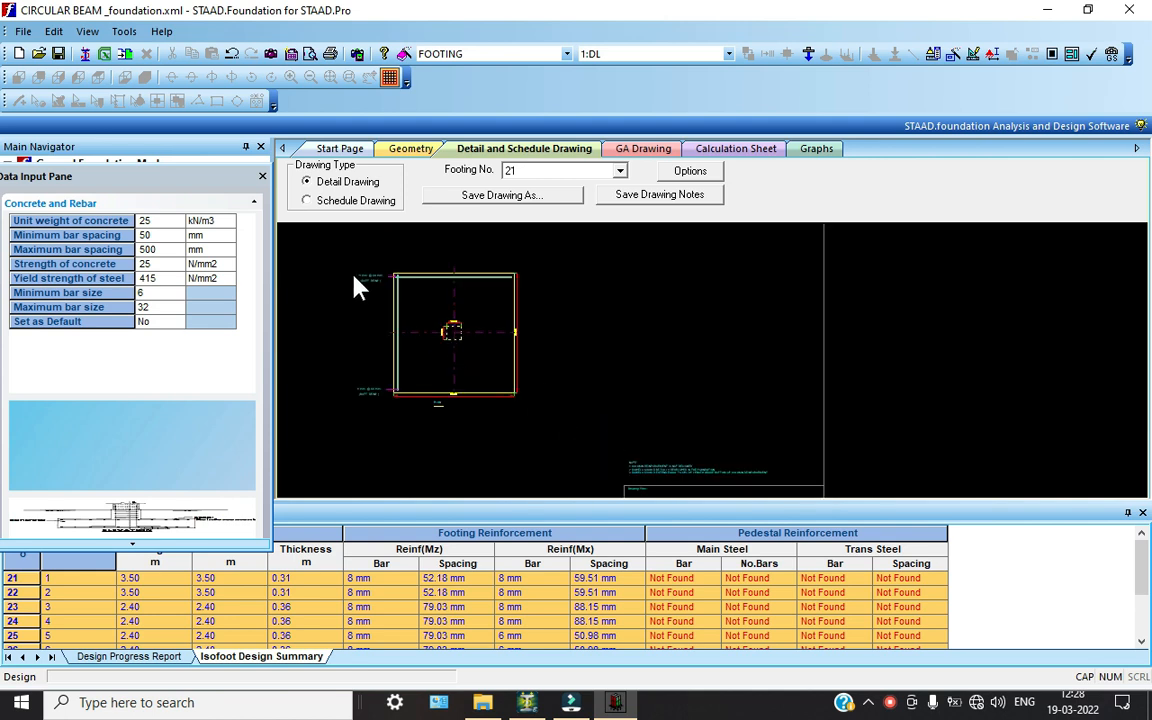
scroll(353, 277, "up", 3)
scroll(377, 309, "down", 1)
scroll(514, 391, "up", 3)
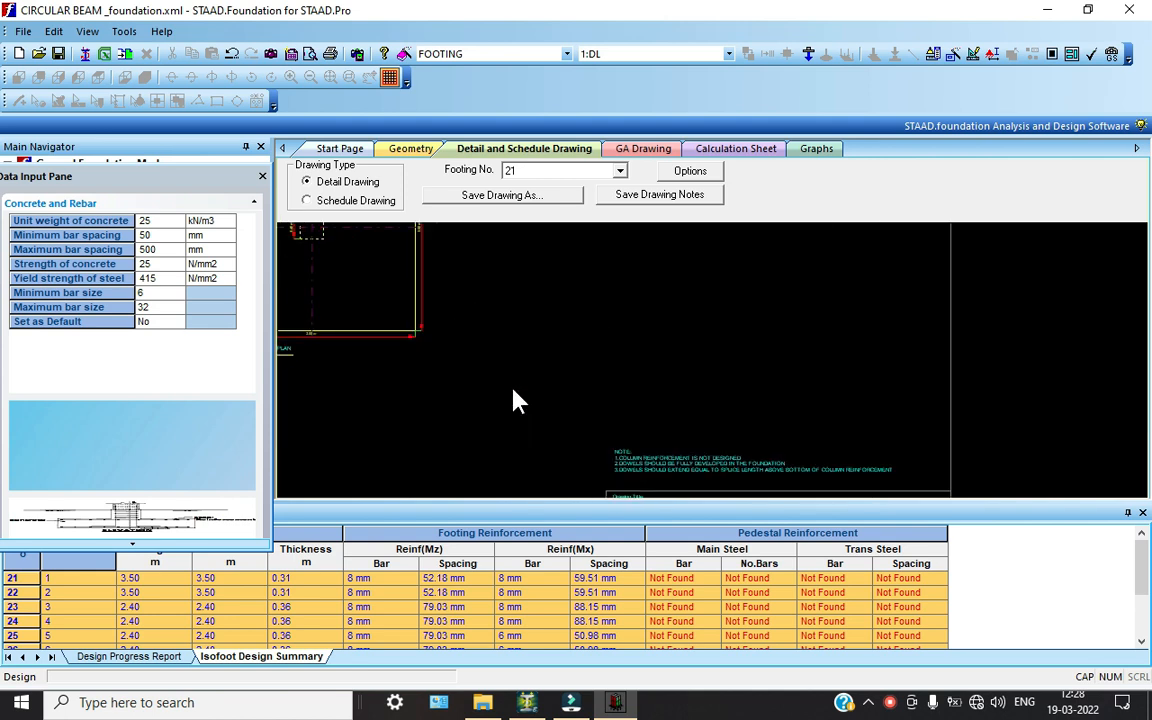
scroll(640, 480, "down", 4)
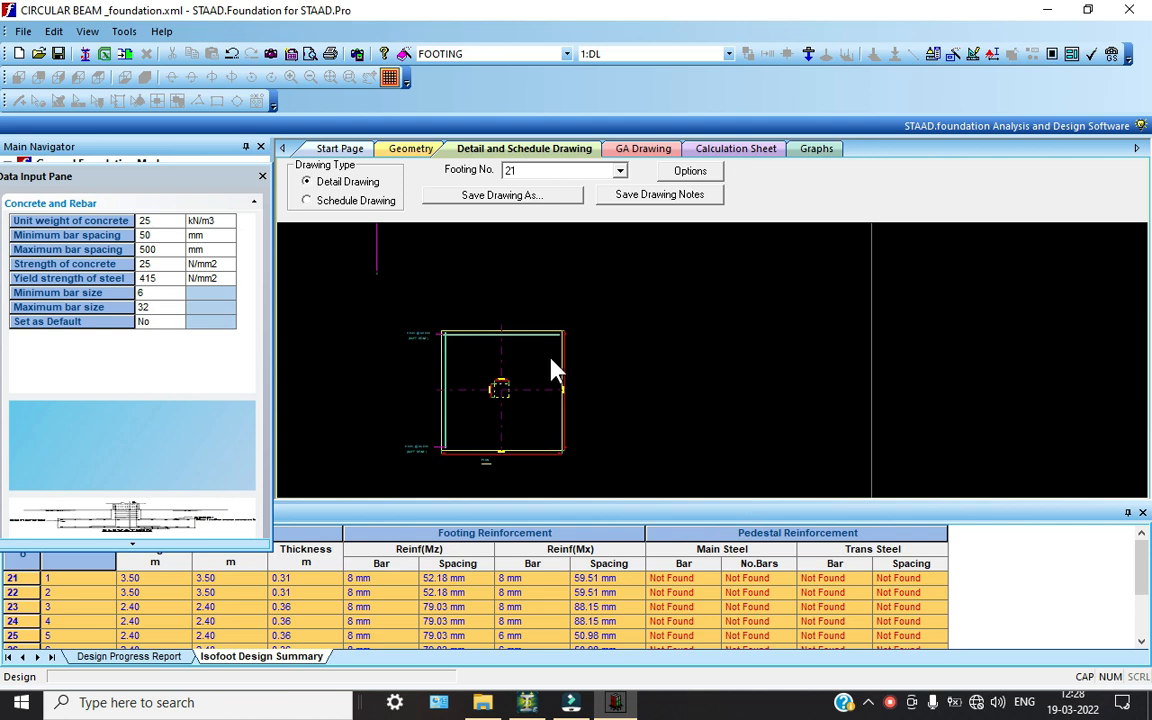
Examine the plan, drawing notes and sheet layout in footing 21's detail drawing up close and as a whole
scroll(565, 398, "up", 5)
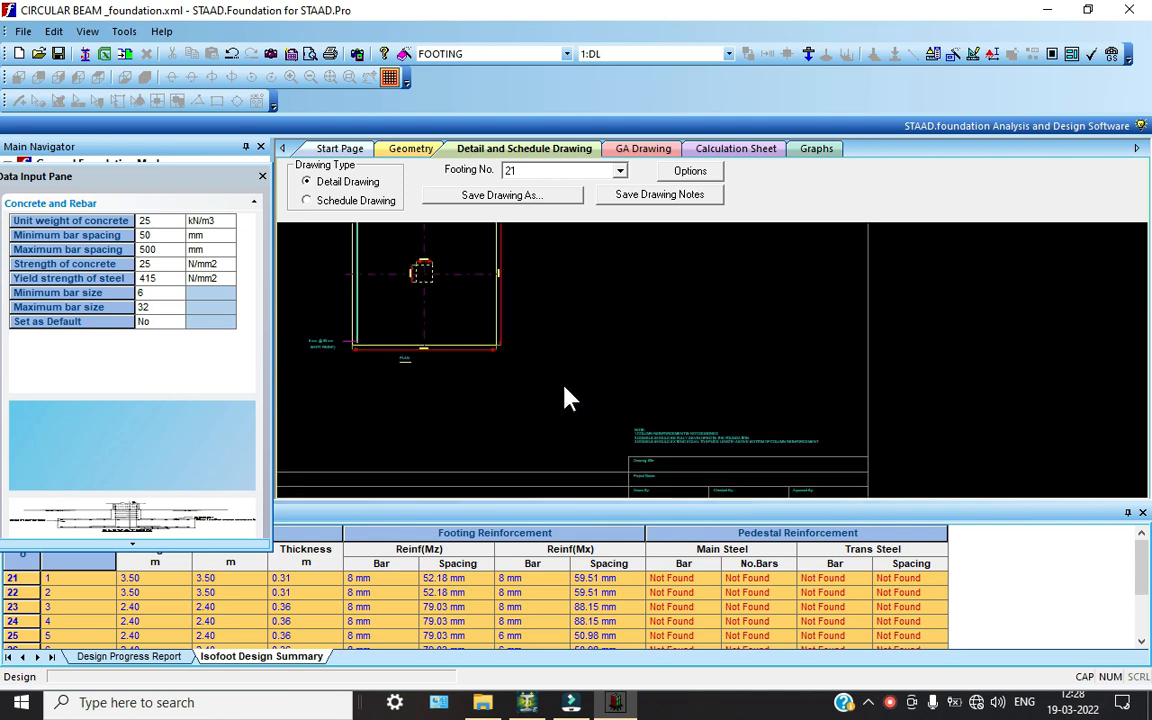
scroll(720, 470, "down", 3)
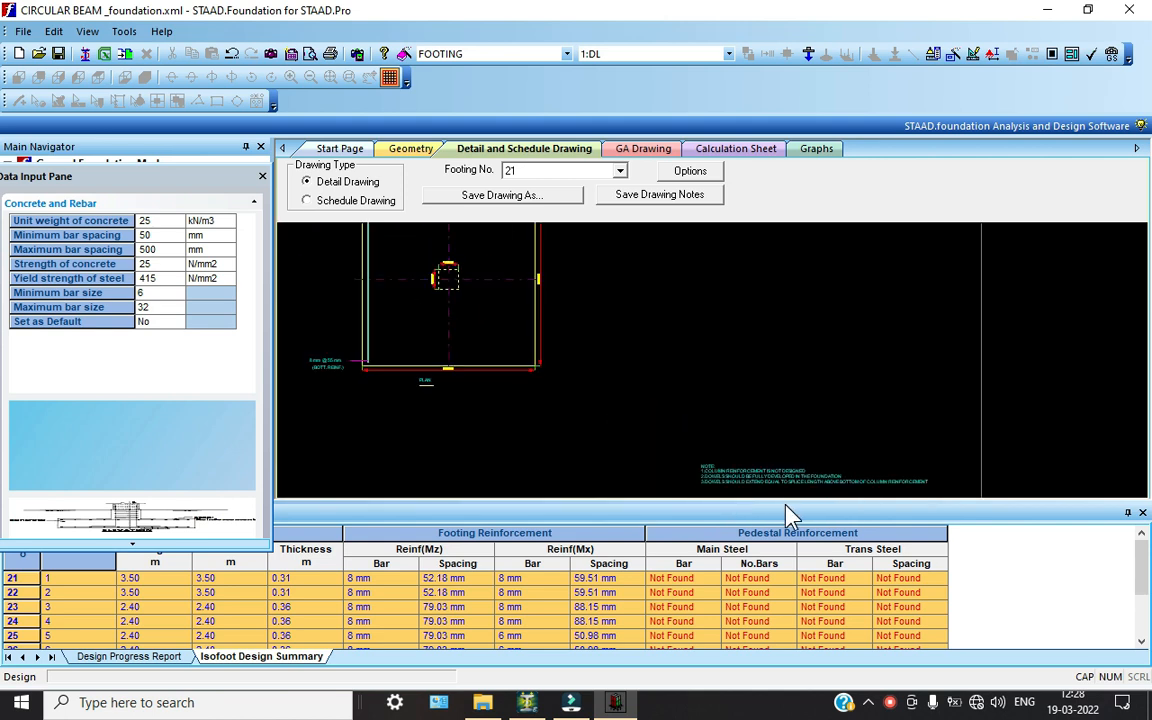
scroll(603, 380, "down", 2)
scroll(447, 258, "up", 5)
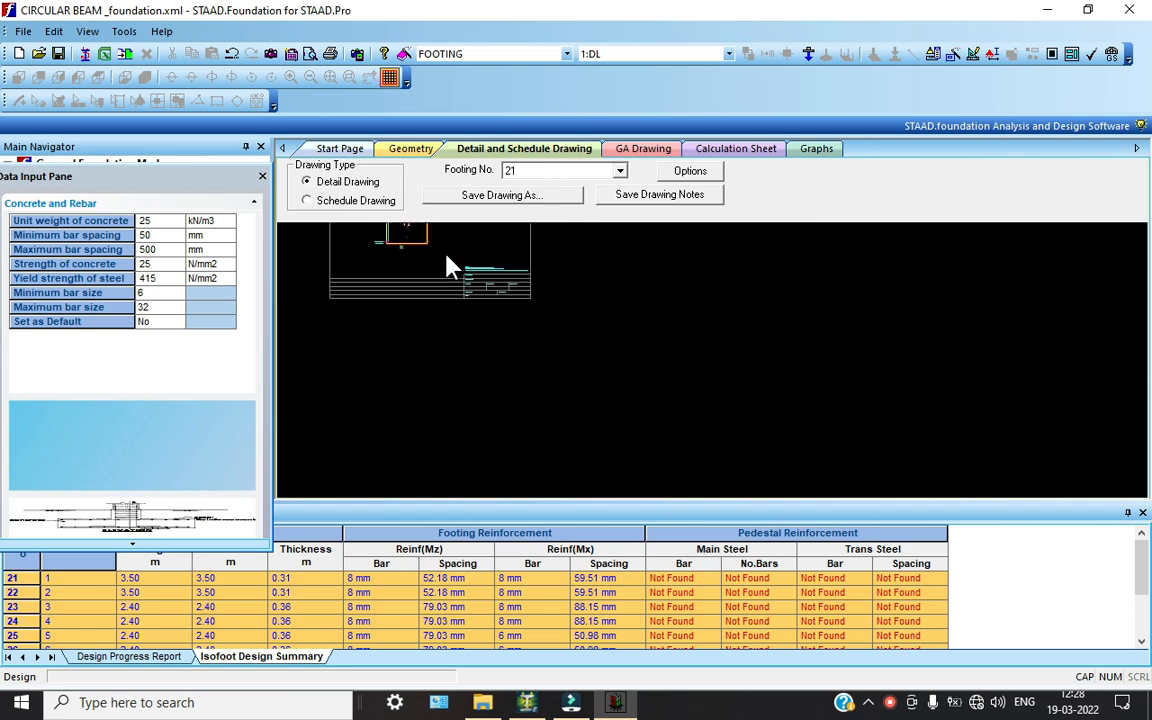
scroll(450, 266, "down", 4)
scroll(715, 468, "down", 2)
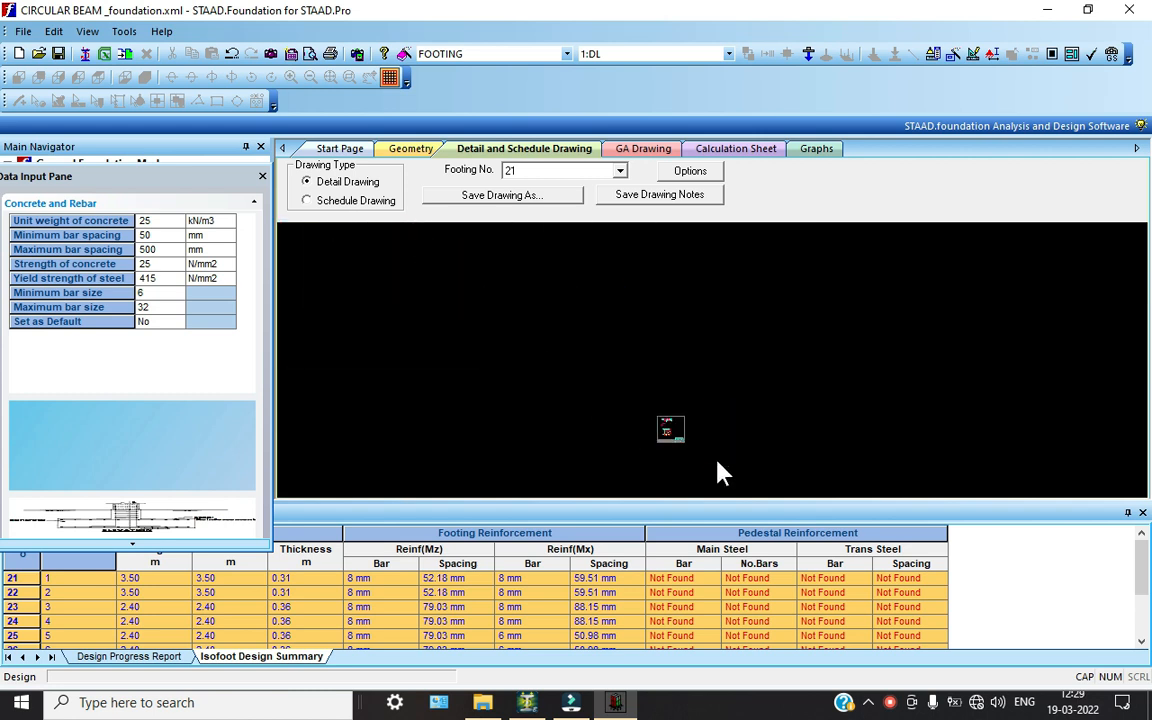
scroll(643, 419, "up", 5)
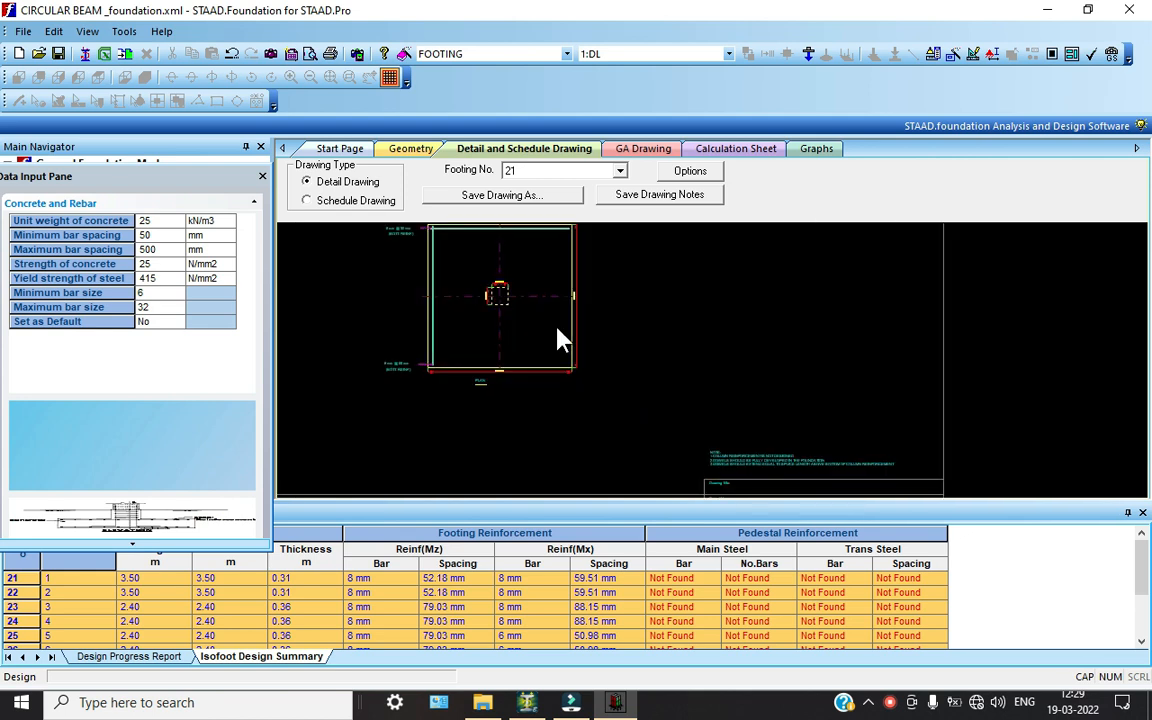
Display the schedule drawing and examine the footing schedule's column, foundation and reinforcement entries
left_click(309, 203)
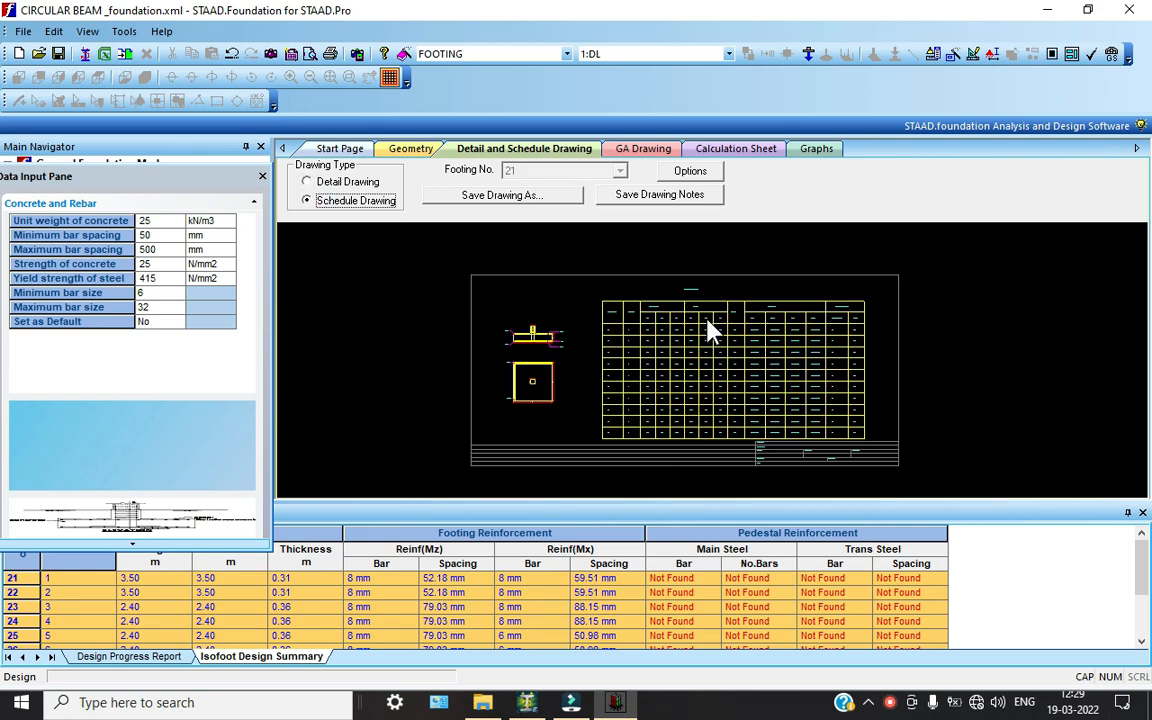
scroll(707, 328, "up", 5)
scroll(656, 329, "up", 2)
scroll(656, 329, "down", 6)
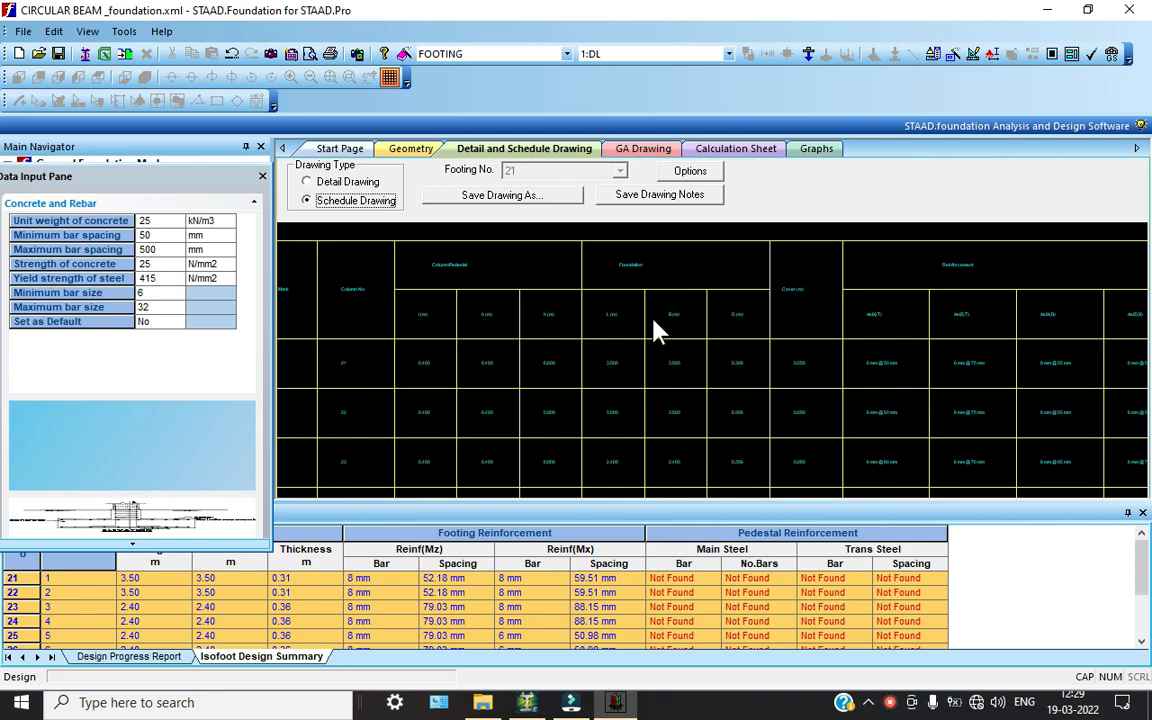
scroll(565, 380, "up", 5)
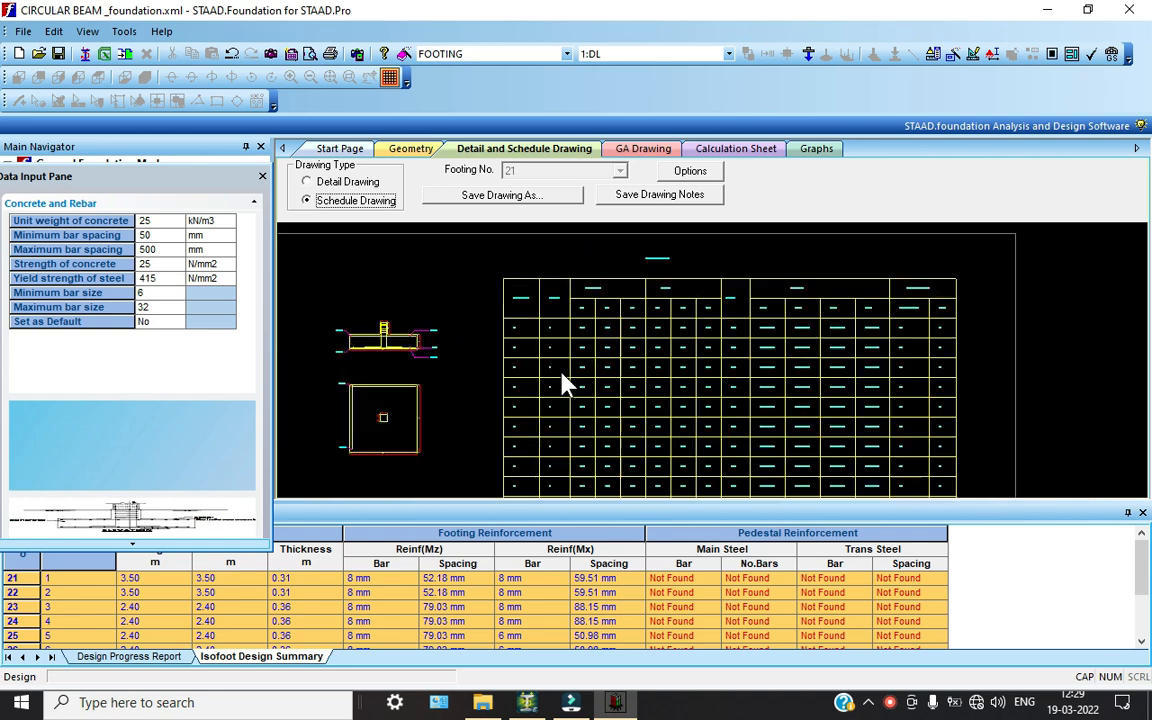
scroll(558, 338, "down", 2)
scroll(555, 340, "up", 4)
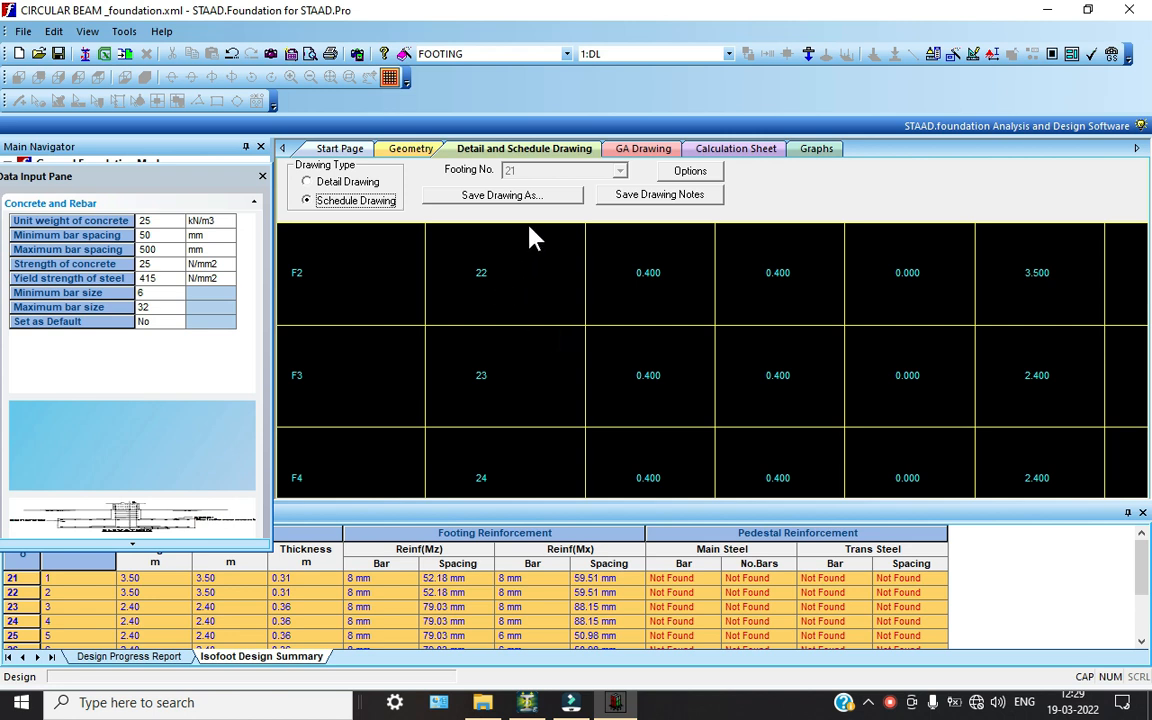
Check the DWG save settings for the schedule drawing without saving, and return to the detail drawing
left_click(545, 197)
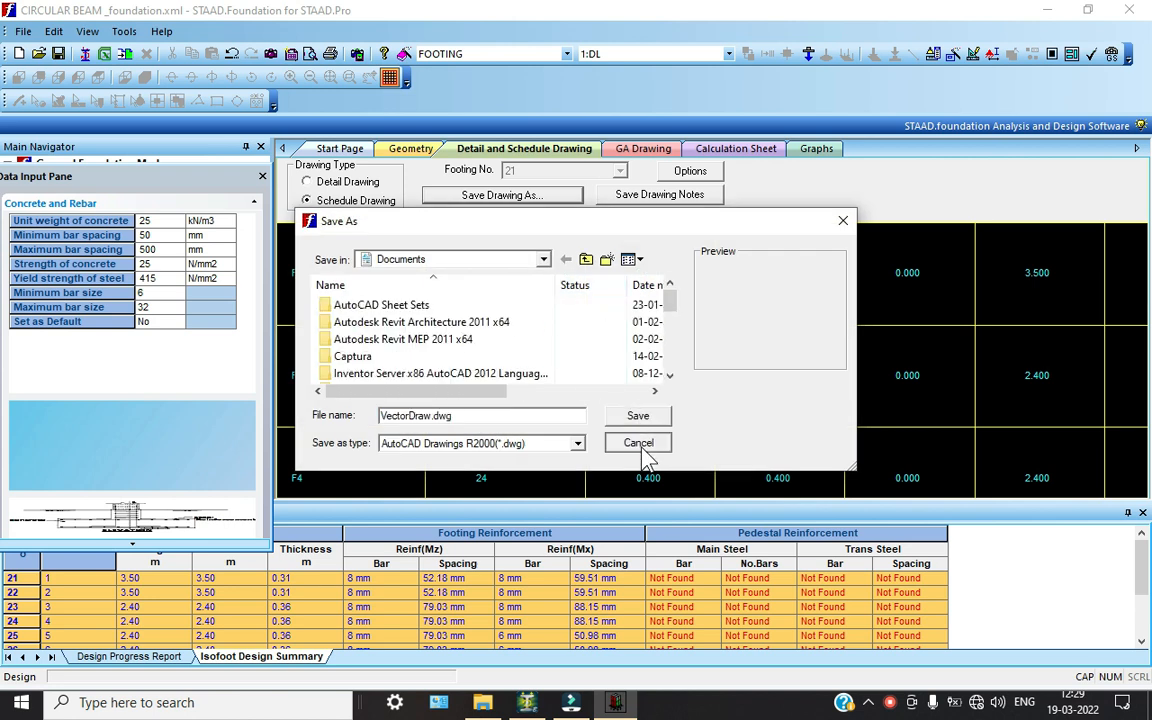
left_click(638, 442)
left_click(348, 182)
Examine the general arrangement drawing's footing layout and its table of footing marks, sizes and column numbers
left_click(625, 152)
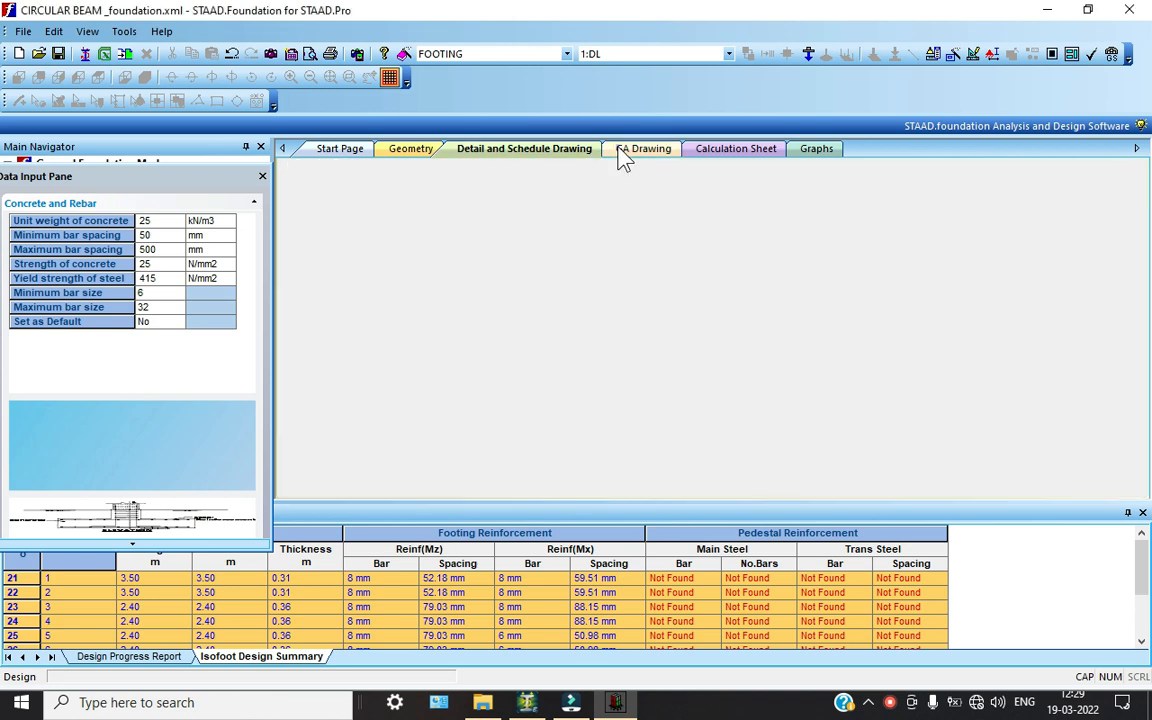
scroll(672, 274, "up", 2)
scroll(672, 276, "up", 2)
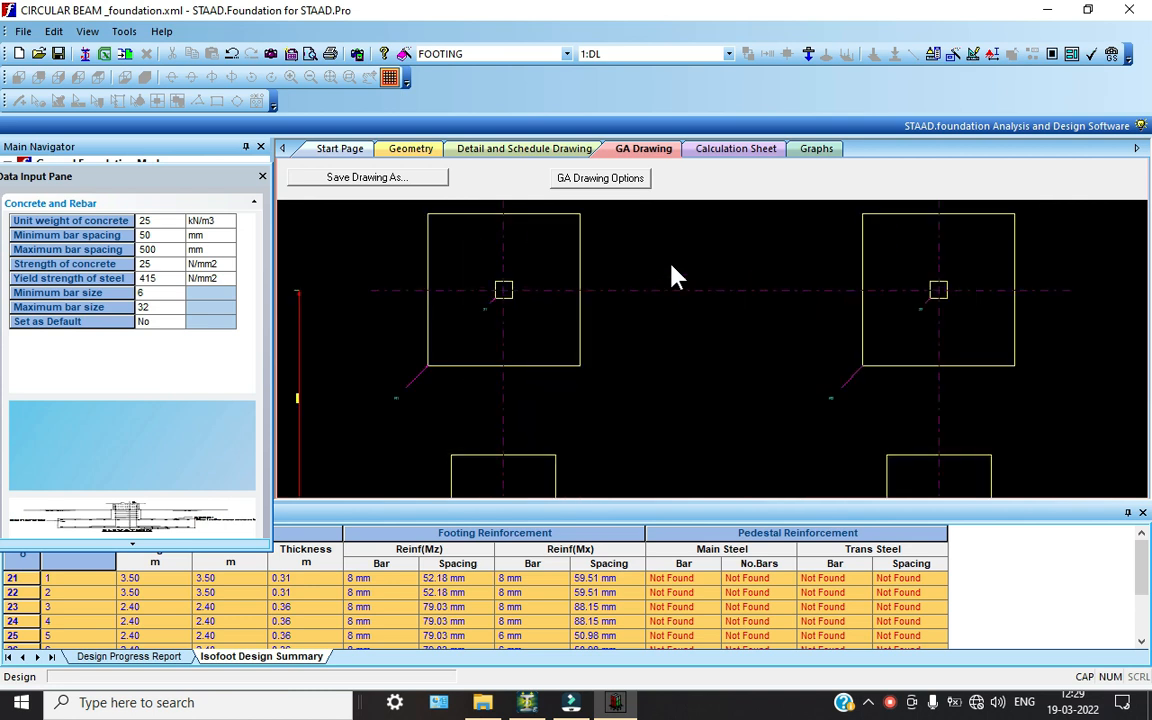
scroll(672, 318, "down", 5)
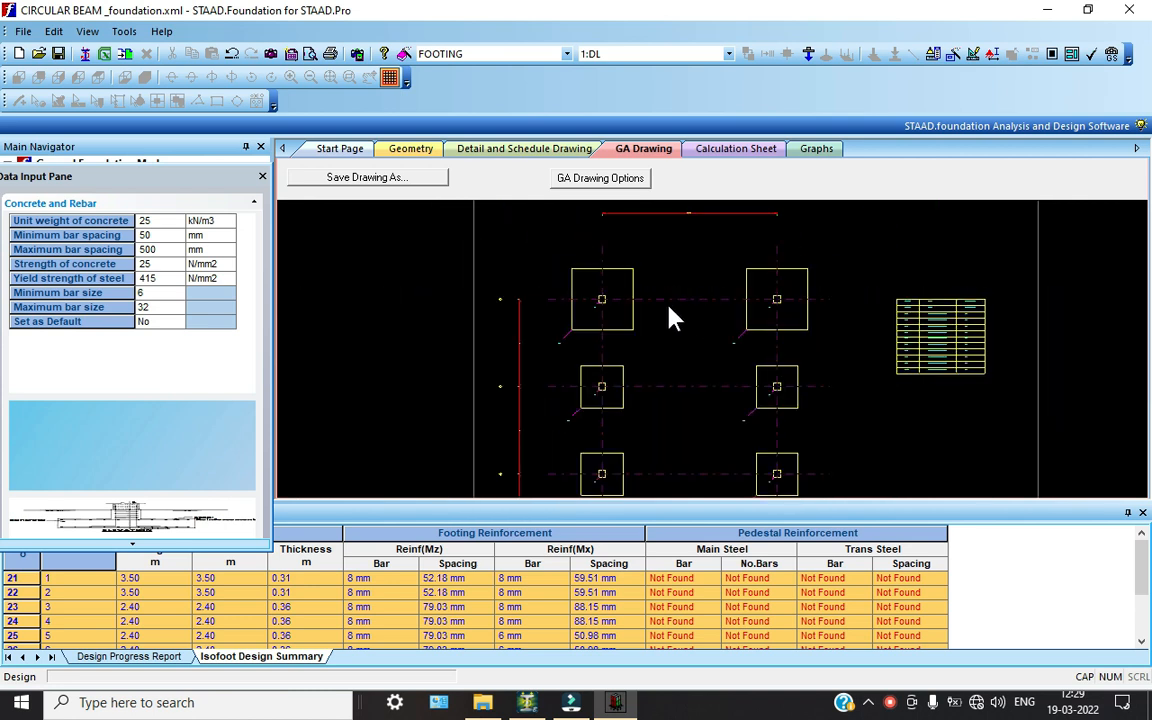
scroll(848, 314, "up", 1)
scroll(848, 302, "up", 11)
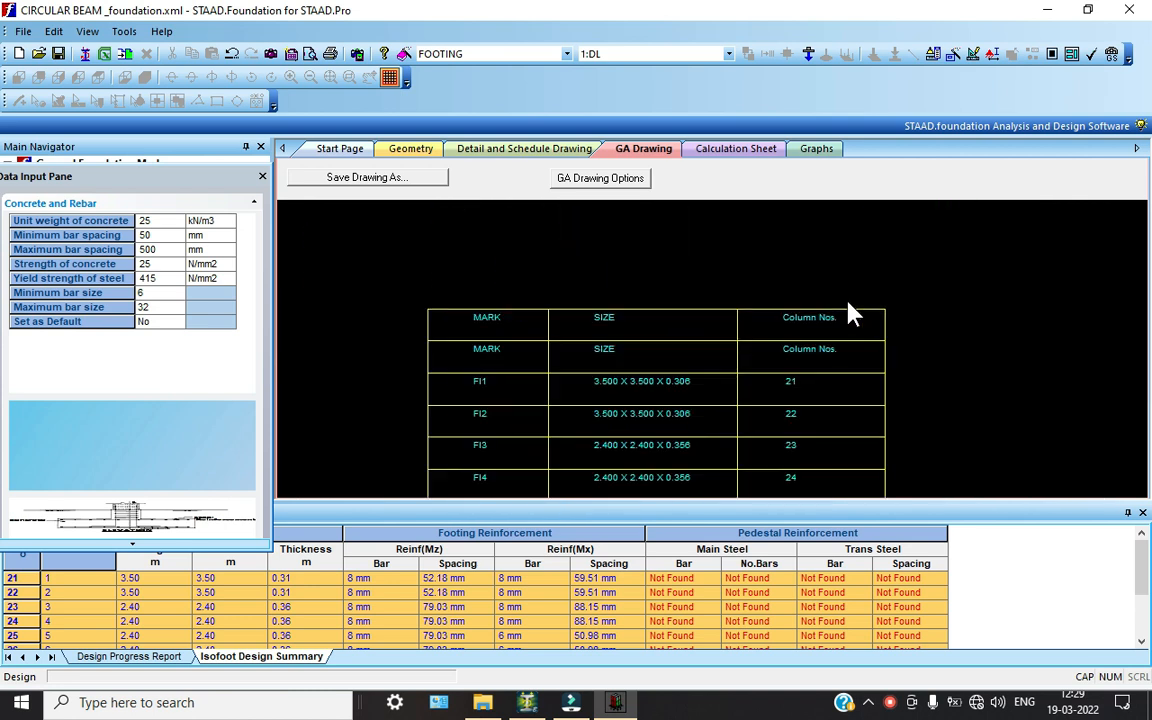
Check the graphs, review the calculation sheet from the final footing size back to the soil parameters, and view the remaining footings in the design summary
left_click(756, 148)
left_click(818, 149)
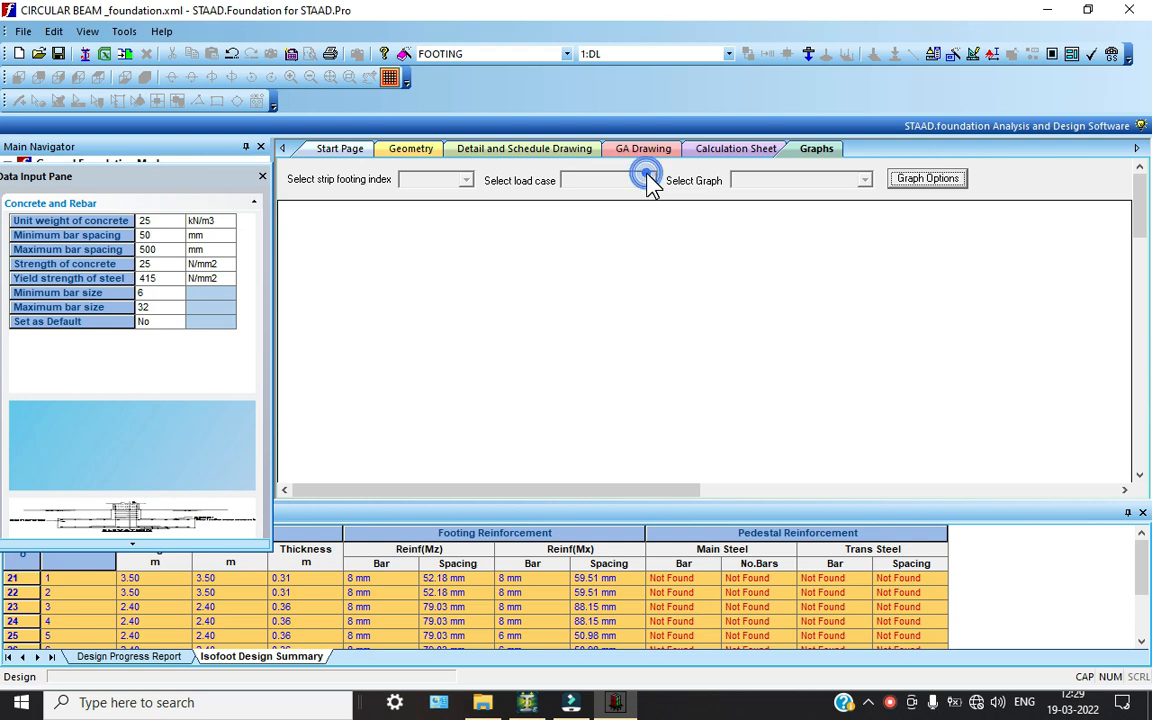
left_click(712, 150)
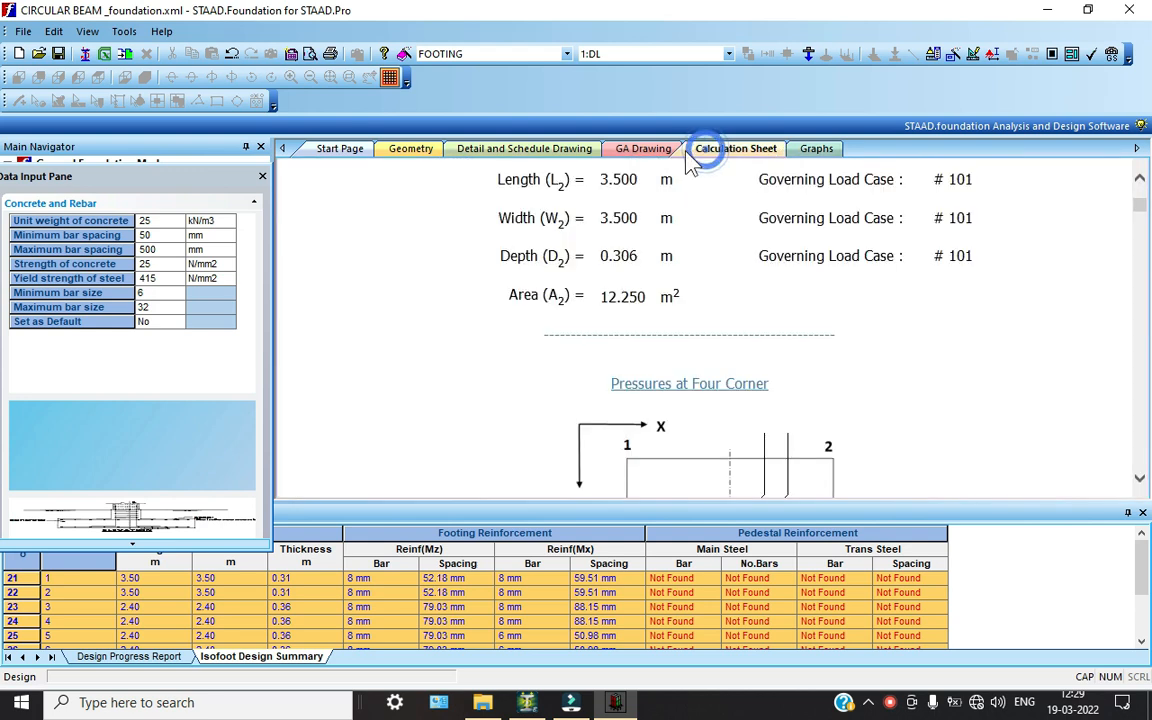
scroll(670, 281, "down", 2)
scroll(670, 281, "up", 10)
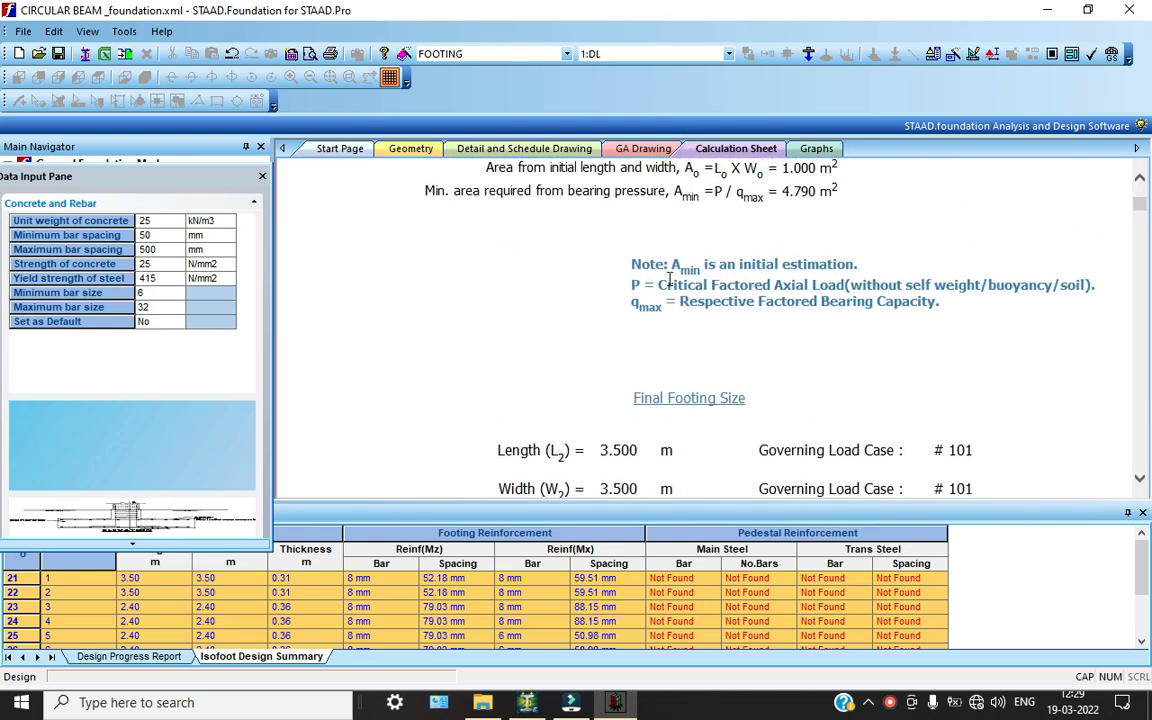
scroll(670, 281, "up", 10)
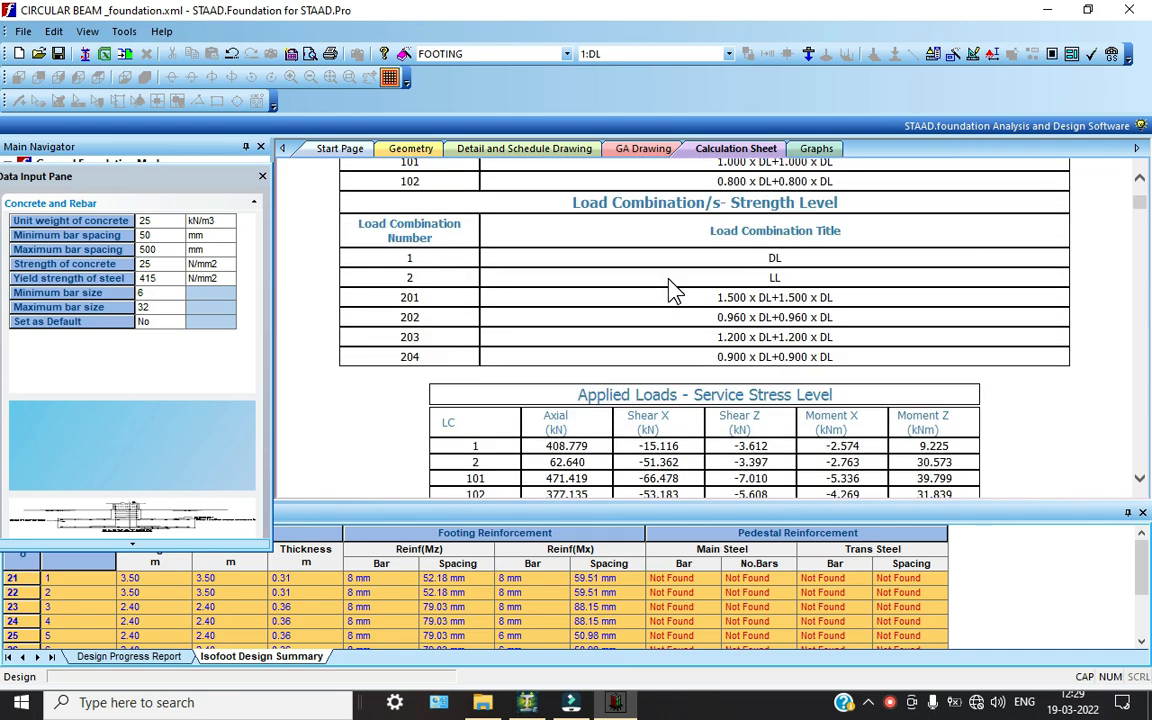
scroll(672, 288, "up", 1)
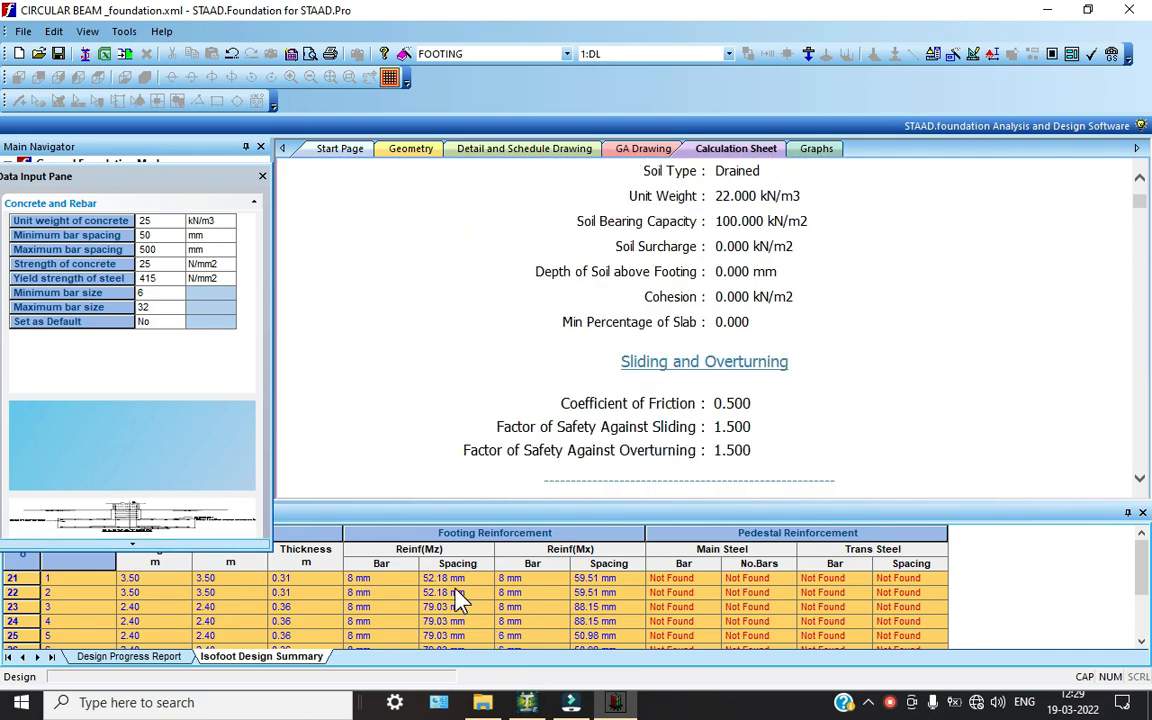
scroll(1144, 586, "down", 2)
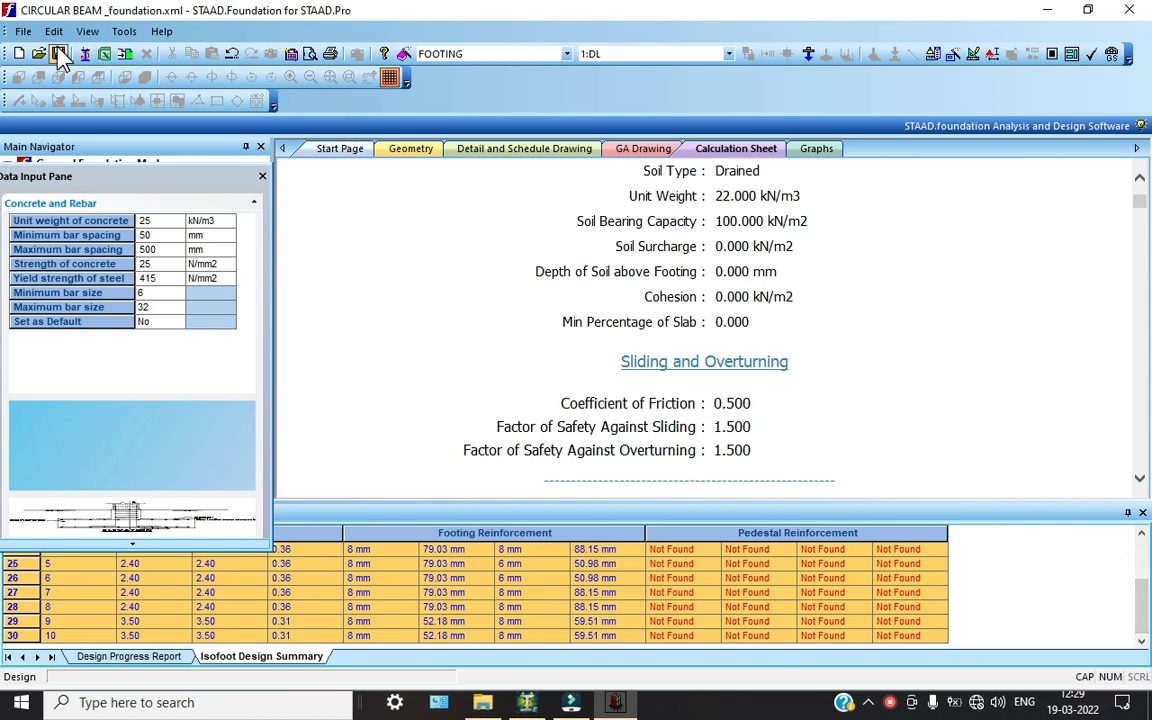
Accept the auto-save of the foundation file and check the Microsoft Print to PDF option without printing
left_click(330, 53)
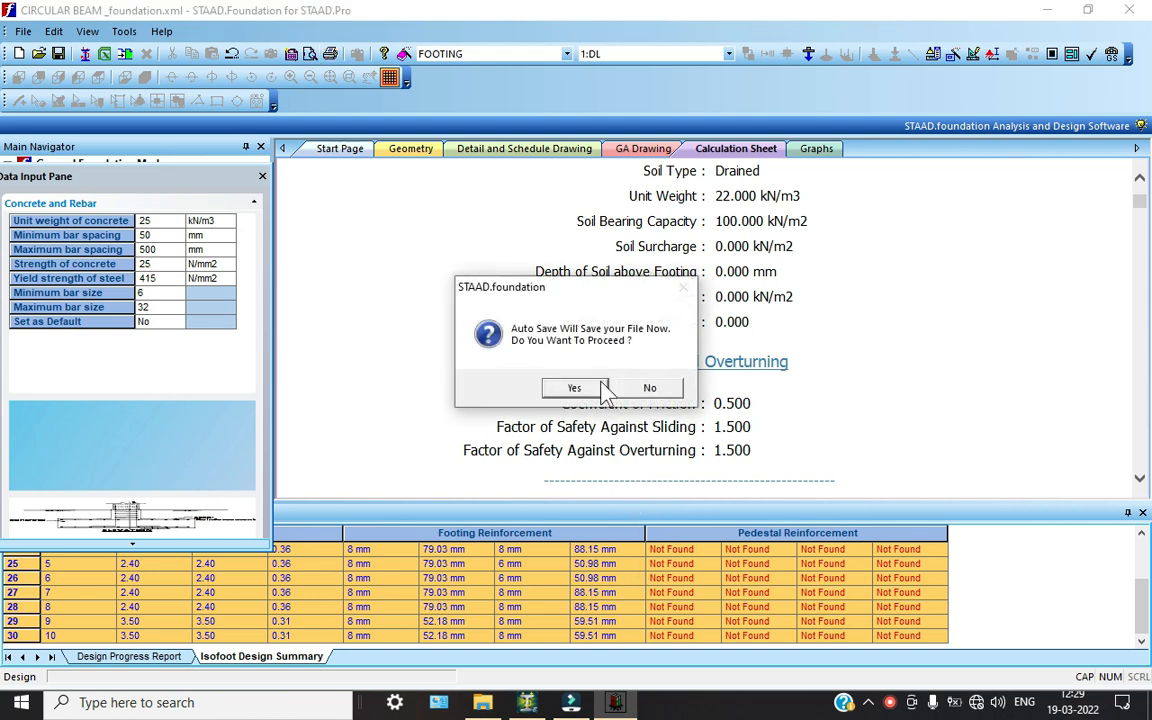
left_click(582, 390)
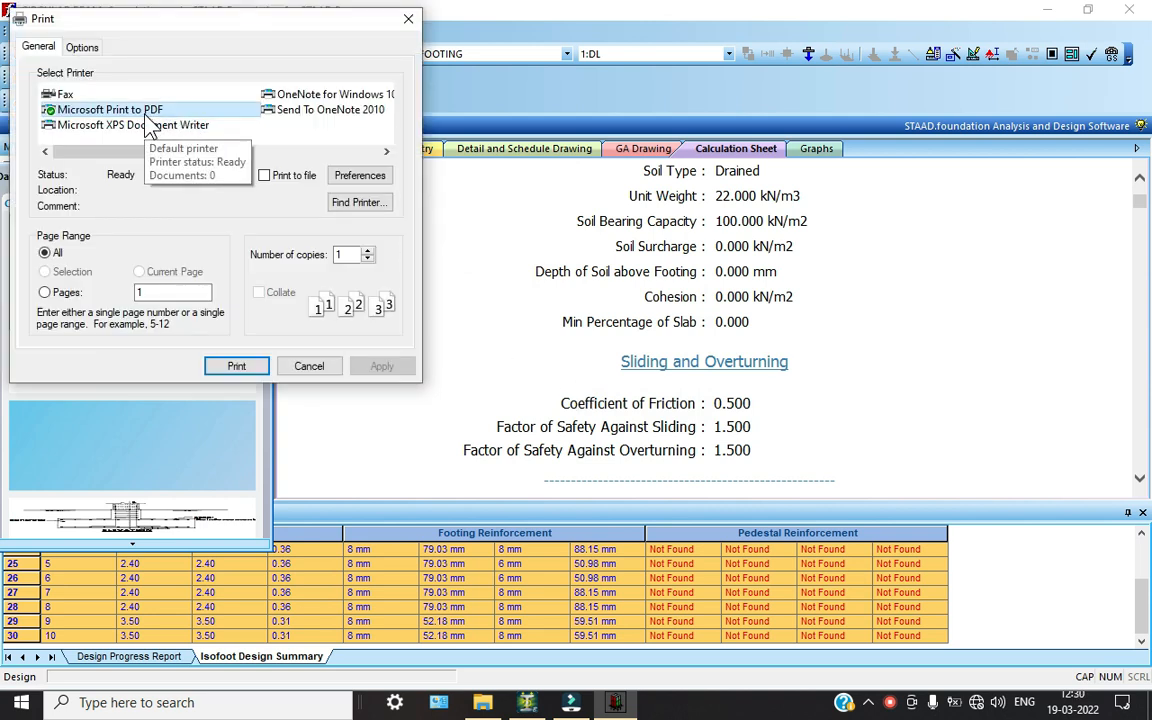
left_click(150, 112)
left_click(308, 366)
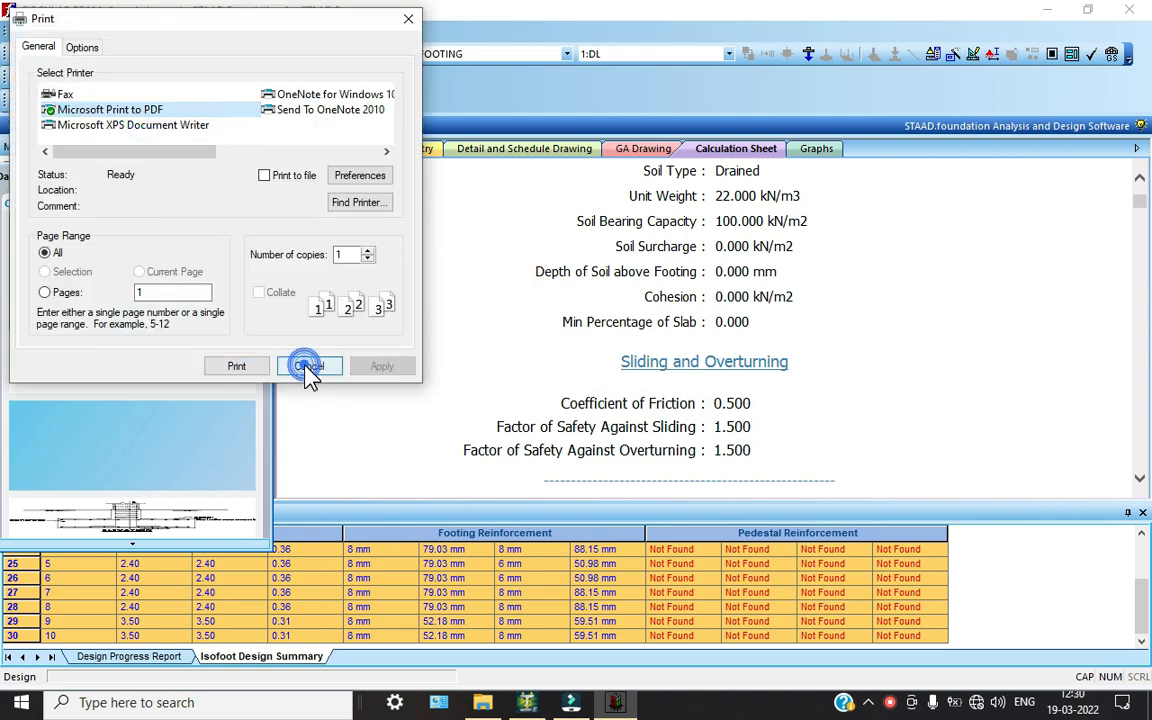
left_click(308, 366)
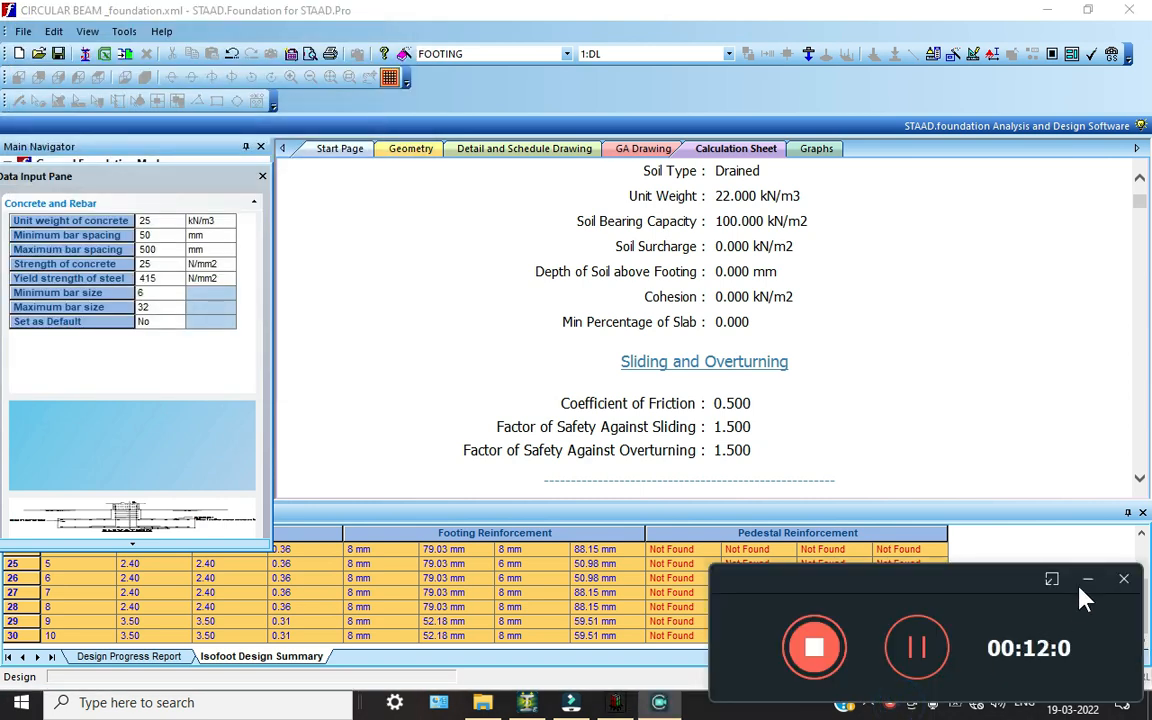
Review the concrete and rebar properties, column dimensions and footing geometry in the calculation sheet
scroll(583, 325, "up", 1)
scroll(583, 325, "up", 10)
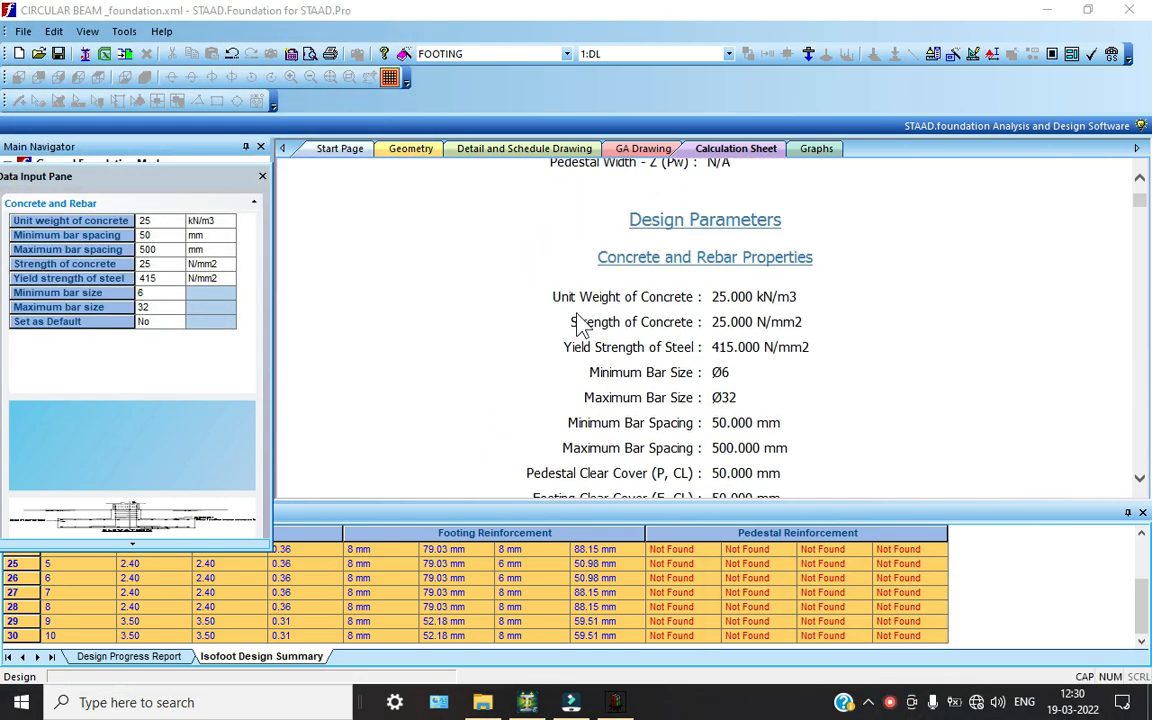
scroll(583, 325, "up", 3)
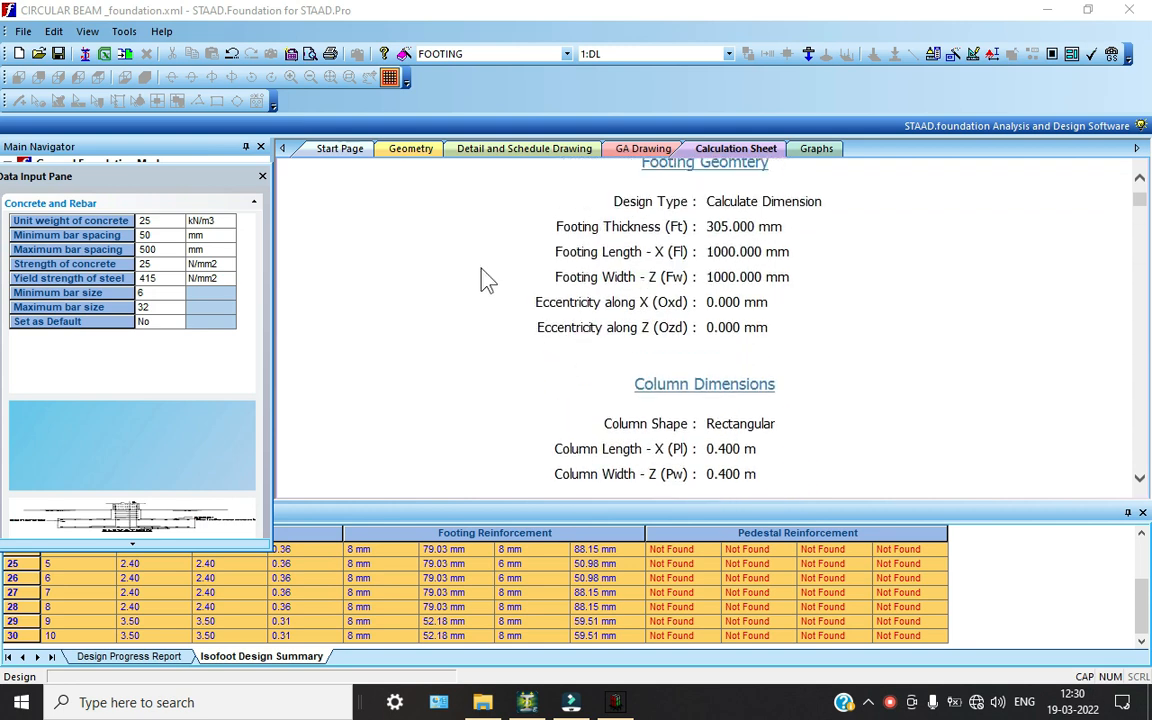
Return to footing 21's detail drawing and examine its elevation with the column and footing dimensions
left_click(498, 150)
scroll(660, 350, "up", 3)
scroll(660, 348, "down", 4)
scroll(630, 249, "up", 6)
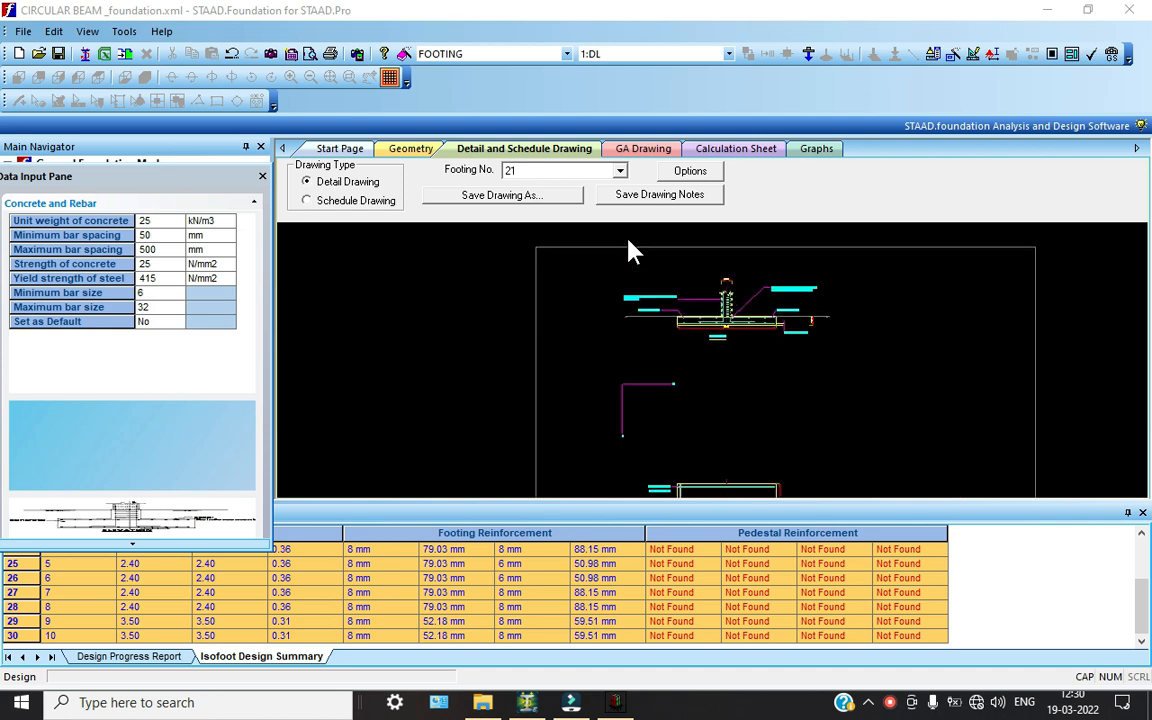
scroll(861, 401, "up", 3)
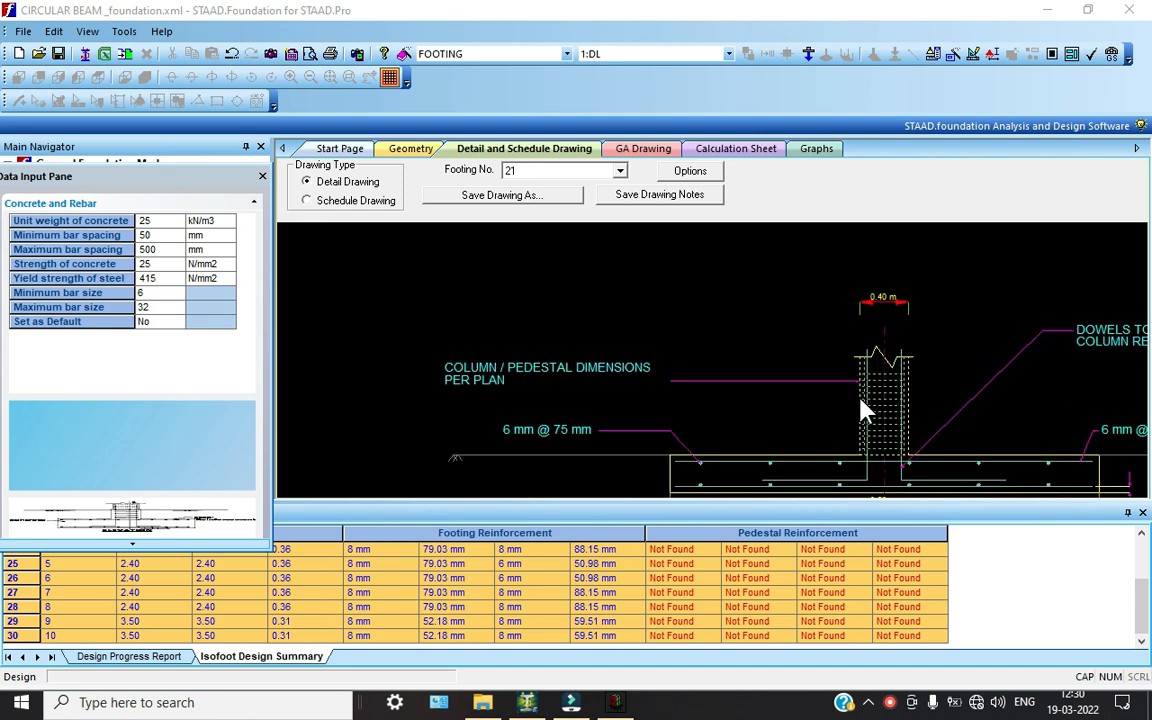
middle_click(861, 401)
mouse_move(861, 399)
middle_mouse_down()
mouse_move(618, 347)
mouse_move(662, 362)
middle_mouse_up()
scroll(628, 359, "down", 2)
scroll(628, 366, "up", 4)
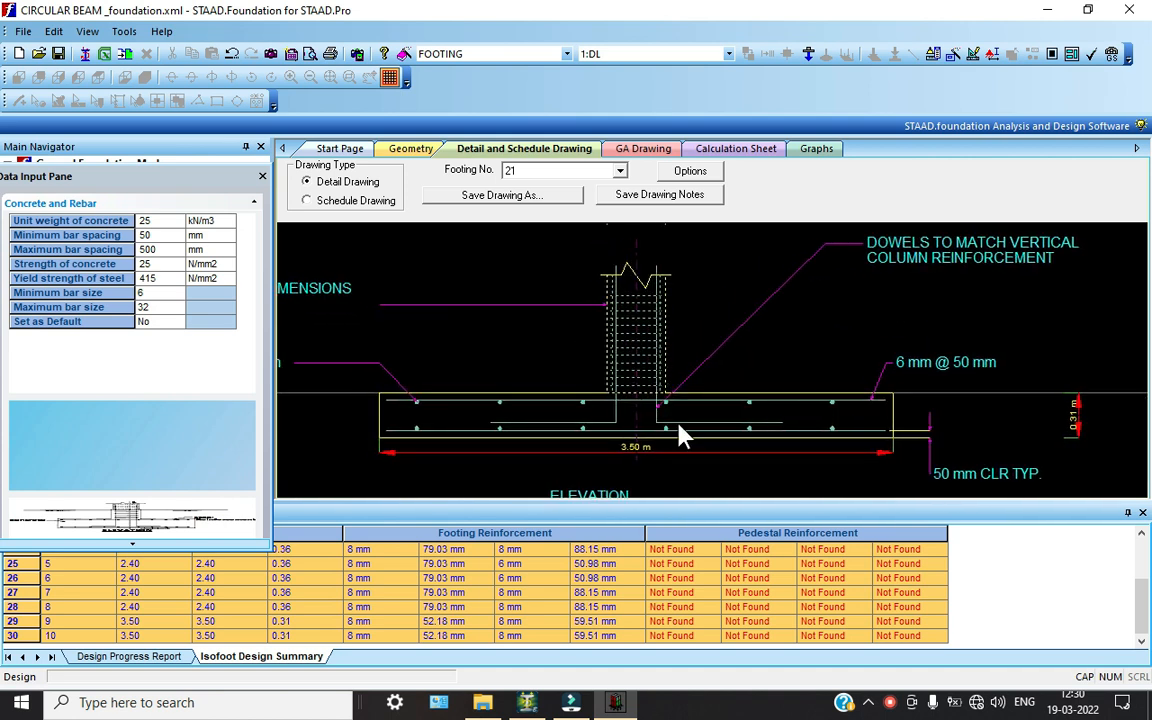
Inspect the footing bars, column dowels, bar callouts and clear cover in footing 21's elevation
scroll(572, 376, "up", 2)
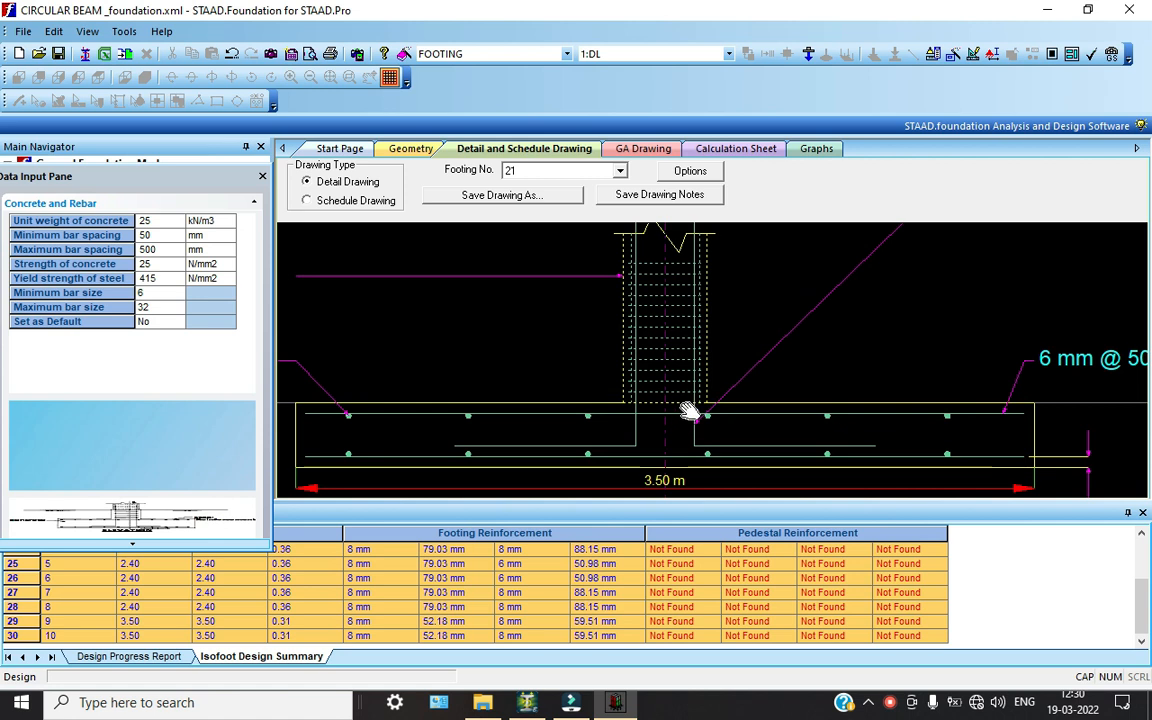
middle_click_drag(689, 411, 697, 416)
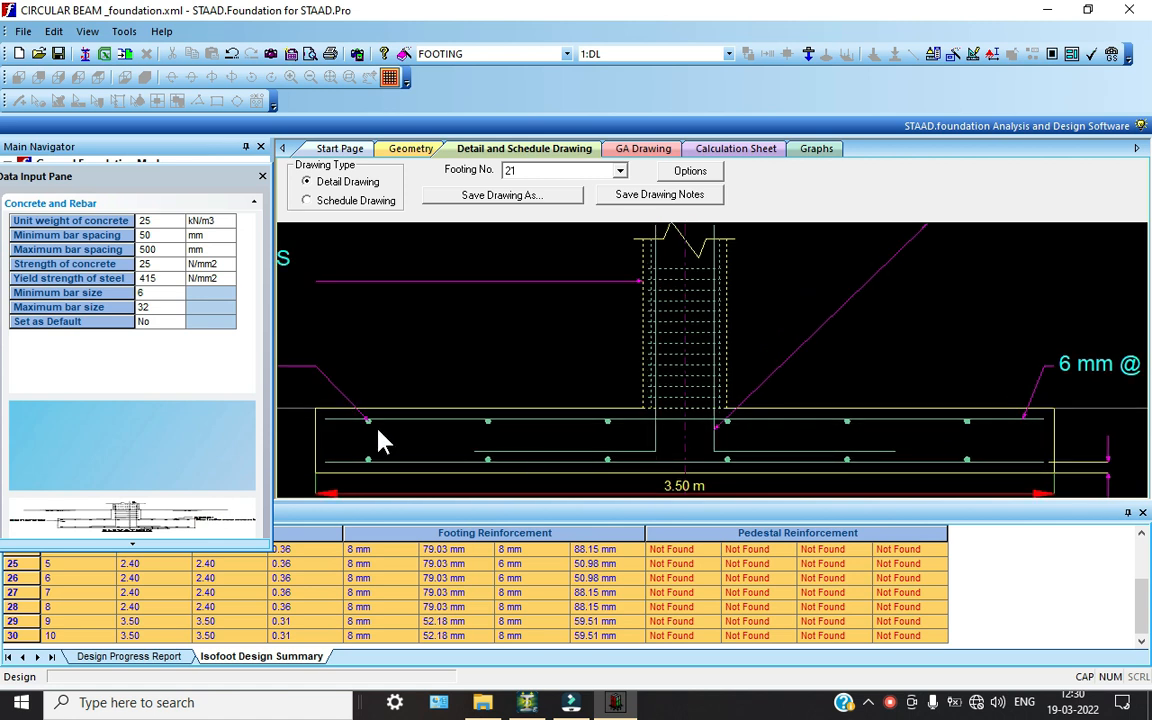
middle_click_drag(830, 391, 573, 386)
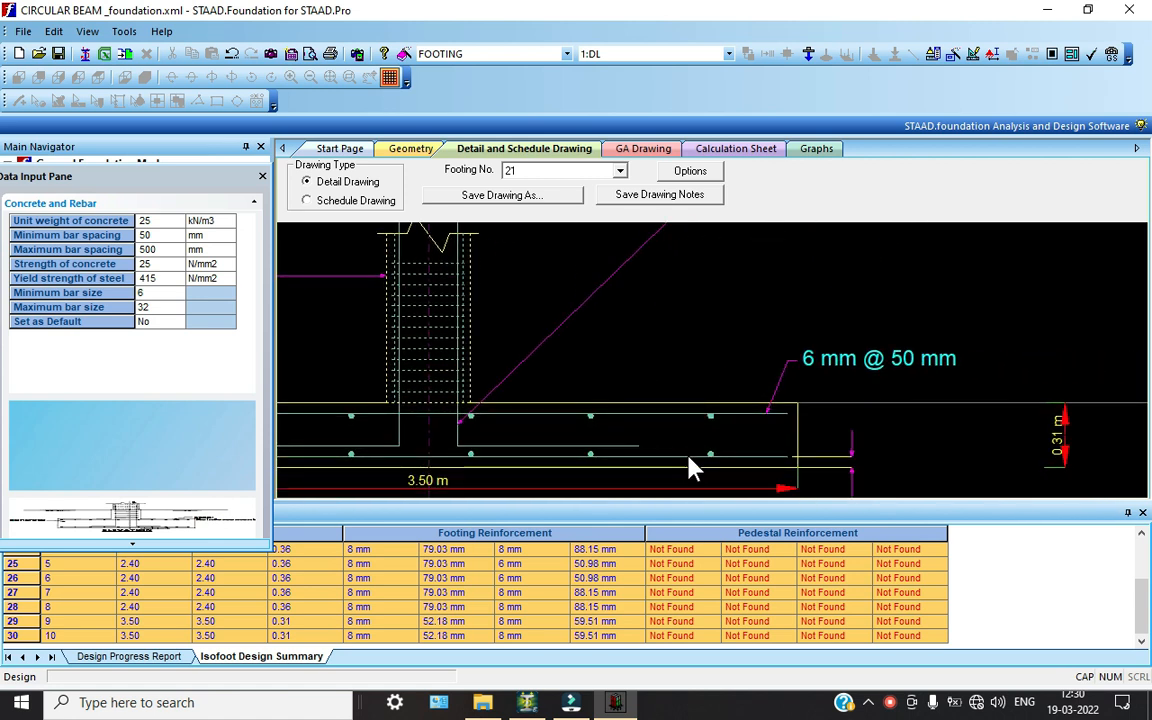
middle_click_drag(687, 457, 884, 367)
scroll(545, 428, "down", 3)
mouse_move(545, 429)
middle_mouse_down()
mouse_move(540, 411)
mouse_move(628, 461)
middle_mouse_up()
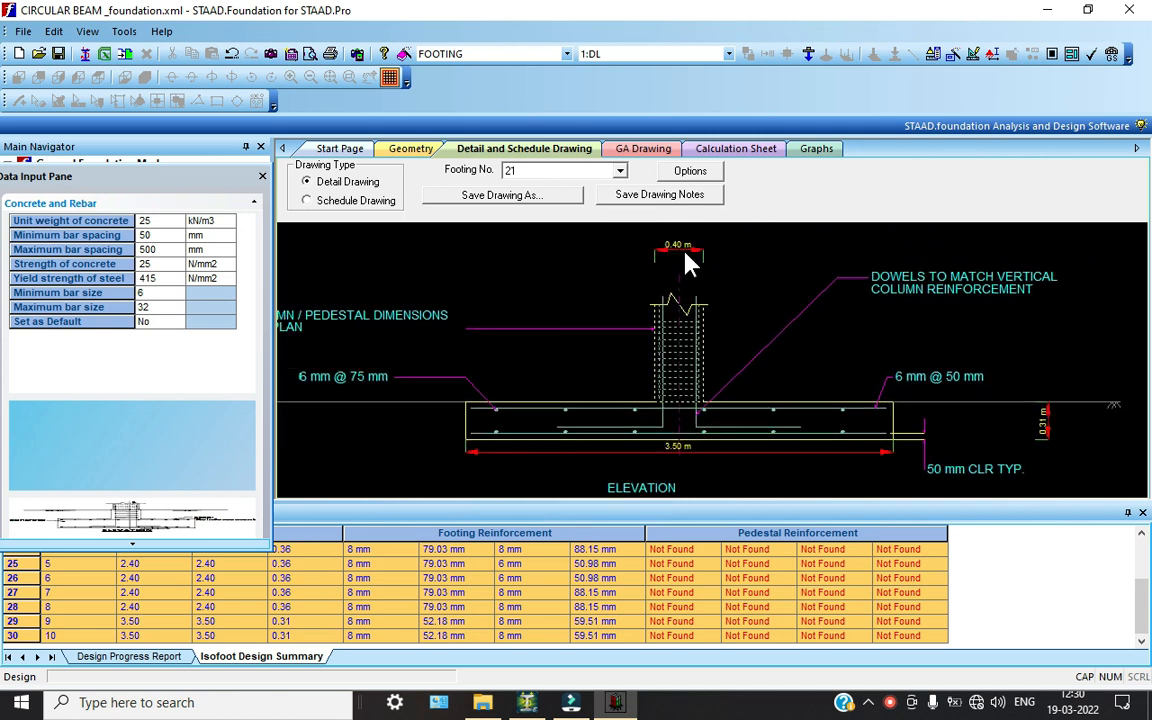
scroll(678, 426, "up", 1)
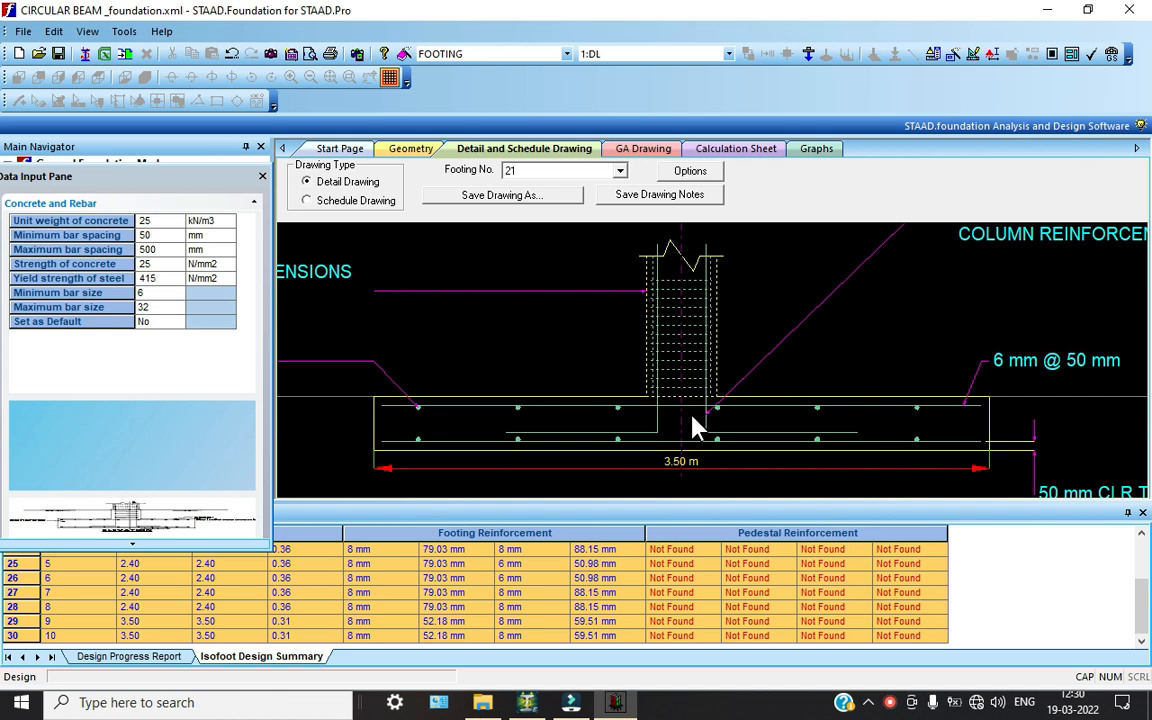
Examine the column position and dimensions in the plan view of footing 21's detail drawing
scroll(697, 427, "down", 4)
scroll(691, 415, "down", 2)
middle_click_drag(691, 415, 628, 275)
scroll(614, 387, "down", 1)
scroll(614, 386, "up", 4)
scroll(614, 396, "up", 1)
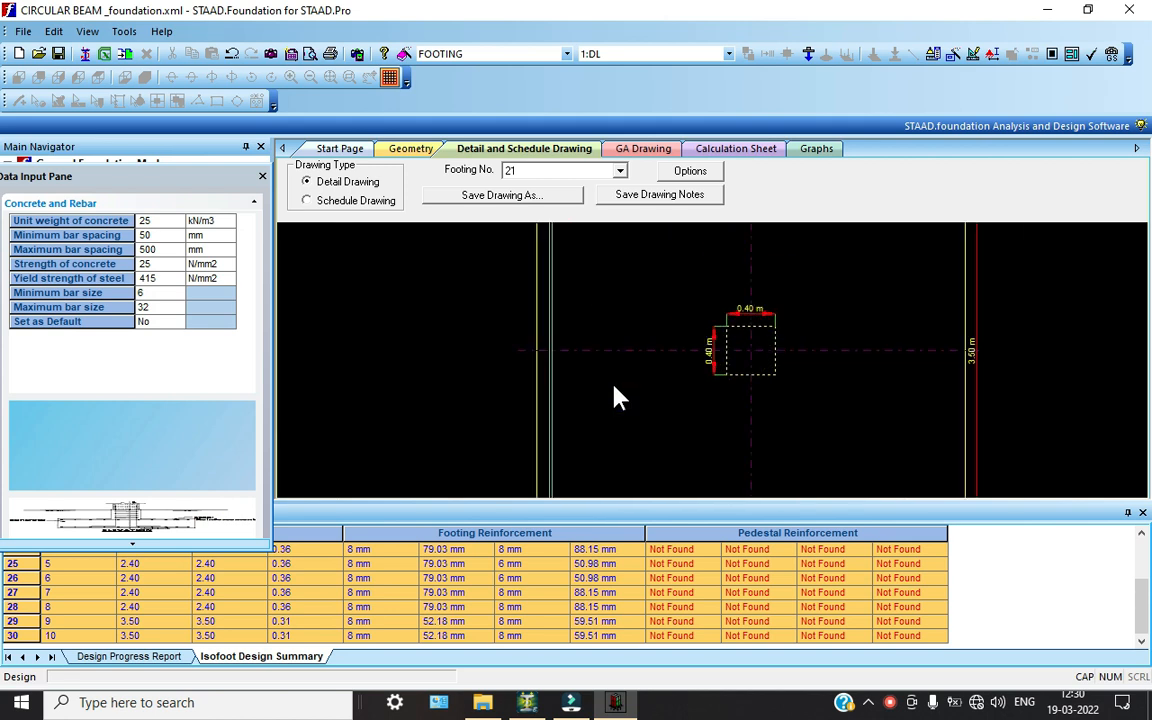
Examine the column outline, bottom reinforcement callouts and overall footing dimensions in footing 21's plan view
scroll(764, 330, "up", 3)
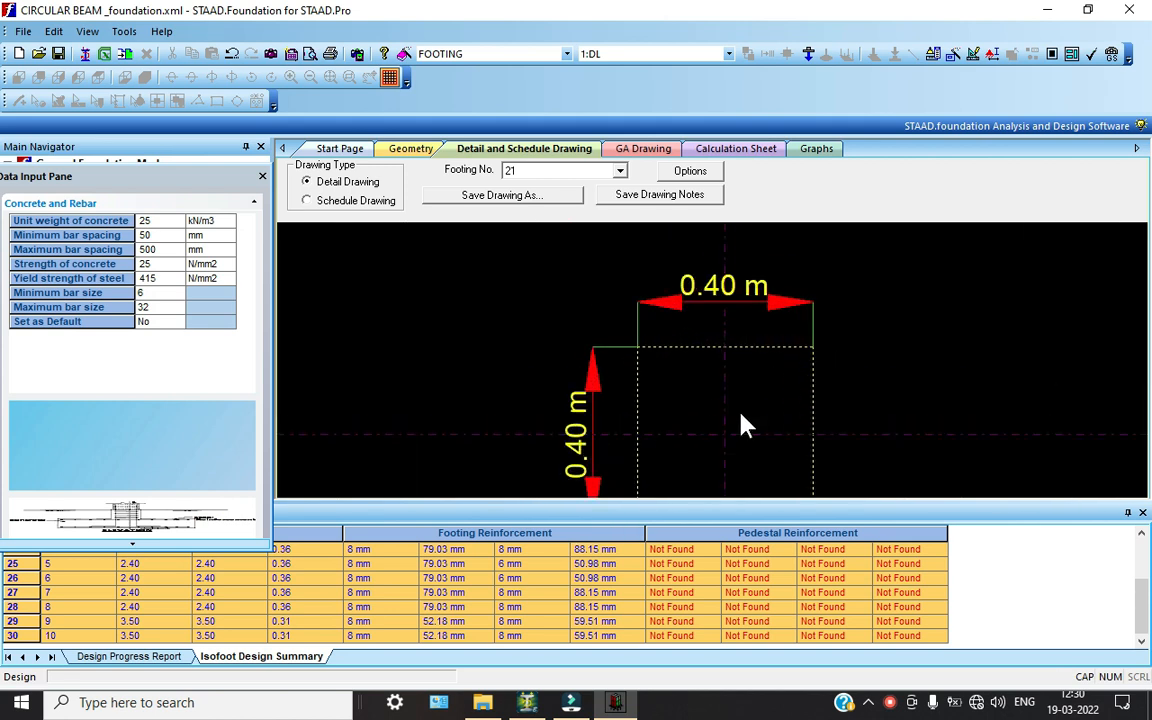
scroll(743, 423, "down", 5)
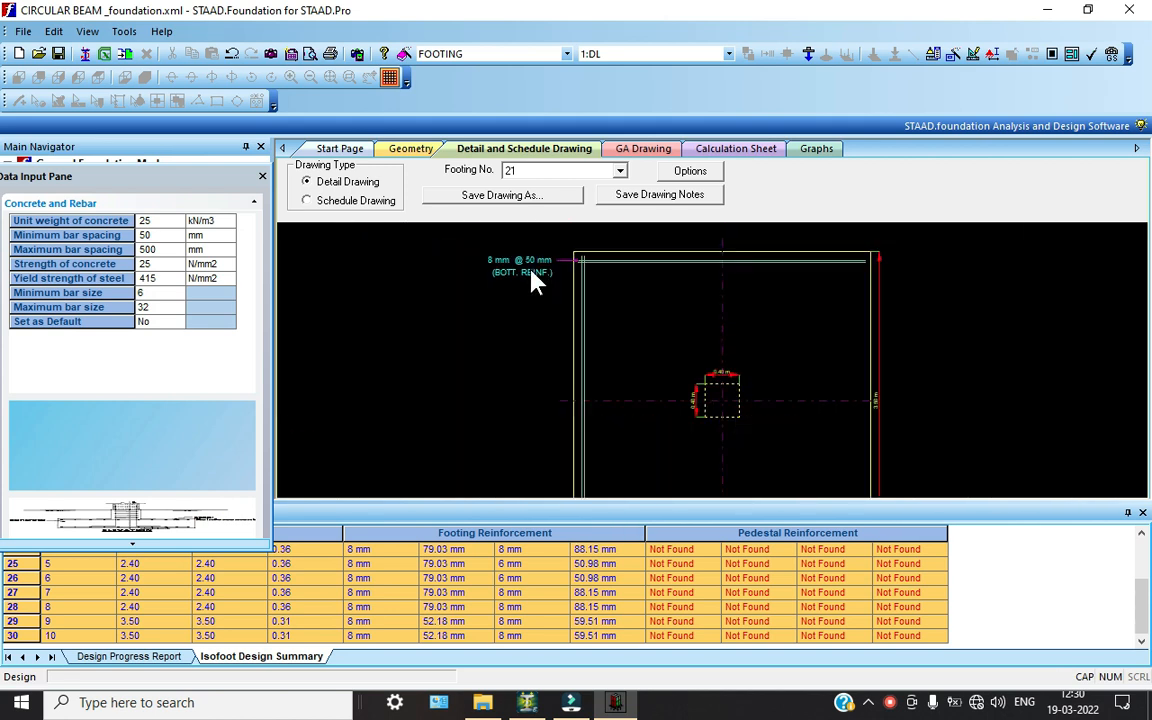
scroll(532, 276, "up", 5)
scroll(585, 360, "down", 4)
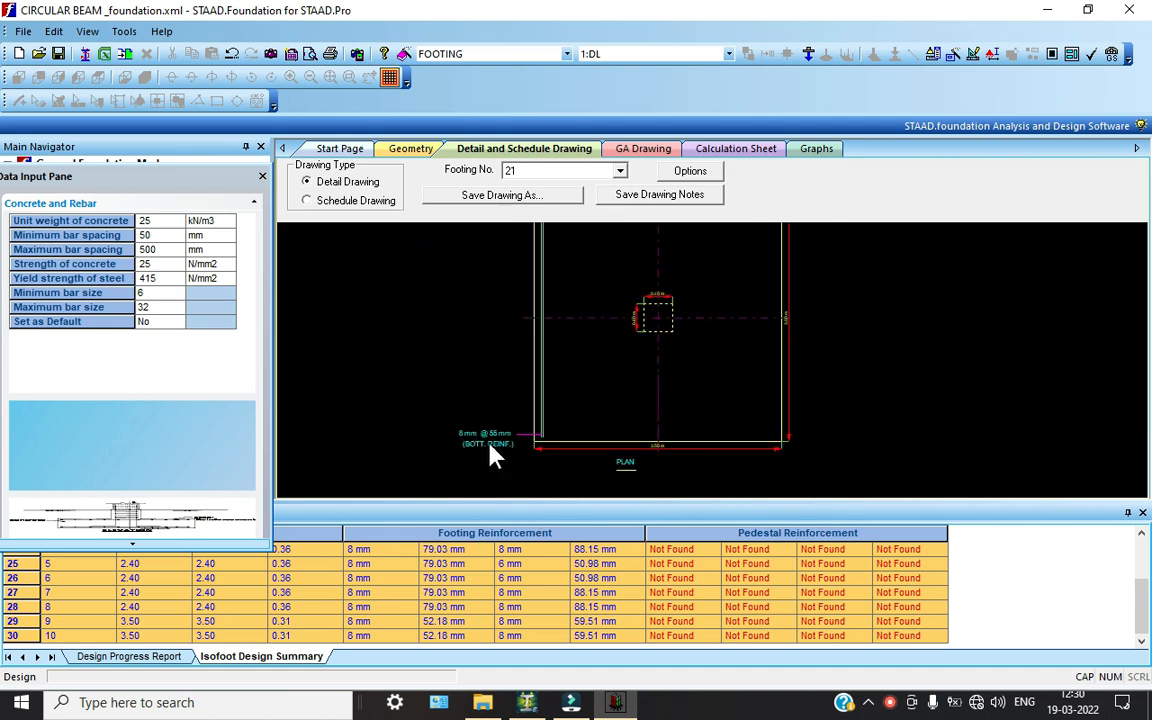
scroll(493, 455, "up", 2)
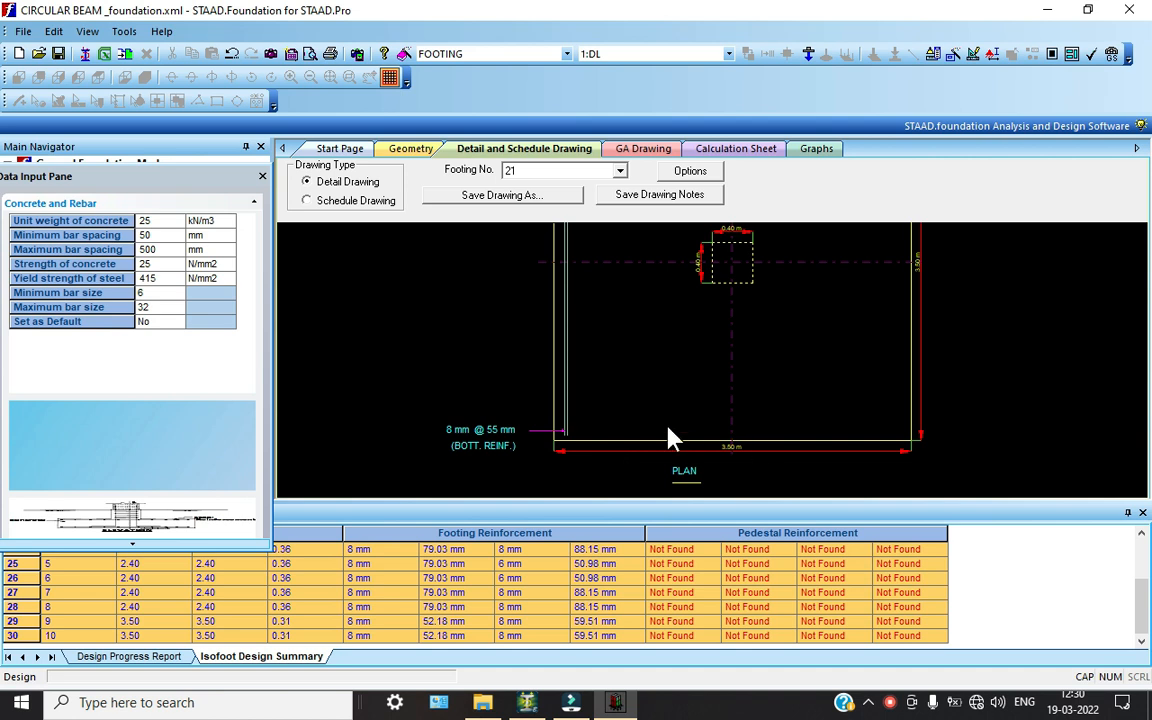
scroll(669, 438, "down", 2)
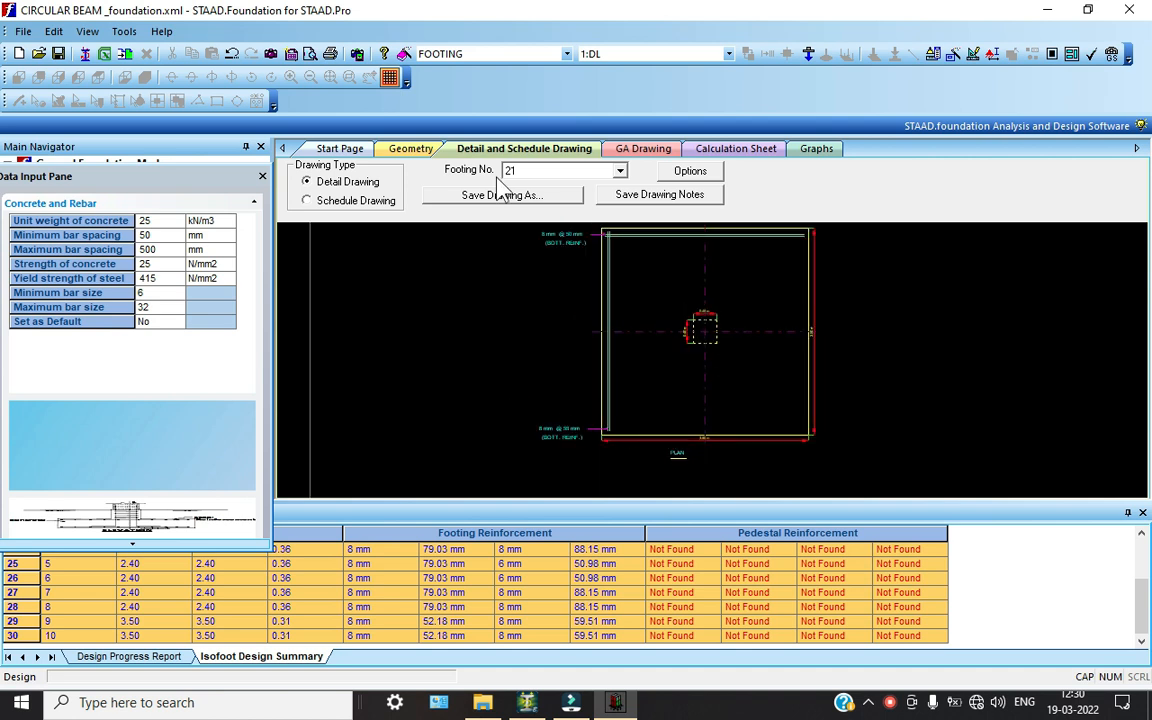
Return to the foundation's 3D geometry and look closely at the isolated footings
left_click(340, 148)
left_click(405, 148)
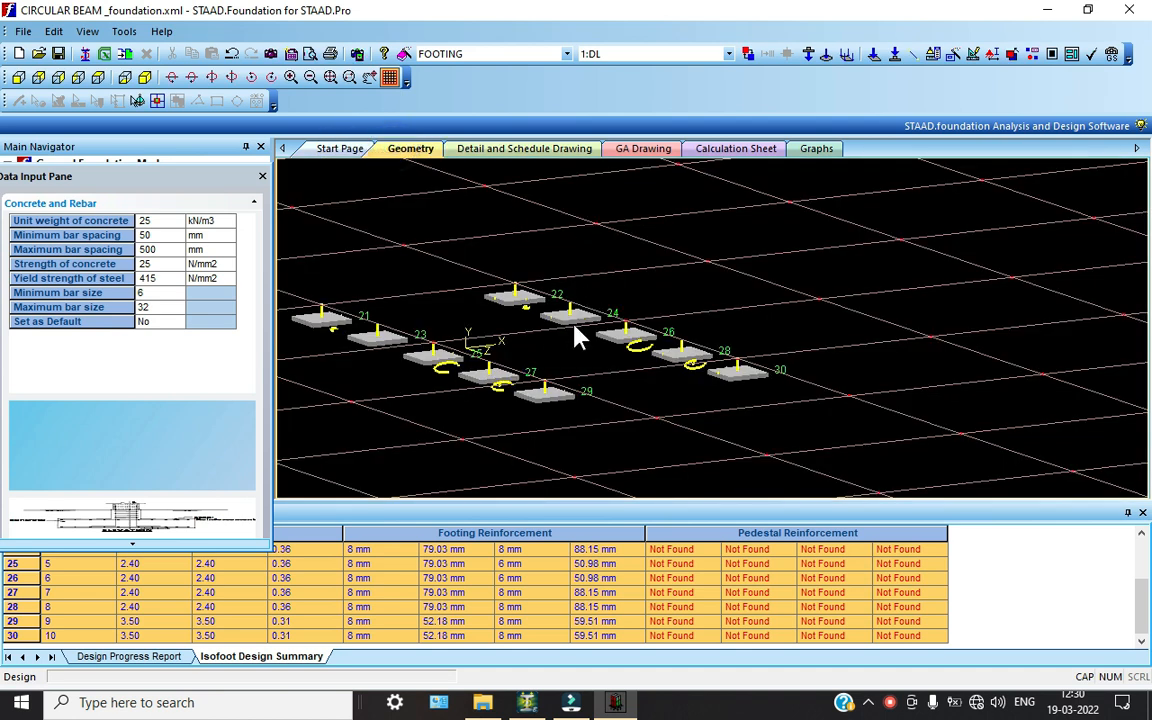
scroll(507, 368, "up", 3)
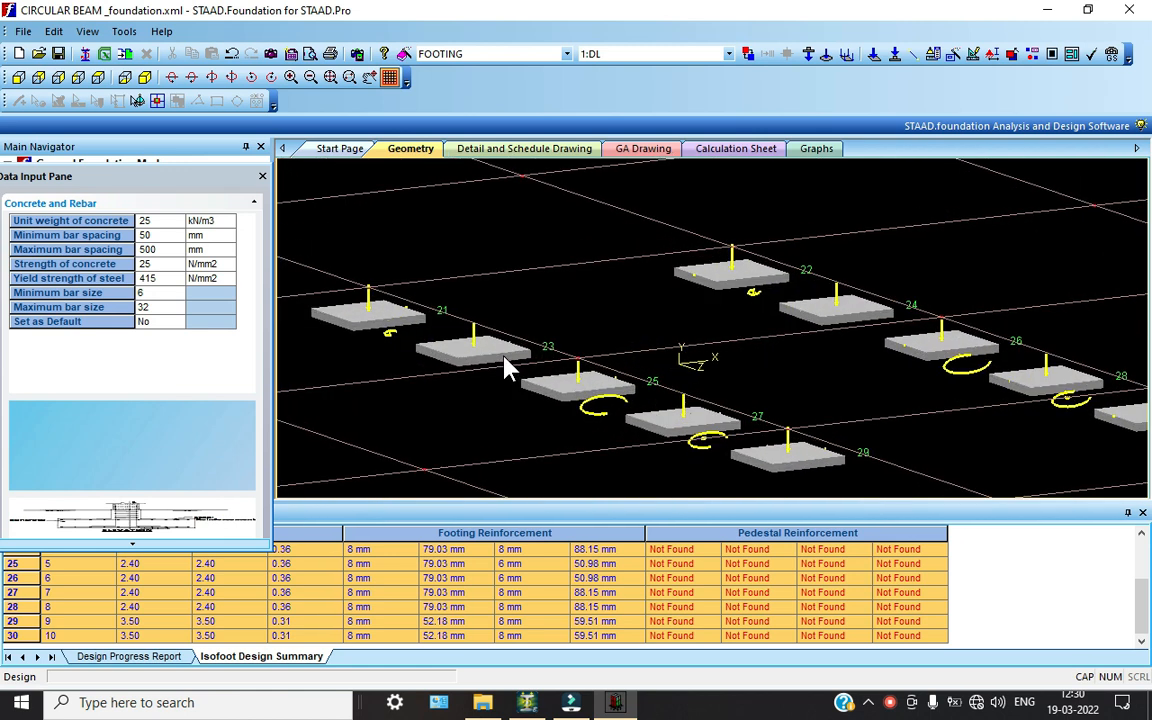
left_click(890, 702)
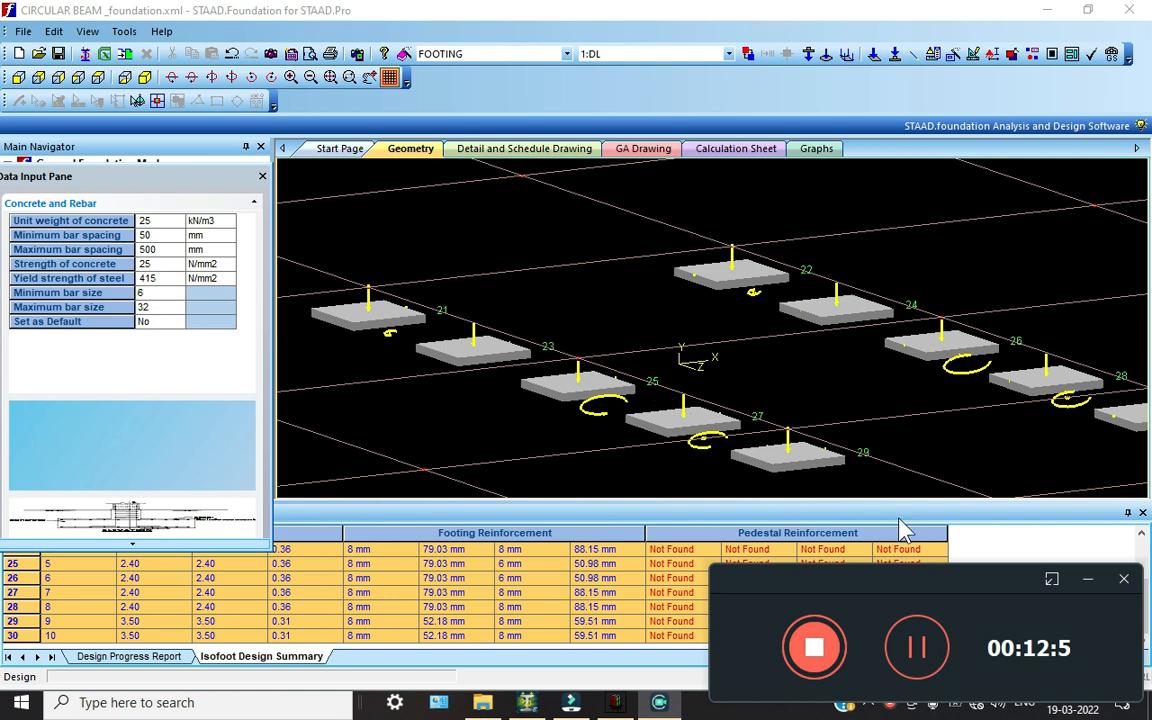
left_click(1088, 580)
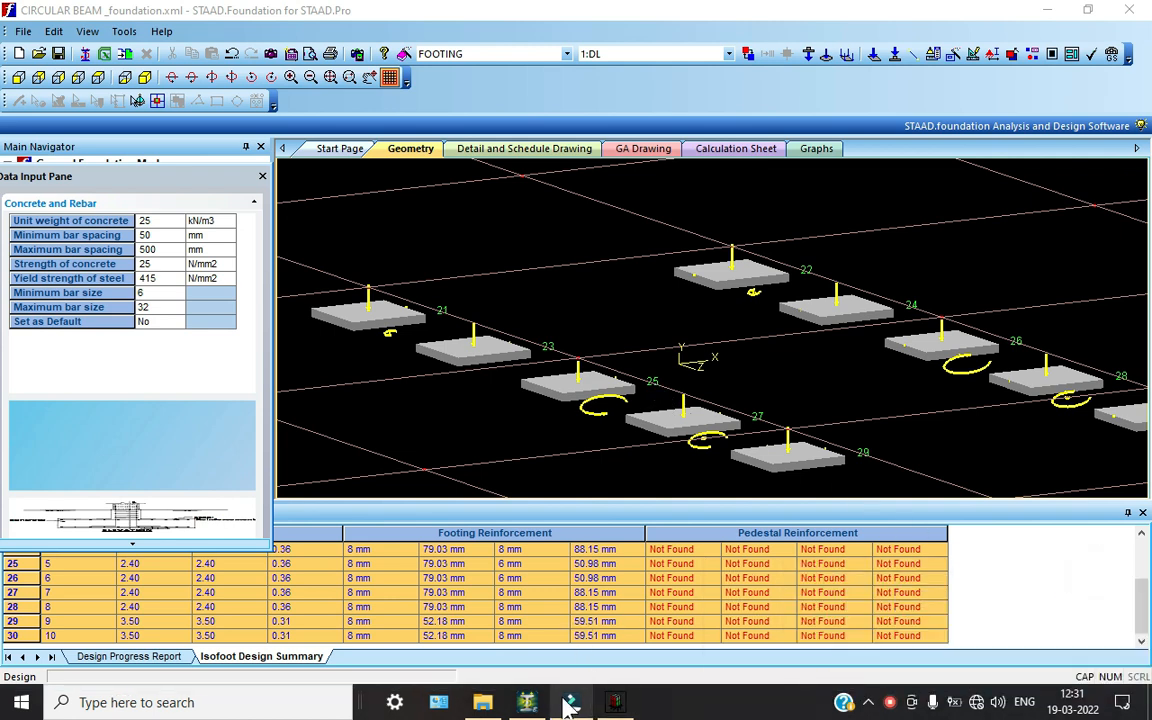
Switch to STAAD.Pro, show the structure in a maximized 3D rendered view and inspect it from several sides
left_click(527, 702)
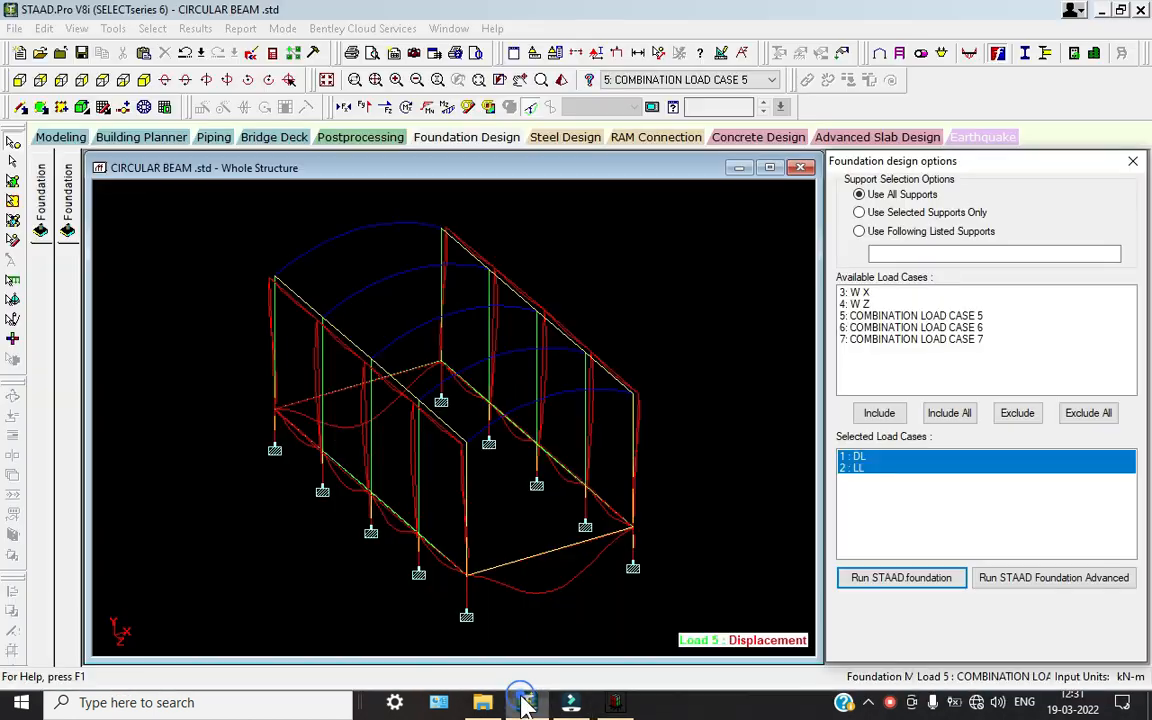
left_click(541, 80)
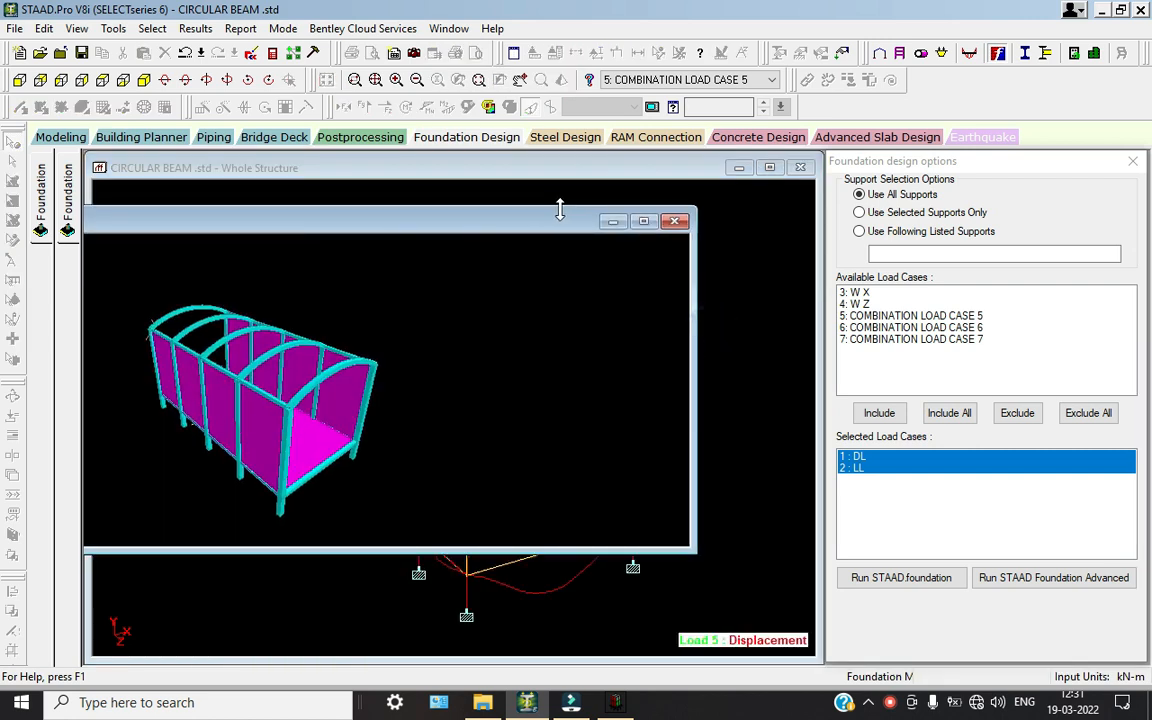
left_click(643, 221)
left_click_drag(675, 455, 368, 387)
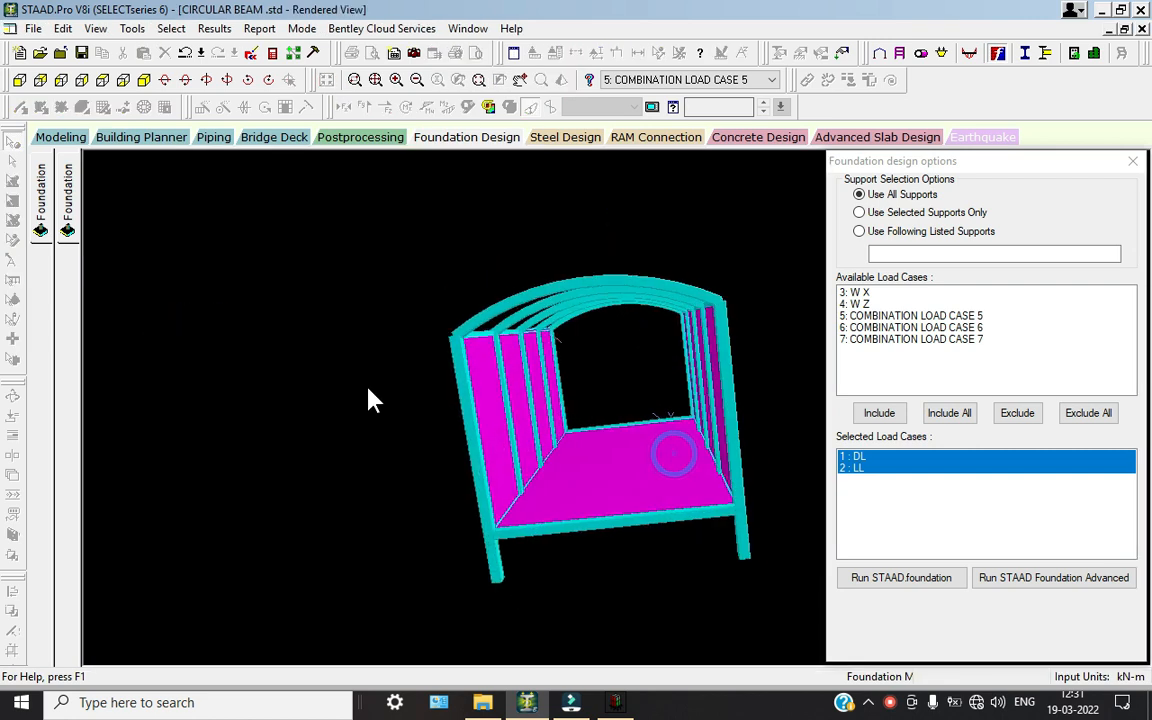
left_click_drag(502, 420, 262, 377)
left_click_drag(509, 501, 557, 513)
left_click_drag(373, 465, 690, 518)
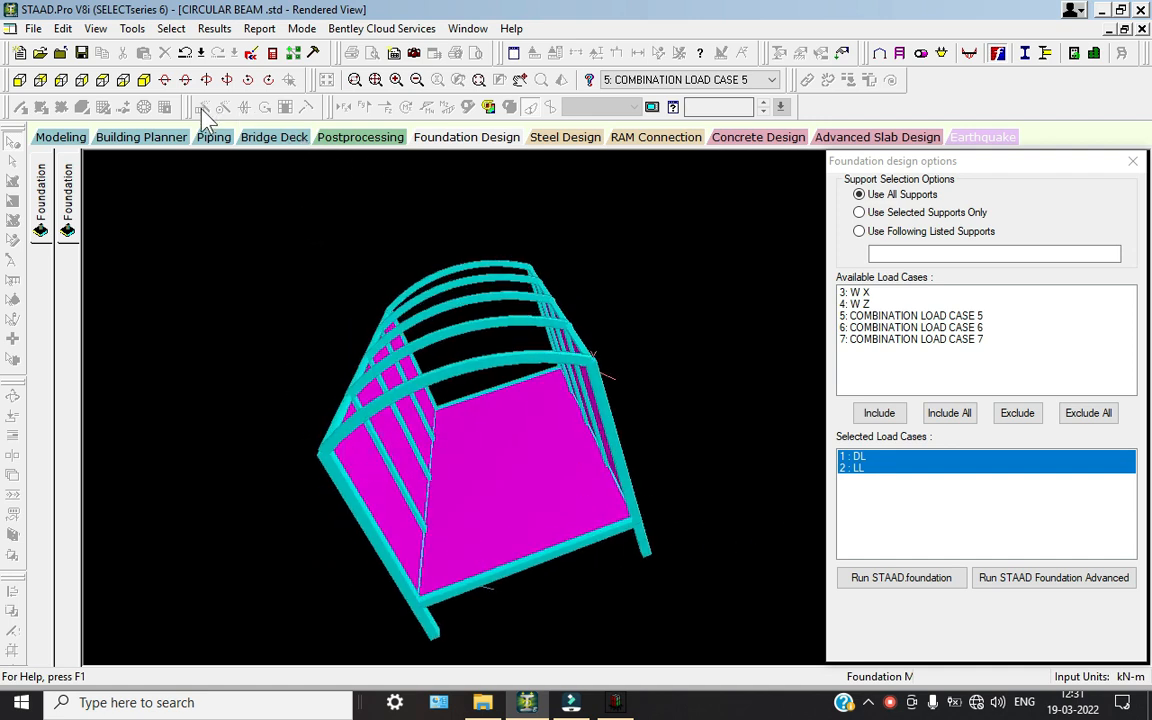
Open the analysis output file and go through its concrete beam and column design results
left_click(271, 53)
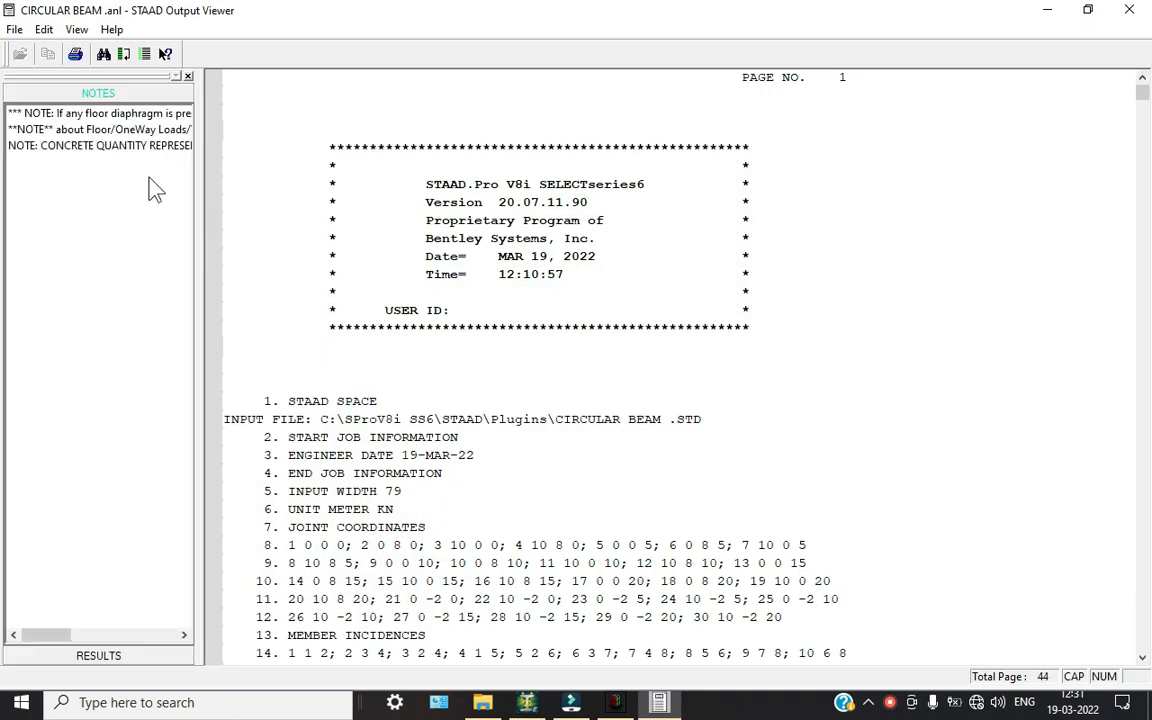
left_click(120, 656)
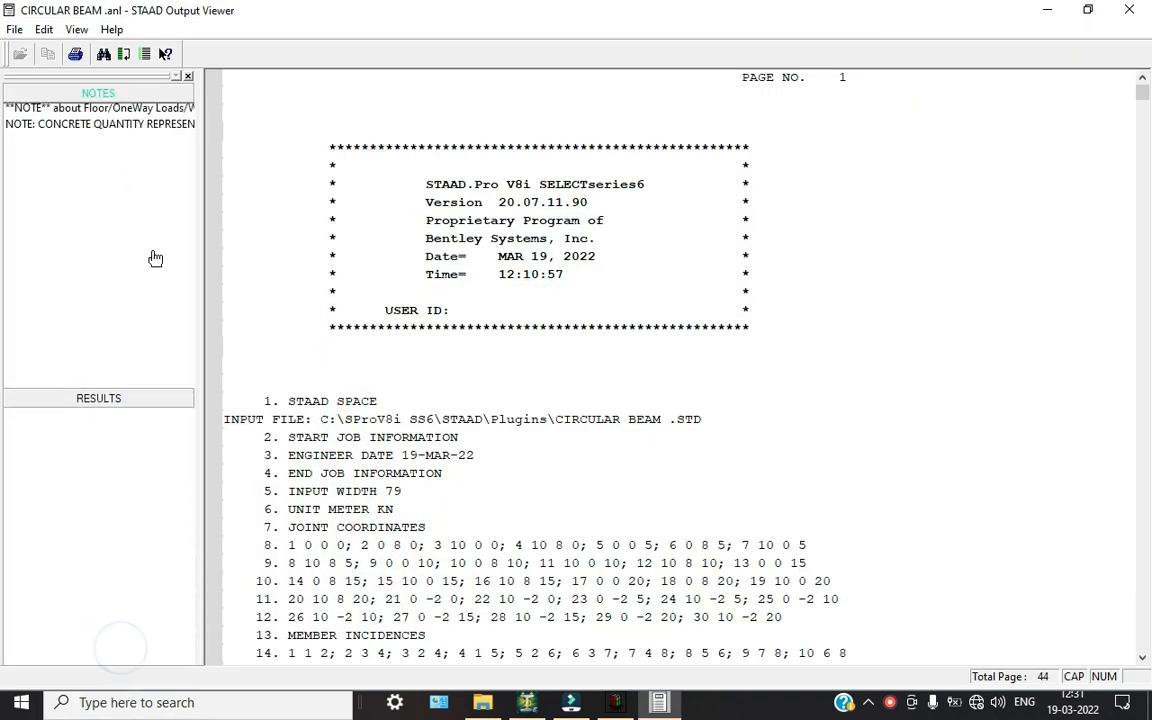
left_click(60, 133)
left_click(25, 149)
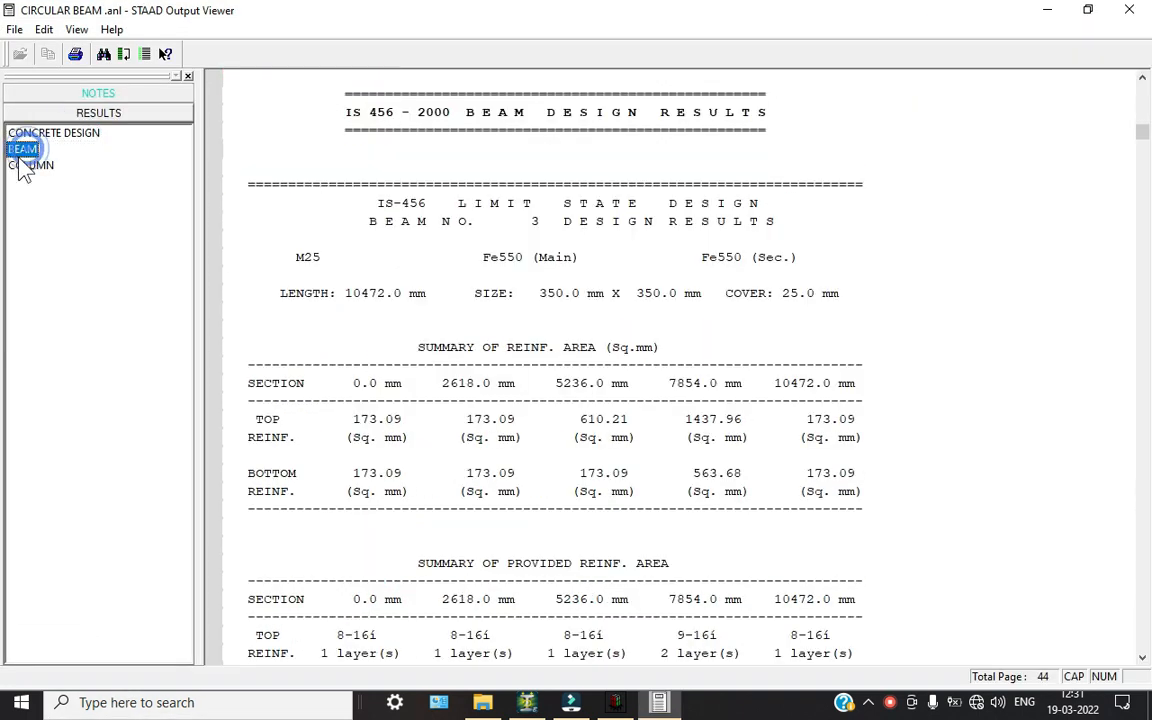
left_click(32, 165)
scroll(553, 398, "down", 8)
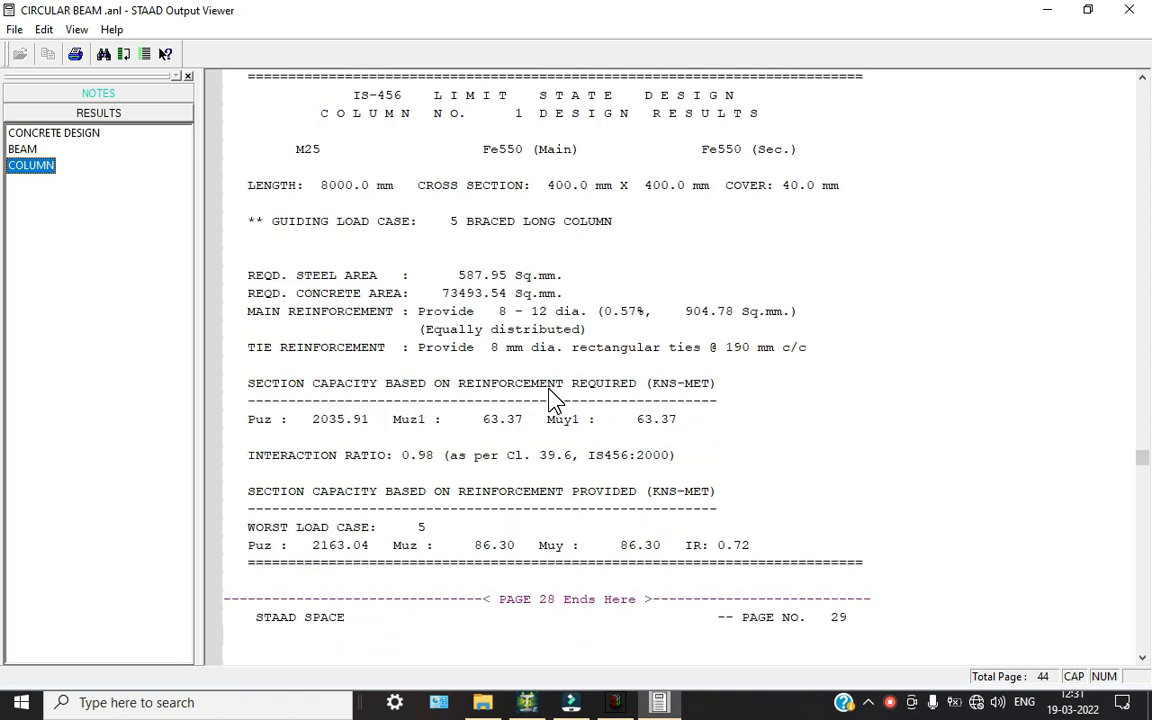
Read the section, guiding load case and reinforcement results for column 2, and close the output file
left_click(347, 230)
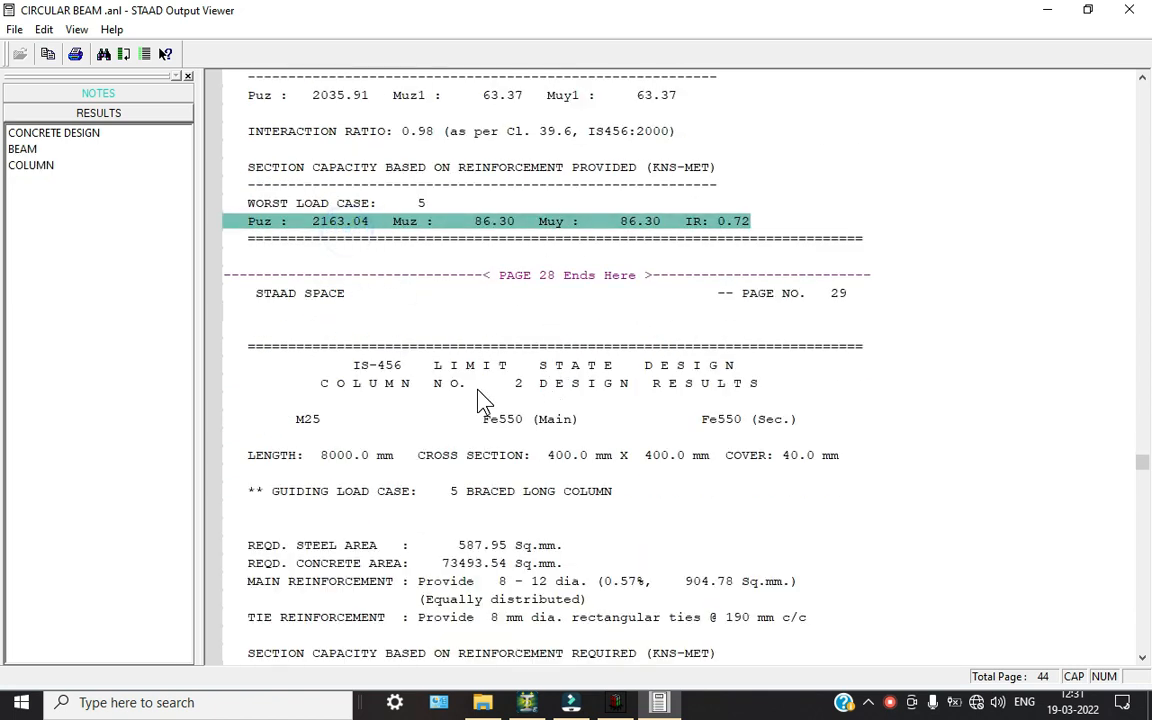
scroll(420, 355, "down", 2)
left_click(402, 347)
left_click(455, 388)
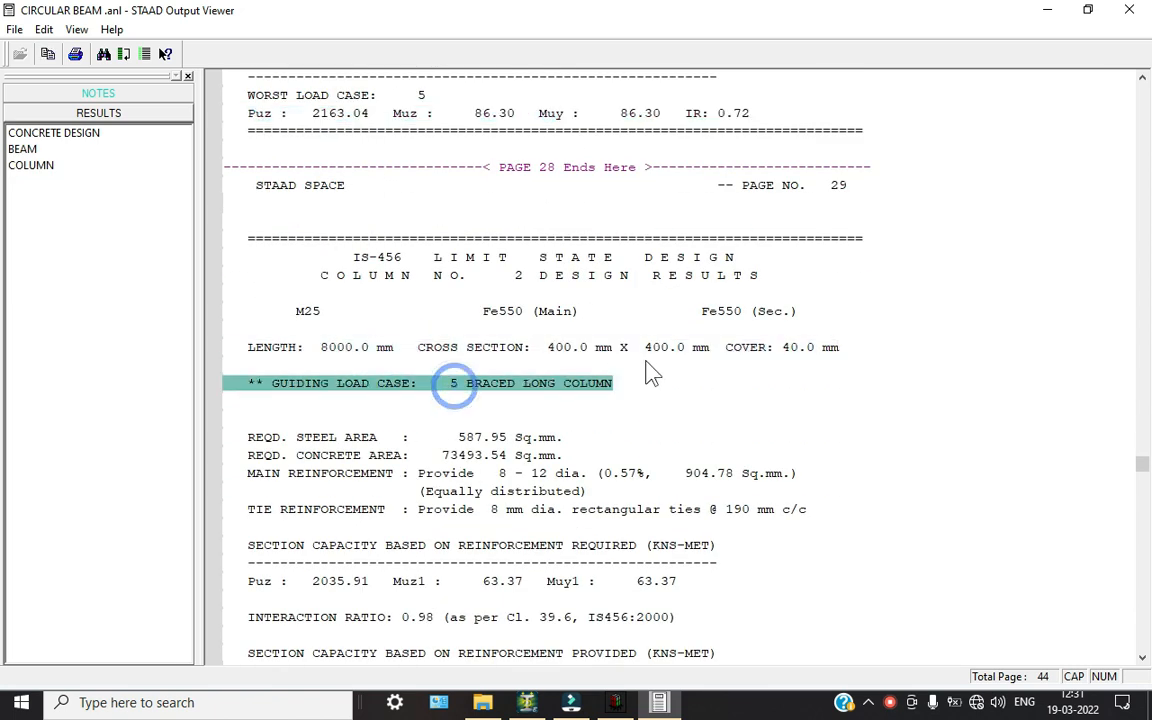
scroll(470, 455, "down", 2)
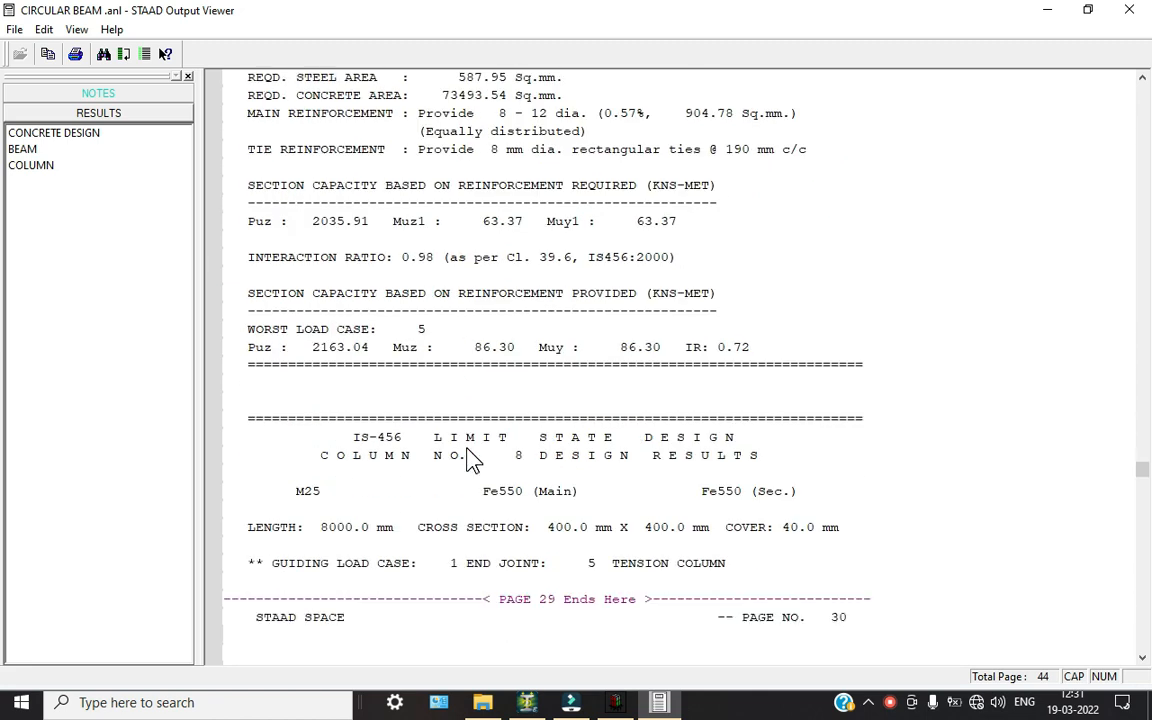
left_click(1129, 9)
Switch to STAAD.Foundation and examine the footing layout in the general arrangement drawing
left_click(617, 705)
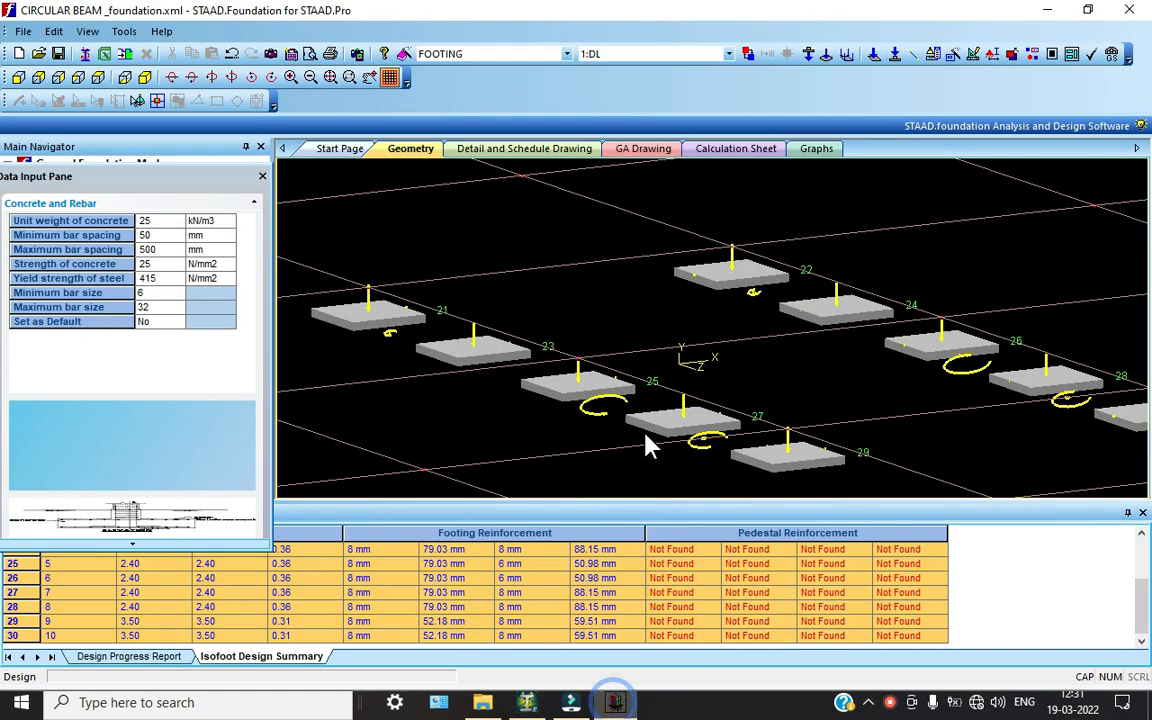
scroll(600, 283, "down", 3)
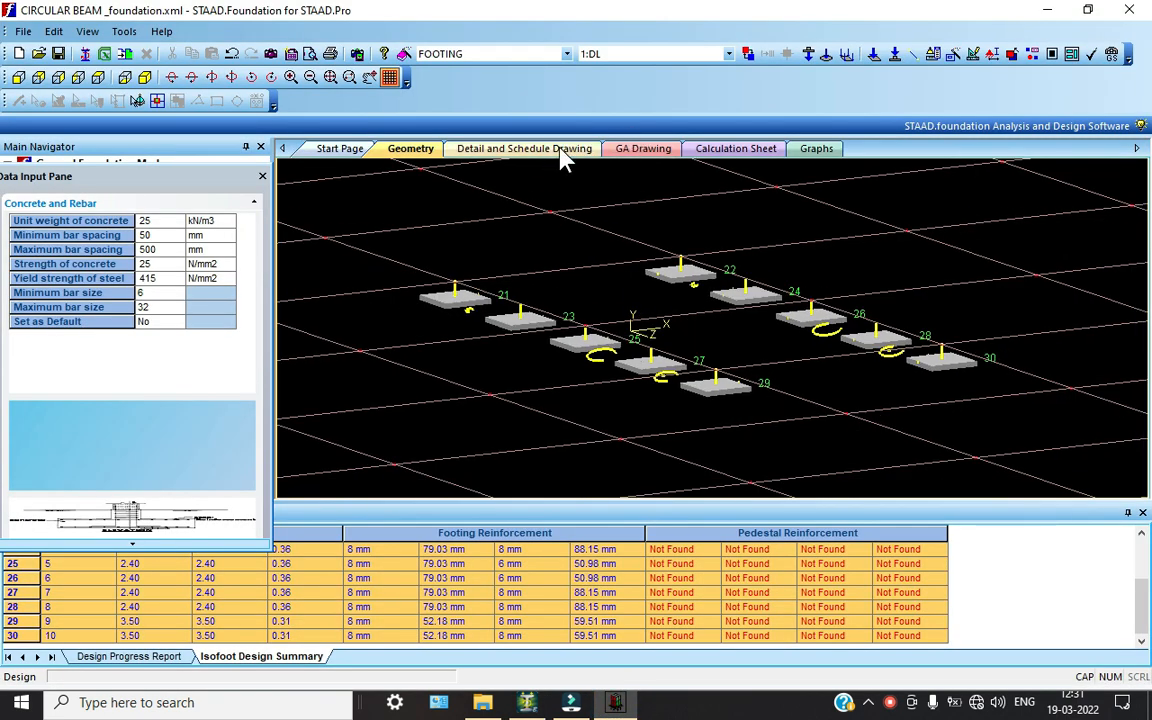
left_click(632, 150)
scroll(668, 347, "up", 2)
scroll(668, 347, "down", 8)
scroll(571, 384, "up", 5)
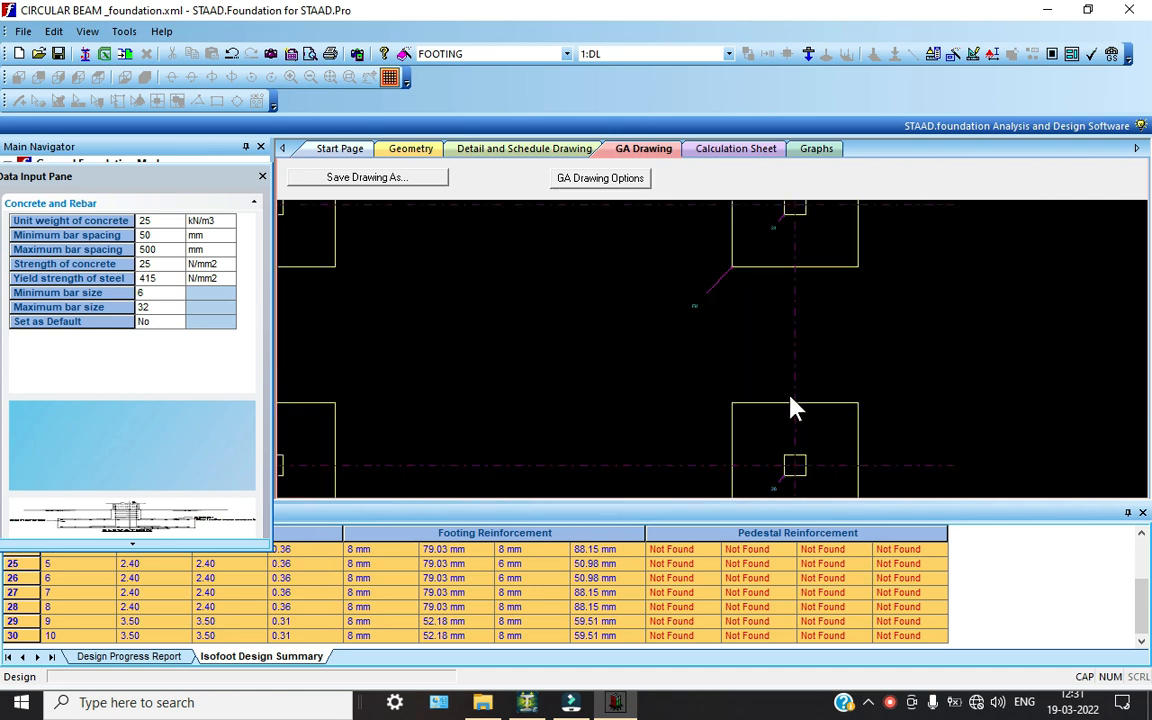
scroll(793, 410, "down", 3)
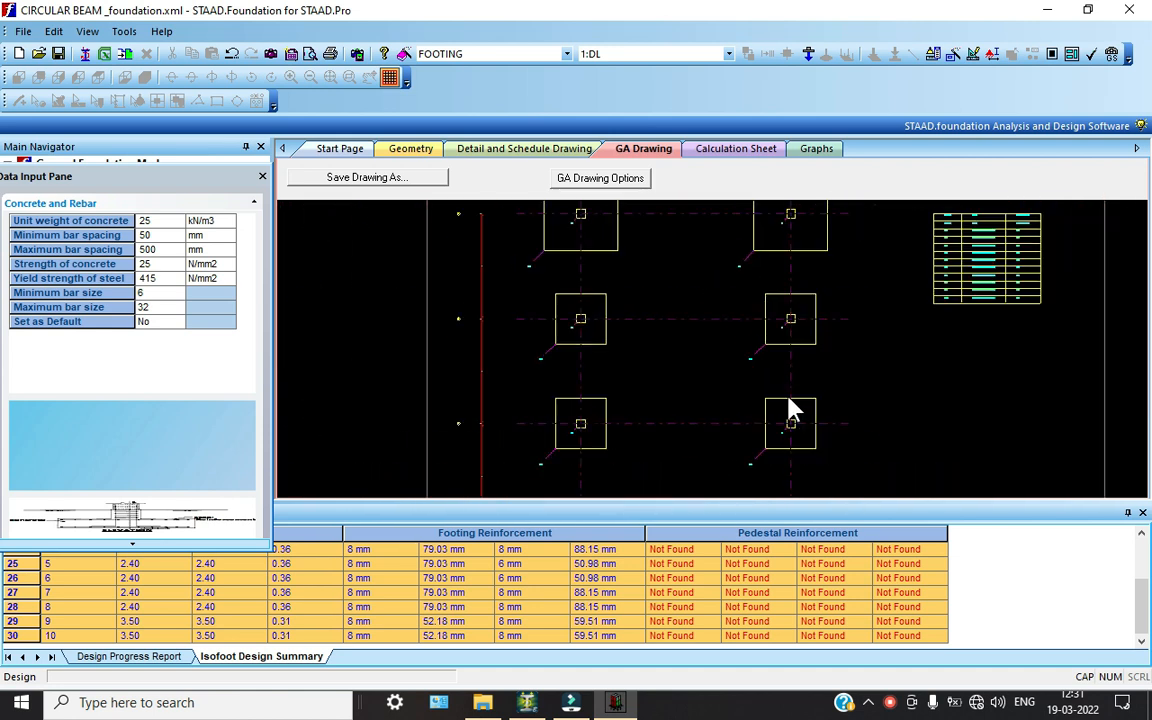
Go back to footing 21's detail drawing and examine the title block on the sheet
left_click(735, 149)
left_click(586, 149)
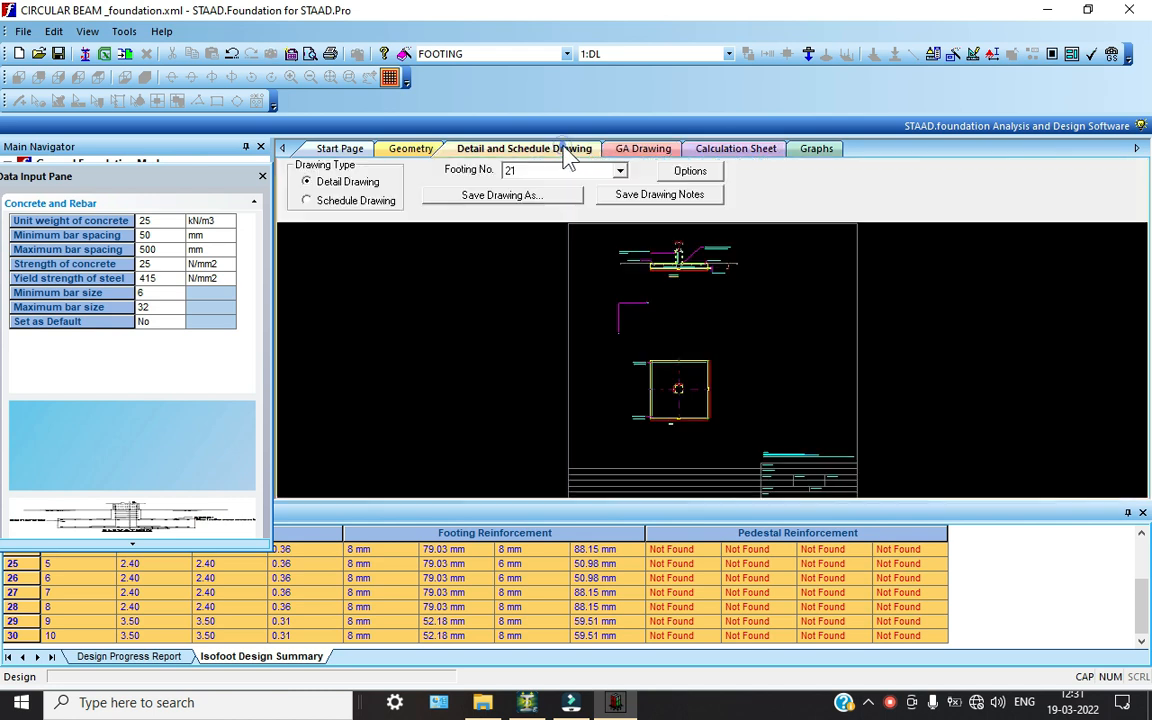
scroll(722, 396, "down", 5)
middle_click_drag(722, 396, 613, 326)
scroll(710, 422, "up", 4)
scroll(713, 427, "up", 4)
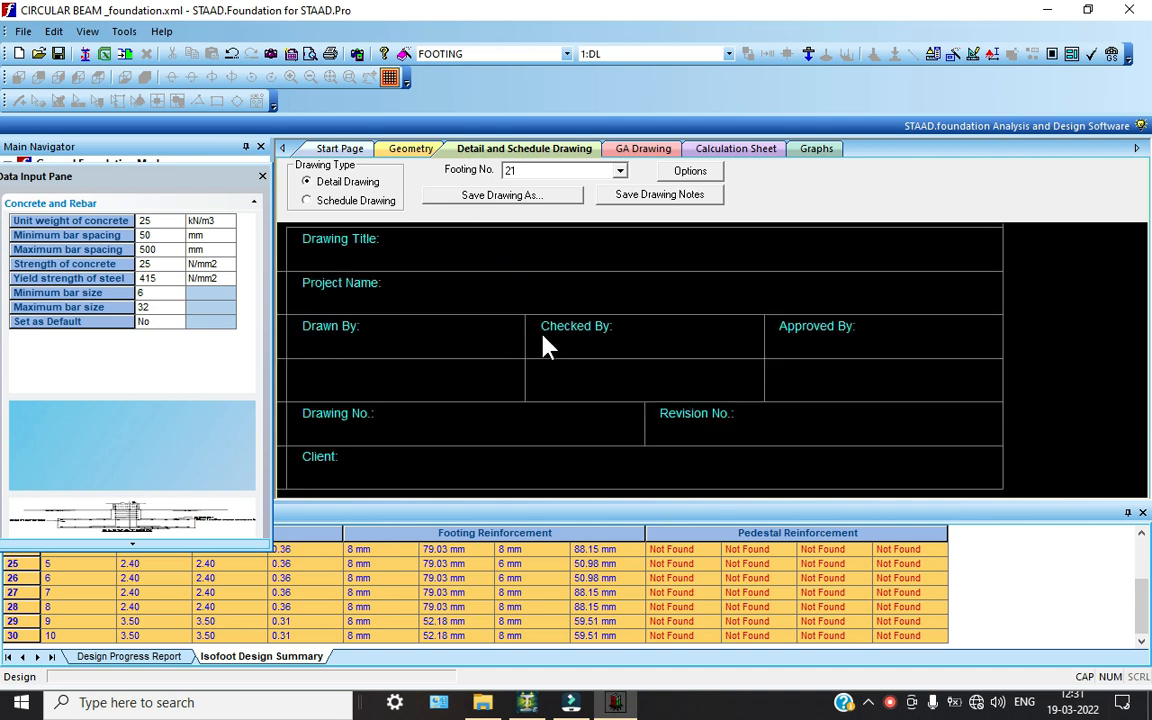
scroll(525, 388, "up", 2)
Examine the column, footing bars, dowels, clear cover and footing thickness in footing 21's elevation
scroll(525, 388, "down", 8)
scroll(546, 360, "down", 1)
mouse_move(546, 360)
middle_mouse_down()
mouse_move(616, 443)
mouse_move(636, 492)
middle_mouse_up()
scroll(507, 334, "up", 4)
scroll(504, 304, "up", 5)
scroll(507, 316, "up", 3)
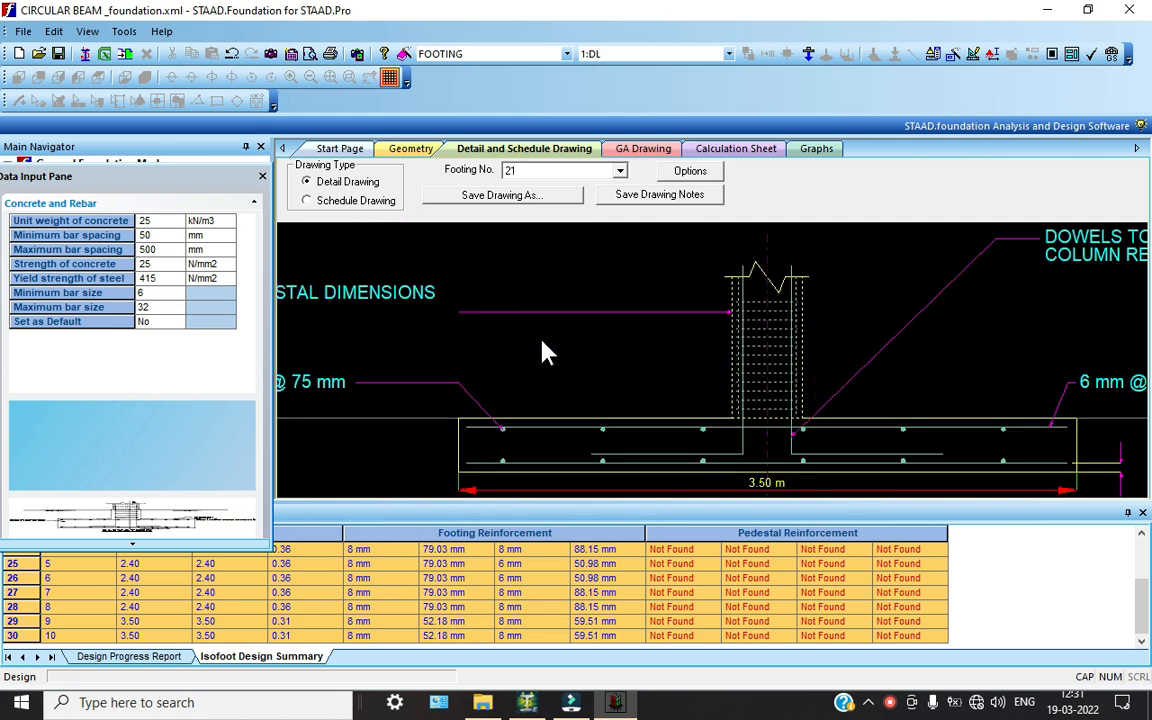
scroll(686, 418, "down", 2)
middle_click_drag(686, 418, 607, 381)
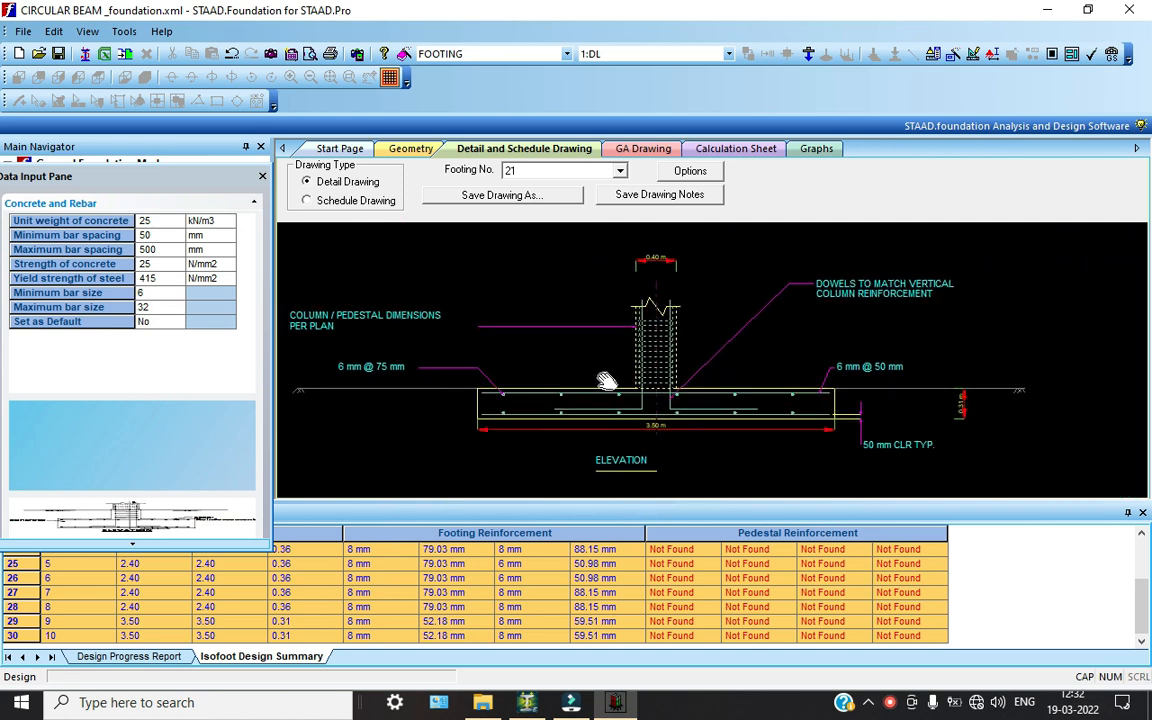
scroll(995, 382, "up", 3)
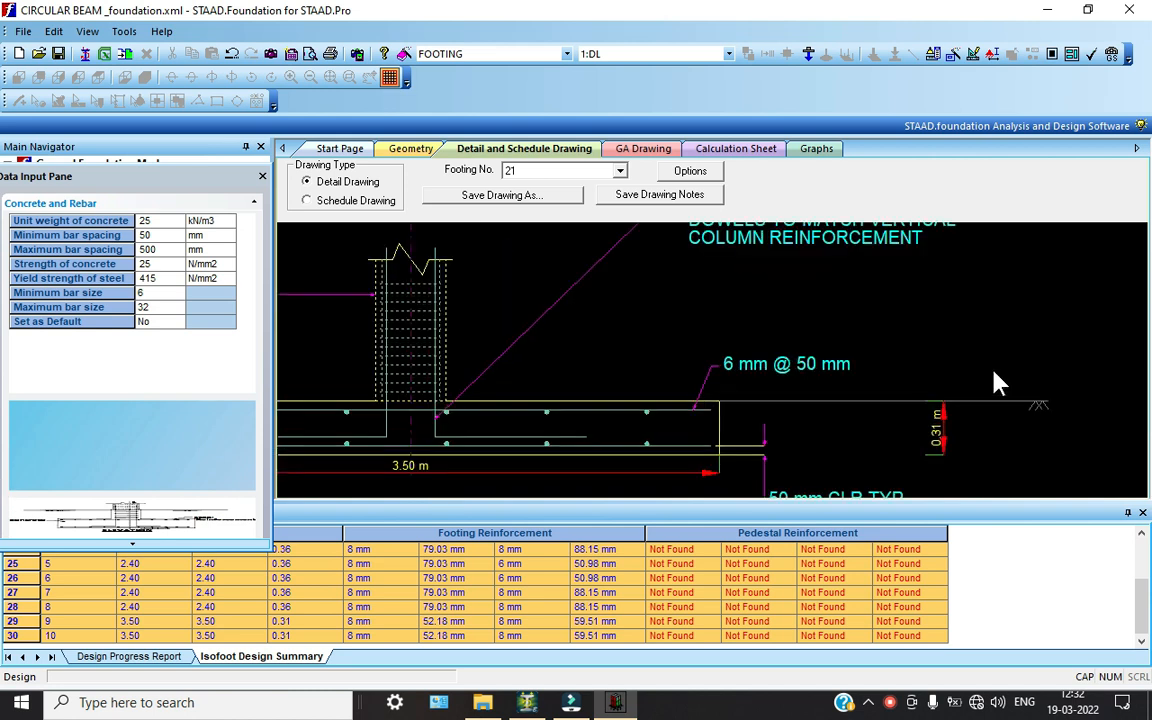
scroll(795, 427, "up", 1)
scroll(784, 429, "down", 5)
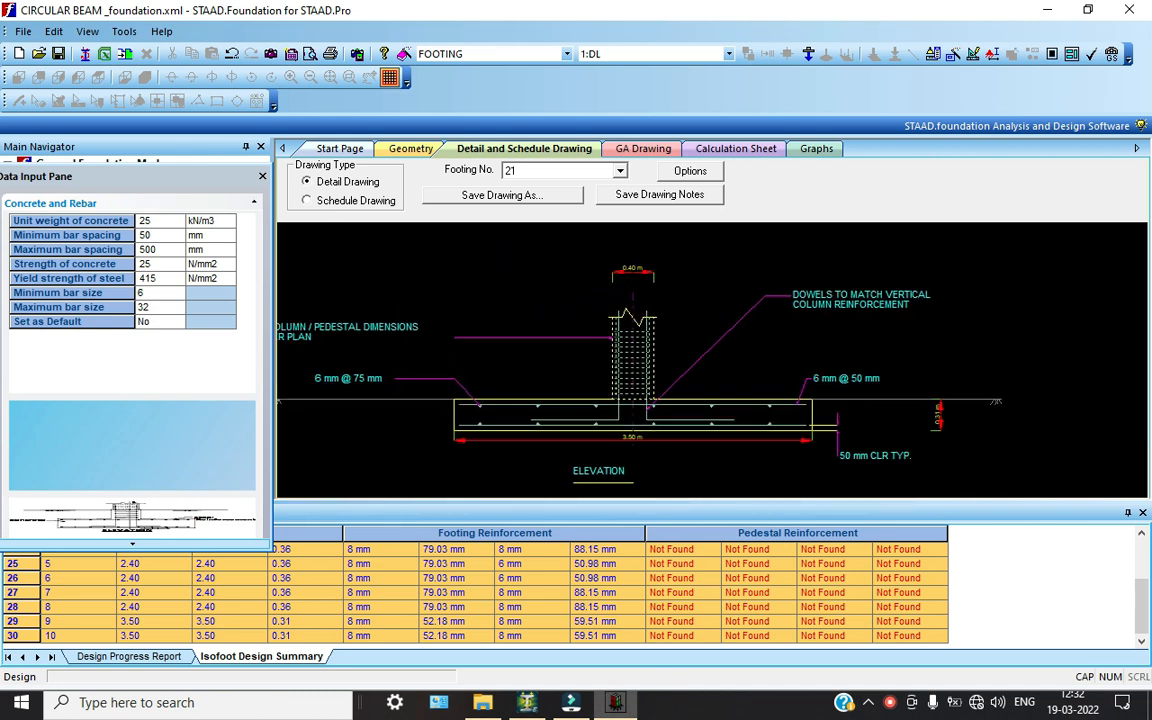
left_click(890, 703)
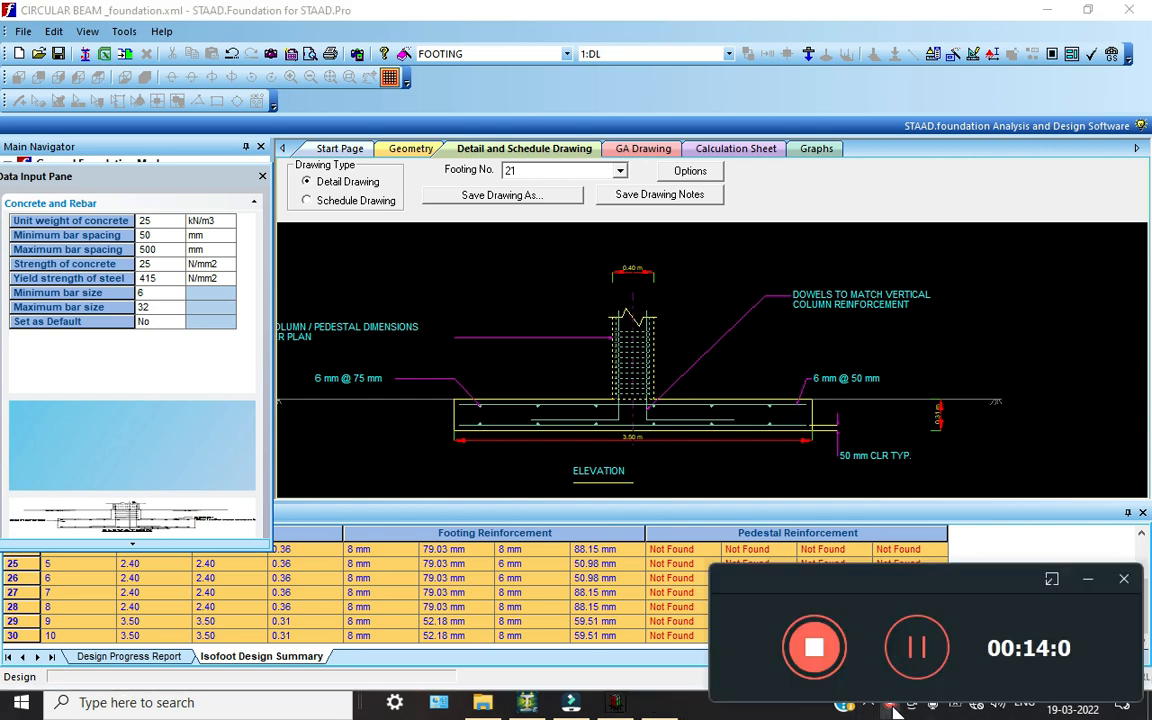
left_click(1088, 579)
Switch to STAAD.Pro to inspect the rendered structure from another side, and return to footing 21's drawing in STAAD.Foundation
left_click(528, 704)
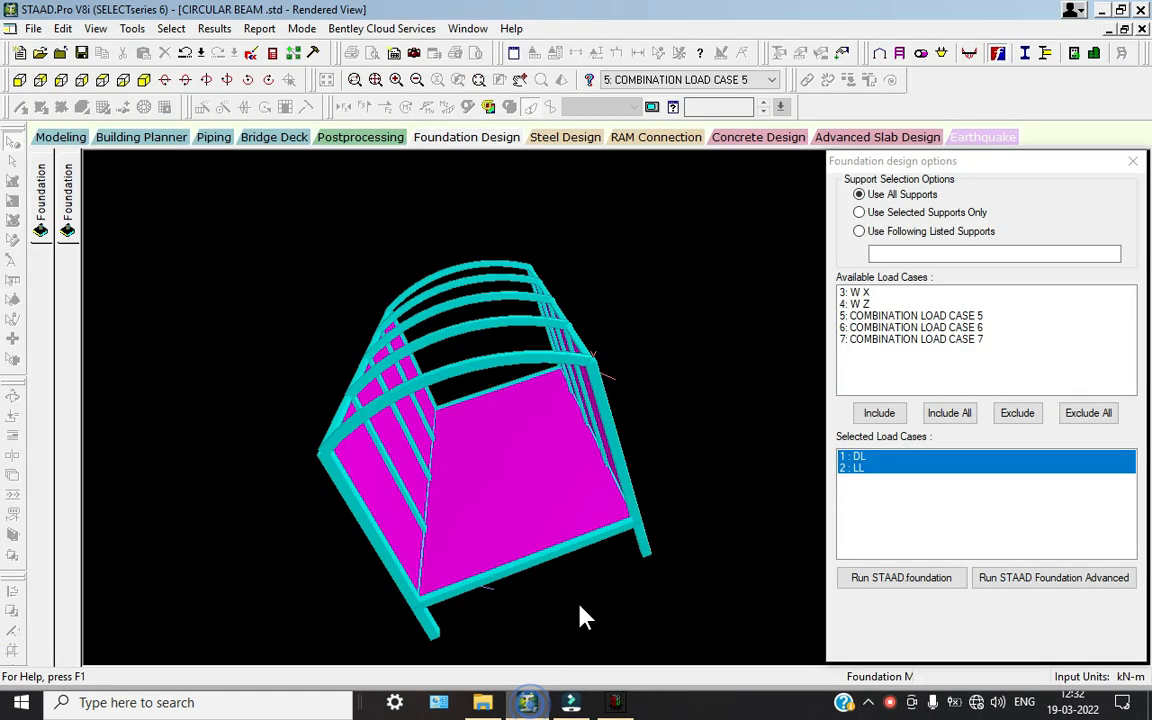
left_click_drag(451, 369, 738, 331)
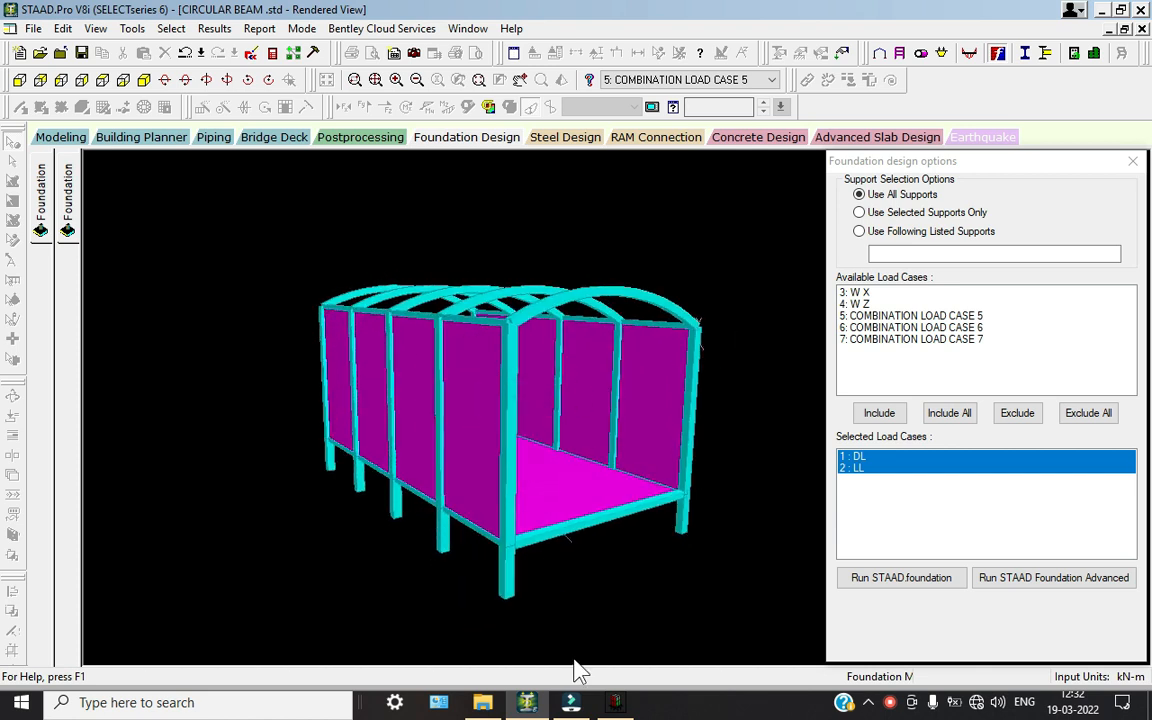
left_click(615, 703)
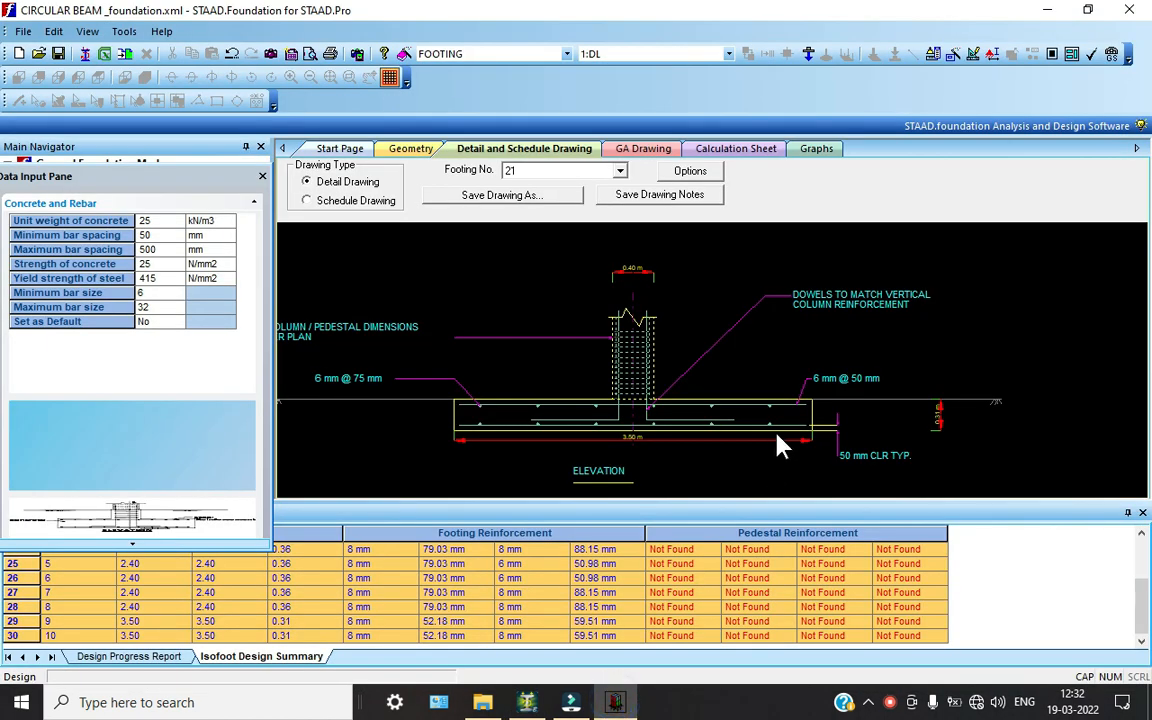